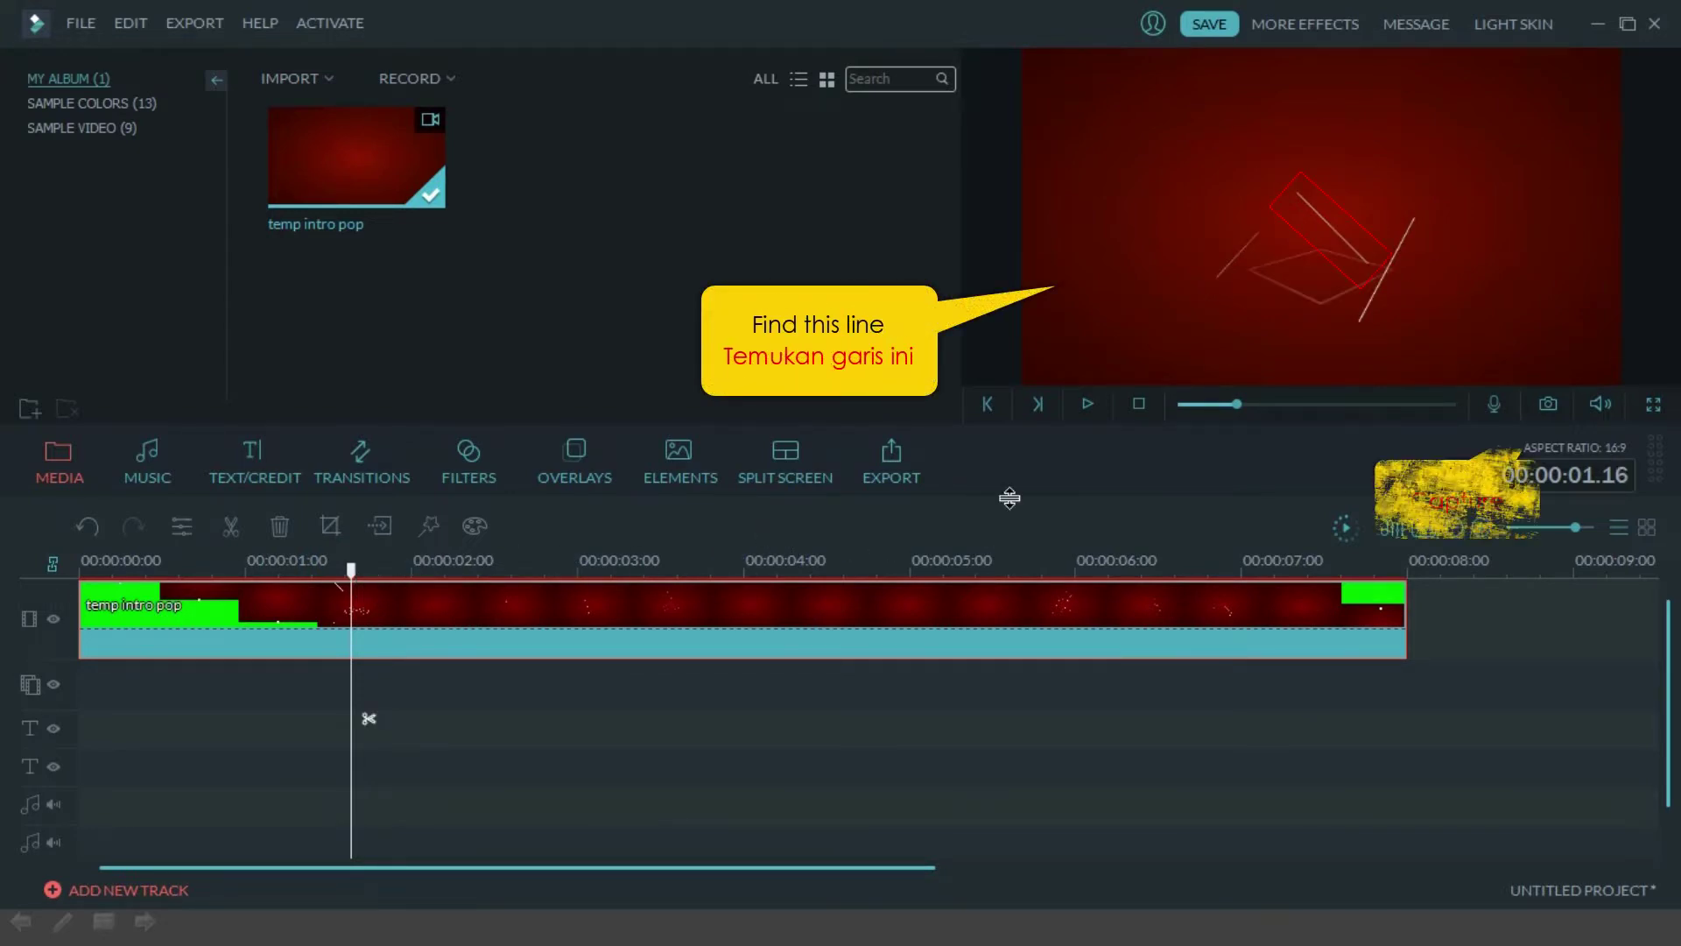
Step: Capture the current preview frame as a snapshot and replace the temp intro pop clip on the video track with it
{"action": "left_click", "coordinate": [1548, 404]}
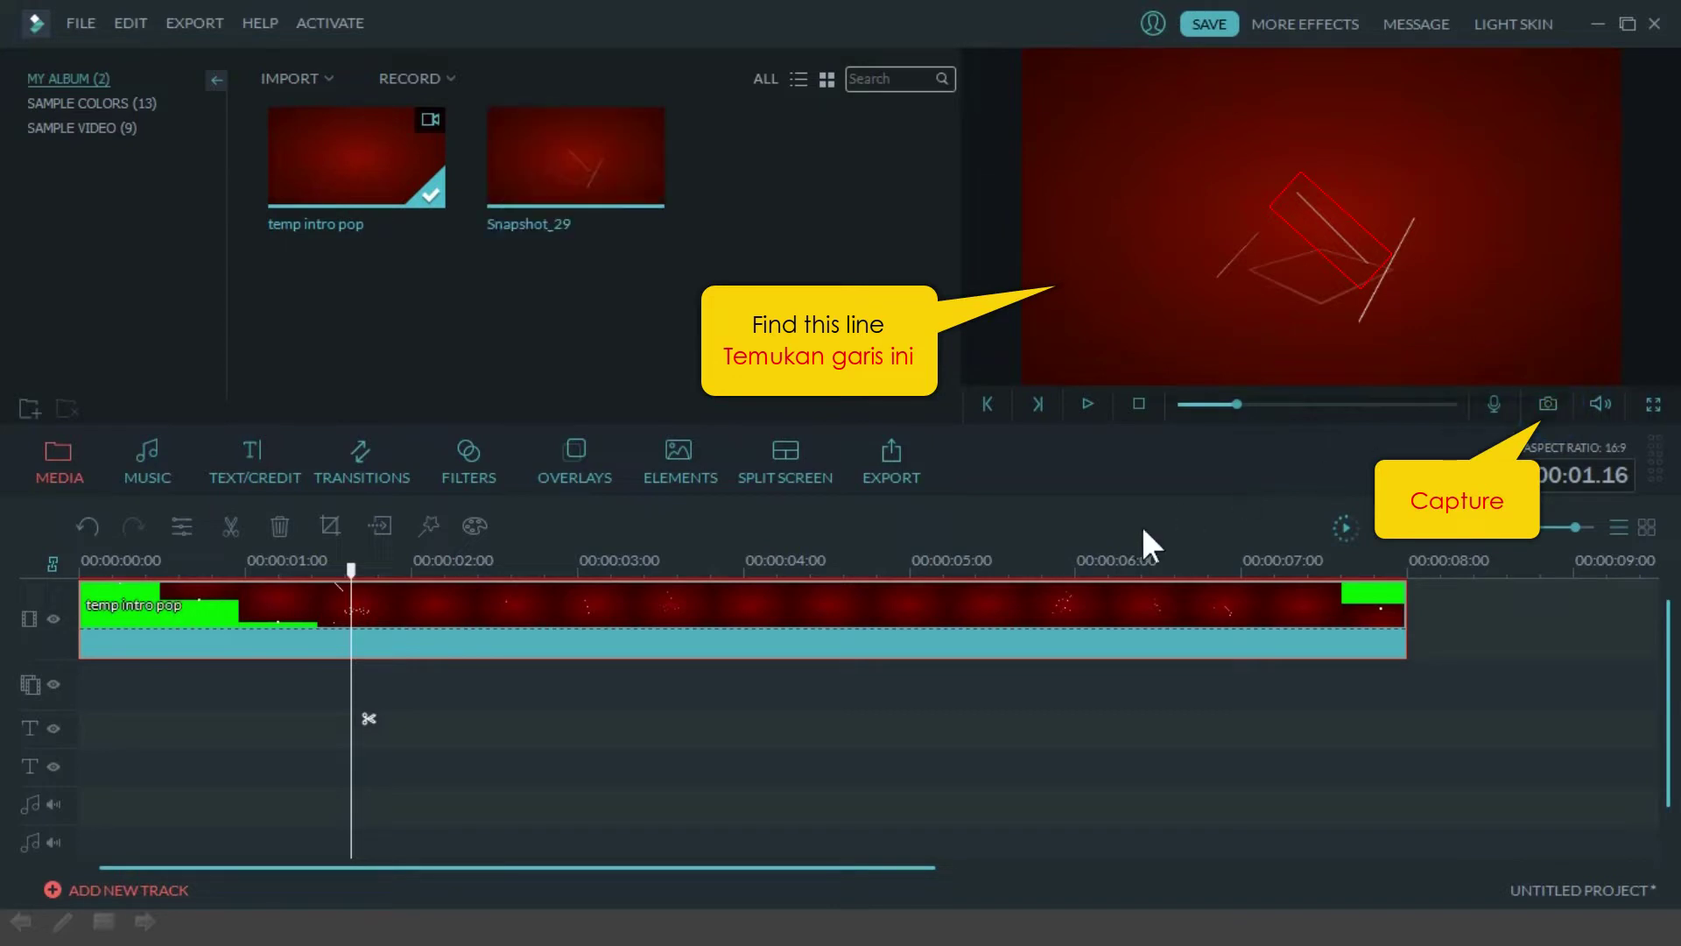
{"action": "left_click", "coordinate": [955, 626]}
{"action": "right_click", "coordinate": [958, 629]}
{"action": "left_click", "coordinate": [1008, 608]}
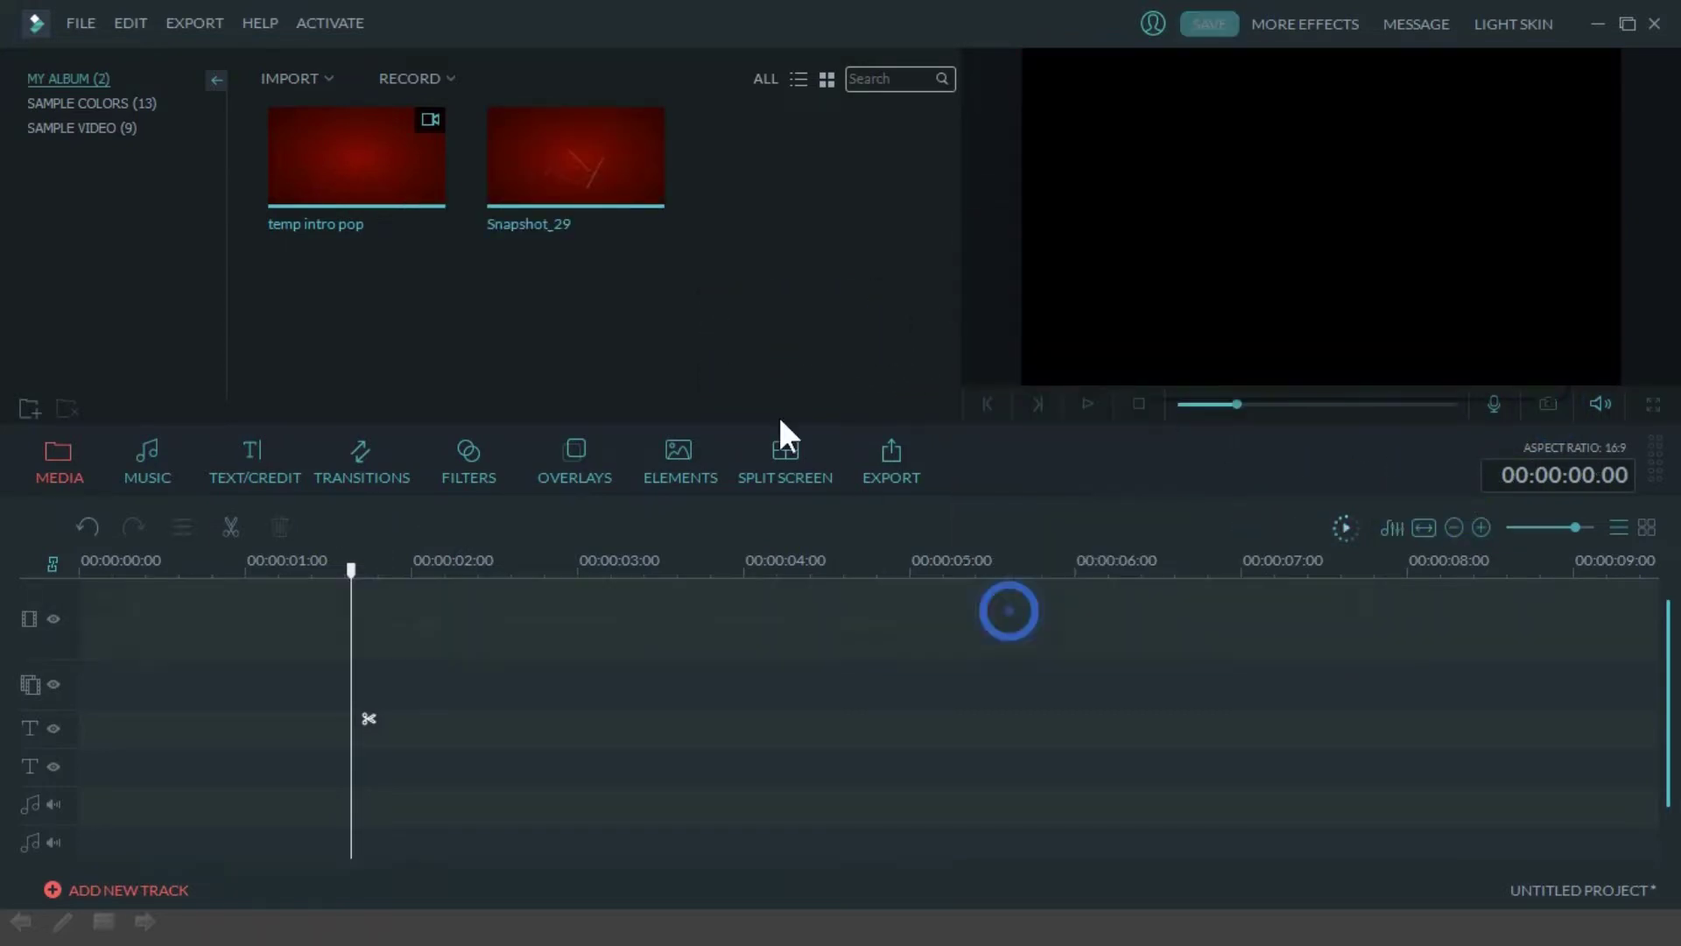
{"action": "left_click", "coordinate": [647, 186]}
{"action": "left_click_drag", "start_coordinate": [640, 221], "coordinate": [383, 628]}
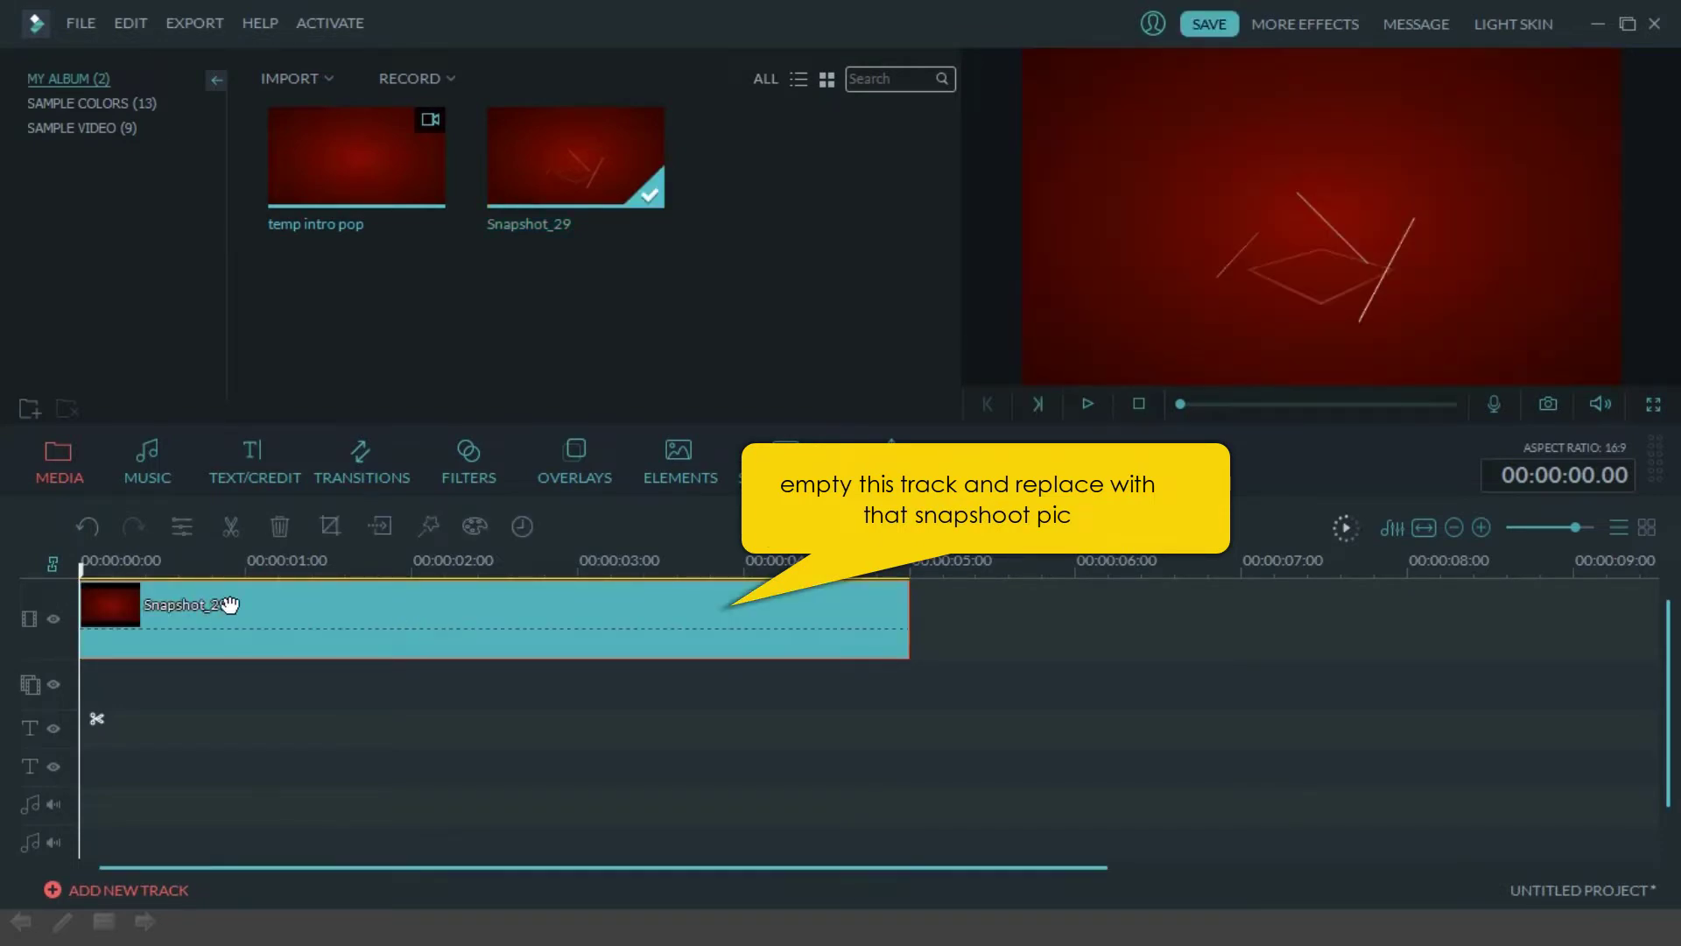
Step: Add the Title 29 text preset to the start of the first text track
{"action": "left_click", "coordinate": [255, 447]}
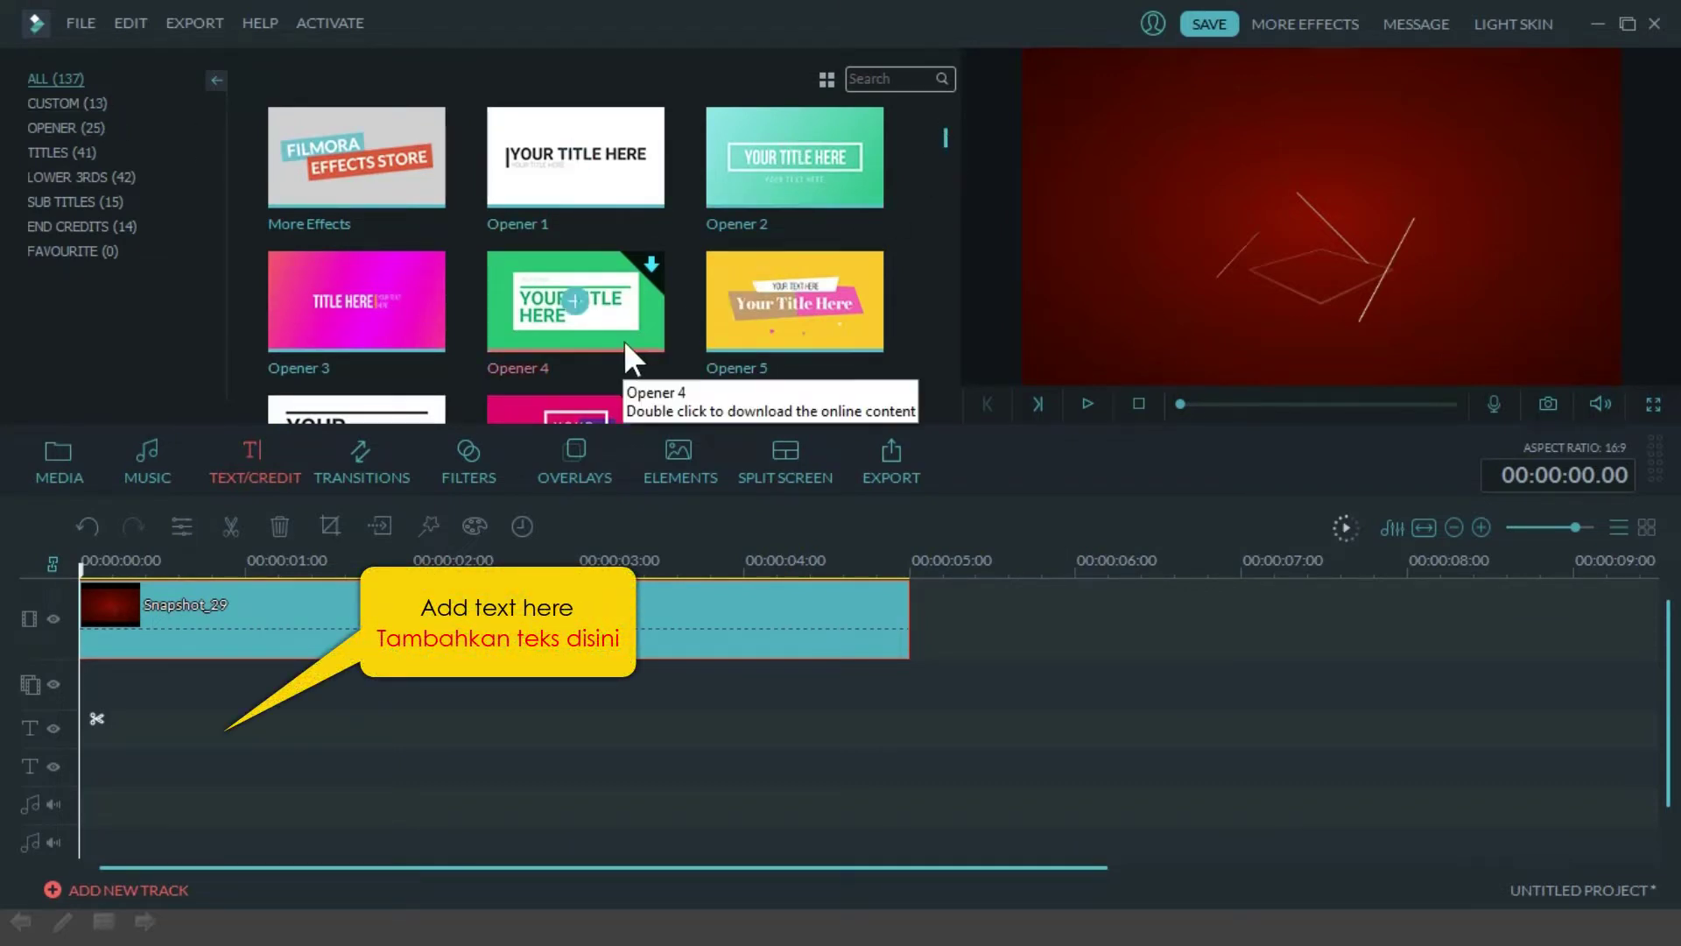
{"action": "left_click", "coordinate": [659, 329]}
{"action": "scroll", "coordinate": [660, 328], "scroll_direction": "down", "scroll_amount": 12}
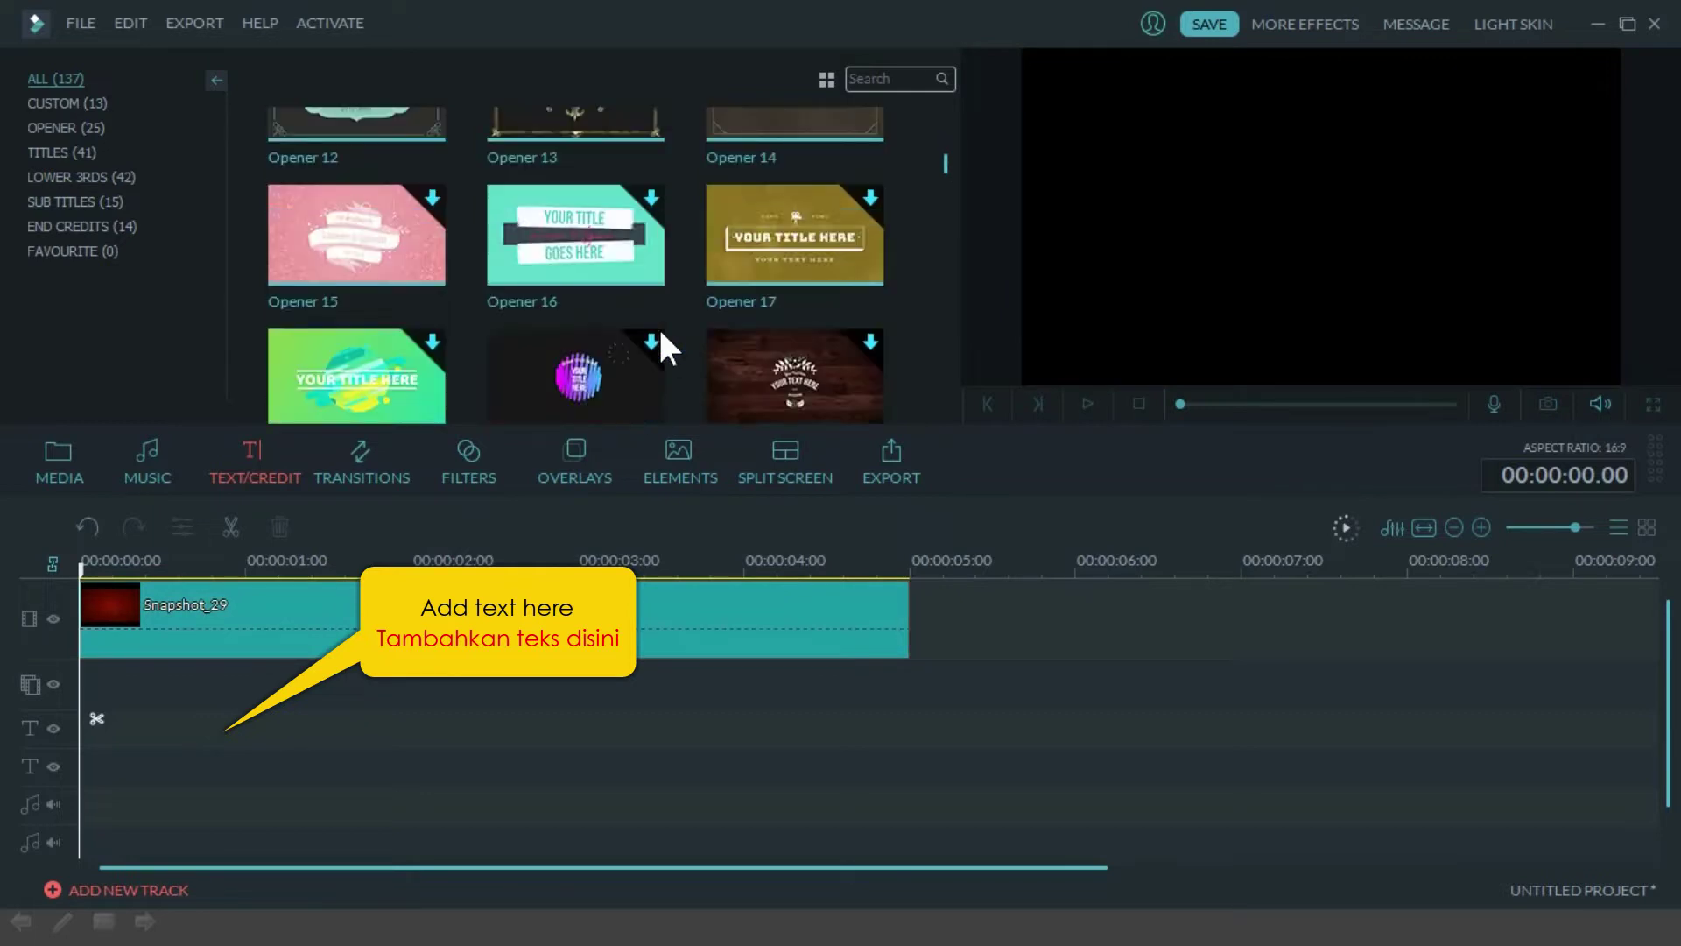
{"action": "scroll", "coordinate": [662, 337], "scroll_direction": "down", "scroll_amount": 10}
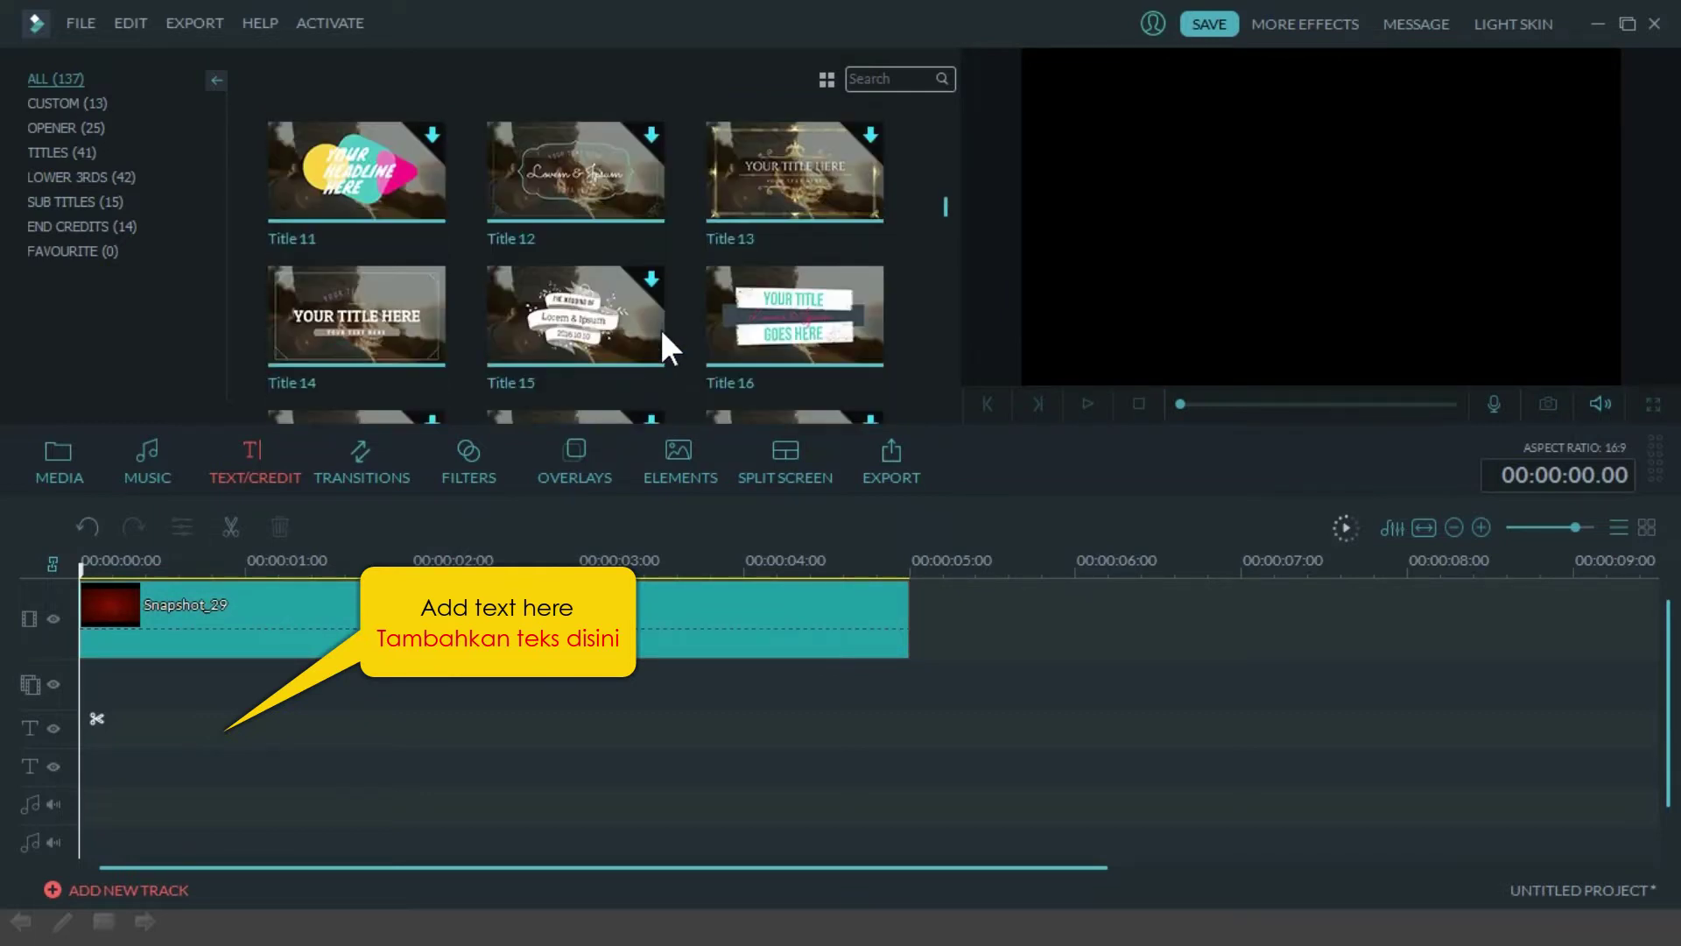
{"action": "scroll", "coordinate": [663, 349], "scroll_direction": "down", "scroll_amount": 6}
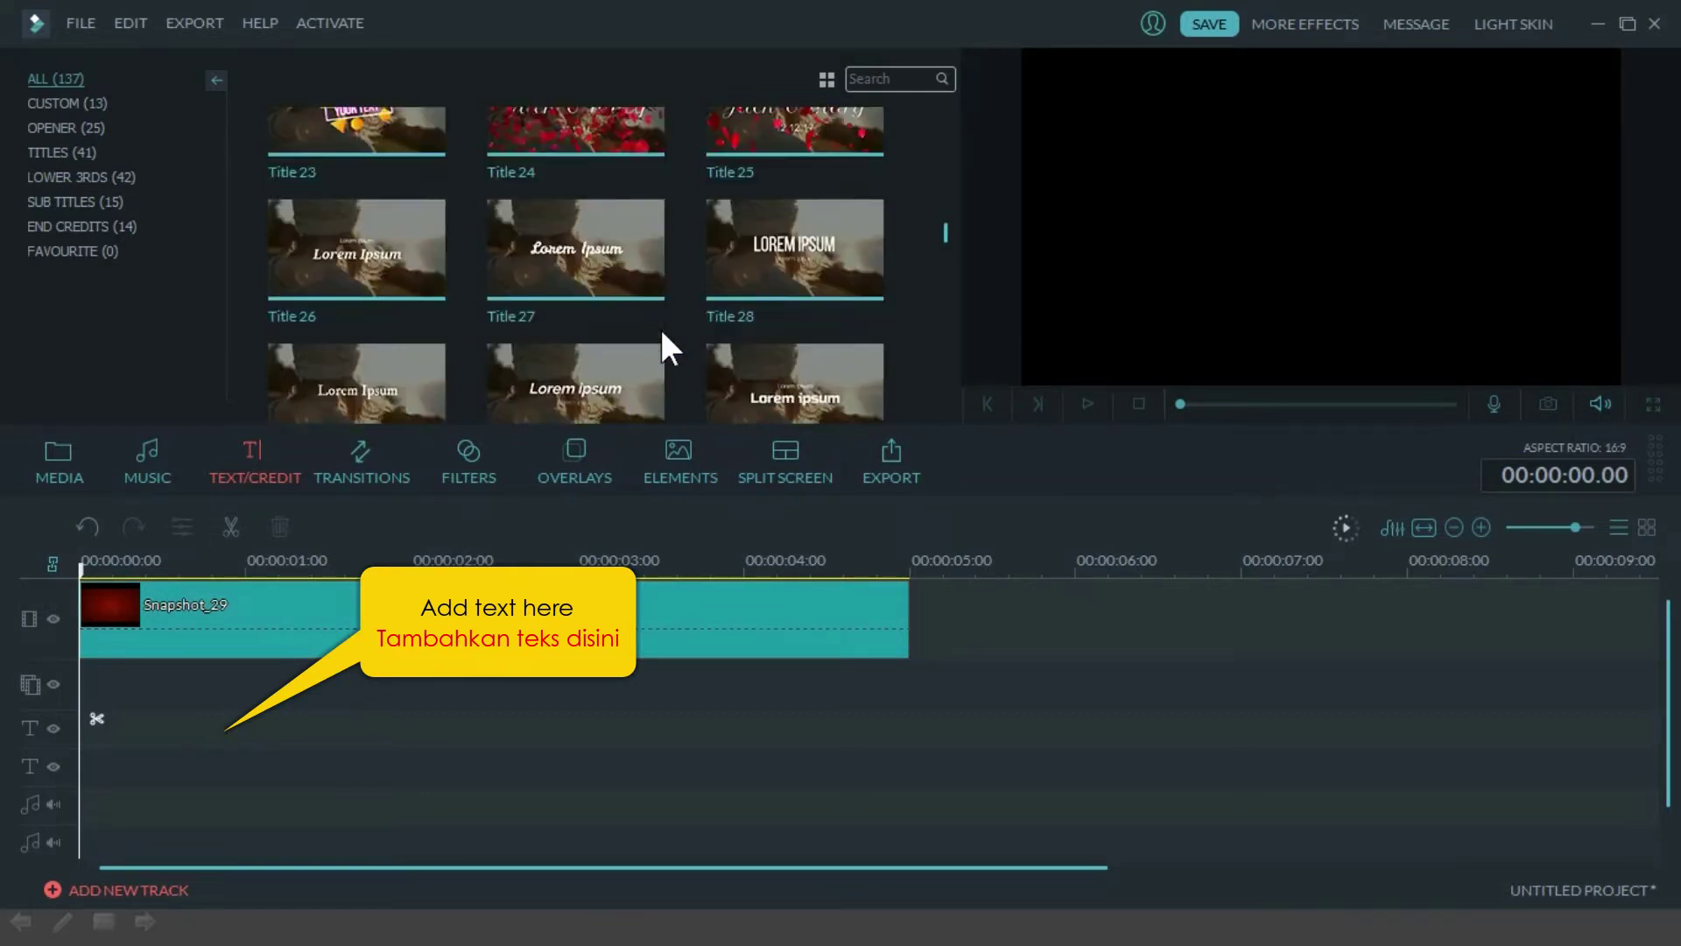
{"action": "mouse_move", "coordinate": [390, 349]}
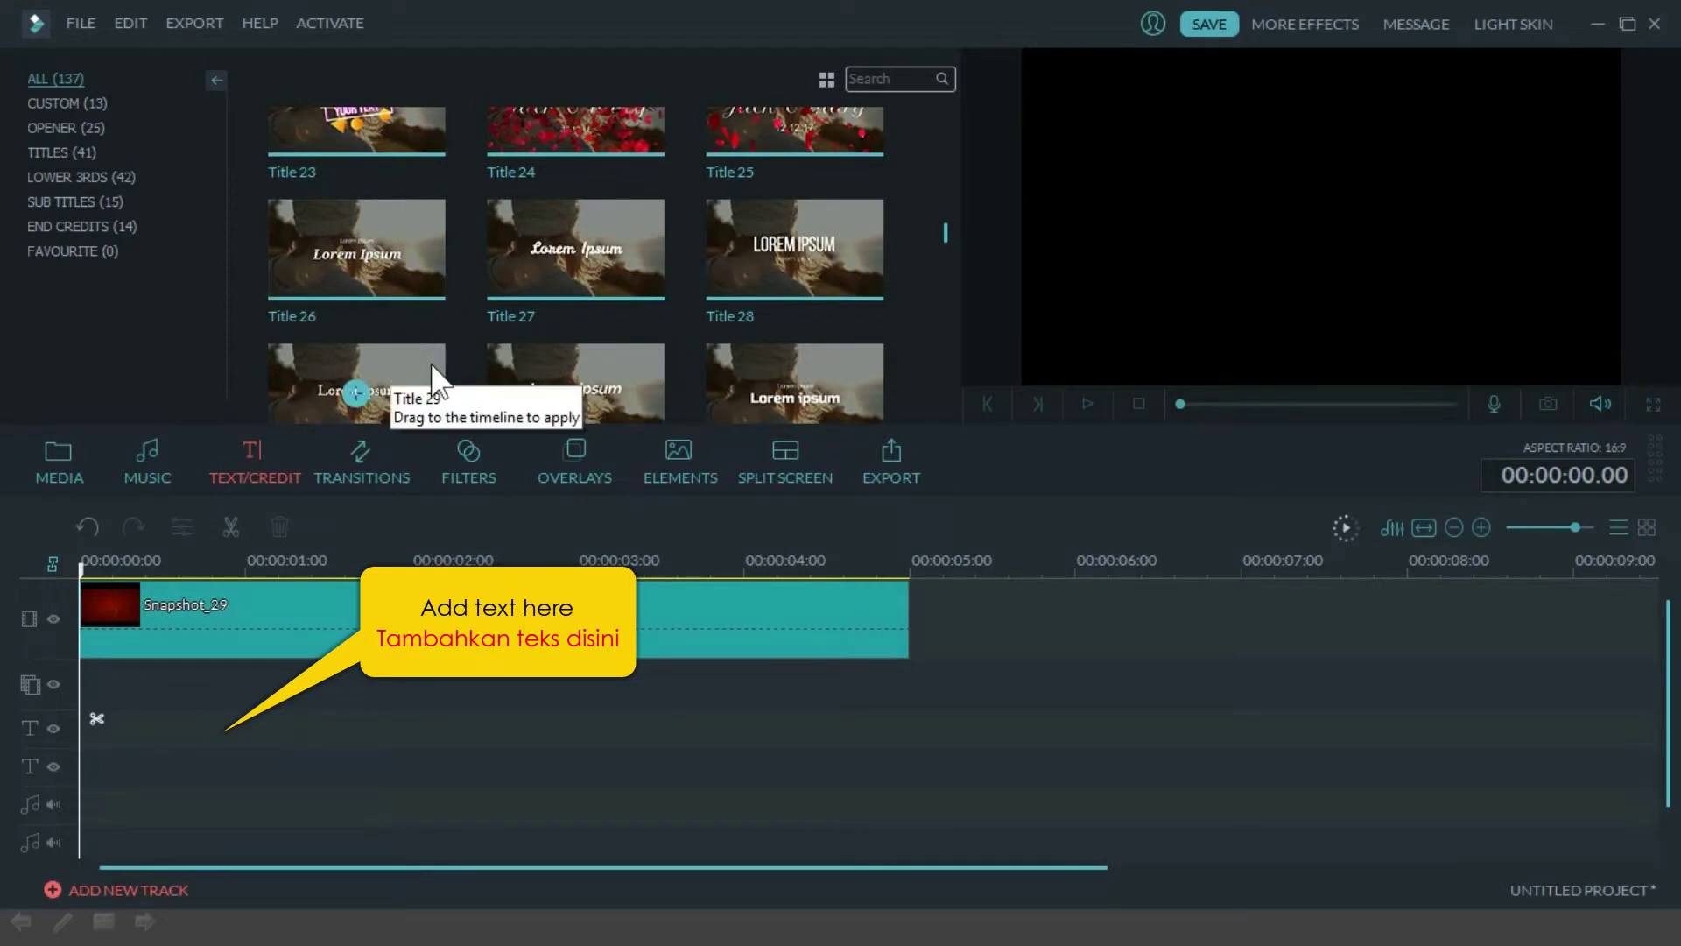
{"action": "left_click_drag", "start_coordinate": [436, 385], "coordinate": [114, 700]}
Step: Open the Title 29 clip in the advanced text editor and delete its Lorem Ipsum placeholder text
{"action": "right_click", "coordinate": [313, 734]}
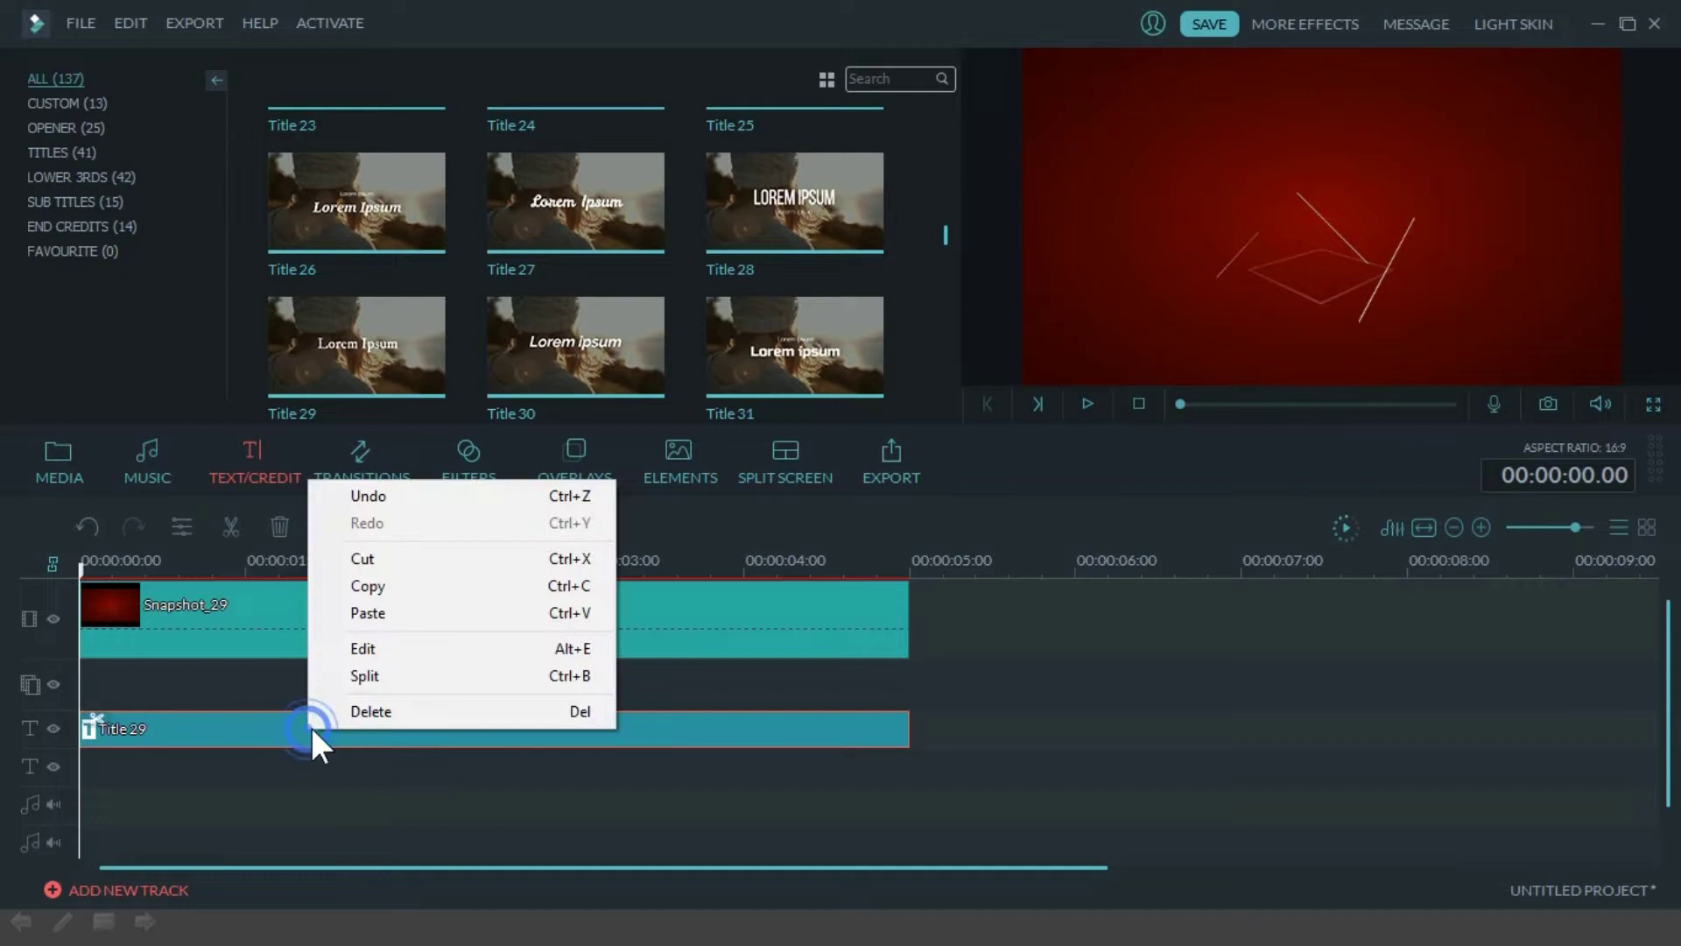
{"action": "left_click", "coordinate": [391, 650]}
{"action": "left_click", "coordinate": [811, 473]}
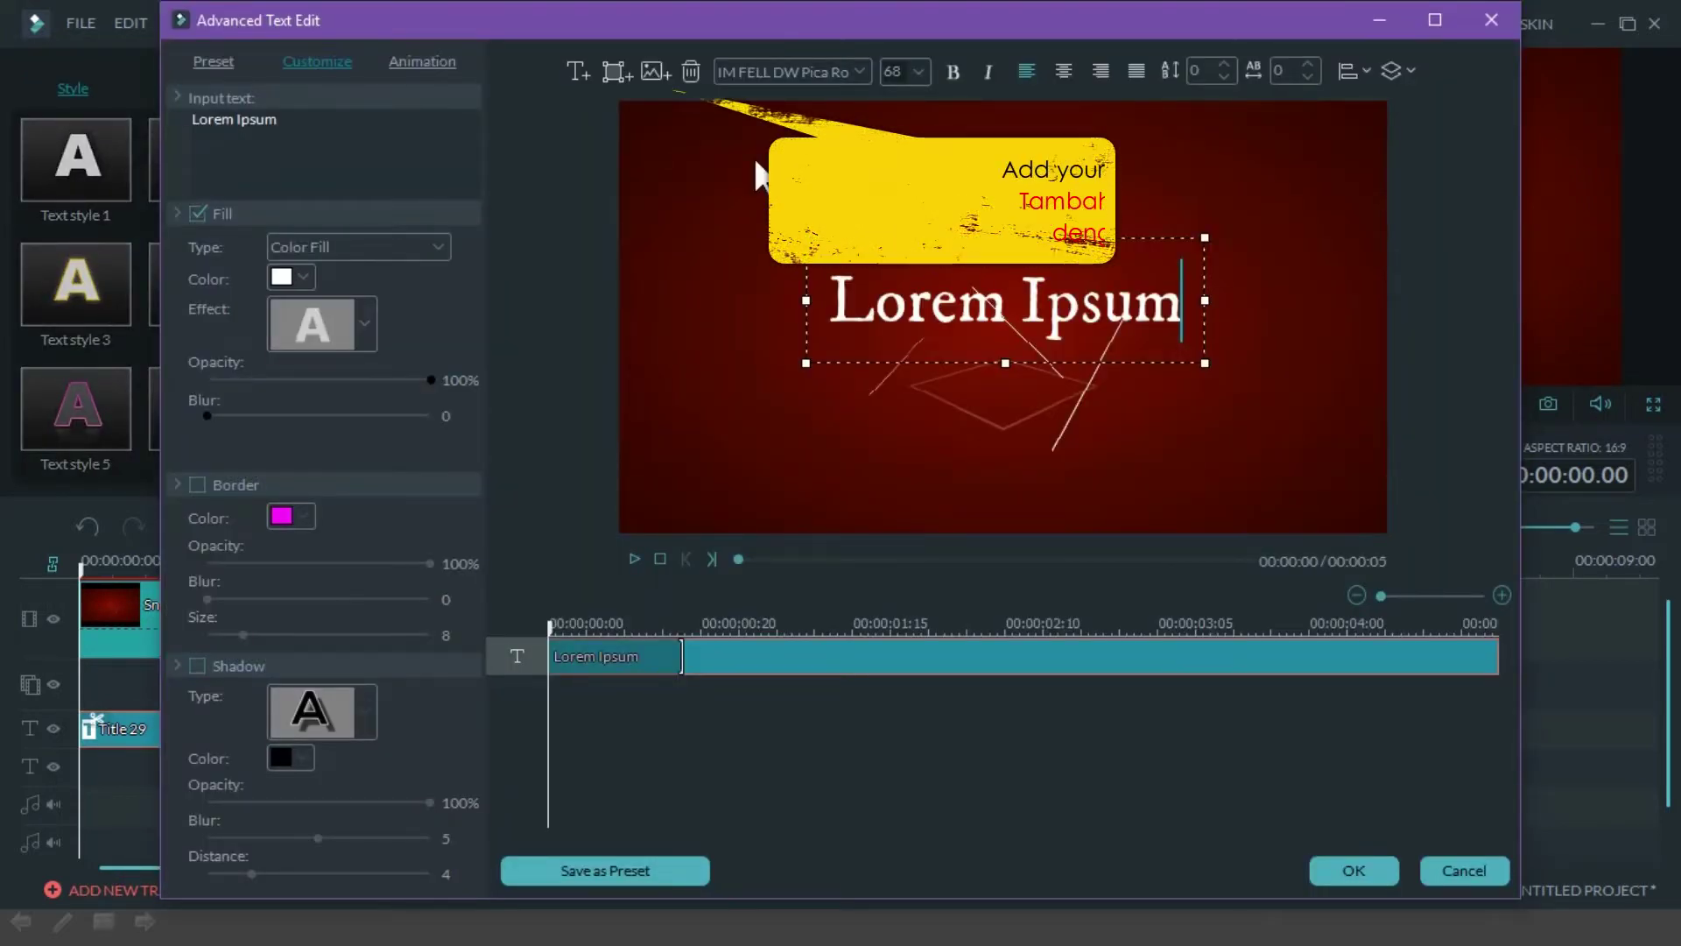
{"action": "left_click", "coordinate": [1322, 524]}
{"action": "left_click", "coordinate": [1326, 526]}
{"action": "key", "text": "Delete"}
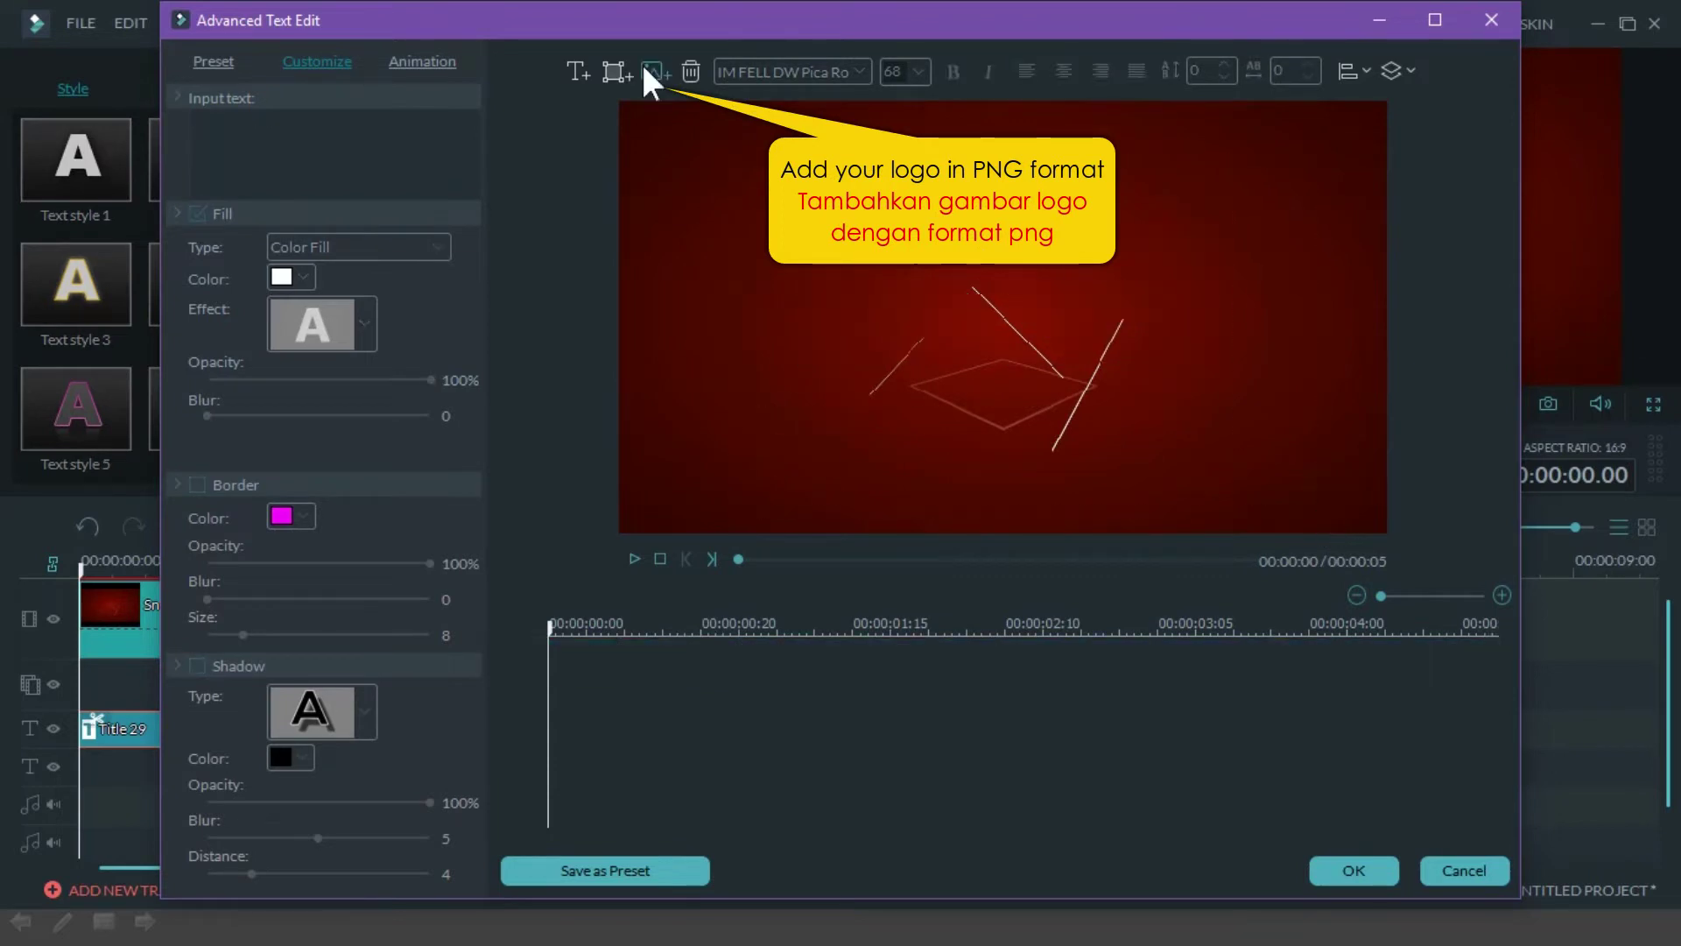
Step: Insert the logo image Backup_of_logo bol.png from the Pictures folder into the title
{"action": "left_click", "coordinate": [650, 70]}
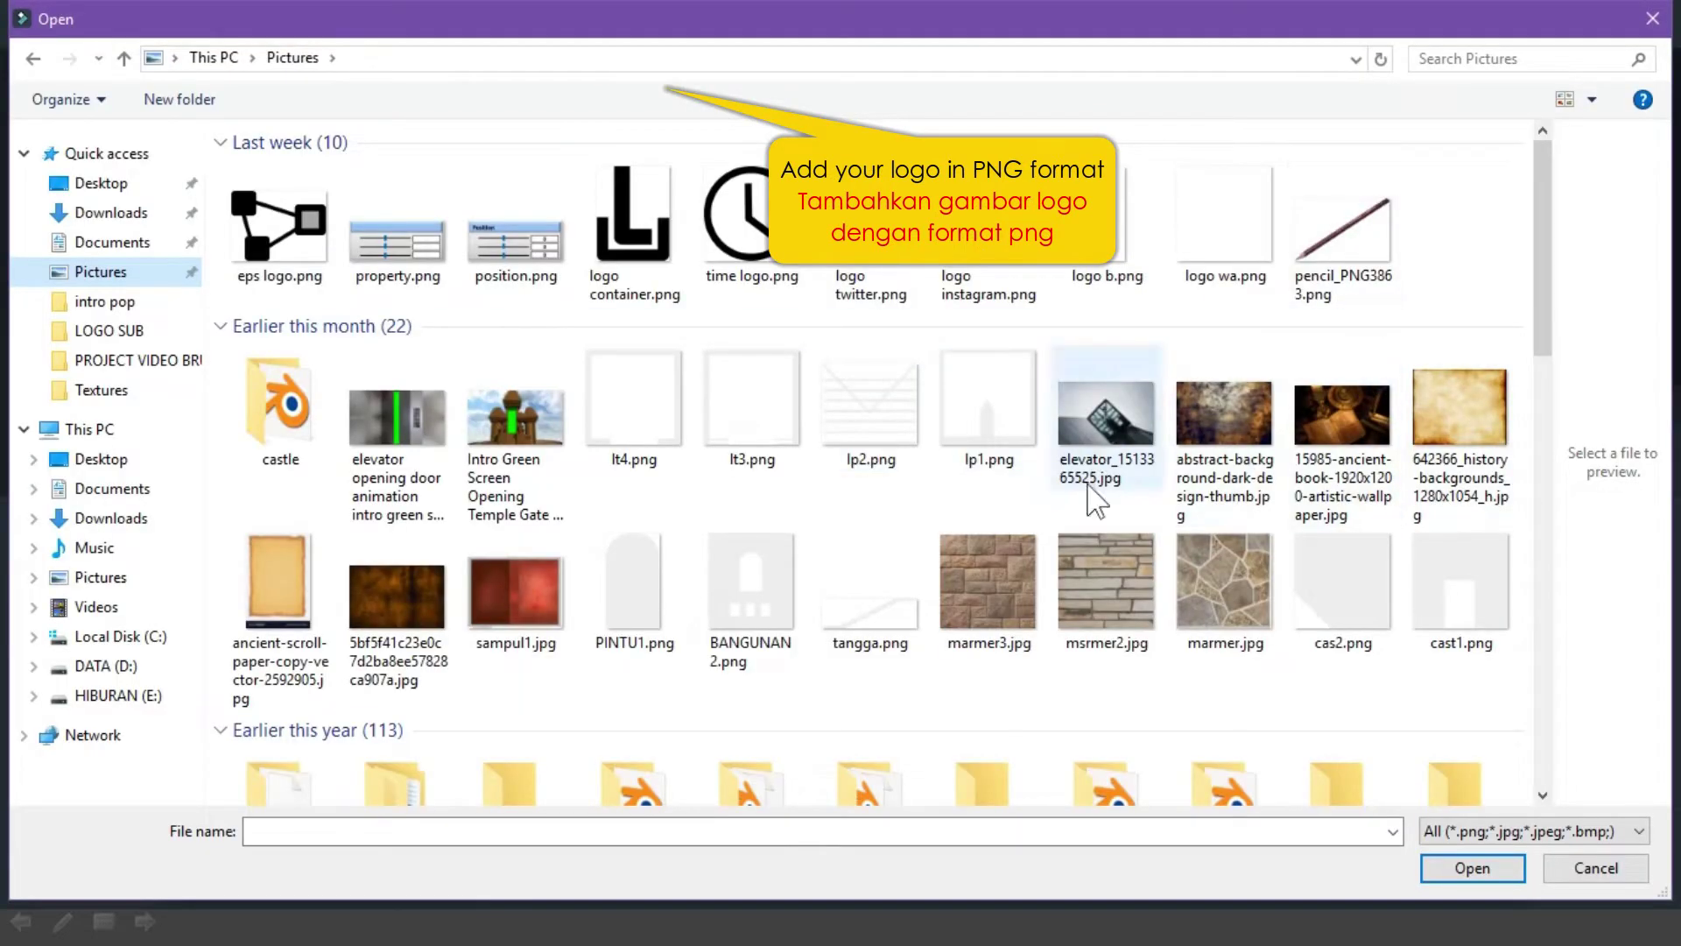
{"action": "scroll", "coordinate": [1577, 250], "scroll_direction": "down", "scroll_amount": 5}
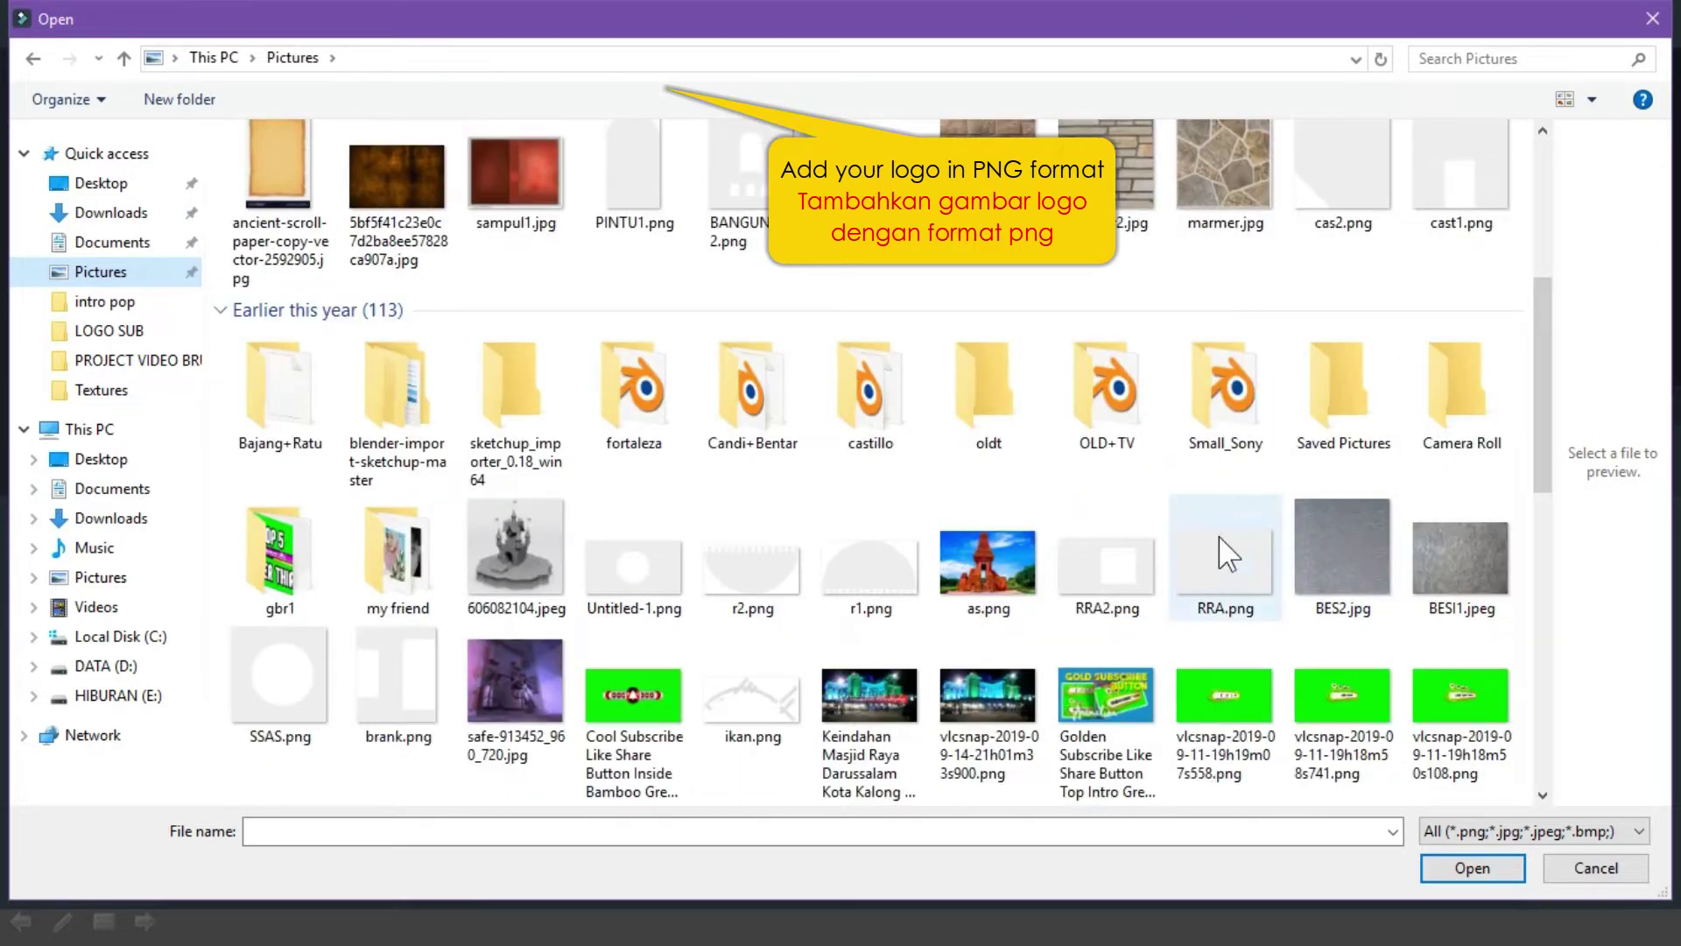
{"action": "scroll", "coordinate": [1229, 555], "scroll_direction": "down", "scroll_amount": 4}
{"action": "scroll", "coordinate": [1235, 555], "scroll_direction": "down", "scroll_amount": 6}
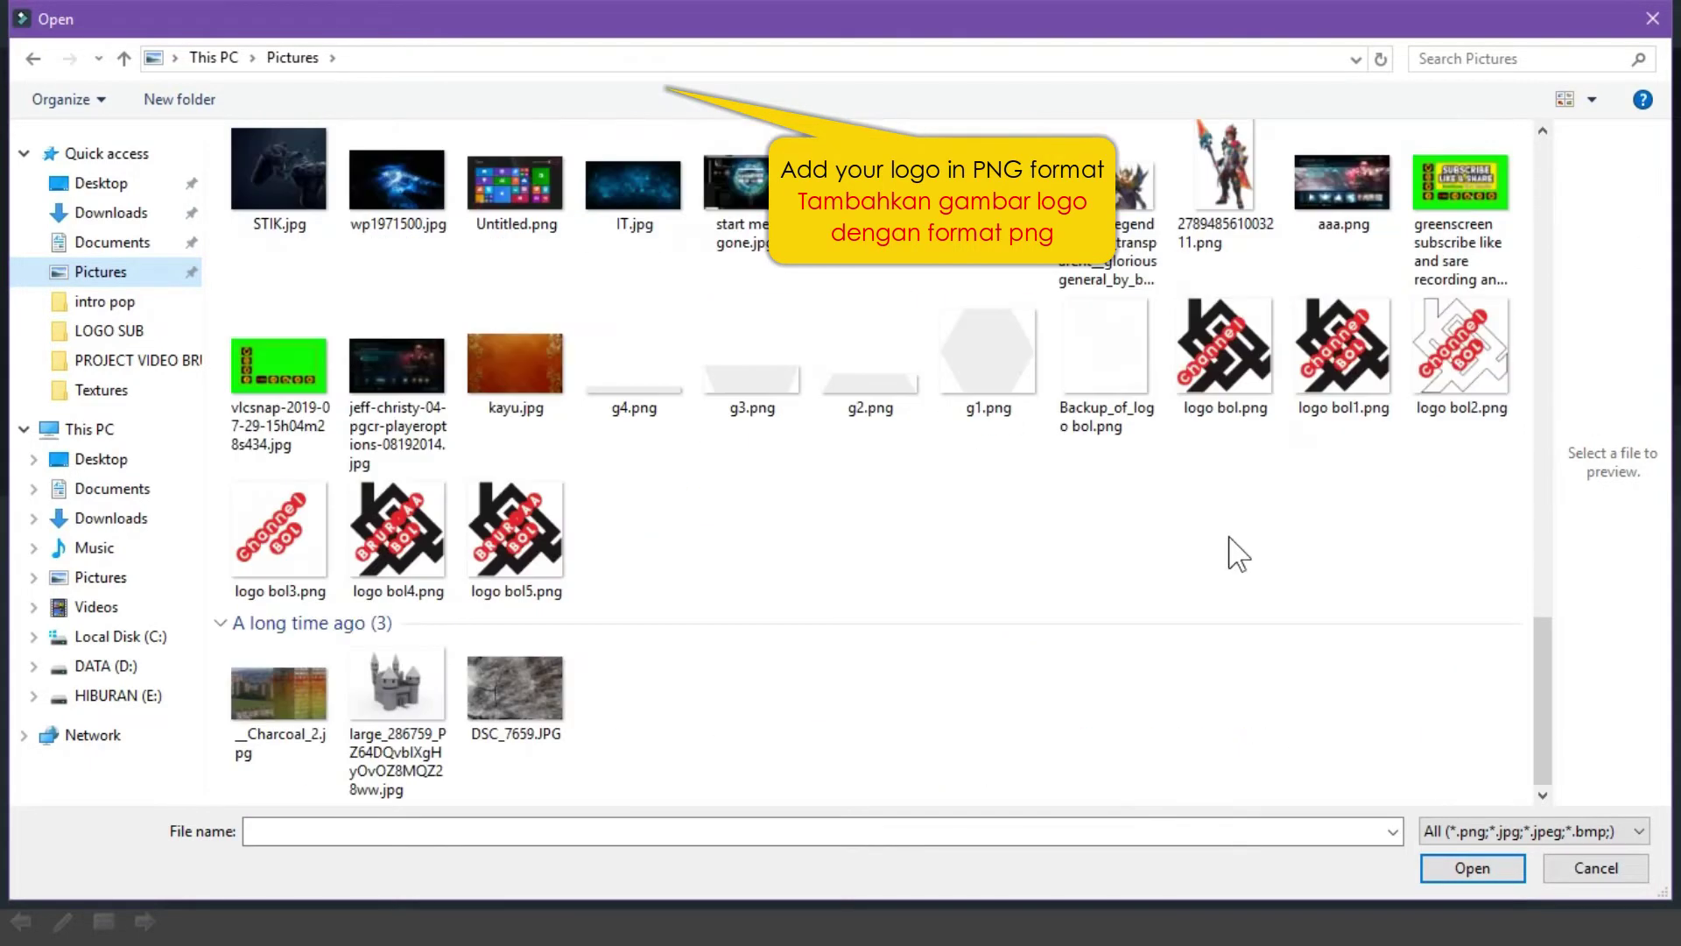
{"action": "left_click", "coordinate": [1114, 377]}
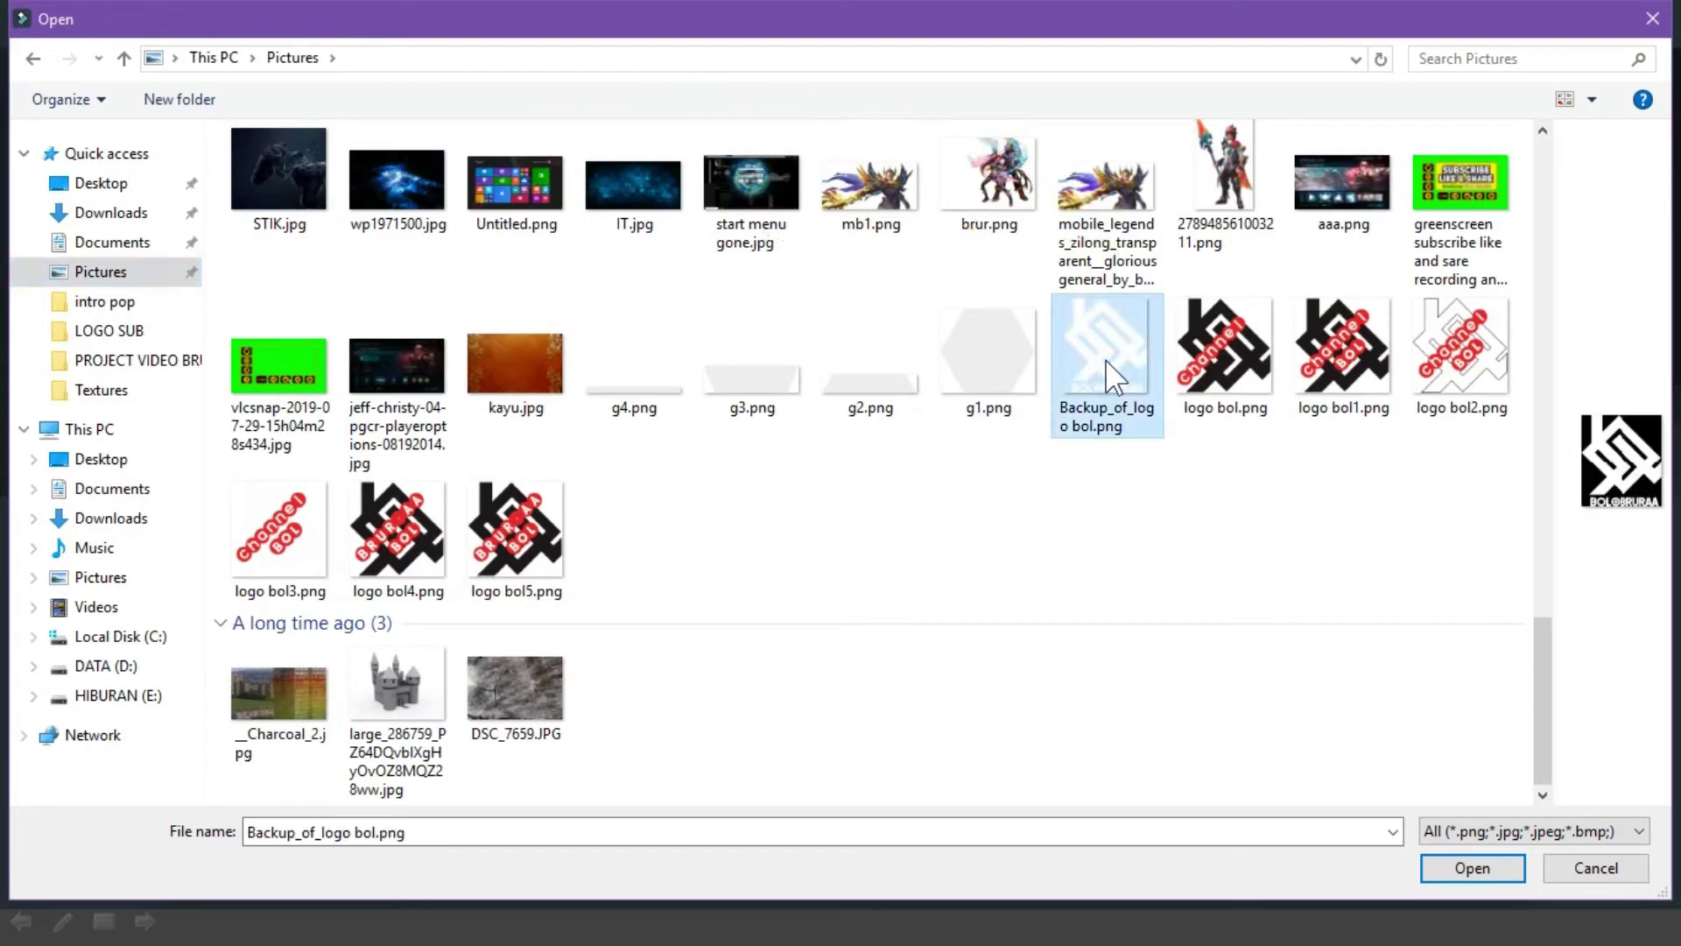
{"action": "left_click", "coordinate": [1473, 868]}
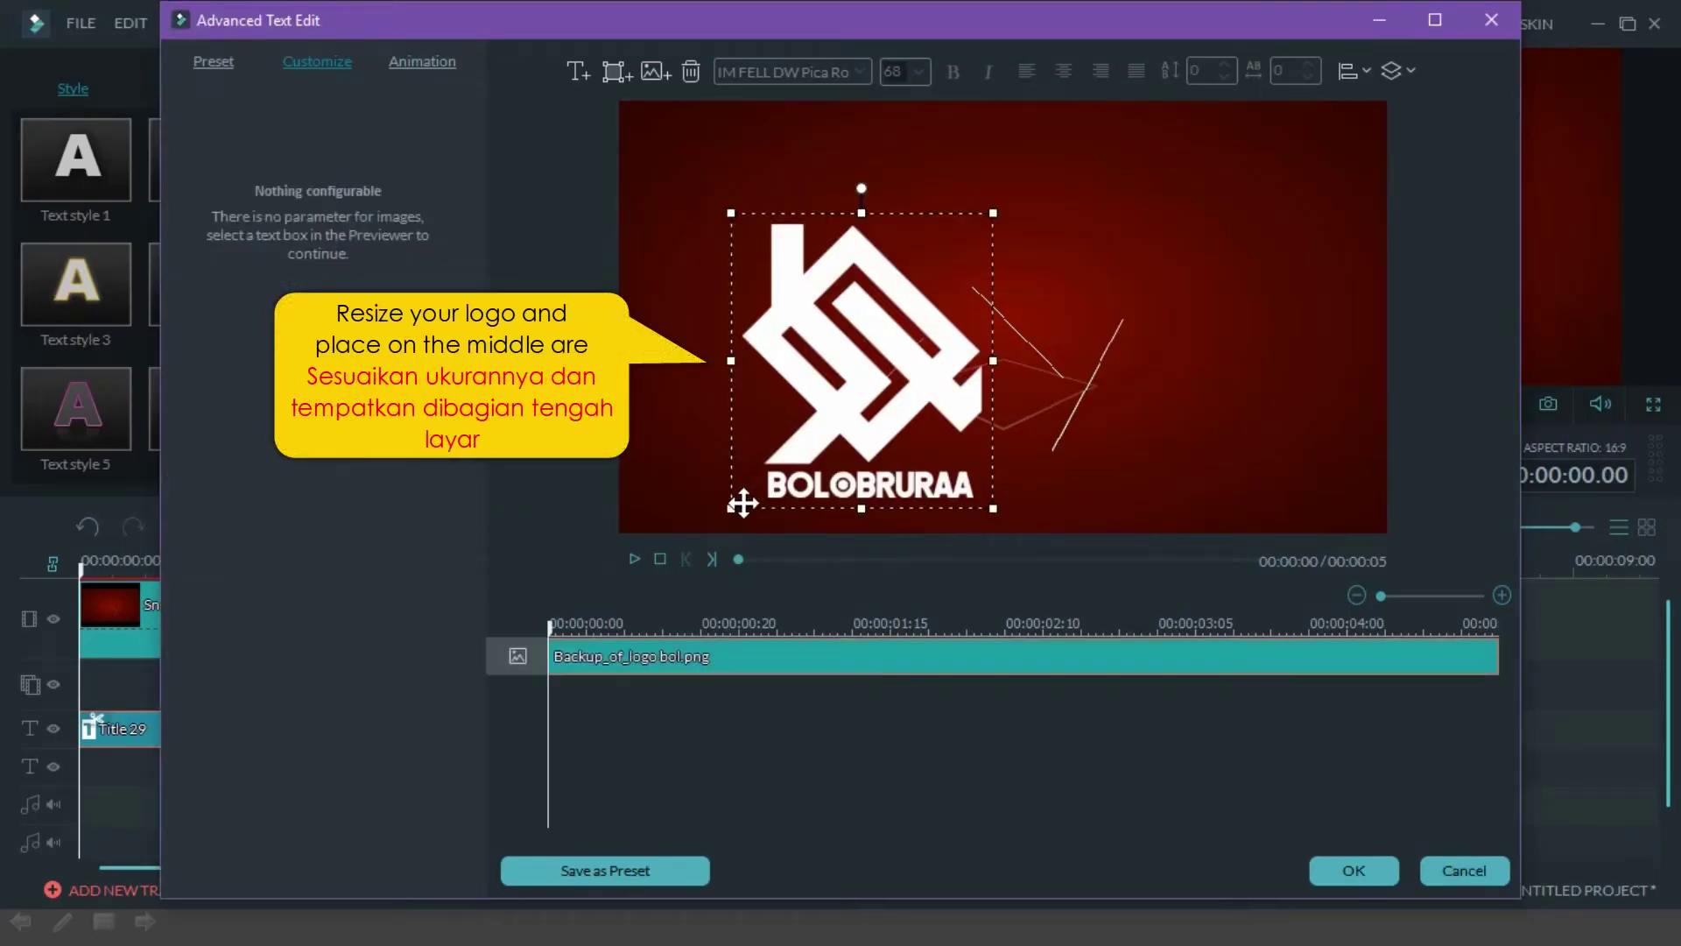
Step: Shrink the logo, place it in the middle of the frame just above the diamond outline, and apply the title edits
{"action": "left_click_drag", "start_coordinate": [735, 506], "coordinate": [893, 458]}
{"action": "left_click_drag", "start_coordinate": [958, 269], "coordinate": [1023, 319]}
{"action": "left_click_drag", "start_coordinate": [956, 374], "coordinate": [939, 388]}
{"action": "mouse_move", "coordinate": [1030, 320]}
{"action": "left_mouse_down"}
{"action": "mouse_move", "coordinate": [1042, 330]}
{"action": "mouse_move", "coordinate": [1035, 317]}
{"action": "left_mouse_up"}
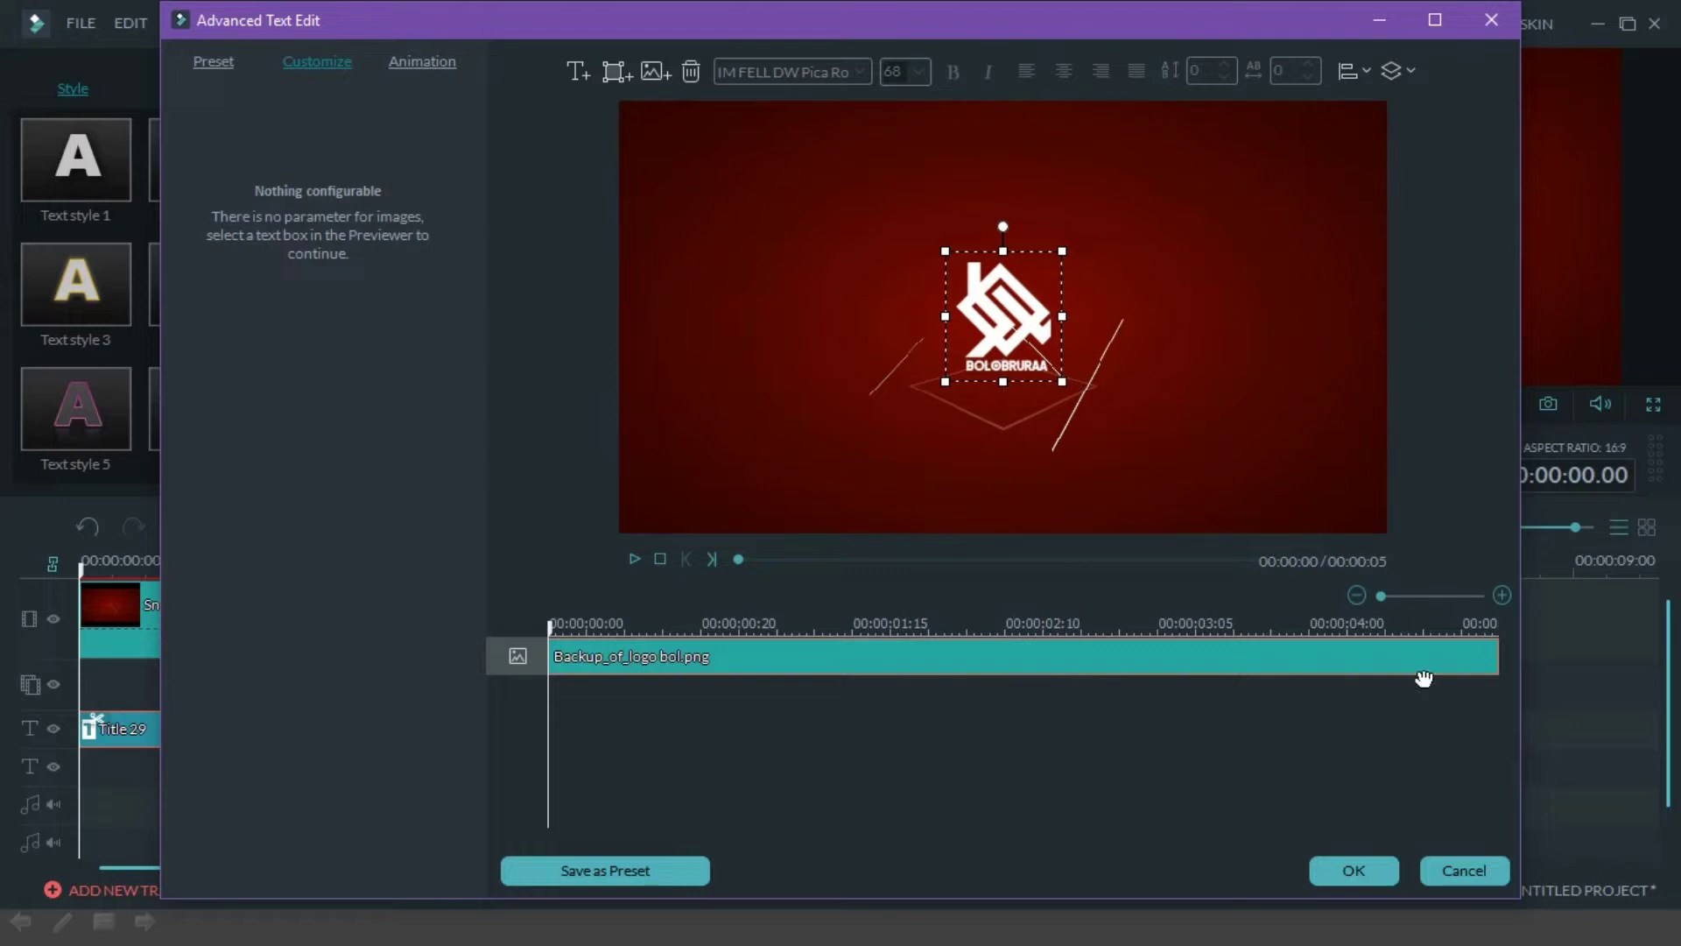
{"action": "left_click", "coordinate": [1354, 868]}
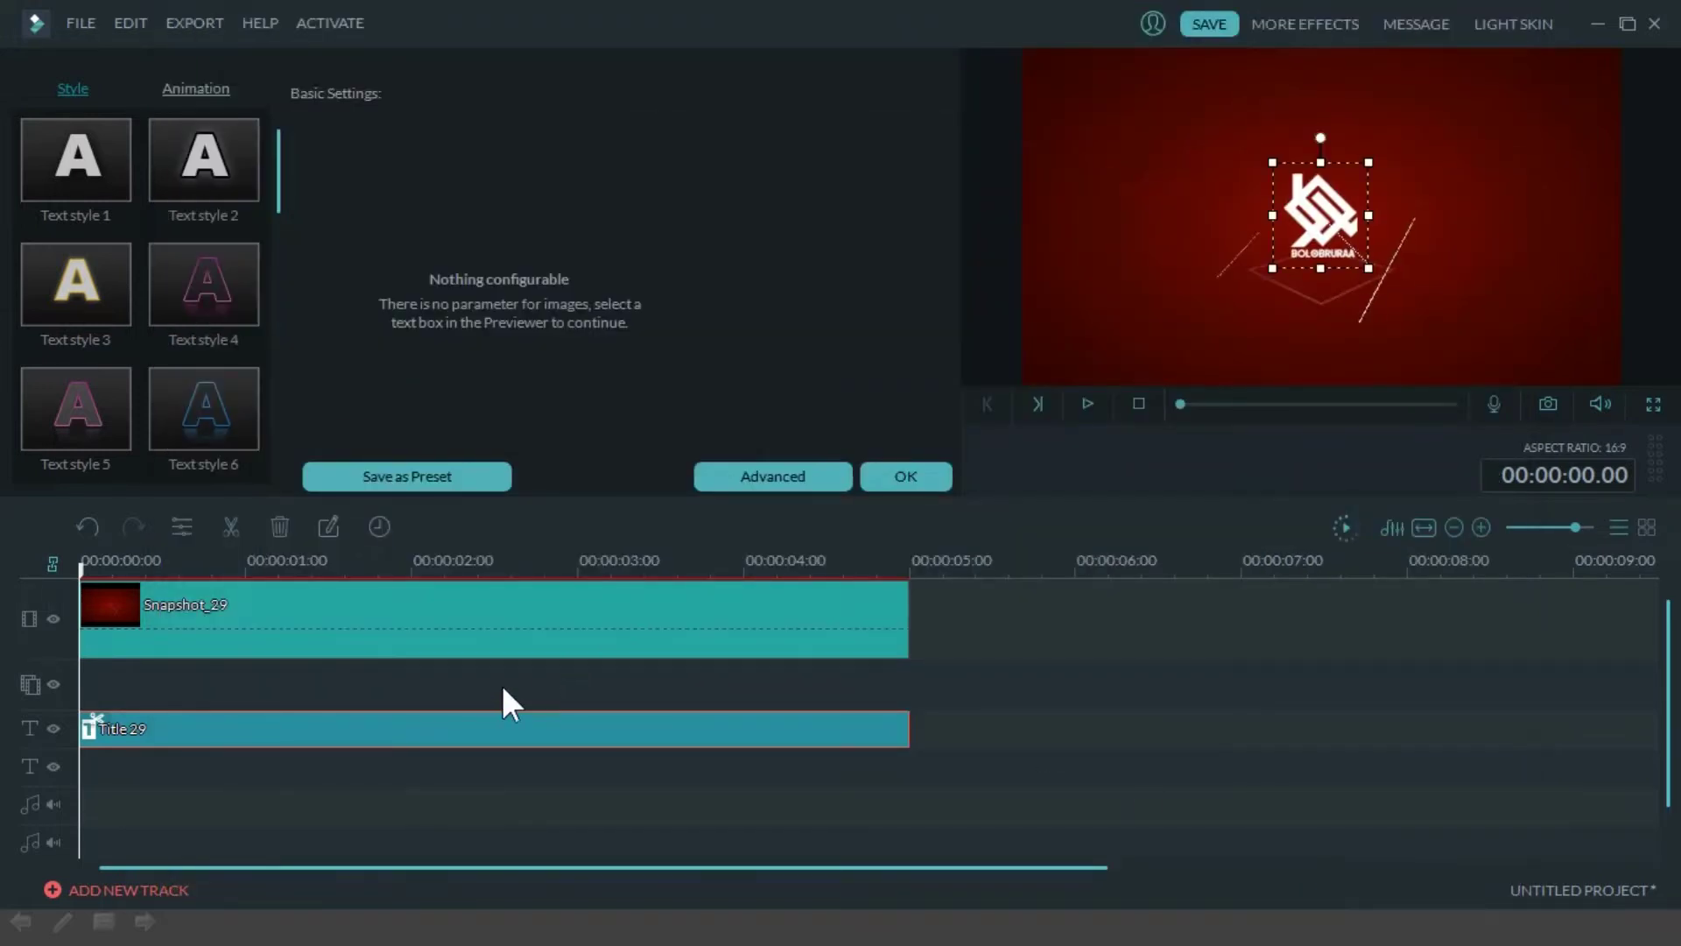
{"action": "left_click", "coordinate": [905, 476]}
Step: Add the Title 26 preset to the start of the second text track and delete both of its placeholder texts in the advanced editor
{"action": "left_click", "coordinate": [371, 234]}
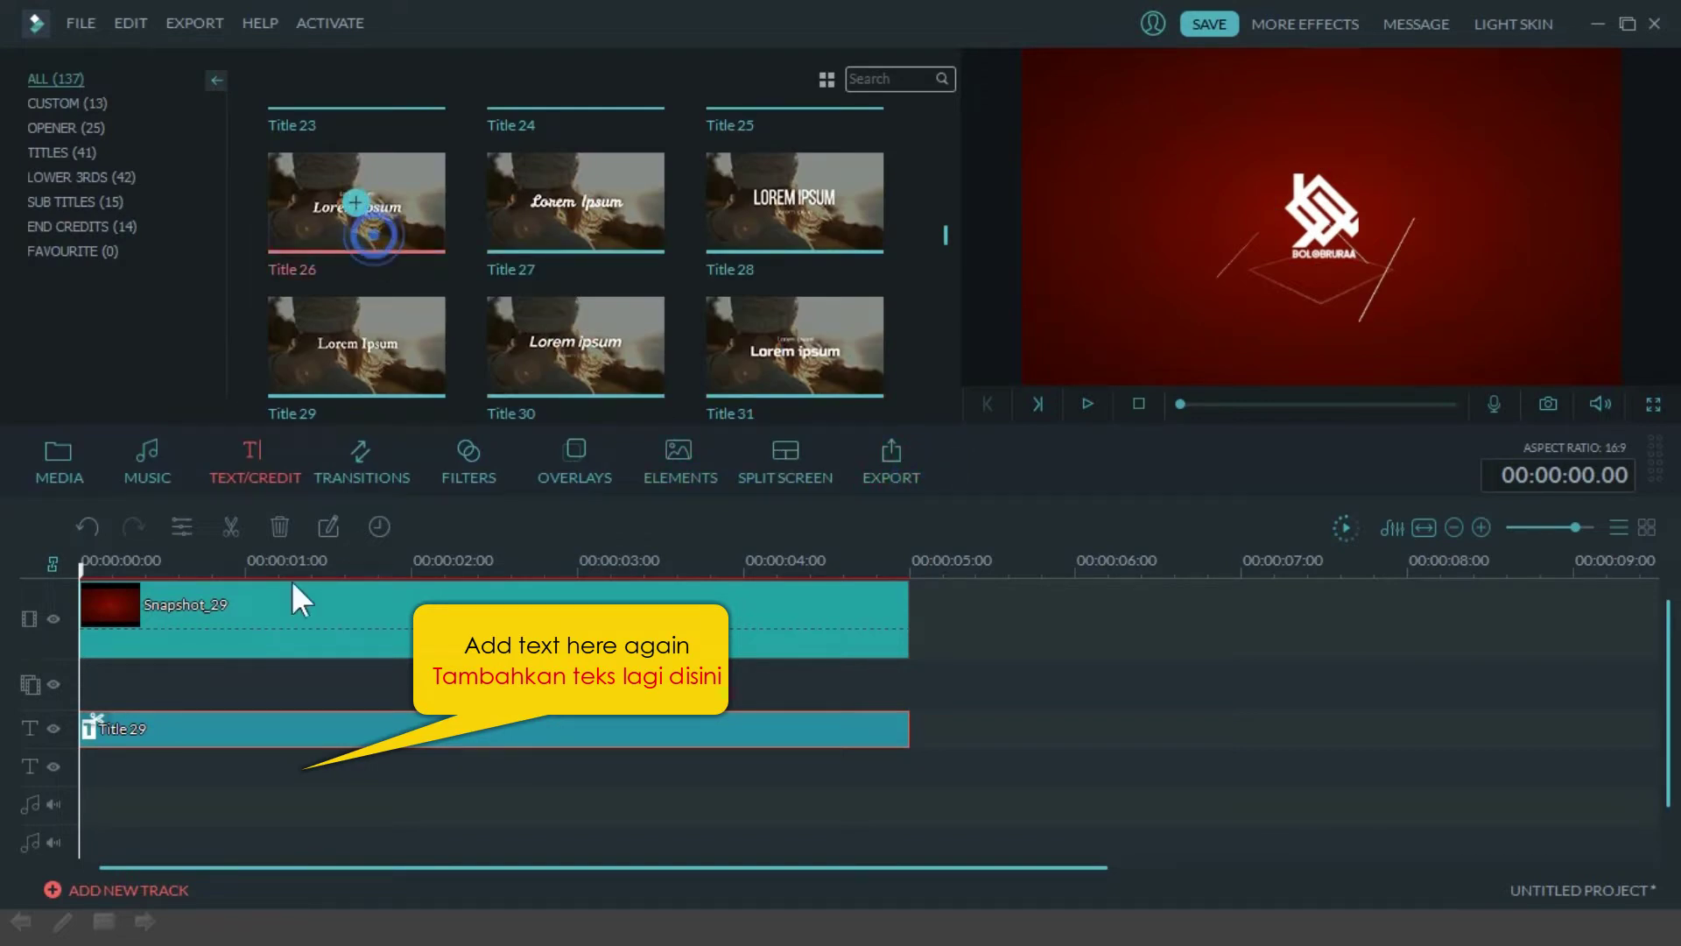
{"action": "left_click_drag", "start_coordinate": [292, 582], "coordinate": [87, 761]}
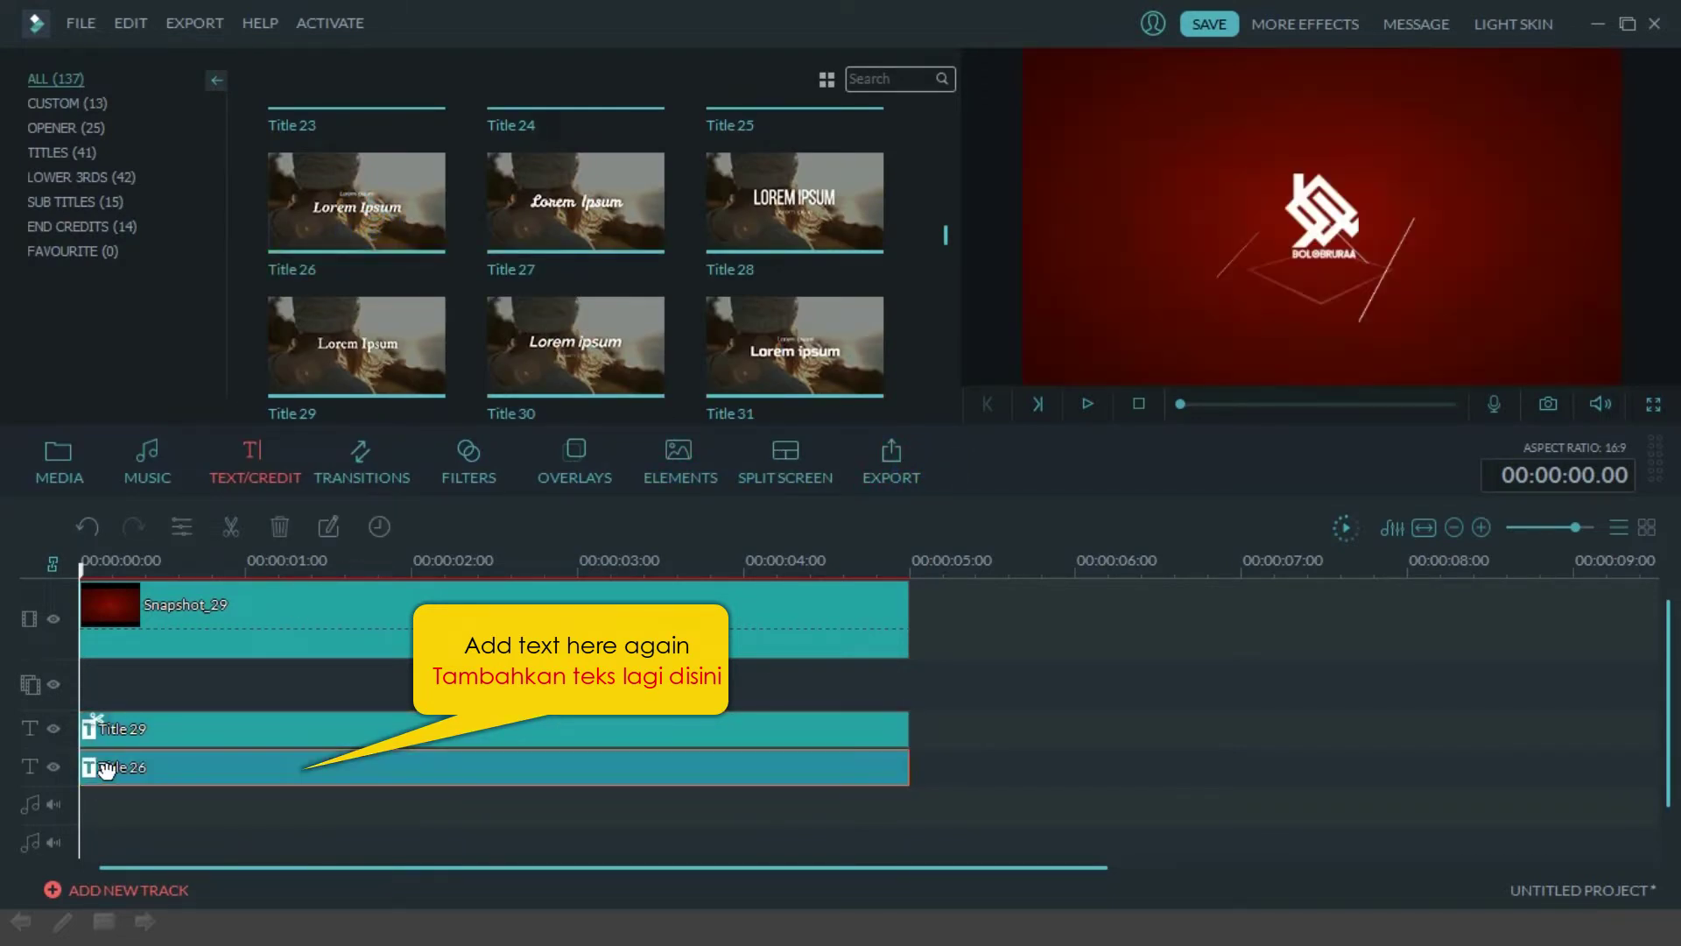
{"action": "right_click", "coordinate": [277, 771]}
{"action": "left_click", "coordinate": [346, 680]}
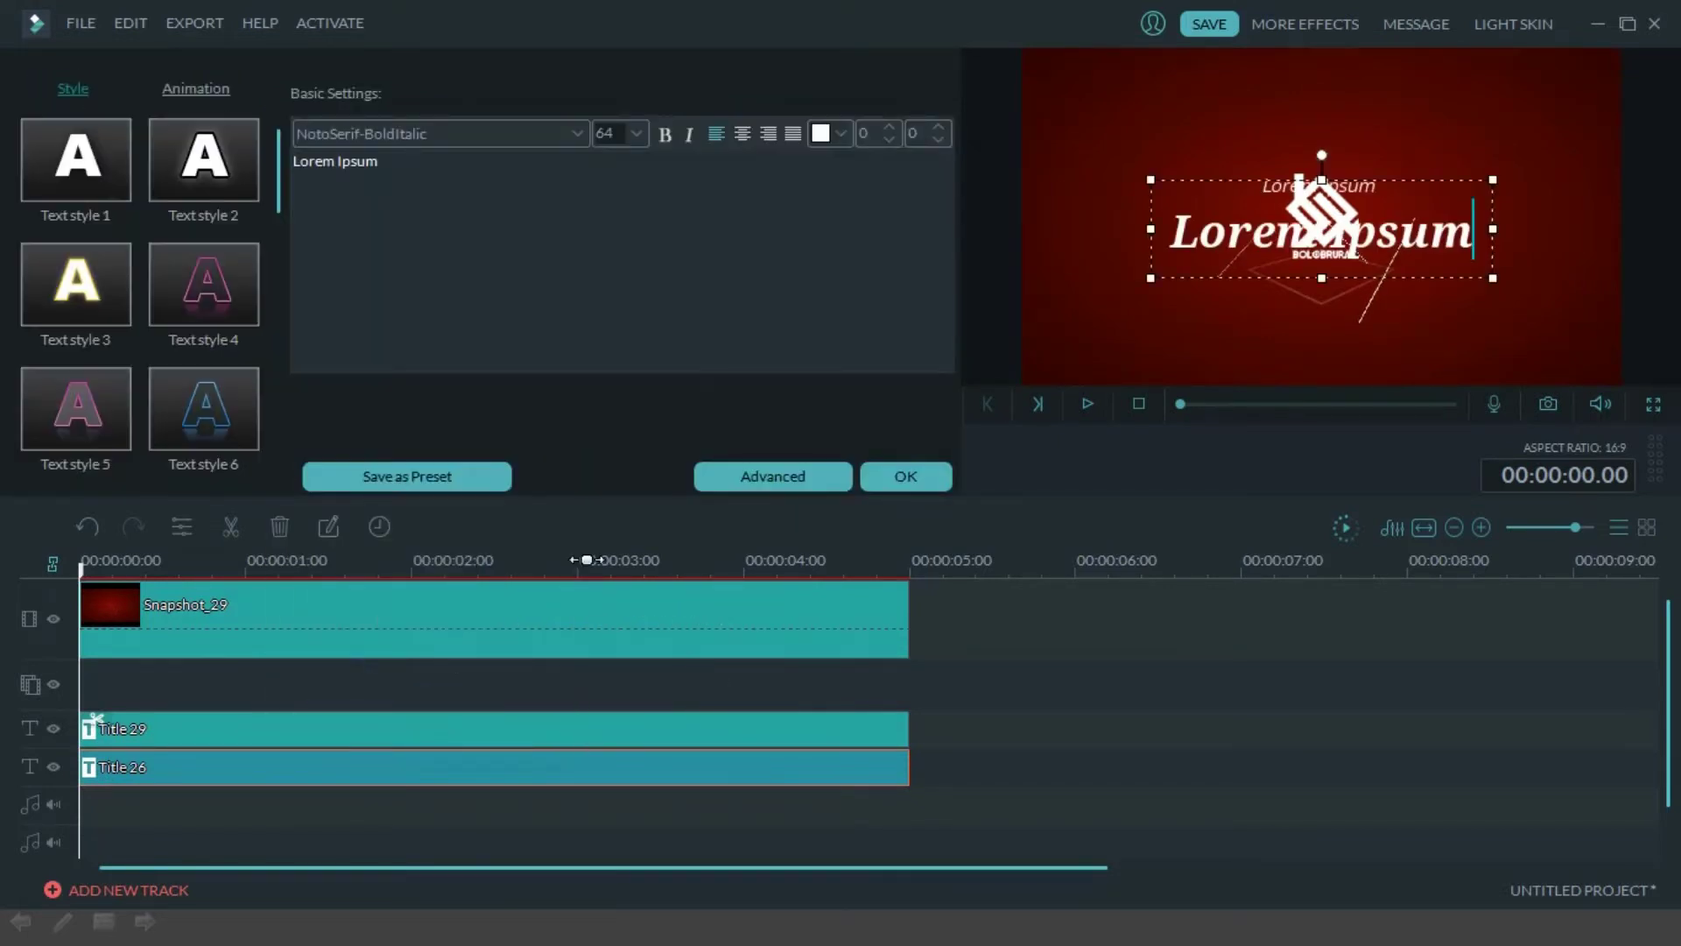
{"action": "left_click", "coordinate": [790, 476]}
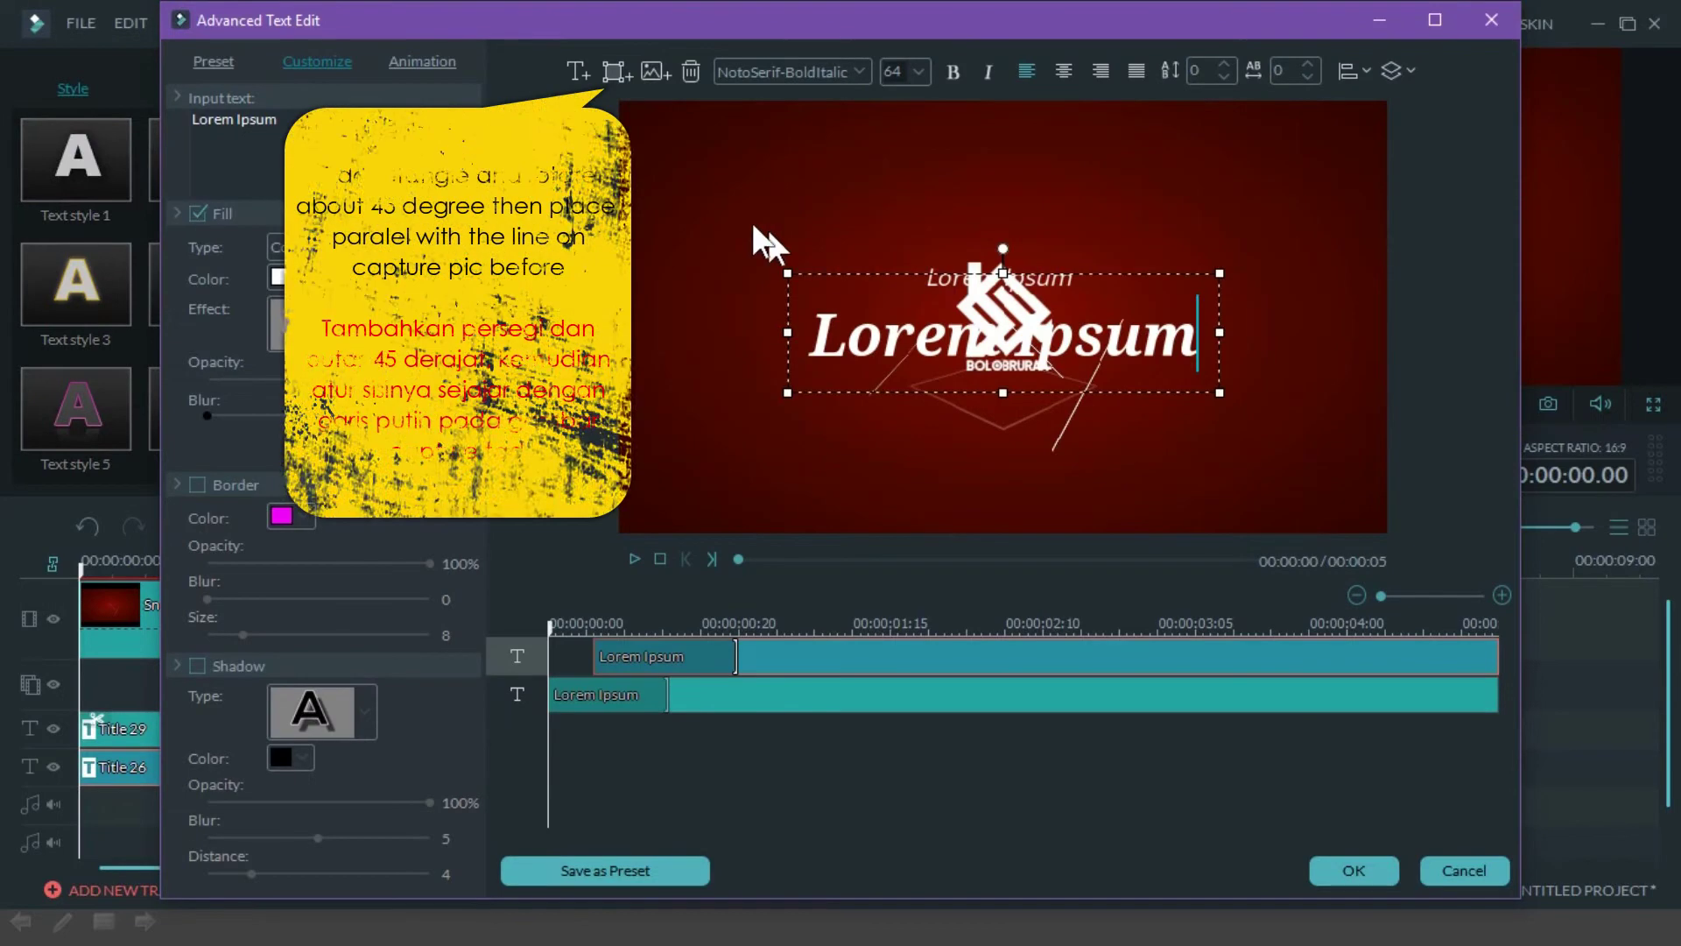
{"action": "left_click_drag", "start_coordinate": [712, 182], "coordinate": [1370, 487]}
{"action": "key", "text": "Delete"}
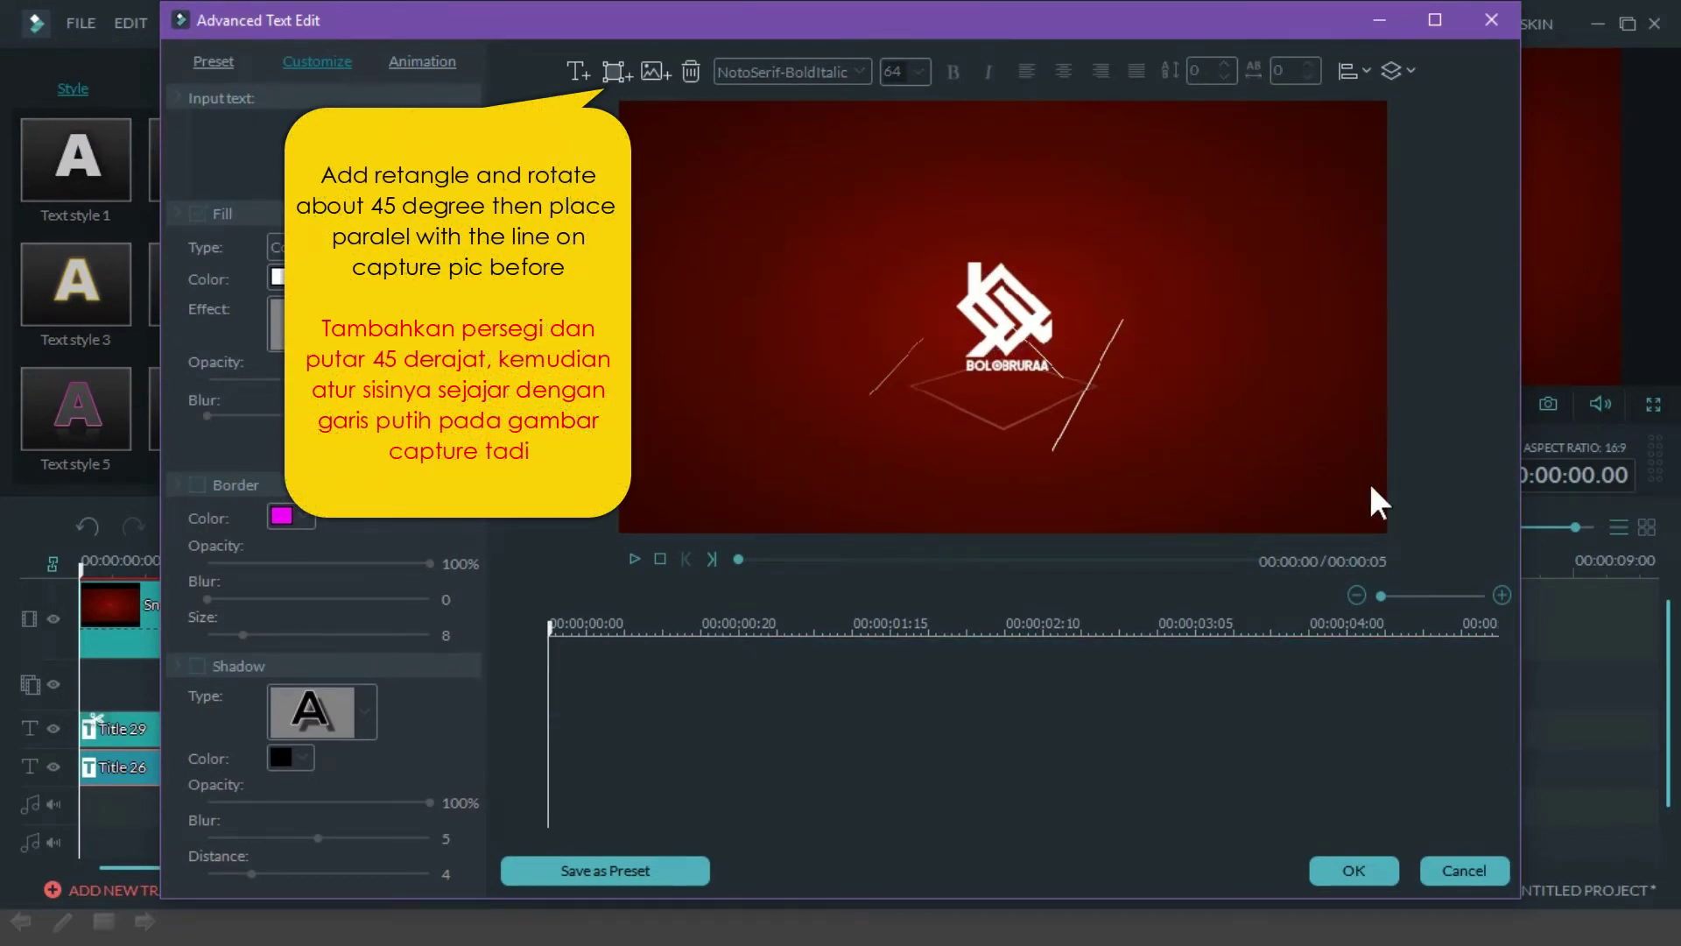
Step: Add a square shape to the Title 26 clip and set its fill colour to bright green
{"action": "left_click", "coordinate": [615, 70]}
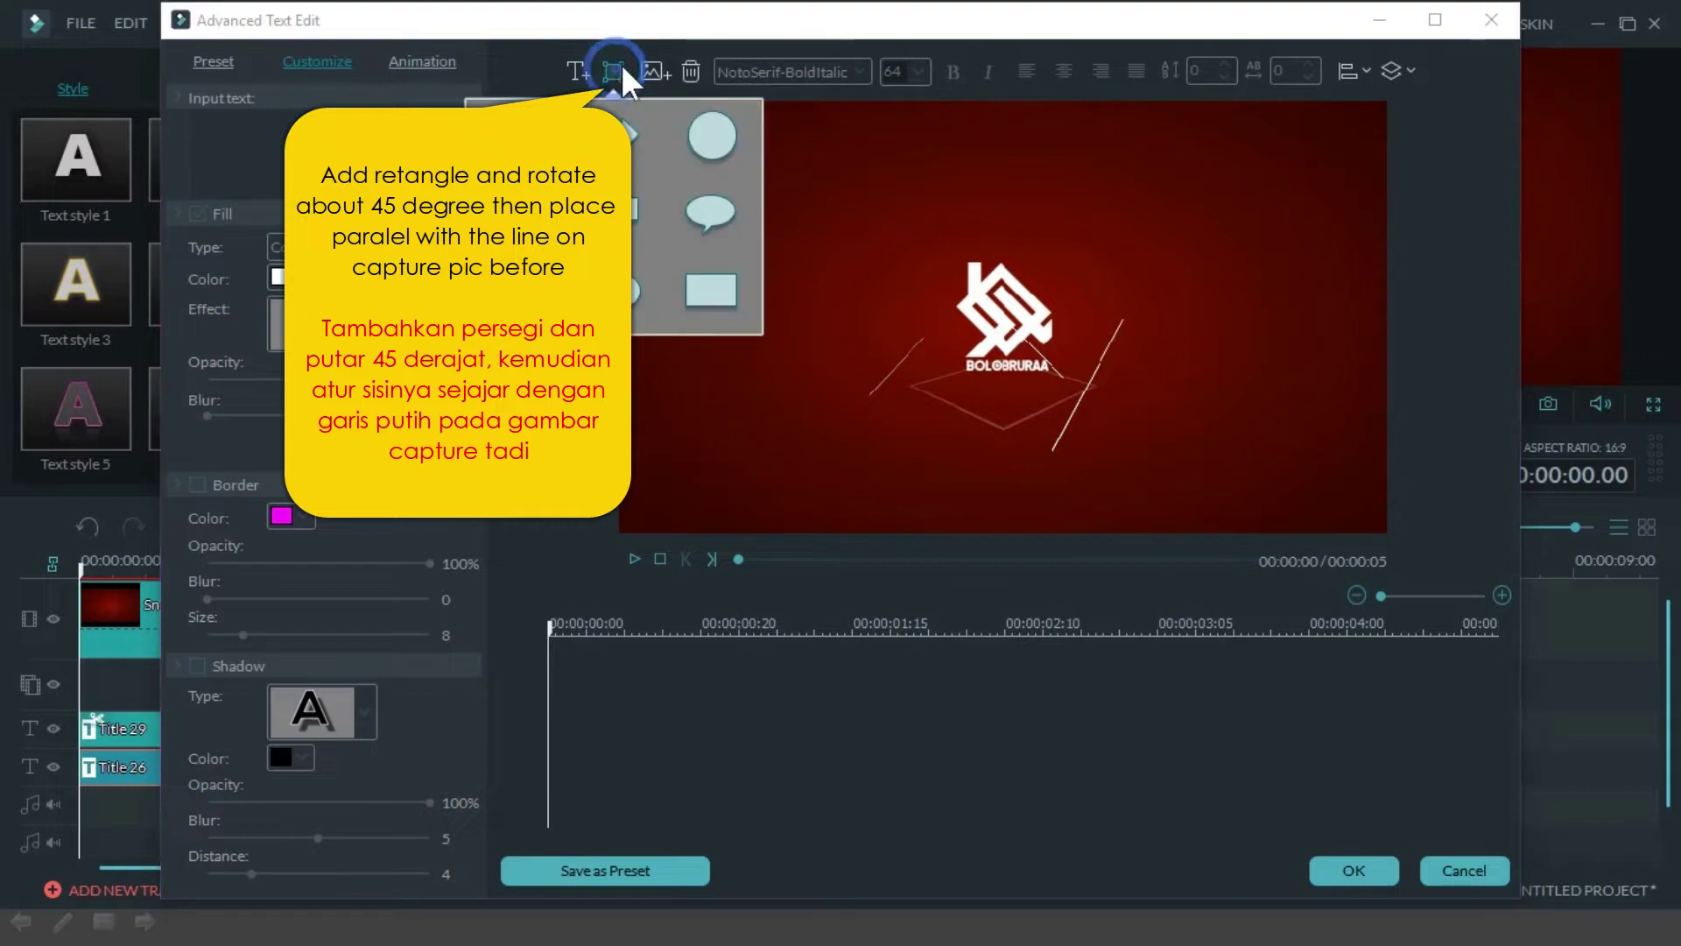
{"action": "left_click", "coordinate": [707, 289]}
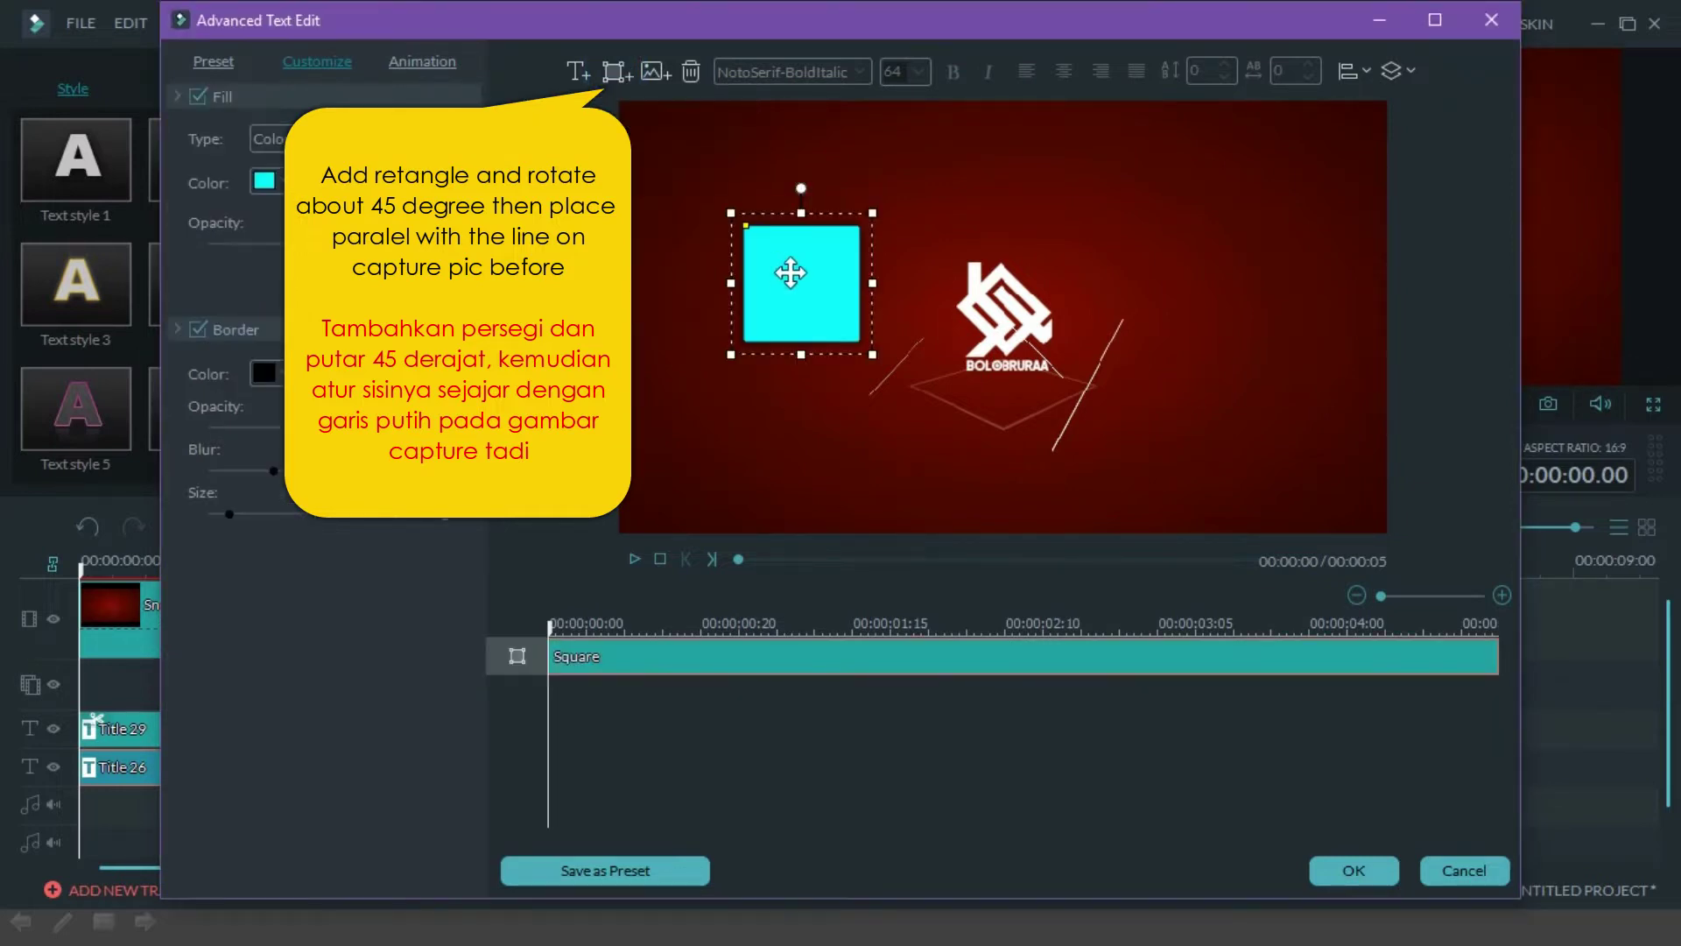
{"action": "left_click", "coordinate": [263, 182]}
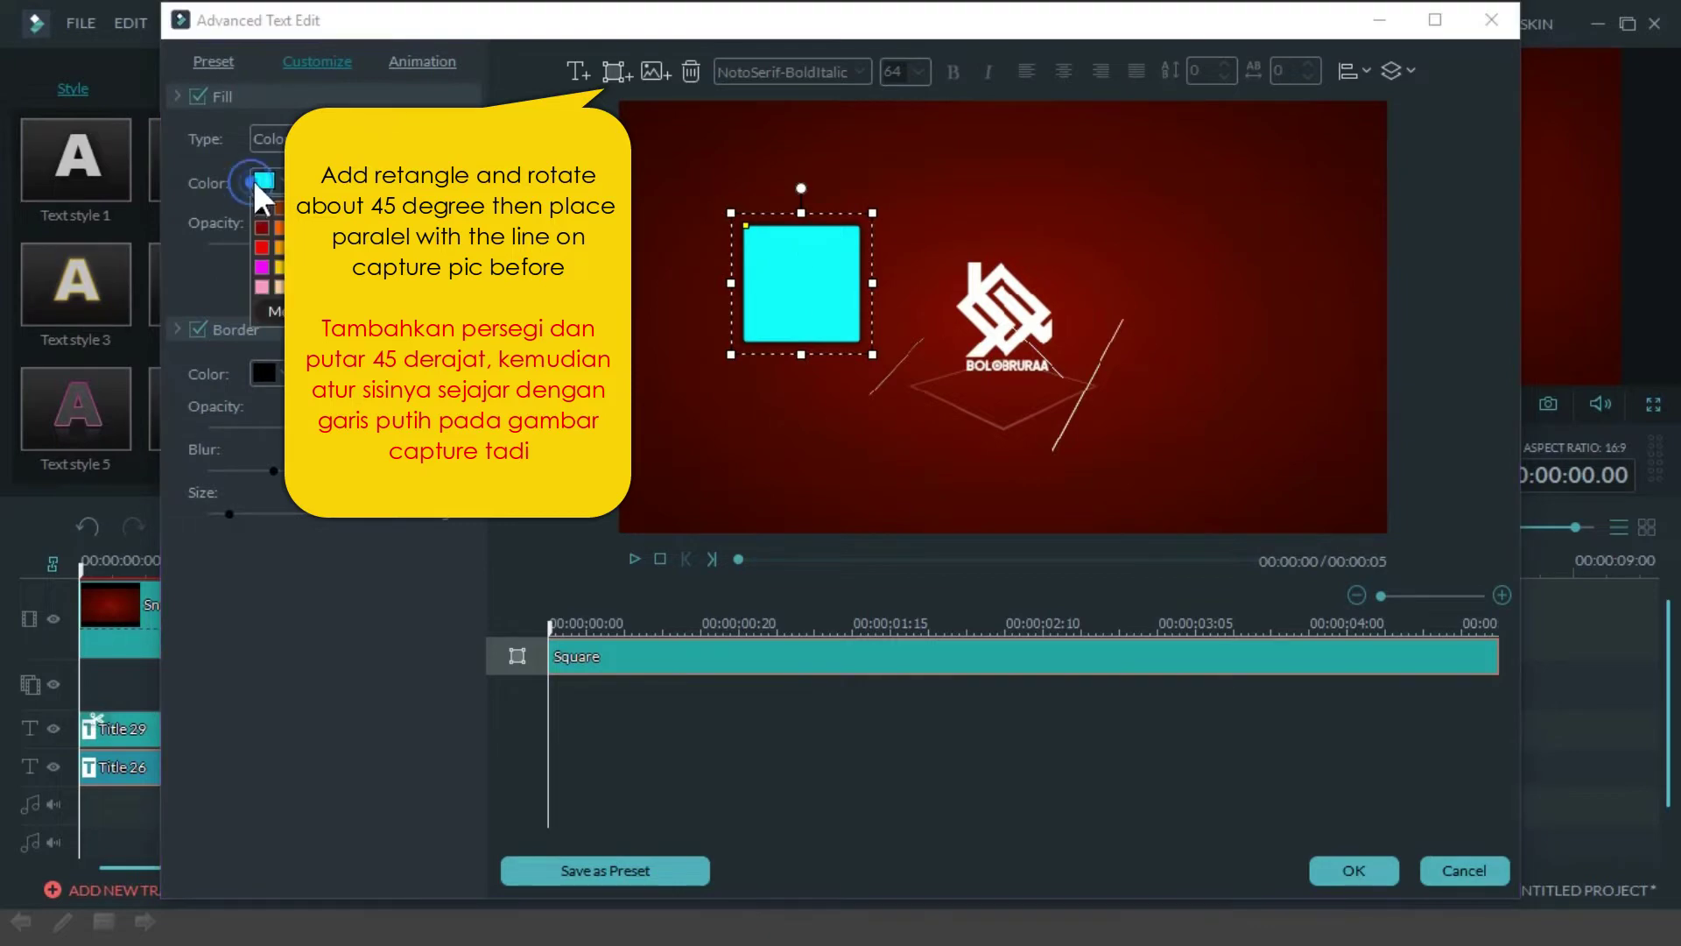
{"action": "left_click", "coordinate": [350, 247]}
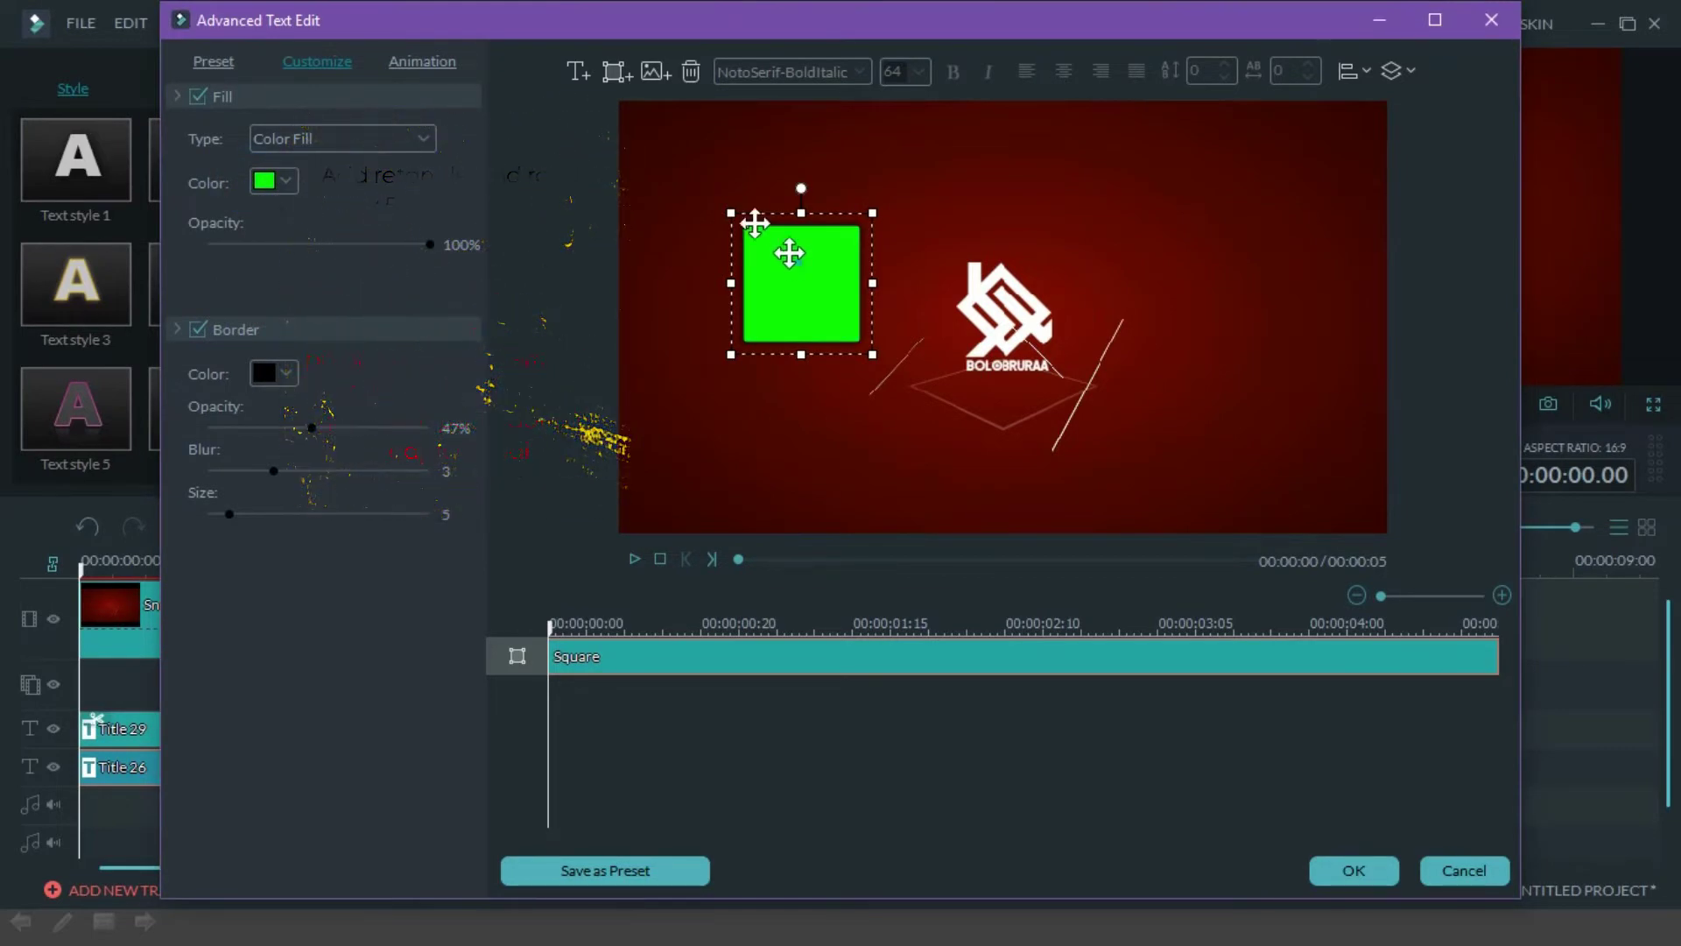
Step: Move the green square to the frame's upper-left corner and enlarge it until it covers the whole frame
{"action": "left_click_drag", "start_coordinate": [788, 252], "coordinate": [620, 96]}
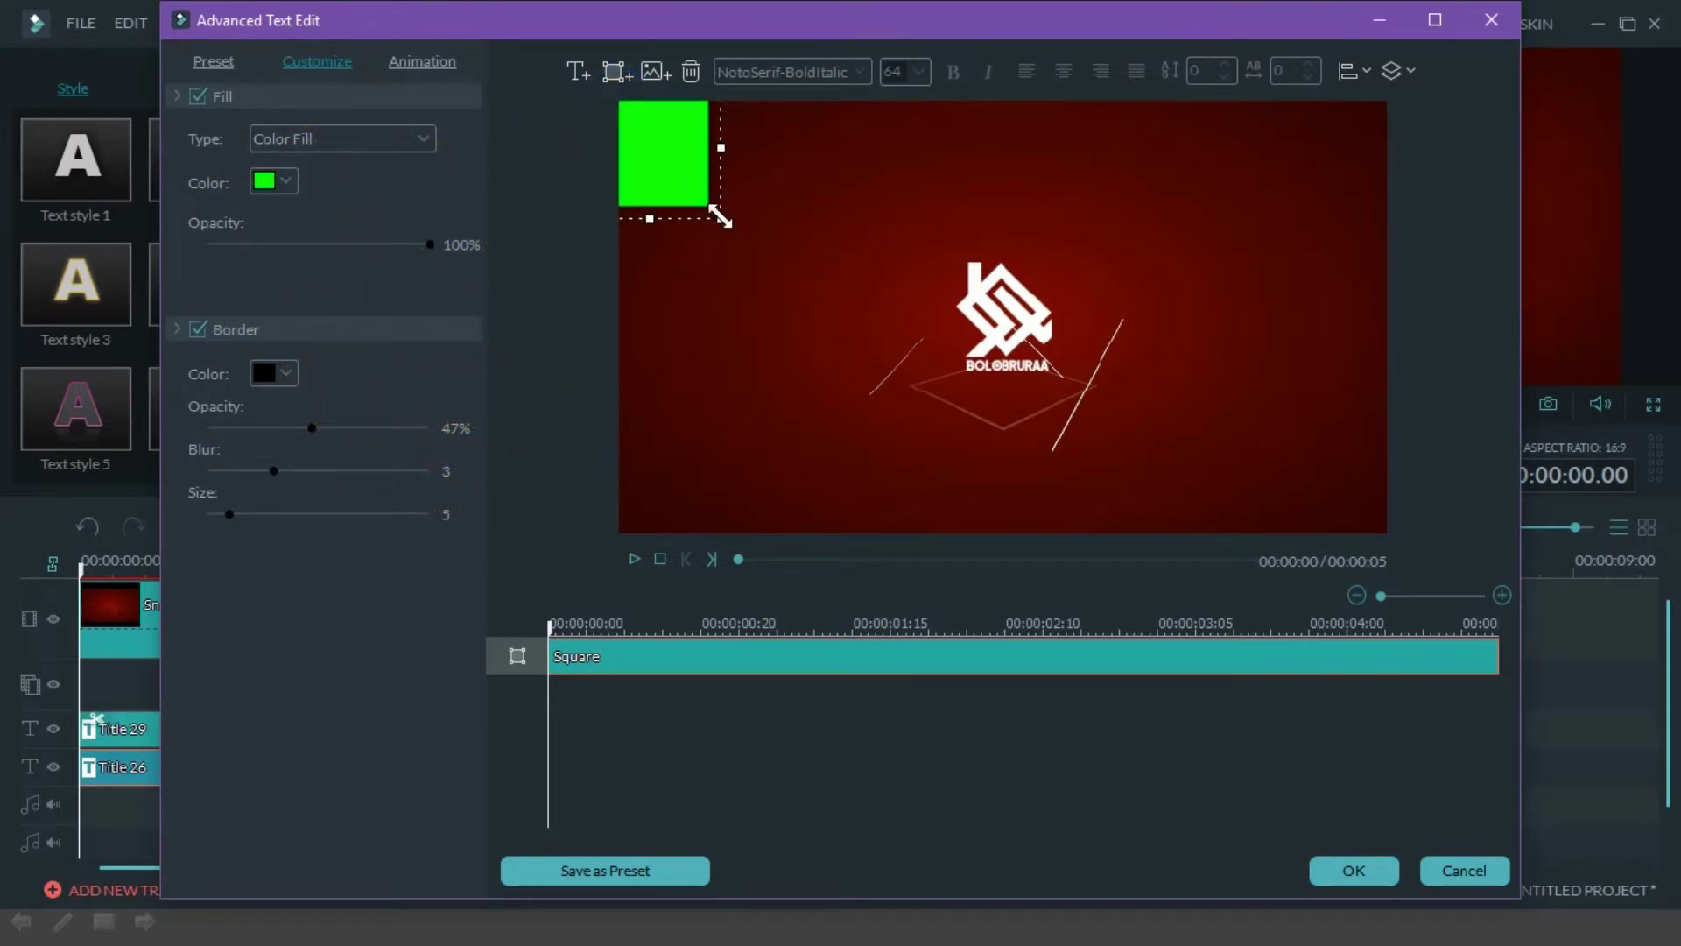
{"action": "left_click_drag", "start_coordinate": [720, 215], "coordinate": [1640, 701]}
{"action": "left_click", "coordinate": [1644, 721]}
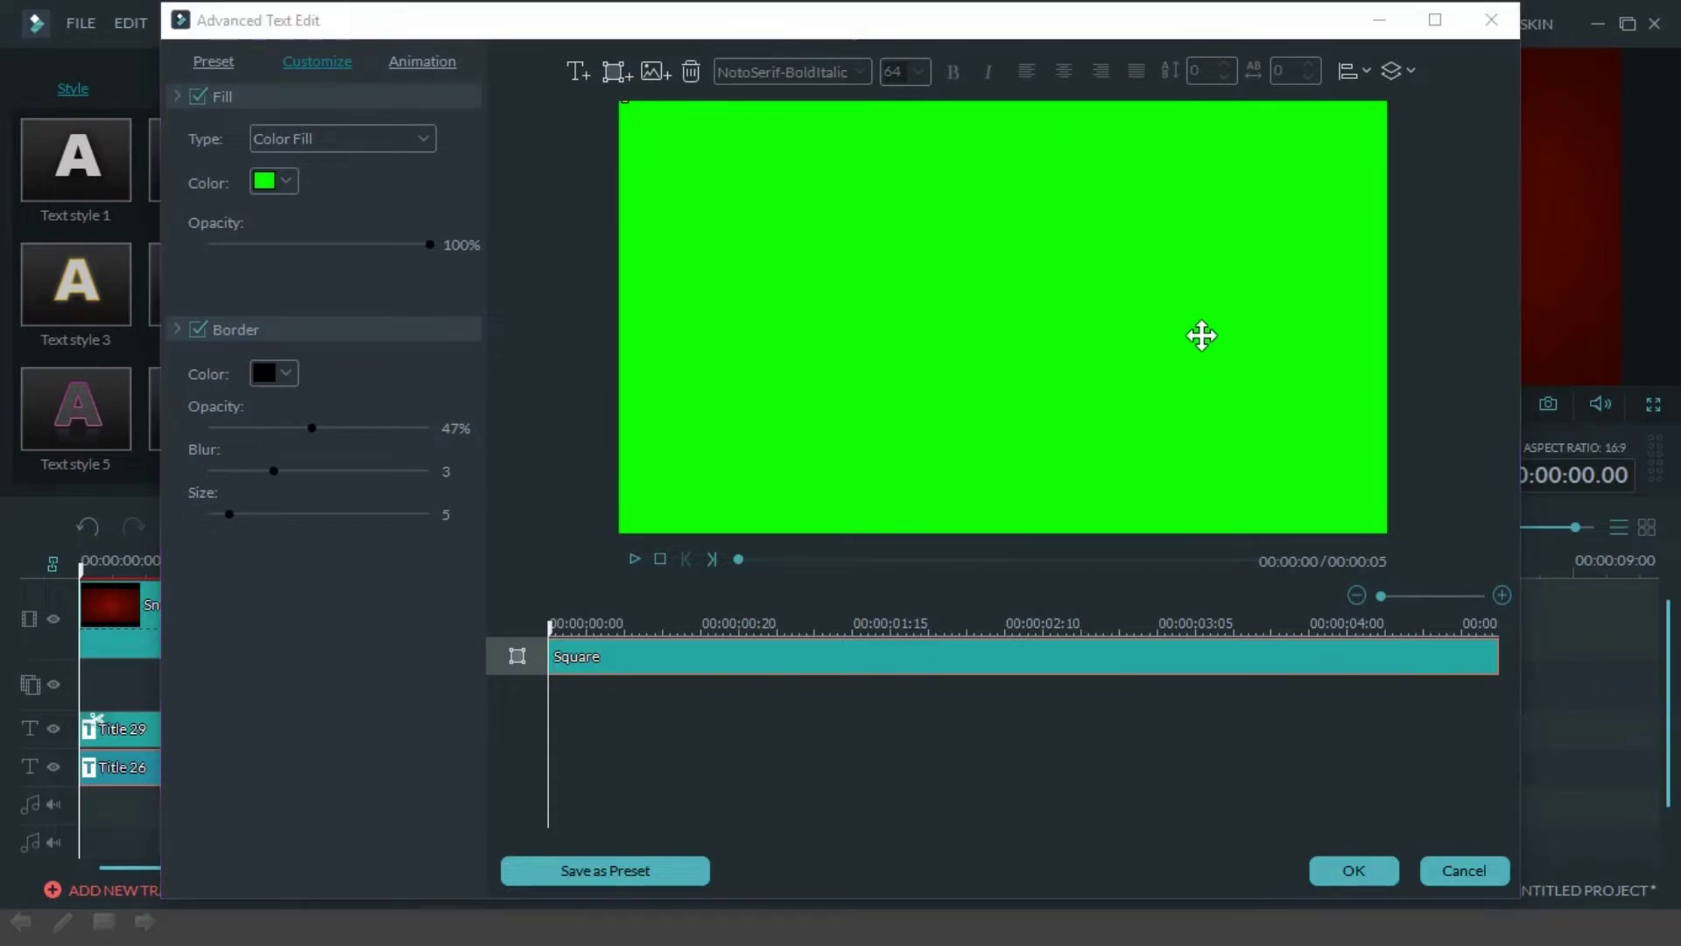
Step: Rotate the green square clockwise to a diagonal and shift it over the lower-left half of the frame
{"action": "left_click_drag", "start_coordinate": [1202, 335], "coordinate": [1100, 421]}
{"action": "left_click", "coordinate": [995, 142]}
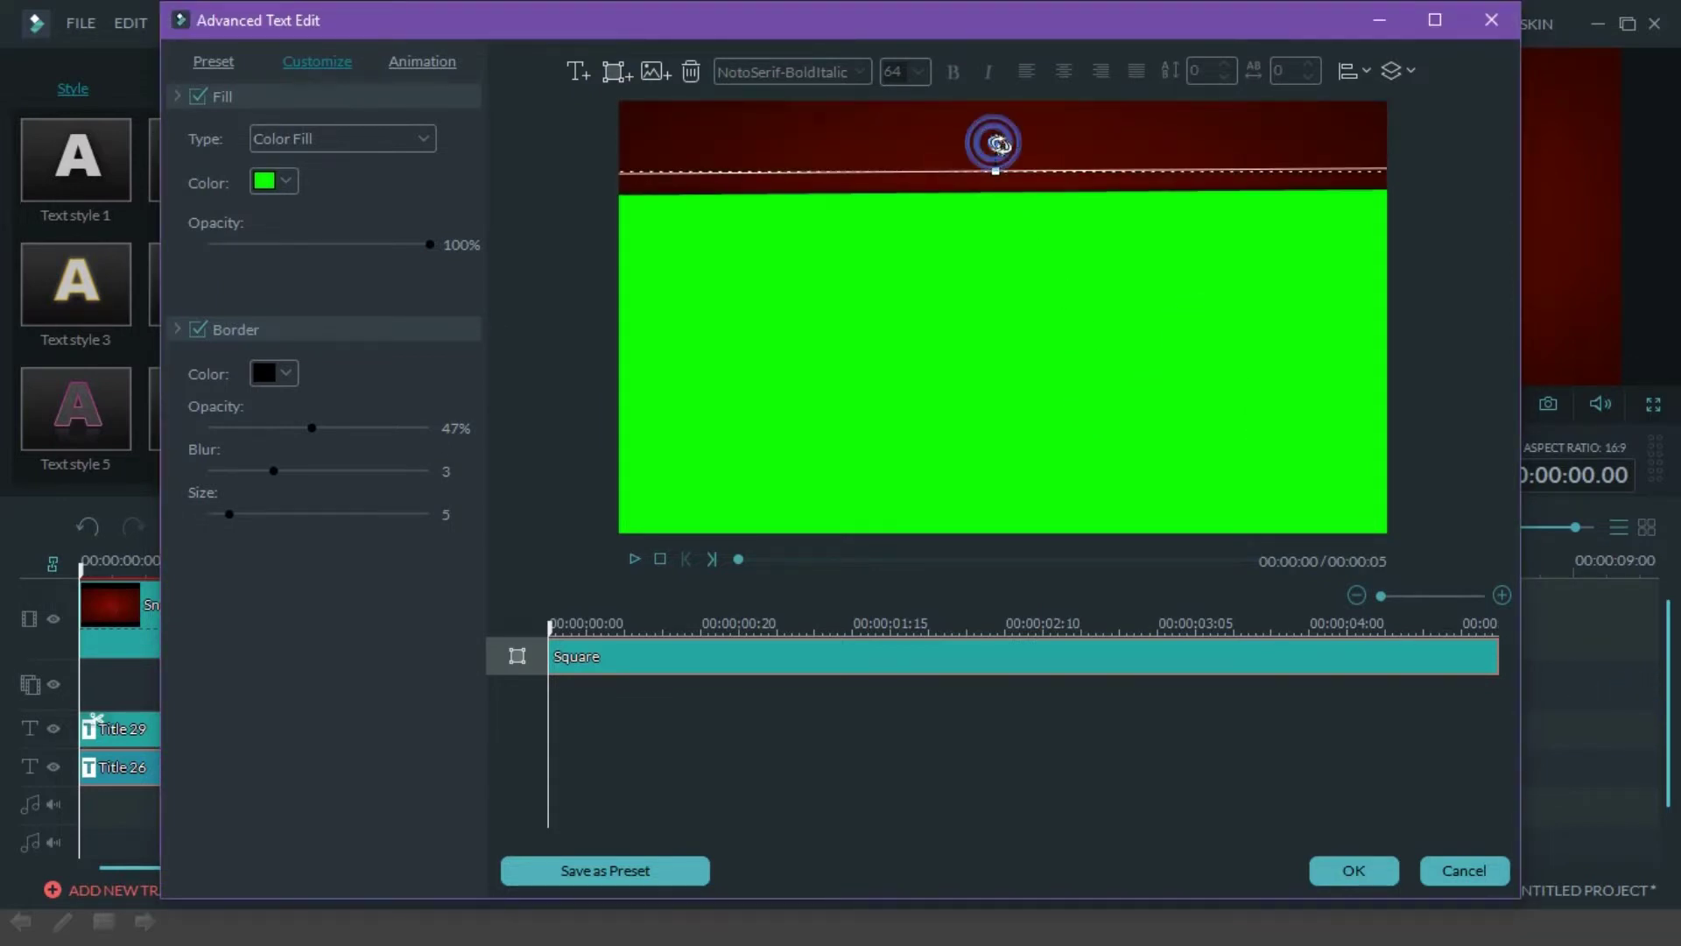
{"action": "left_click_drag", "start_coordinate": [996, 143], "coordinate": [1171, 237]}
{"action": "left_click_drag", "start_coordinate": [1077, 301], "coordinate": [778, 351]}
Step: Turn off the square's border, align its diagonal edge with the snapshot's white line crossing the logo, and apply the edits
{"action": "left_click", "coordinate": [196, 323]}
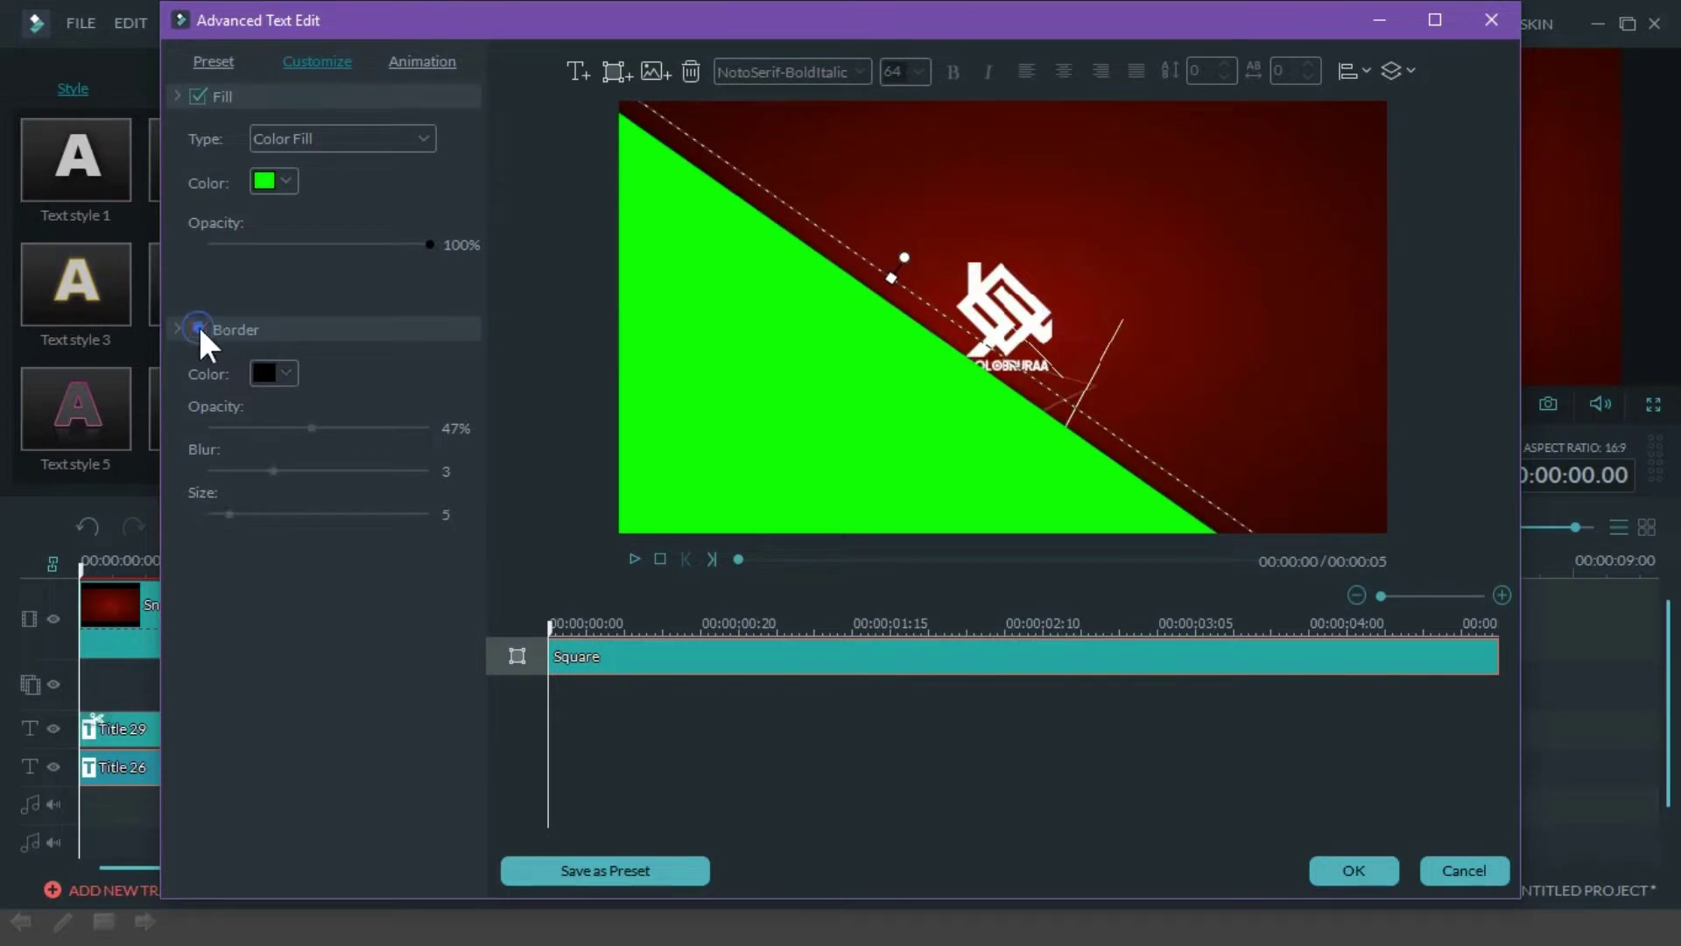
{"action": "left_click", "coordinate": [861, 324]}
{"action": "mouse_move", "coordinate": [914, 271]}
{"action": "left_mouse_down"}
{"action": "mouse_move", "coordinate": [902, 254]}
{"action": "mouse_move", "coordinate": [908, 270]}
{"action": "left_mouse_up"}
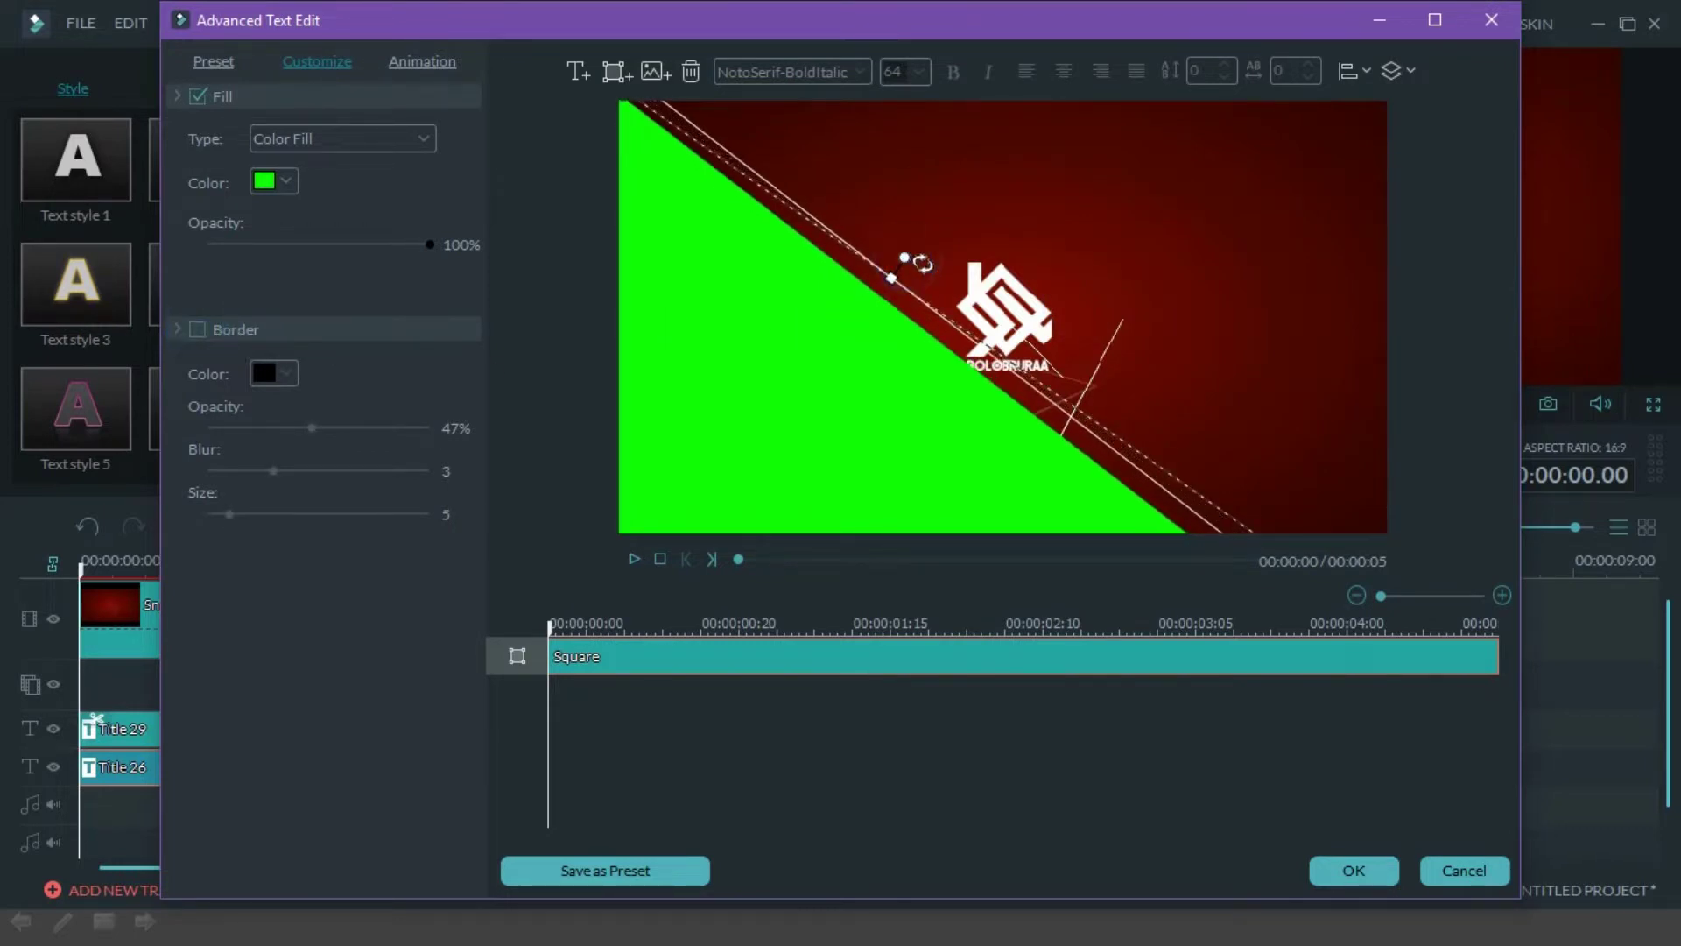
{"action": "left_click_drag", "start_coordinate": [840, 353], "coordinate": [889, 337]}
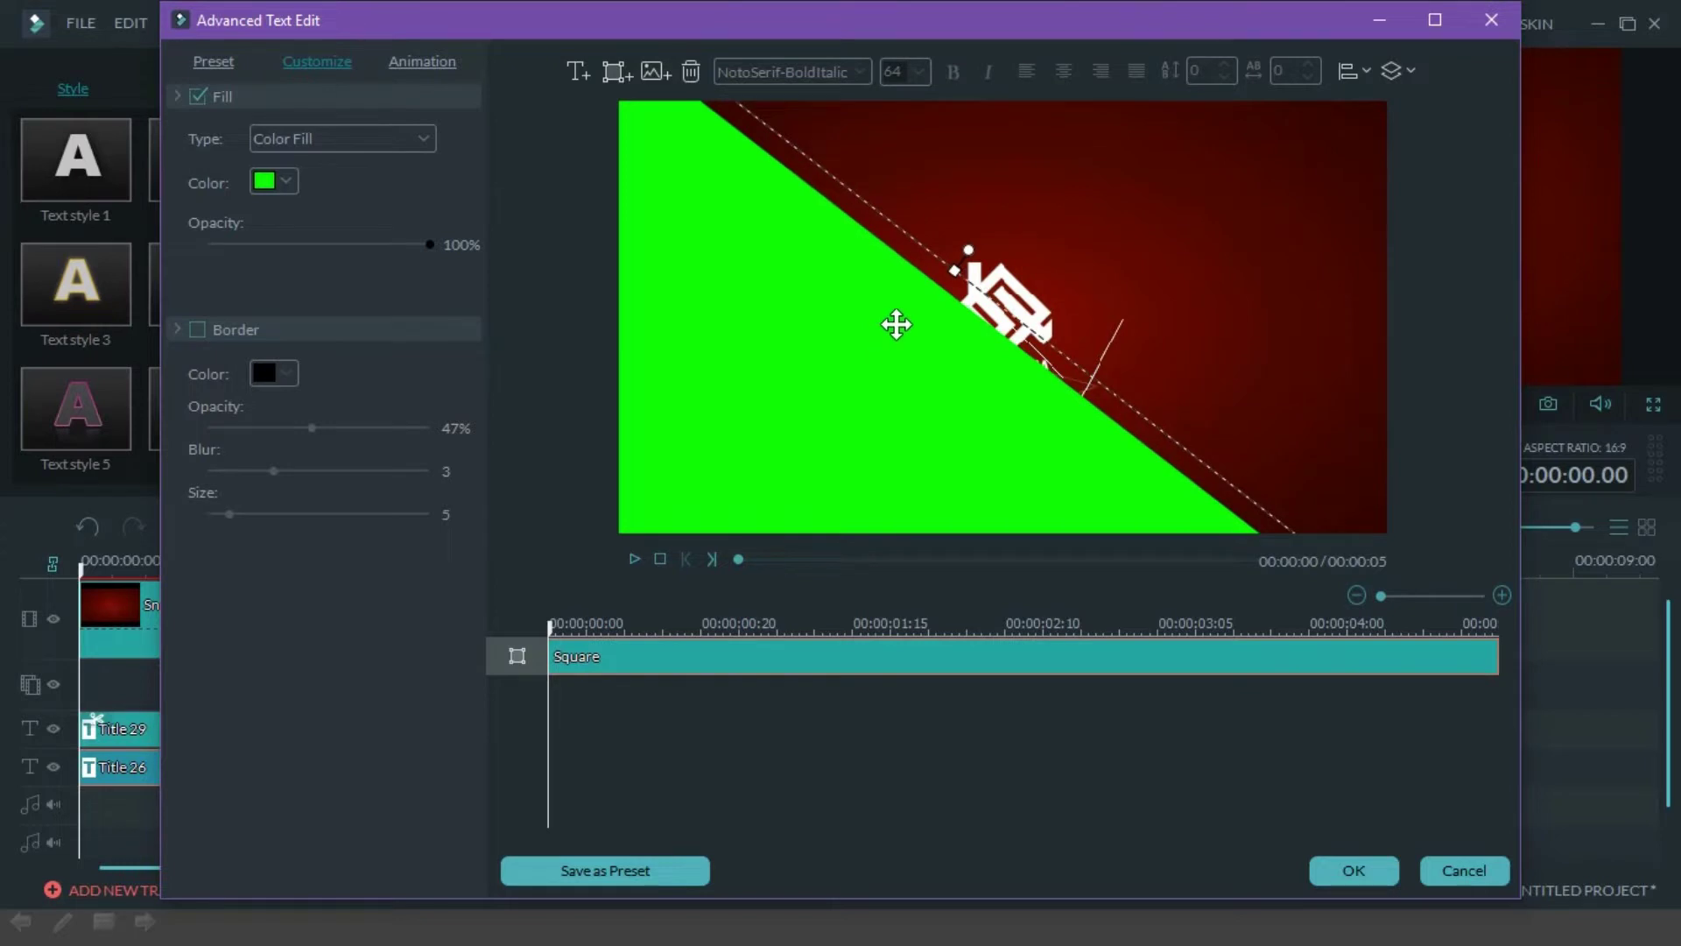
{"action": "left_click_drag", "start_coordinate": [971, 249], "coordinate": [1008, 271]}
{"action": "left_click_drag", "start_coordinate": [906, 386], "coordinate": [906, 382]}
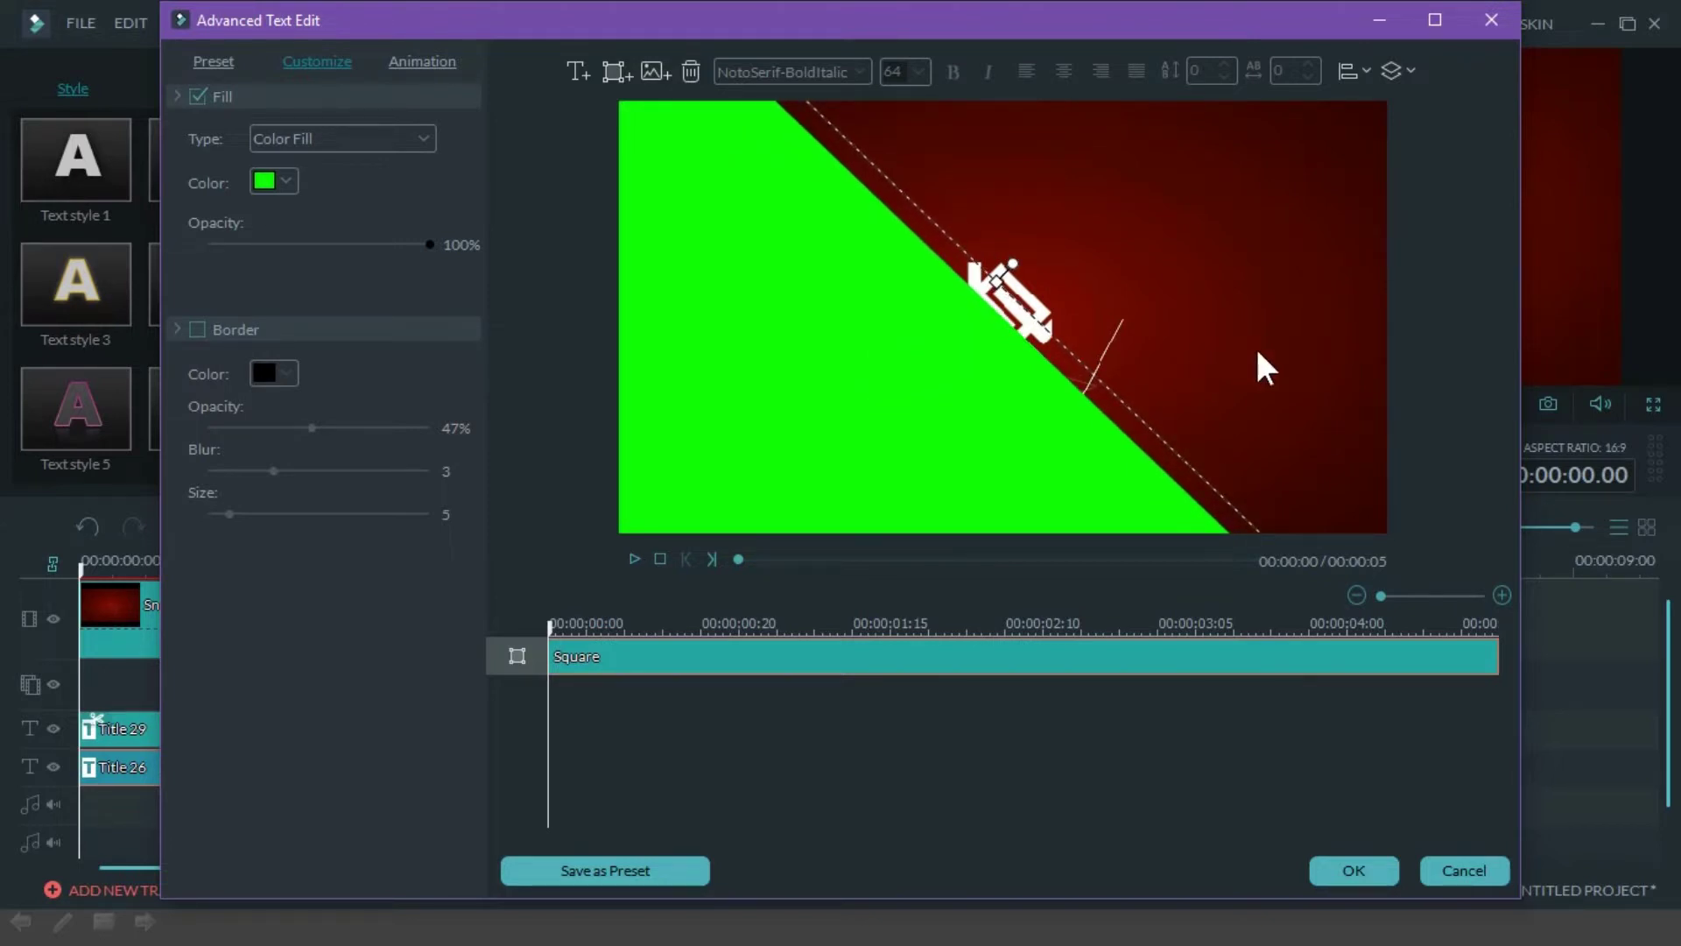
{"action": "left_click", "coordinate": [1352, 870]}
Step: Add a square shape to the Title 29 logo clip and enlarge it from the frame's upper-left corner to cover the whole frame
{"action": "left_click", "coordinate": [453, 725]}
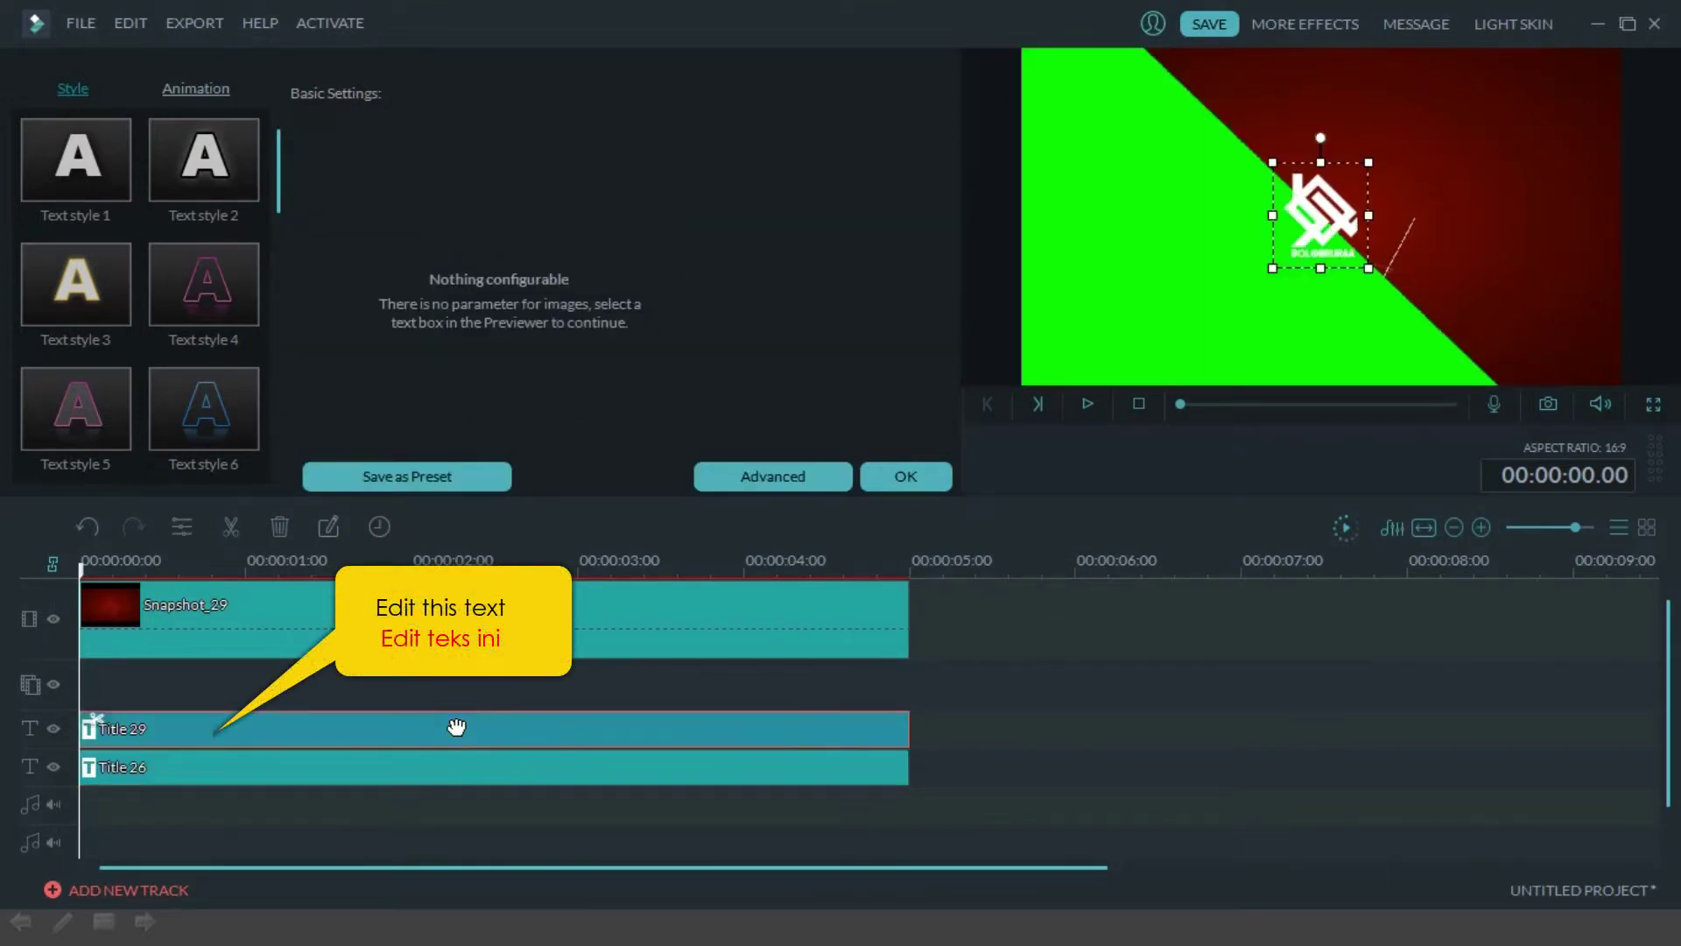
{"action": "right_click", "coordinate": [453, 725]}
{"action": "left_click", "coordinate": [538, 679]}
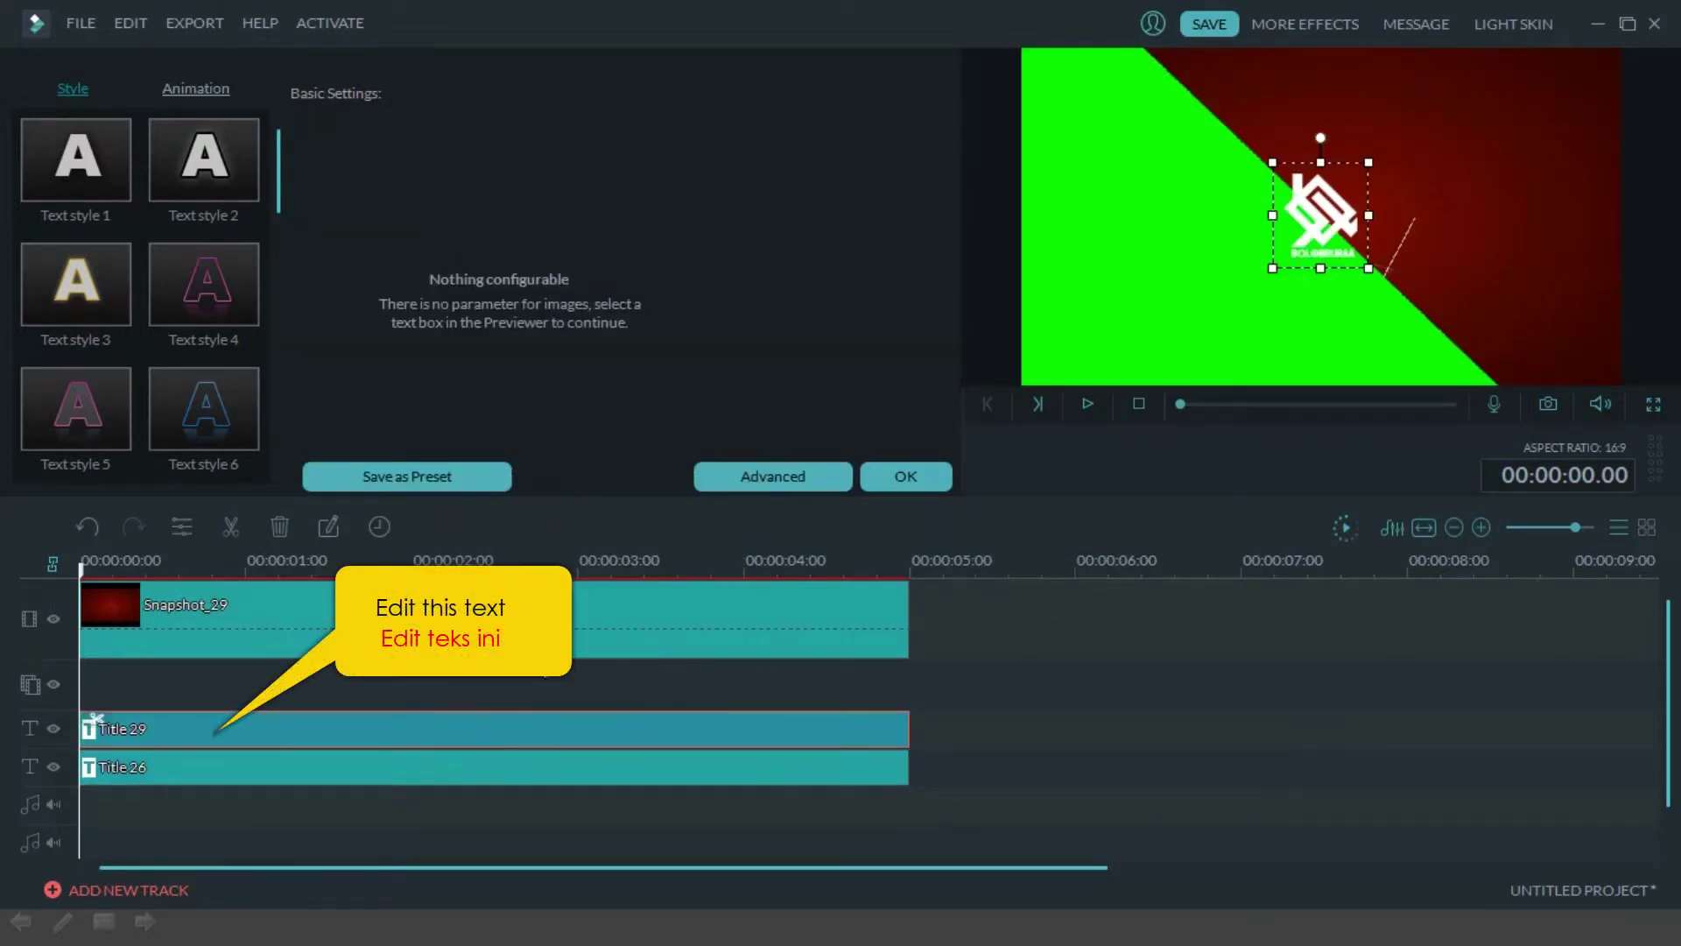
{"action": "left_click", "coordinate": [789, 483]}
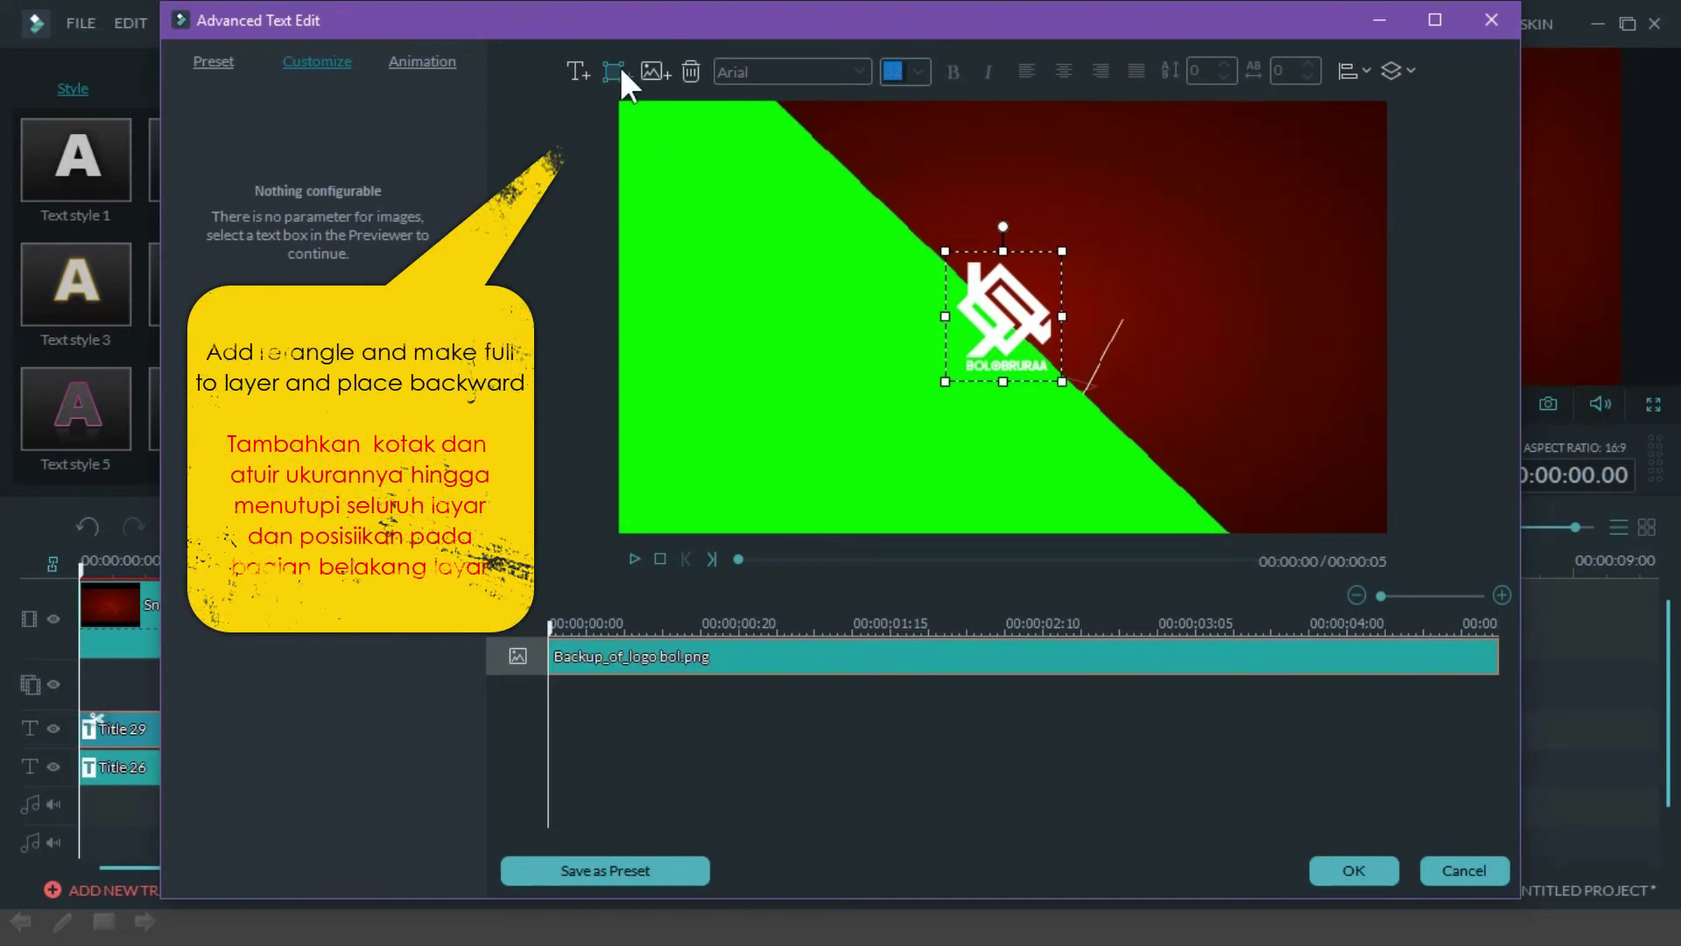
{"action": "left_click", "coordinate": [616, 68]}
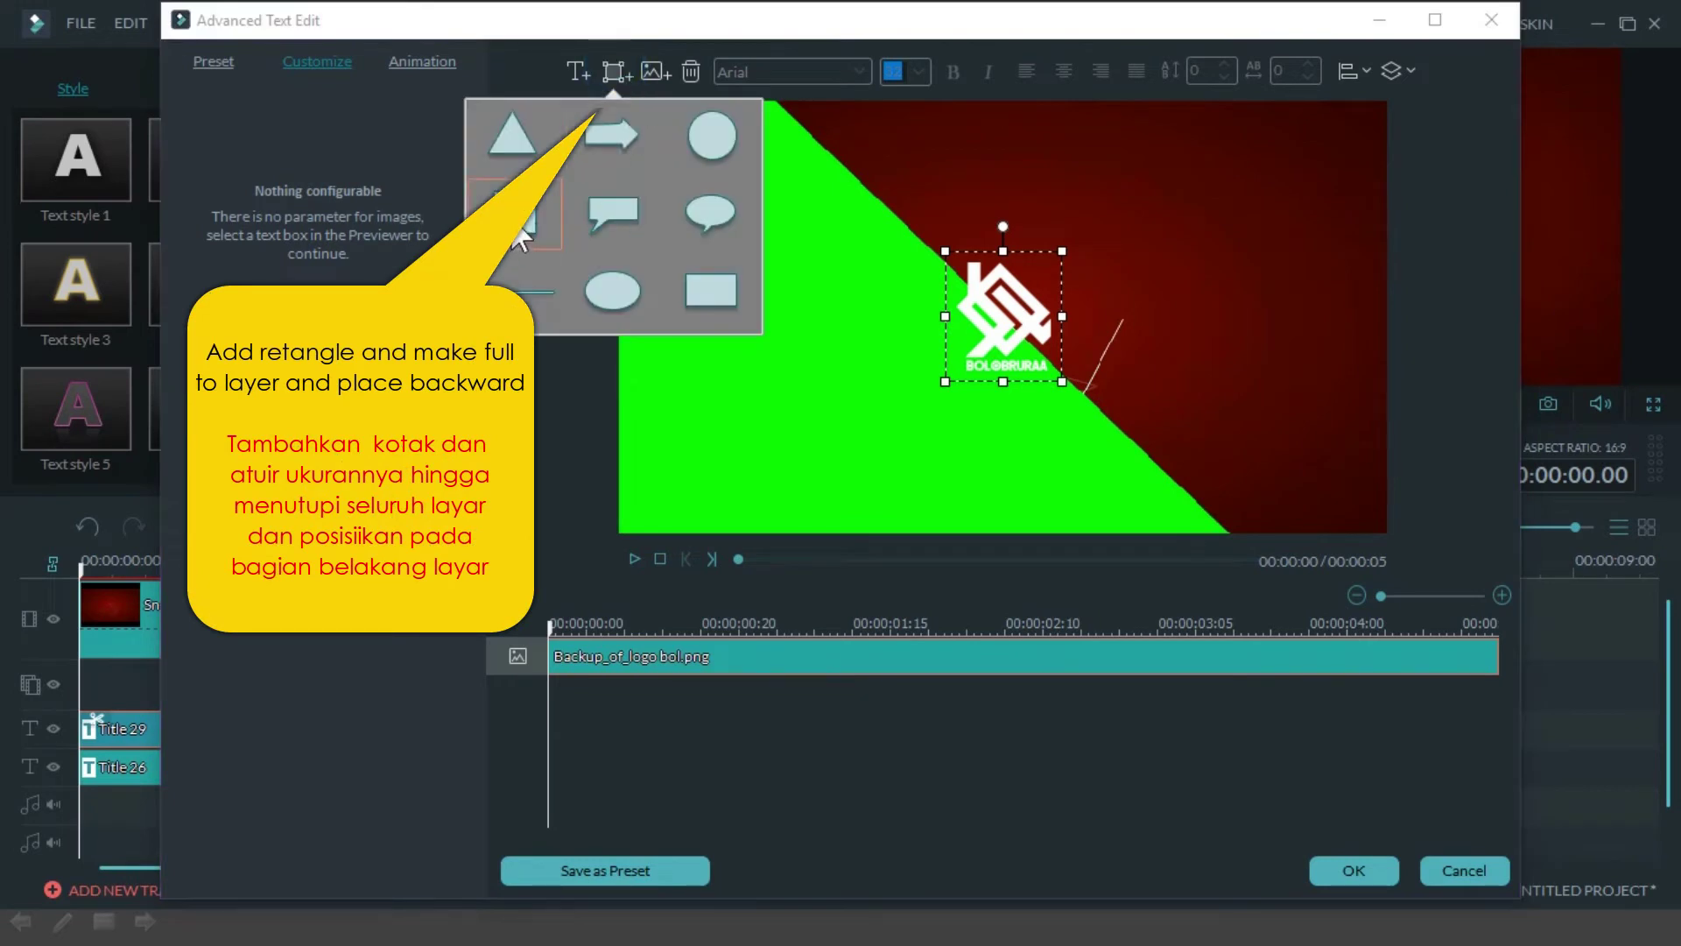
{"action": "left_click", "coordinate": [515, 229]}
{"action": "left_click_drag", "start_coordinate": [780, 259], "coordinate": [636, 124]}
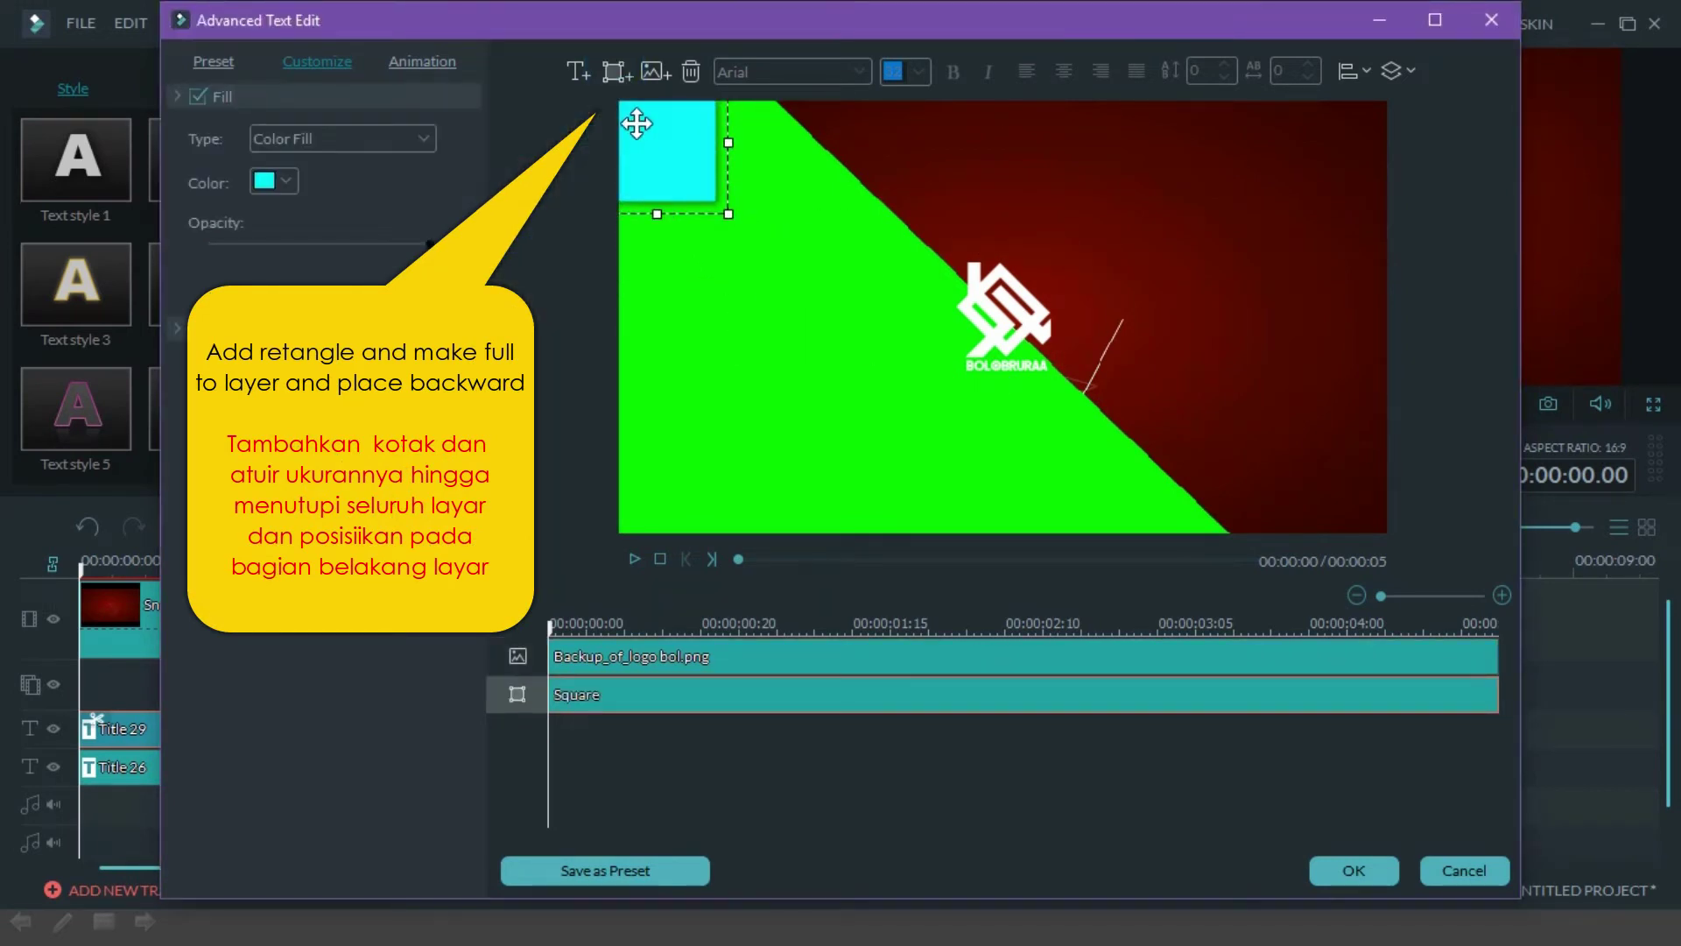
{"action": "left_click_drag", "start_coordinate": [729, 213], "coordinate": [1546, 641]}
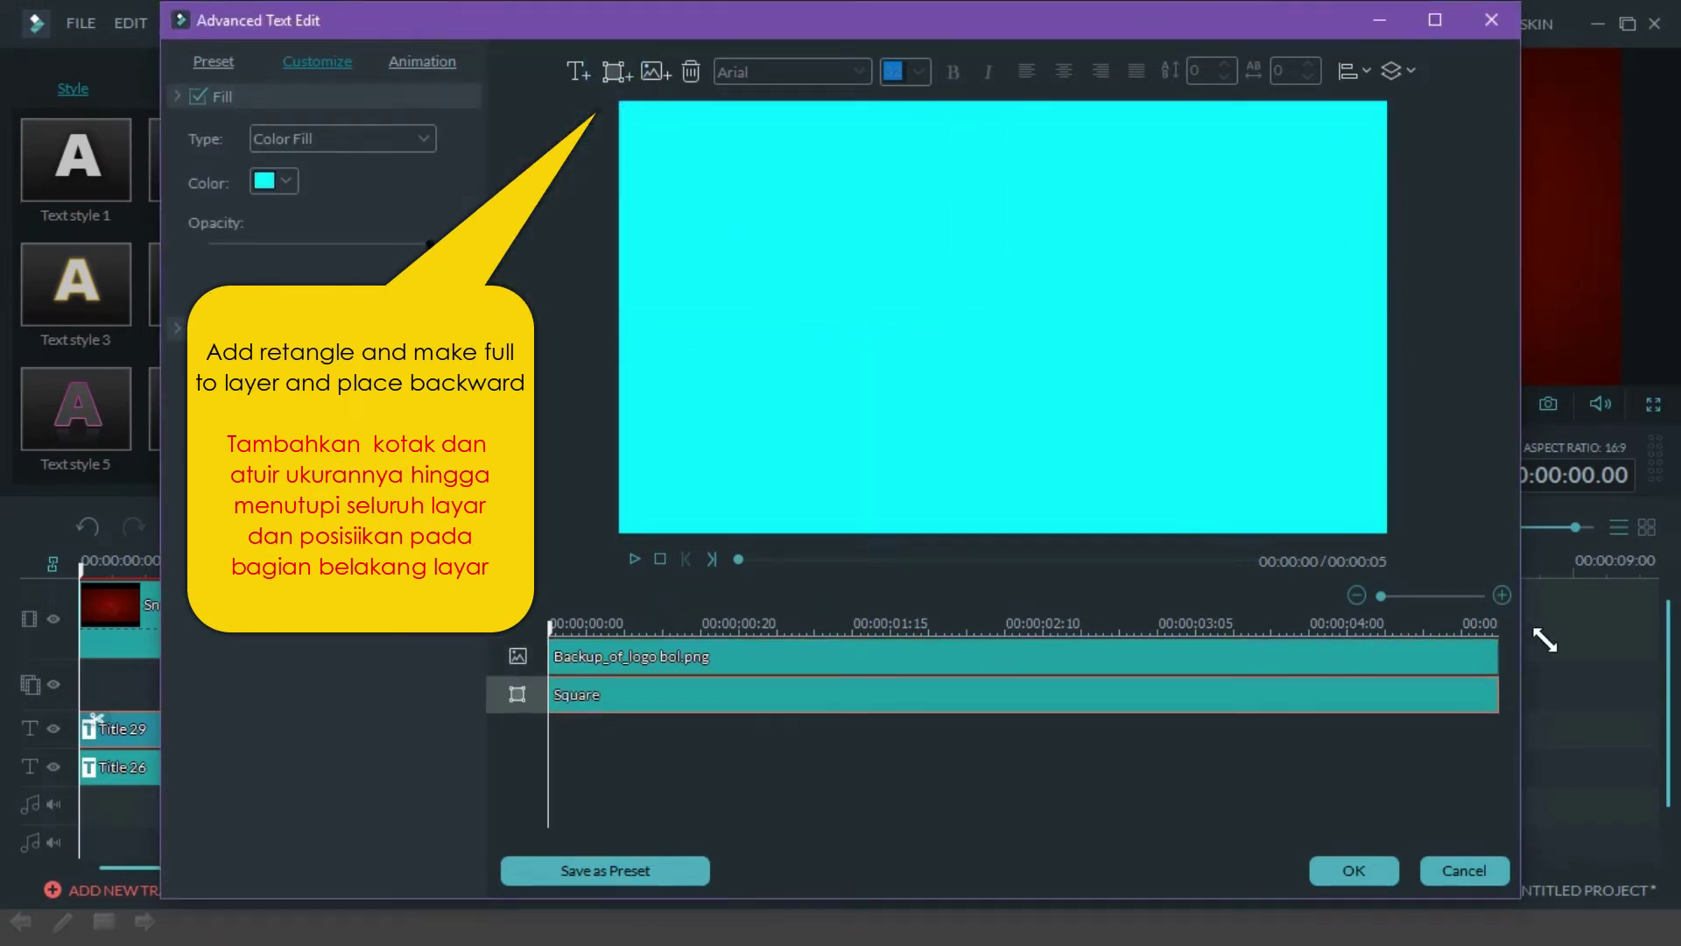
Step: Set the full-frame square's fill colour to bright green and move it to the back, behind the logo
{"action": "left_click", "coordinate": [286, 180]}
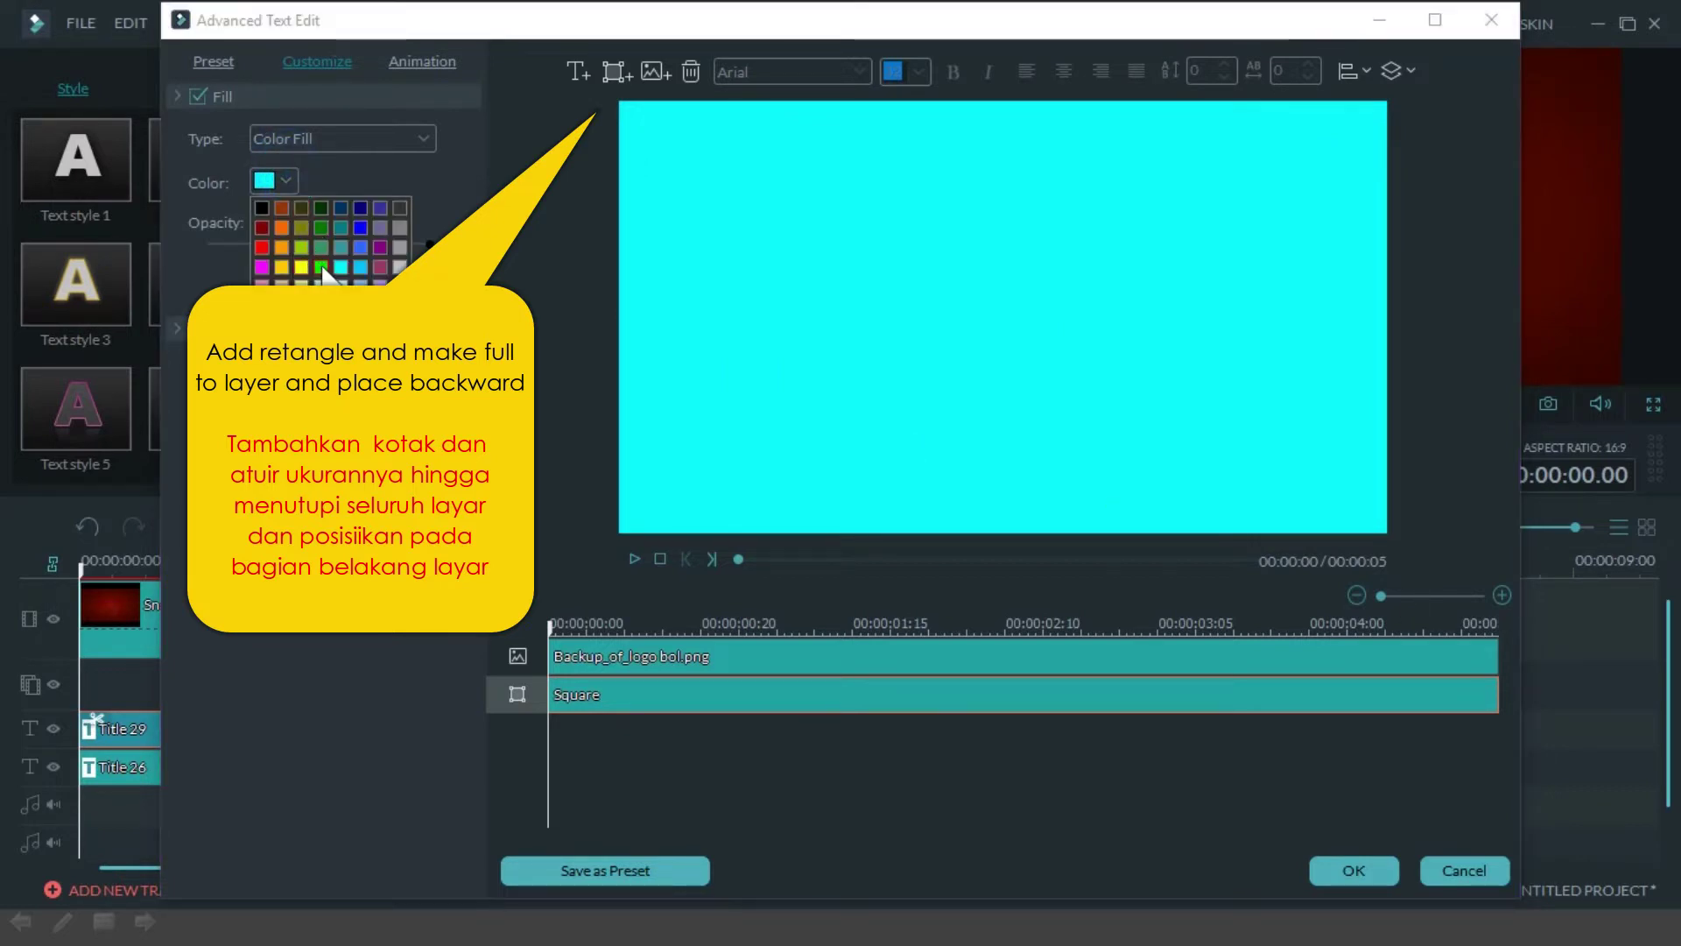
{"action": "left_click", "coordinate": [322, 267]}
{"action": "left_click", "coordinate": [1412, 66]}
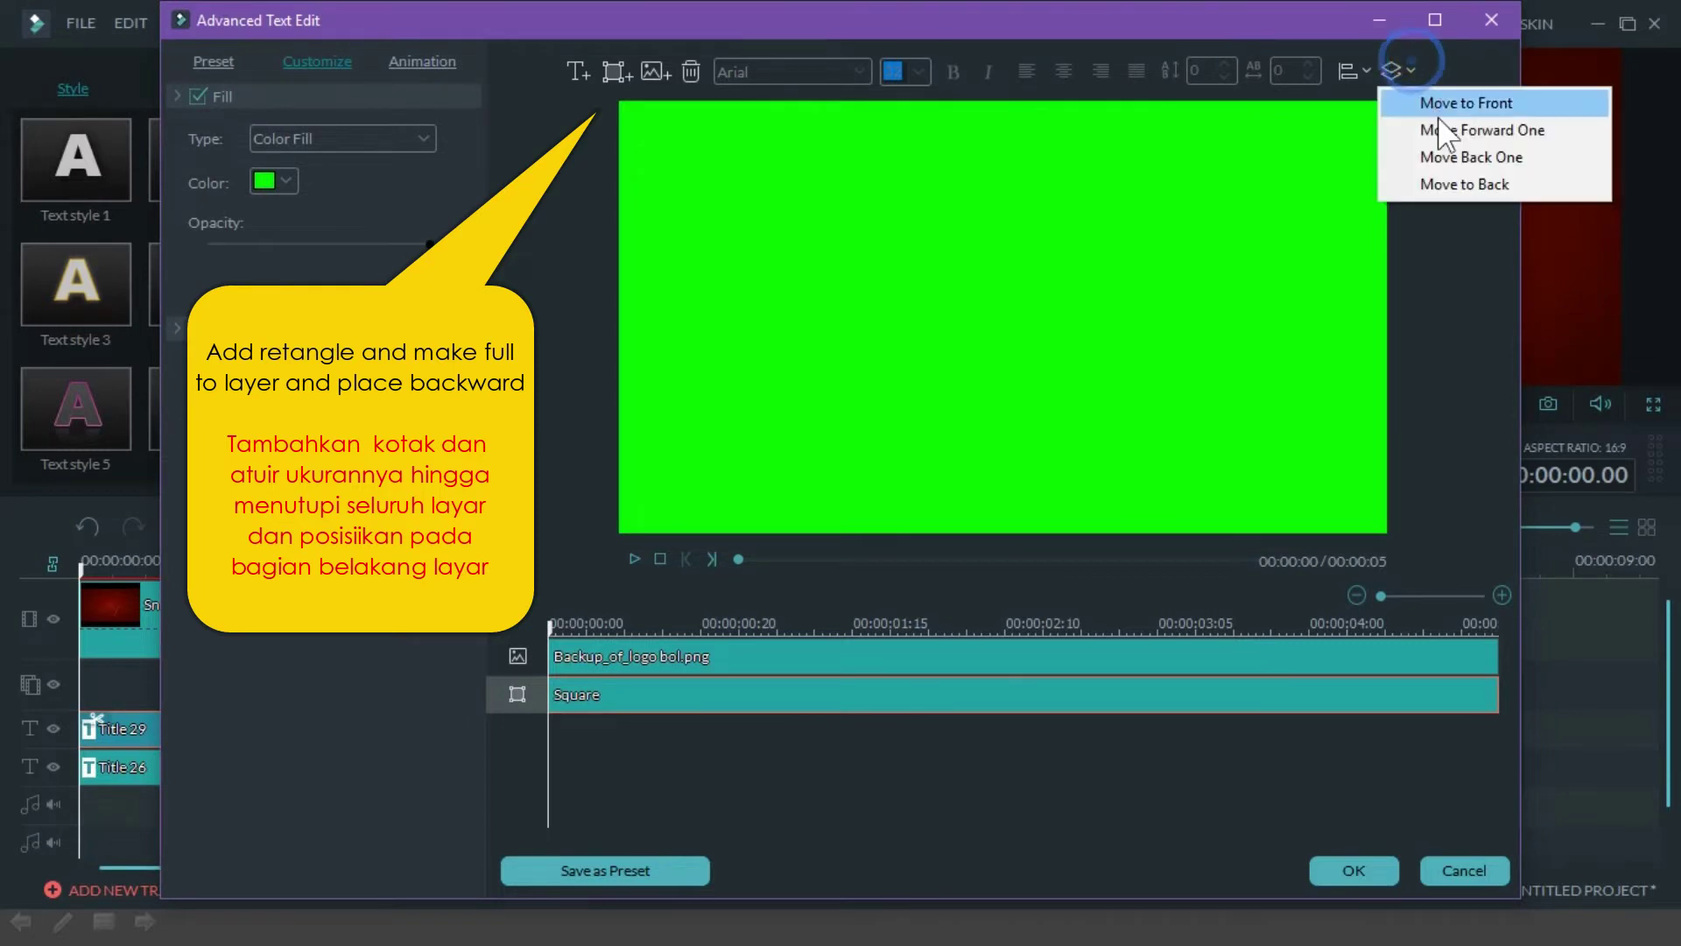
{"action": "left_click", "coordinate": [1452, 184]}
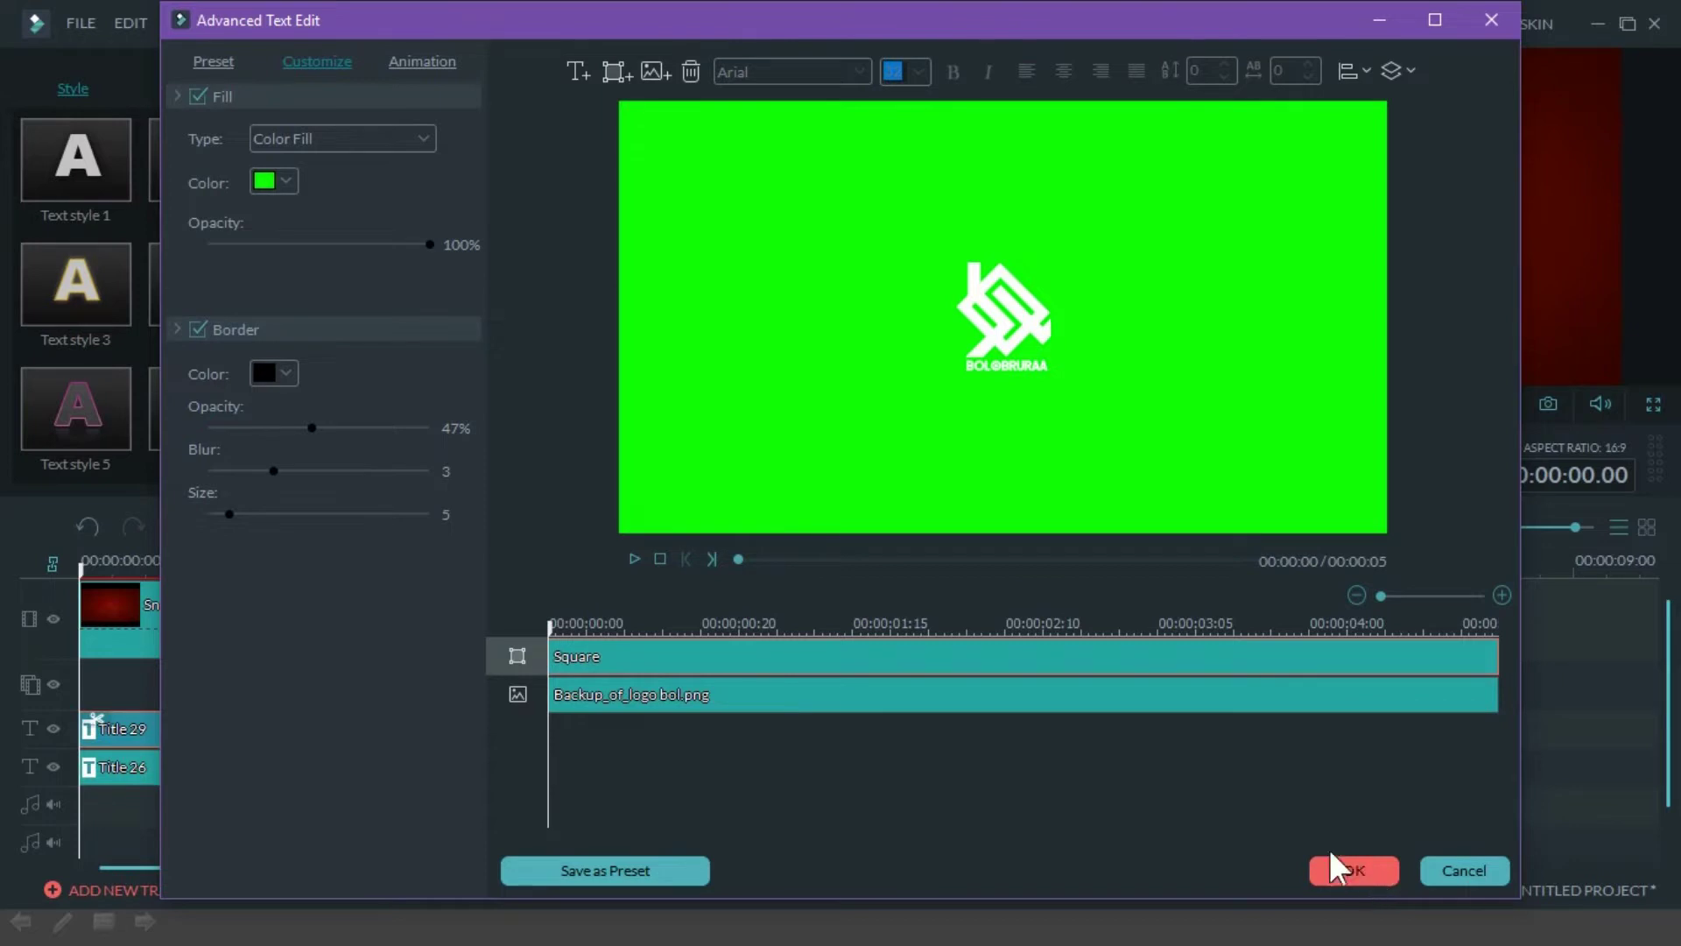
Step: Give the logo image in the Title 29 clip the Left Dir Insert animation and apply the edits
{"action": "left_click", "coordinate": [986, 695]}
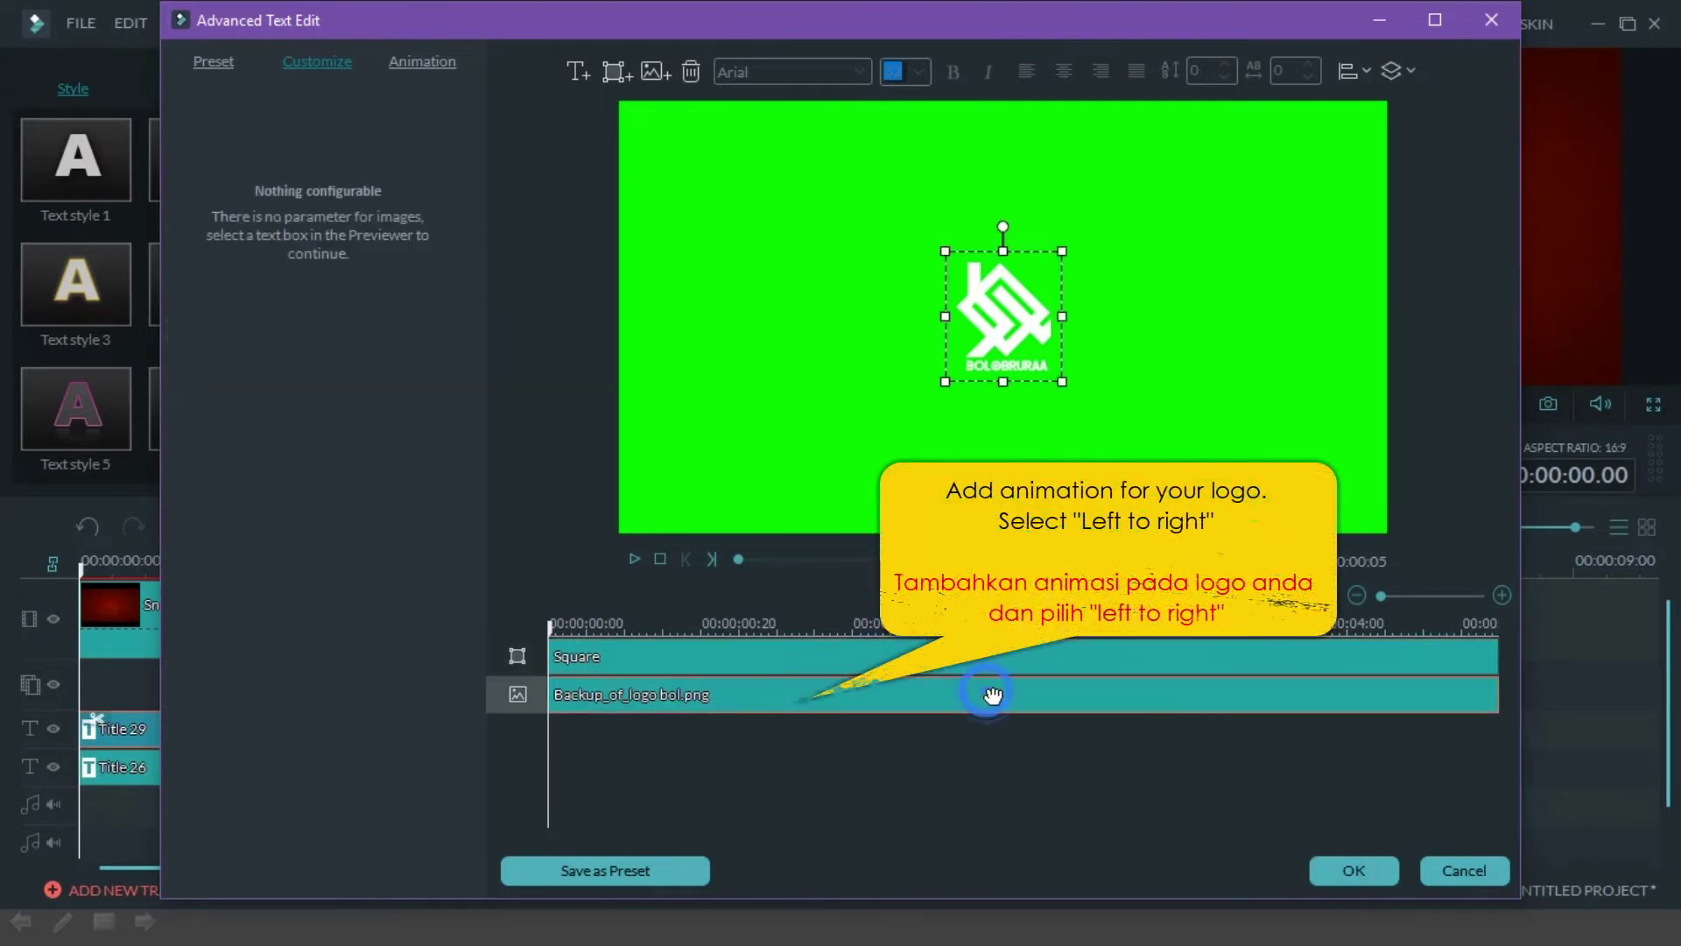
{"action": "left_click", "coordinate": [420, 65]}
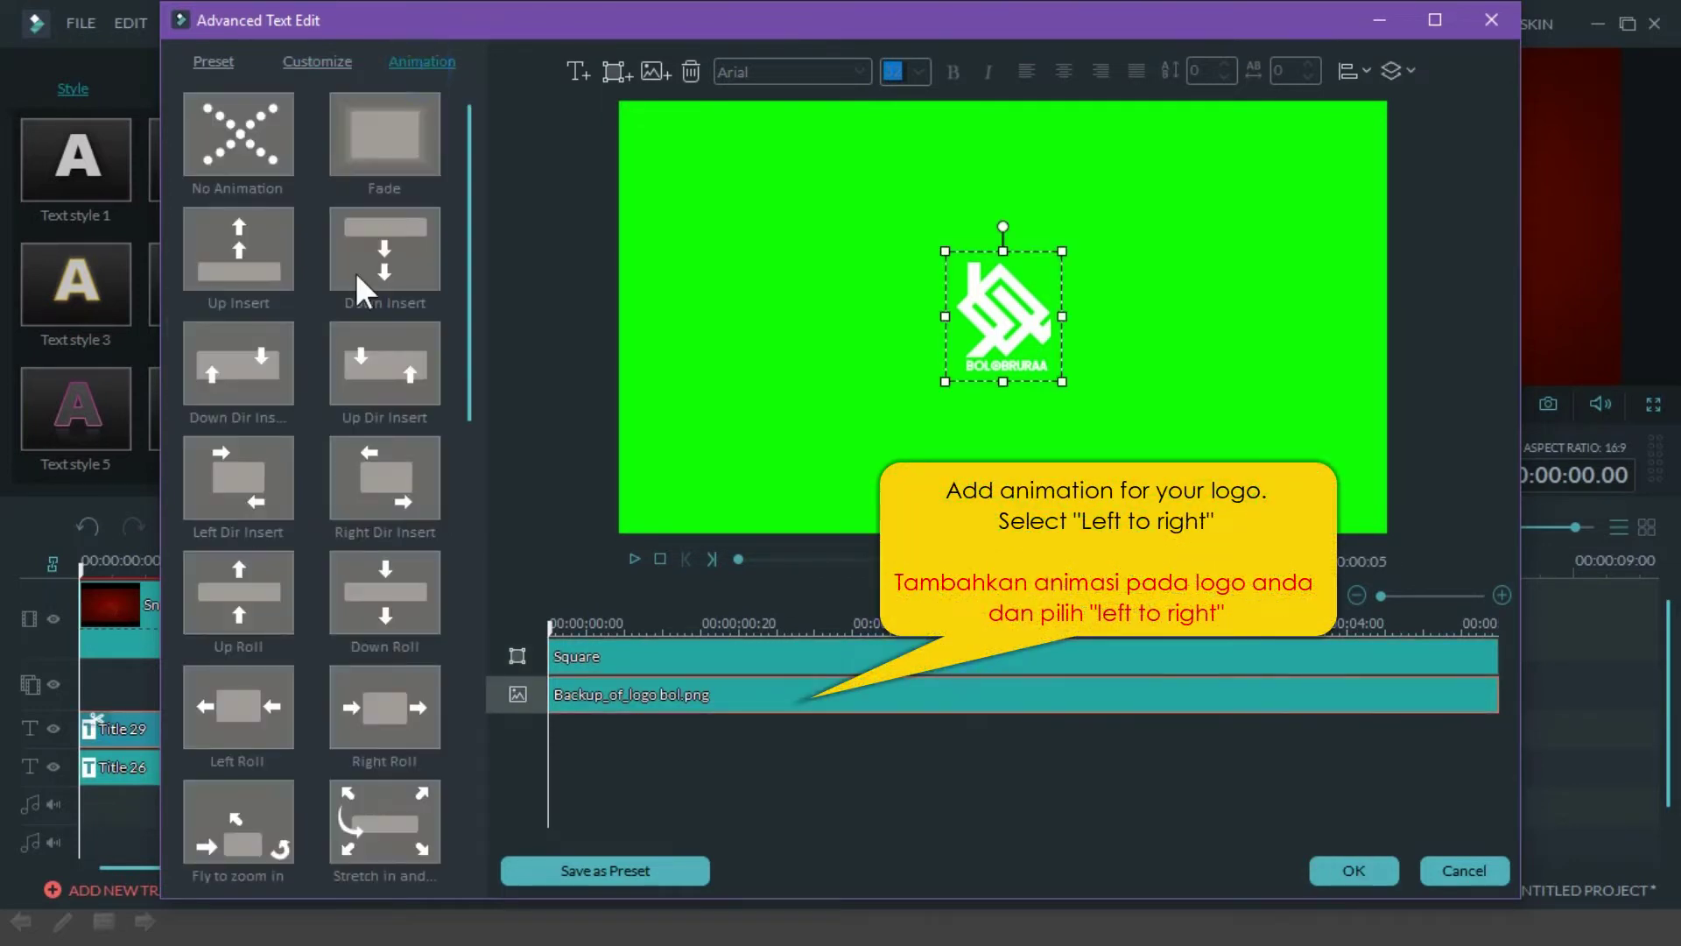
{"action": "double_click", "coordinate": [223, 471]}
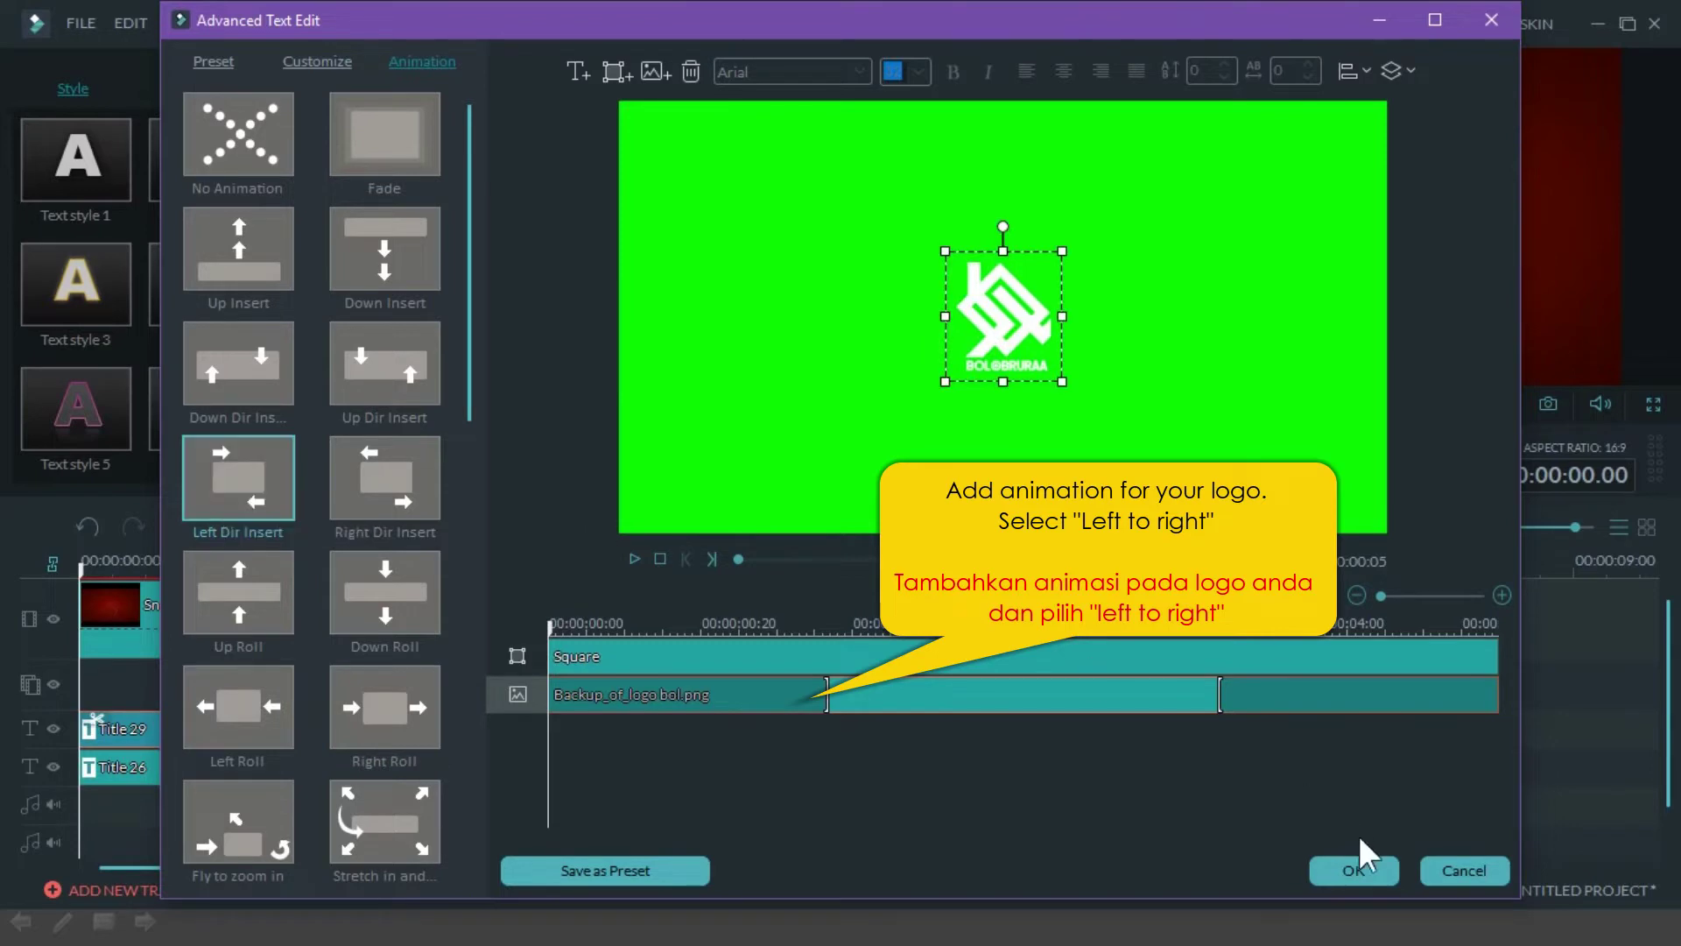
{"action": "left_click", "coordinate": [1349, 867]}
{"action": "left_click", "coordinate": [883, 736]}
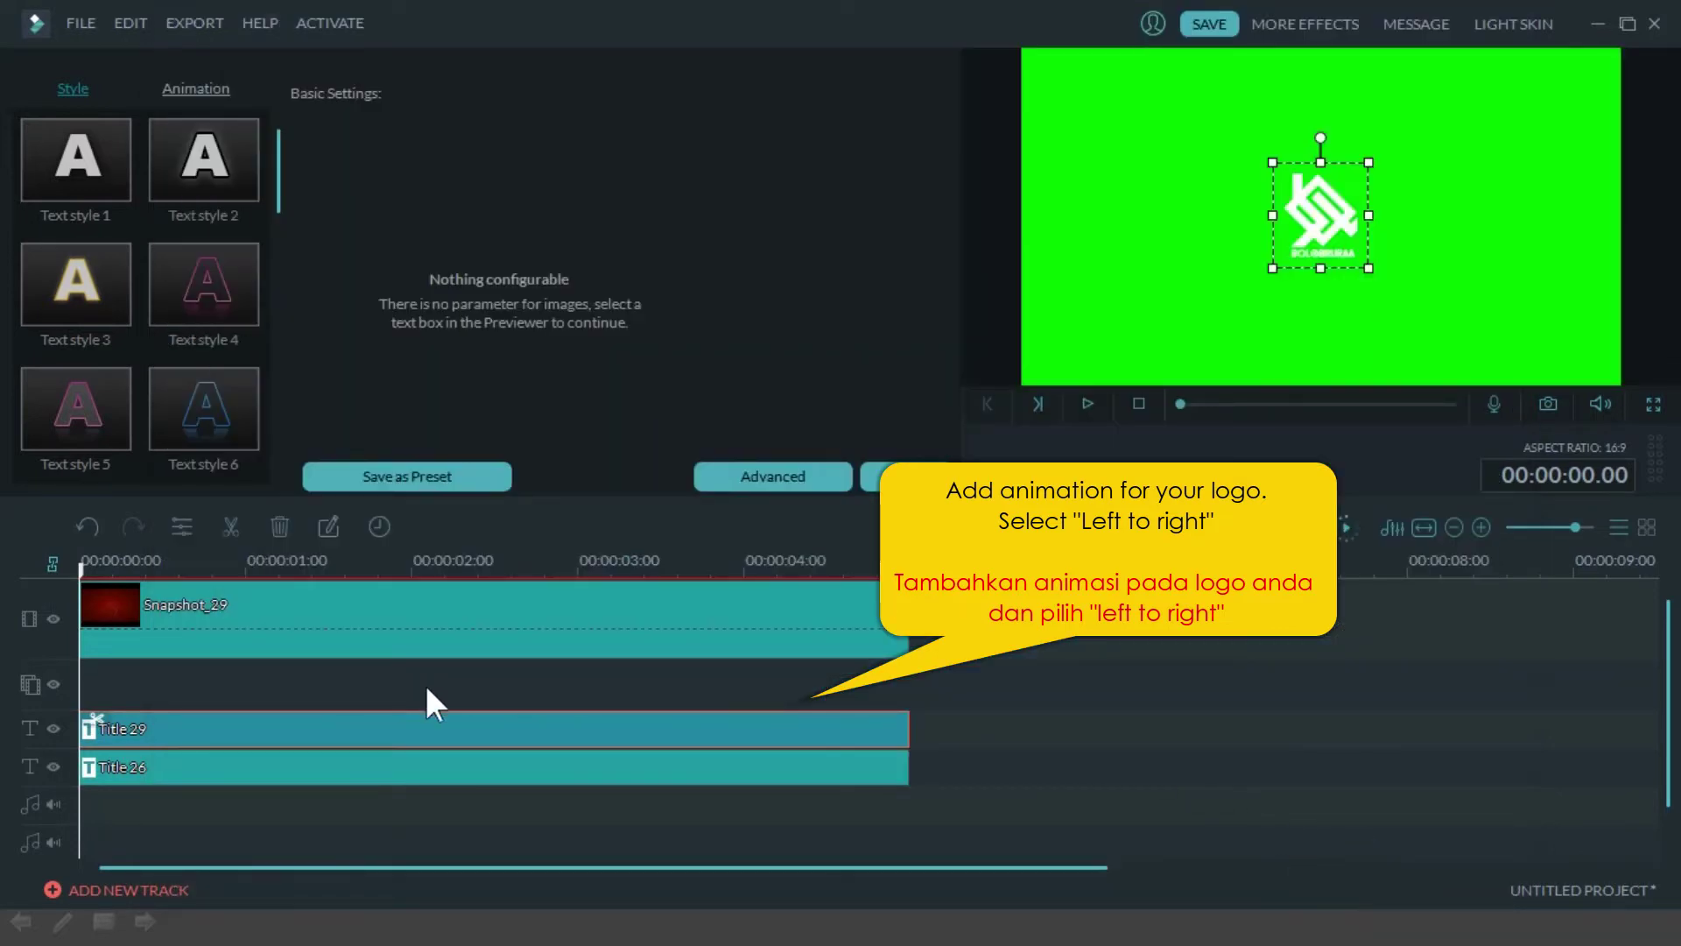
Step: Play the timeline from the start to preview the logo animation over the green background, and pause it
{"action": "left_click", "coordinate": [77, 562]}
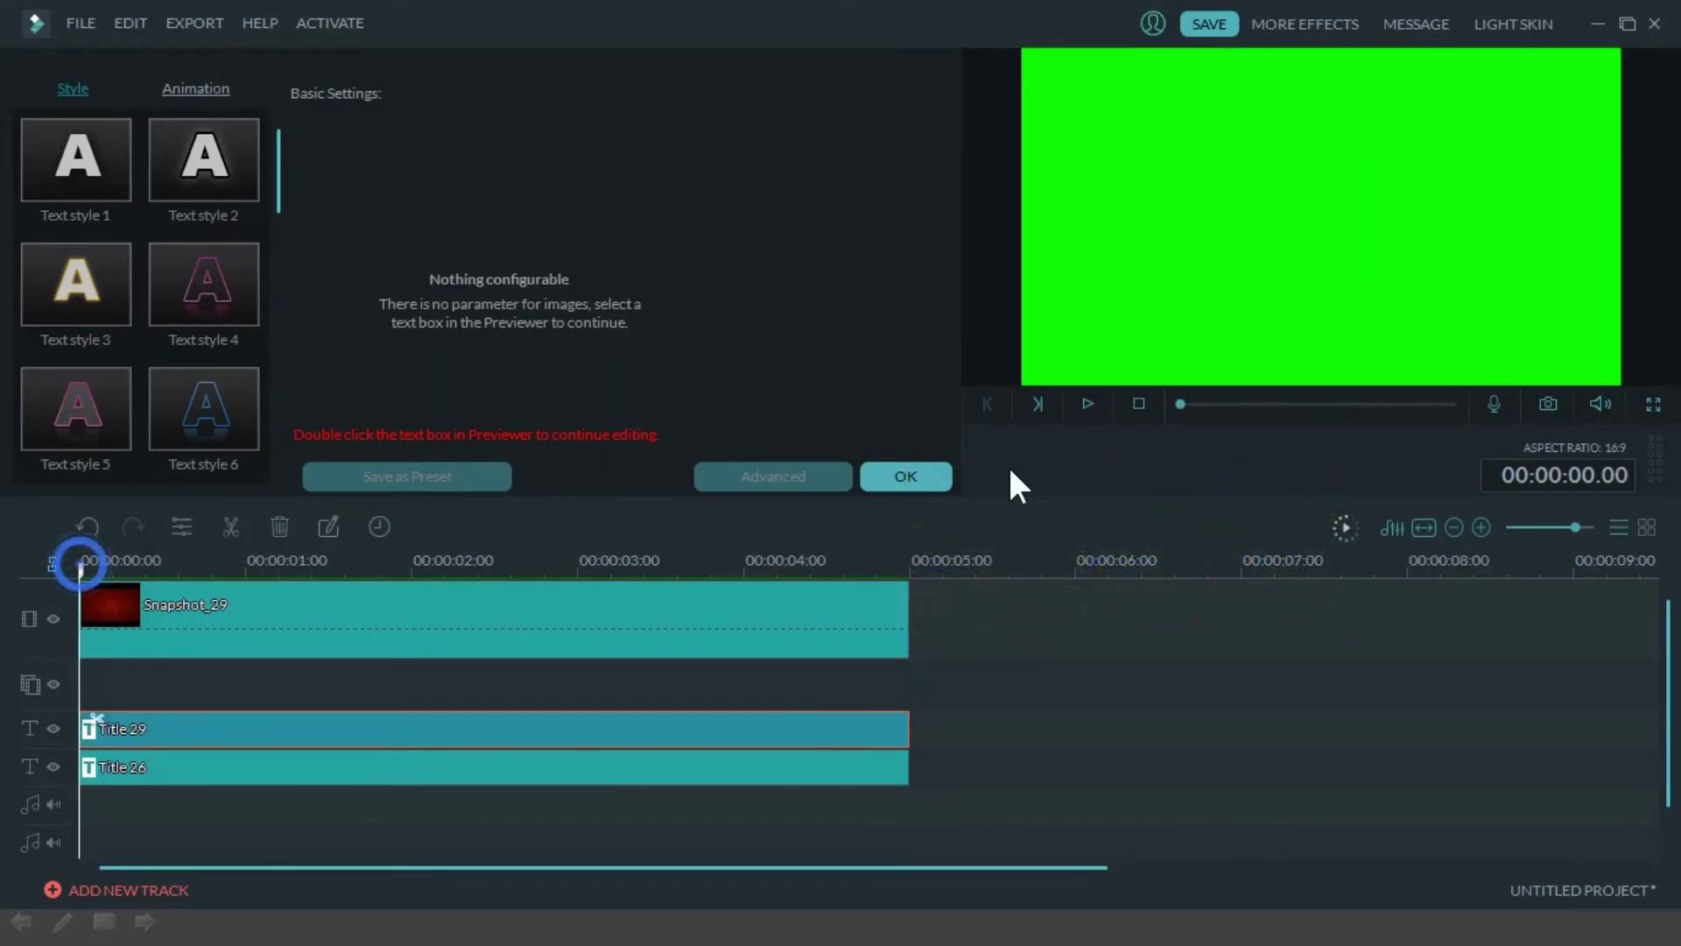
{"action": "left_click", "coordinate": [1095, 403]}
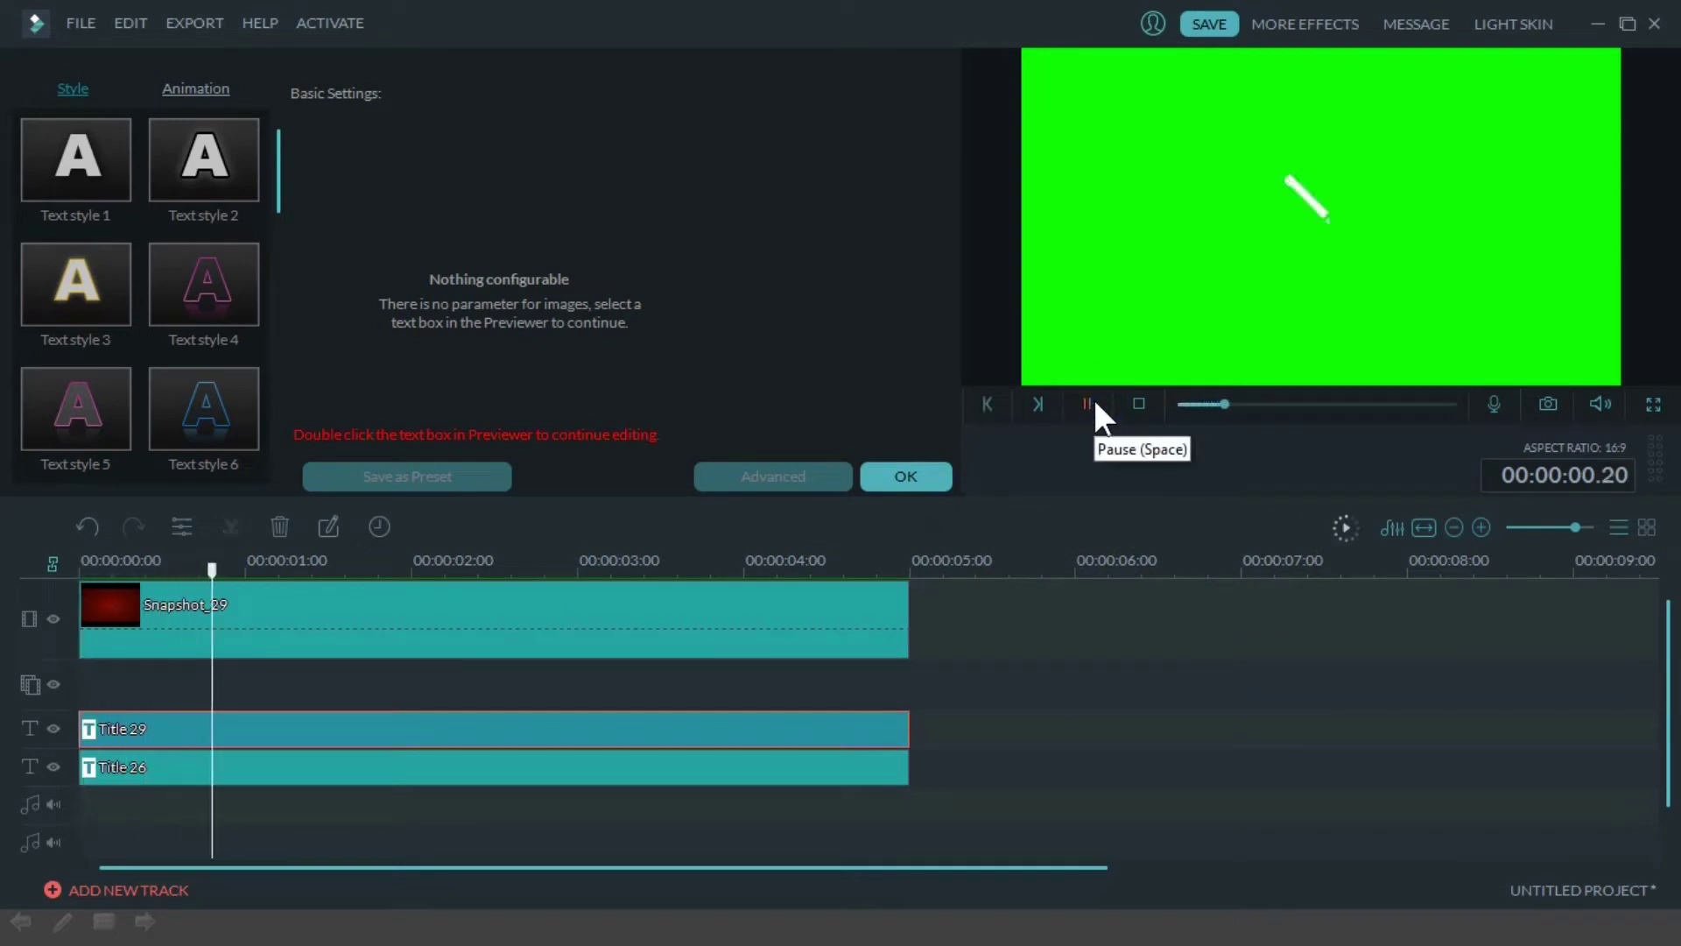
{"action": "left_click", "coordinate": [1093, 399]}
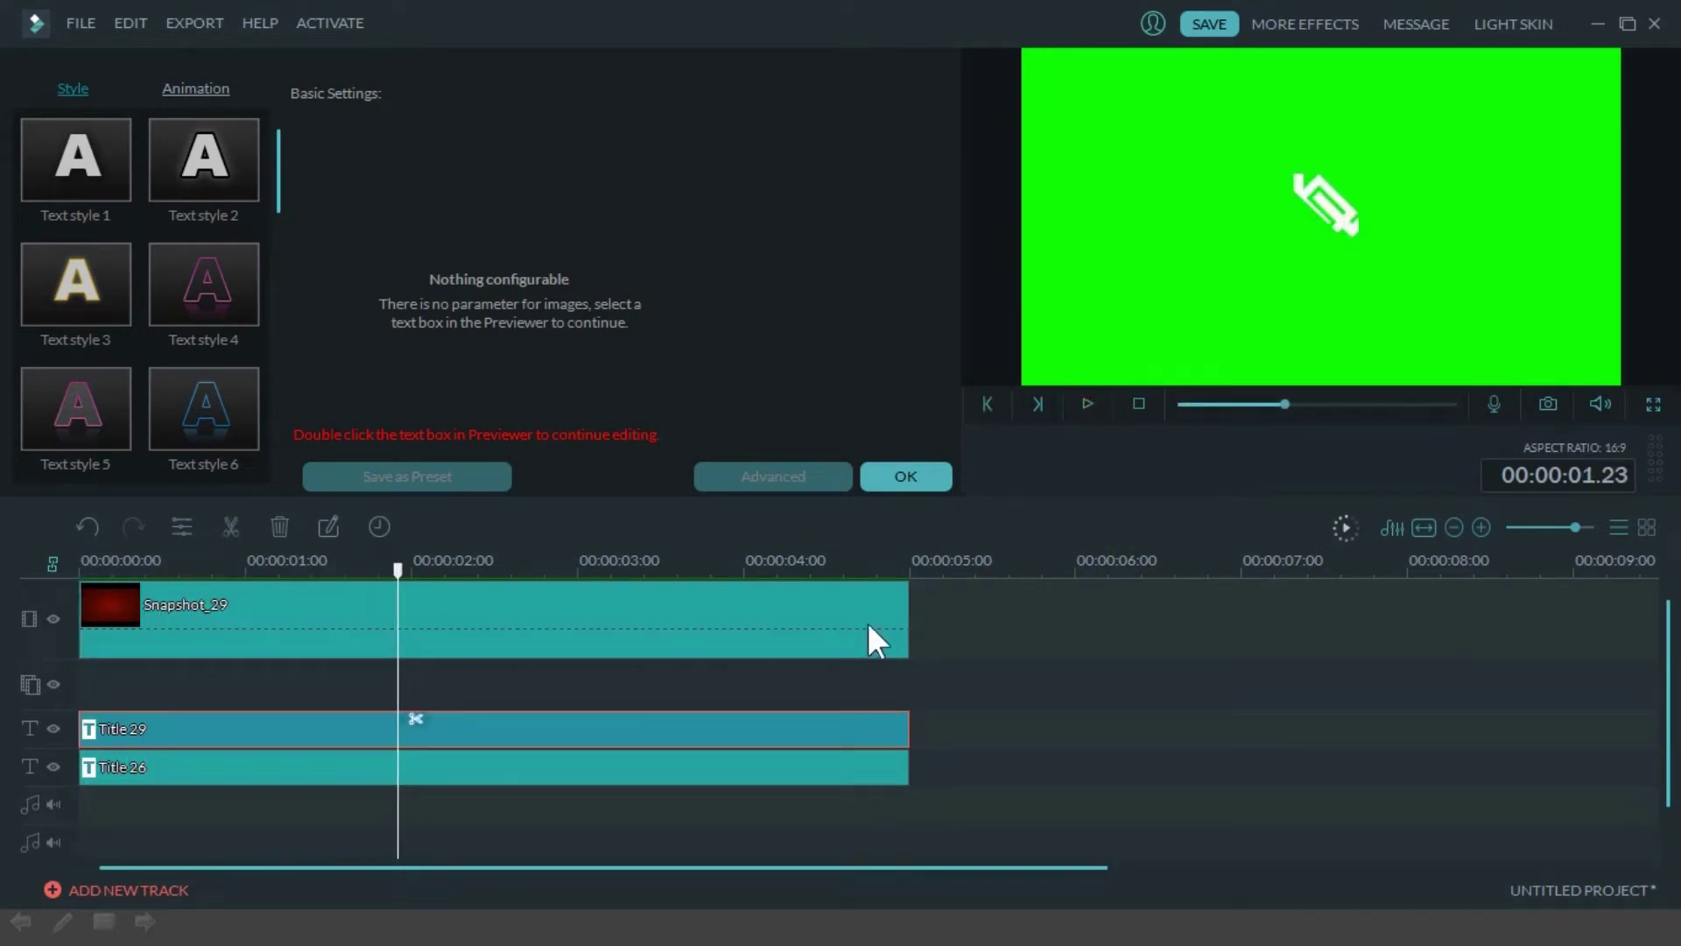
Step: Start creating a video file from the project and name the output file1
{"action": "left_click", "coordinate": [217, 28]}
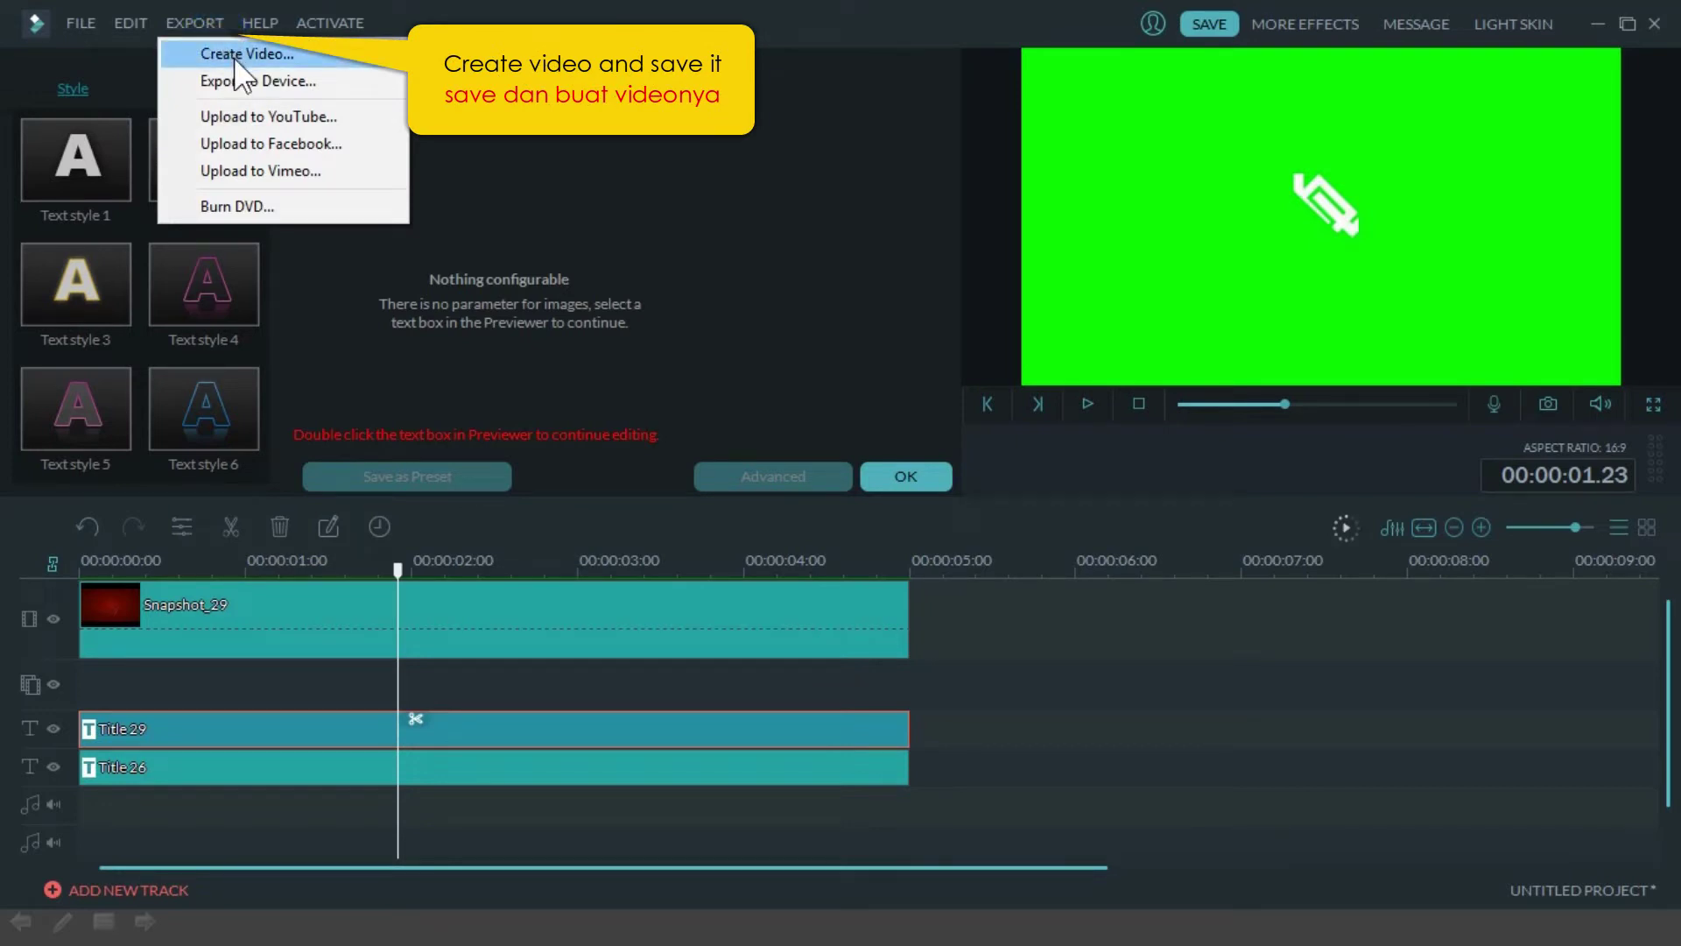
{"action": "left_click", "coordinate": [233, 55]}
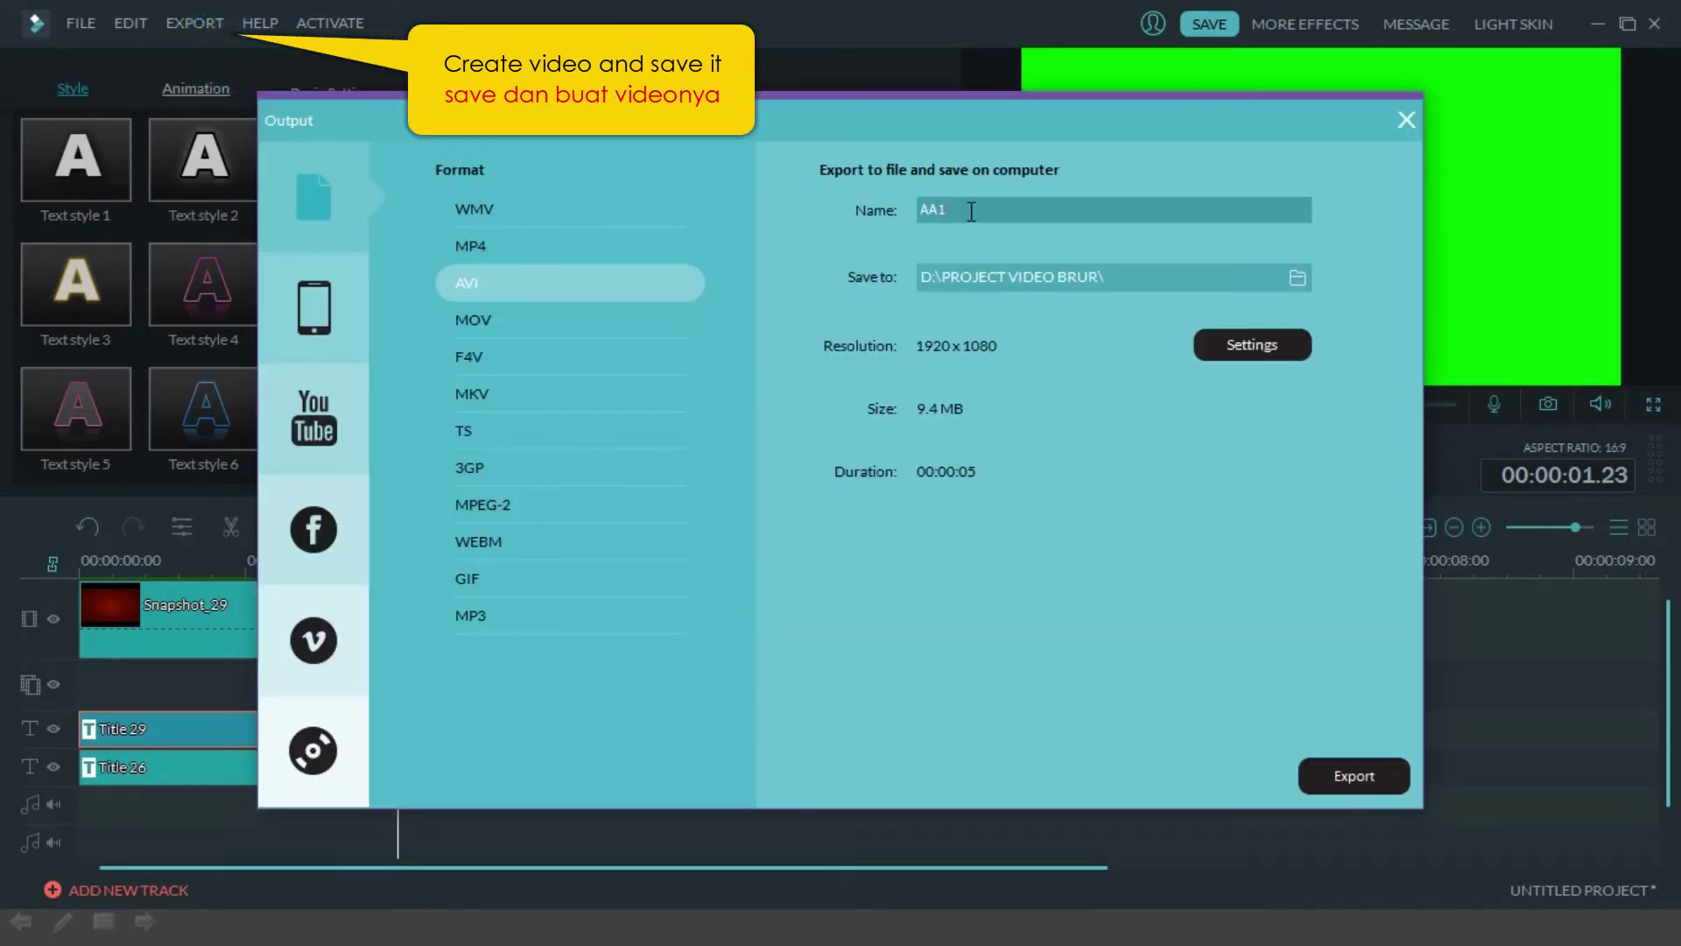
{"action": "double_click", "coordinate": [971, 211]}
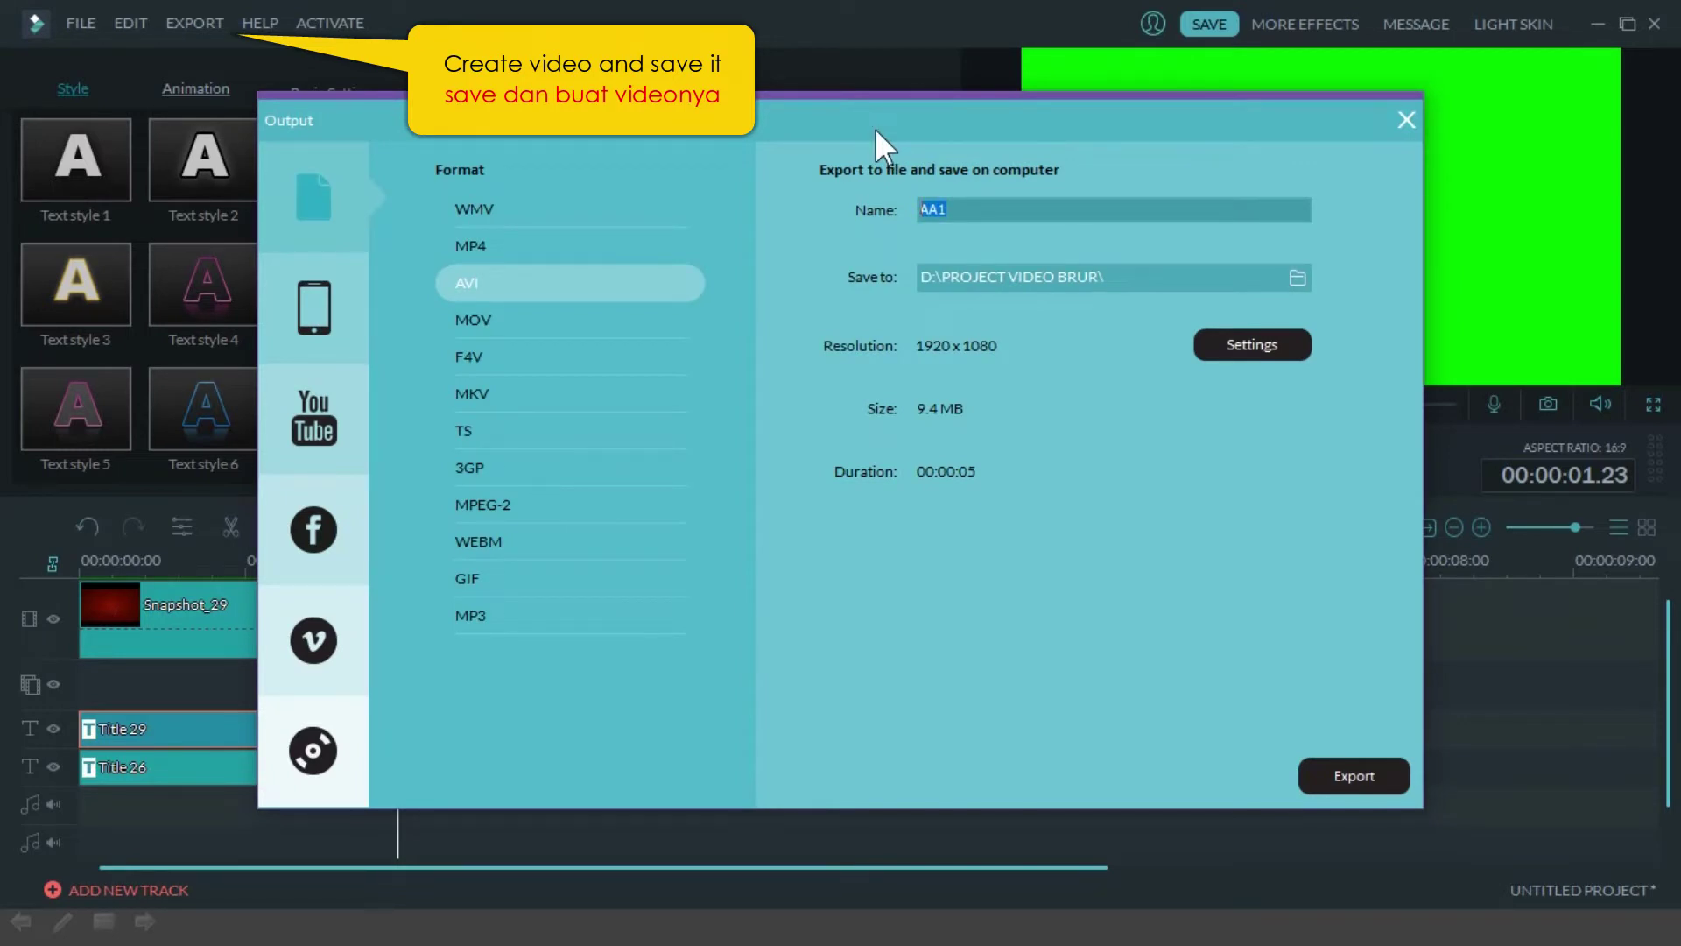
{"action": "type", "text": "file1"}
Step: Set the export destination to the intro pop folder inside Videos
{"action": "left_click", "coordinate": [1297, 279]}
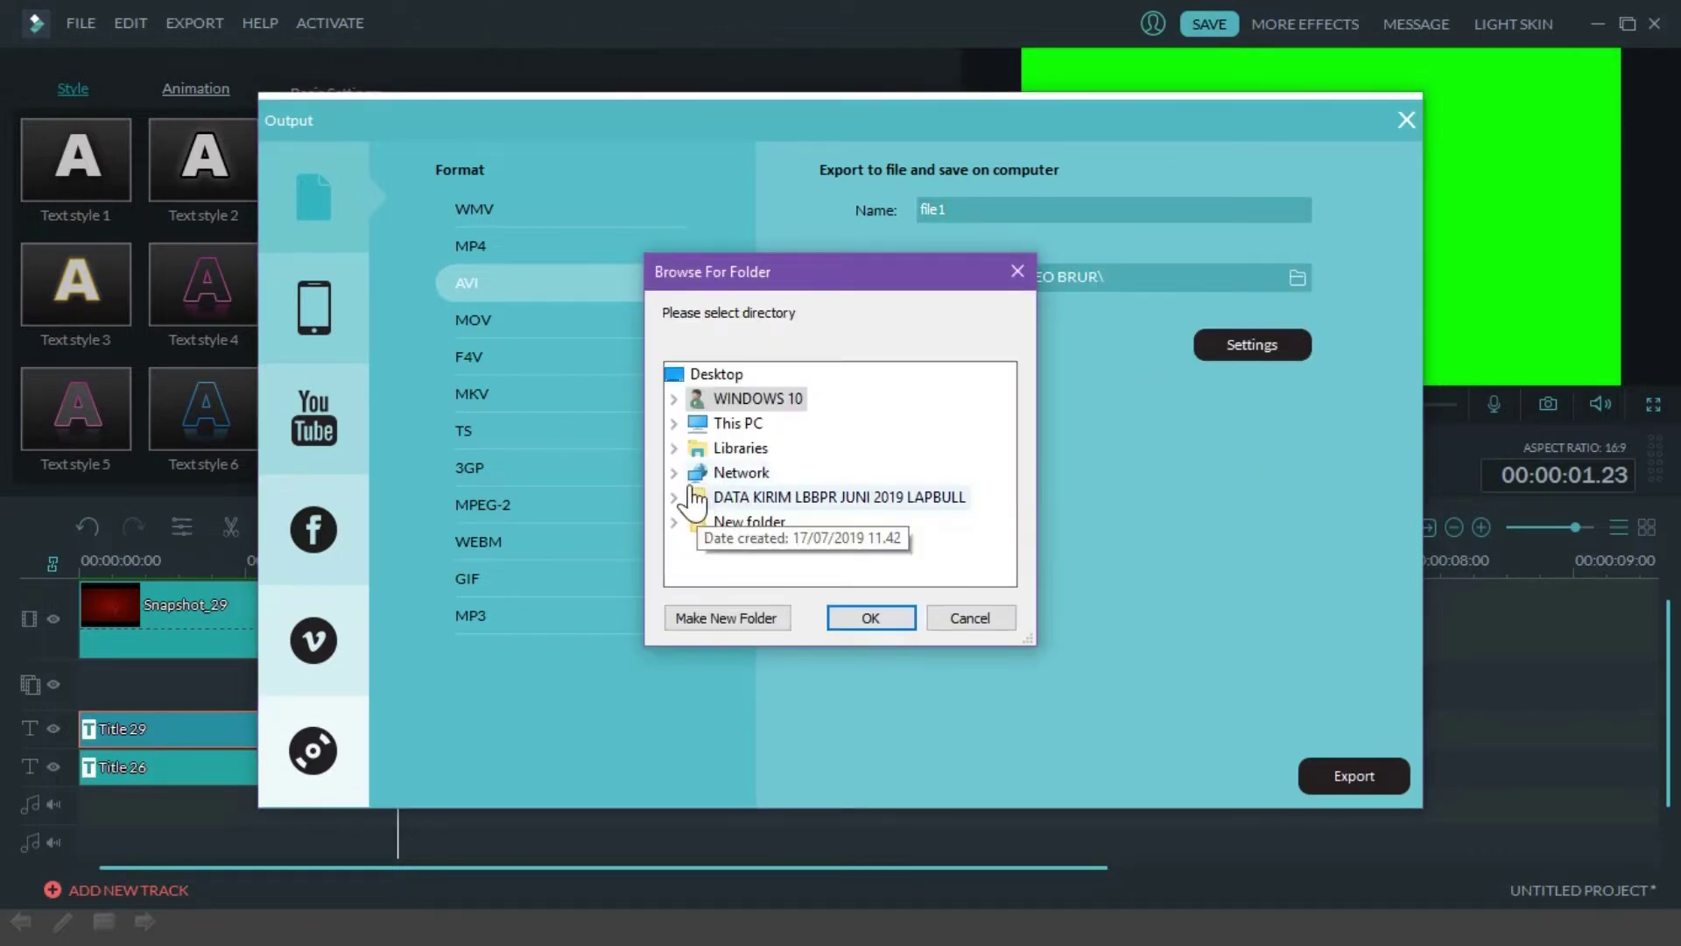
{"action": "left_click", "coordinate": [675, 423]}
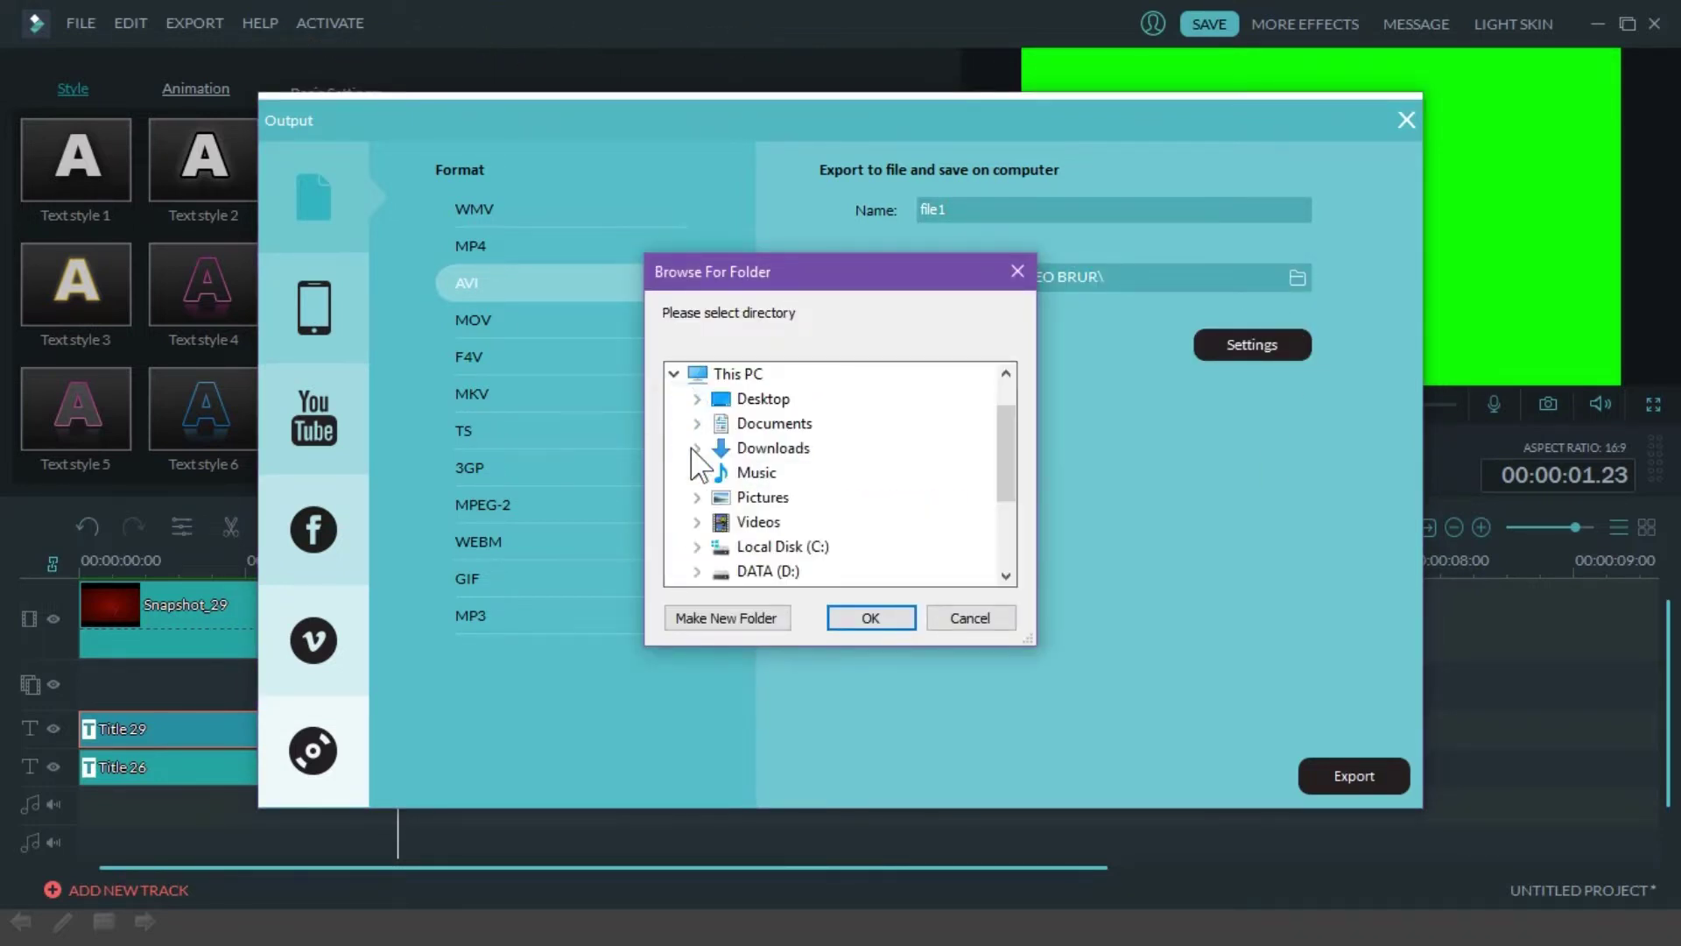
{"action": "left_click", "coordinate": [768, 524]}
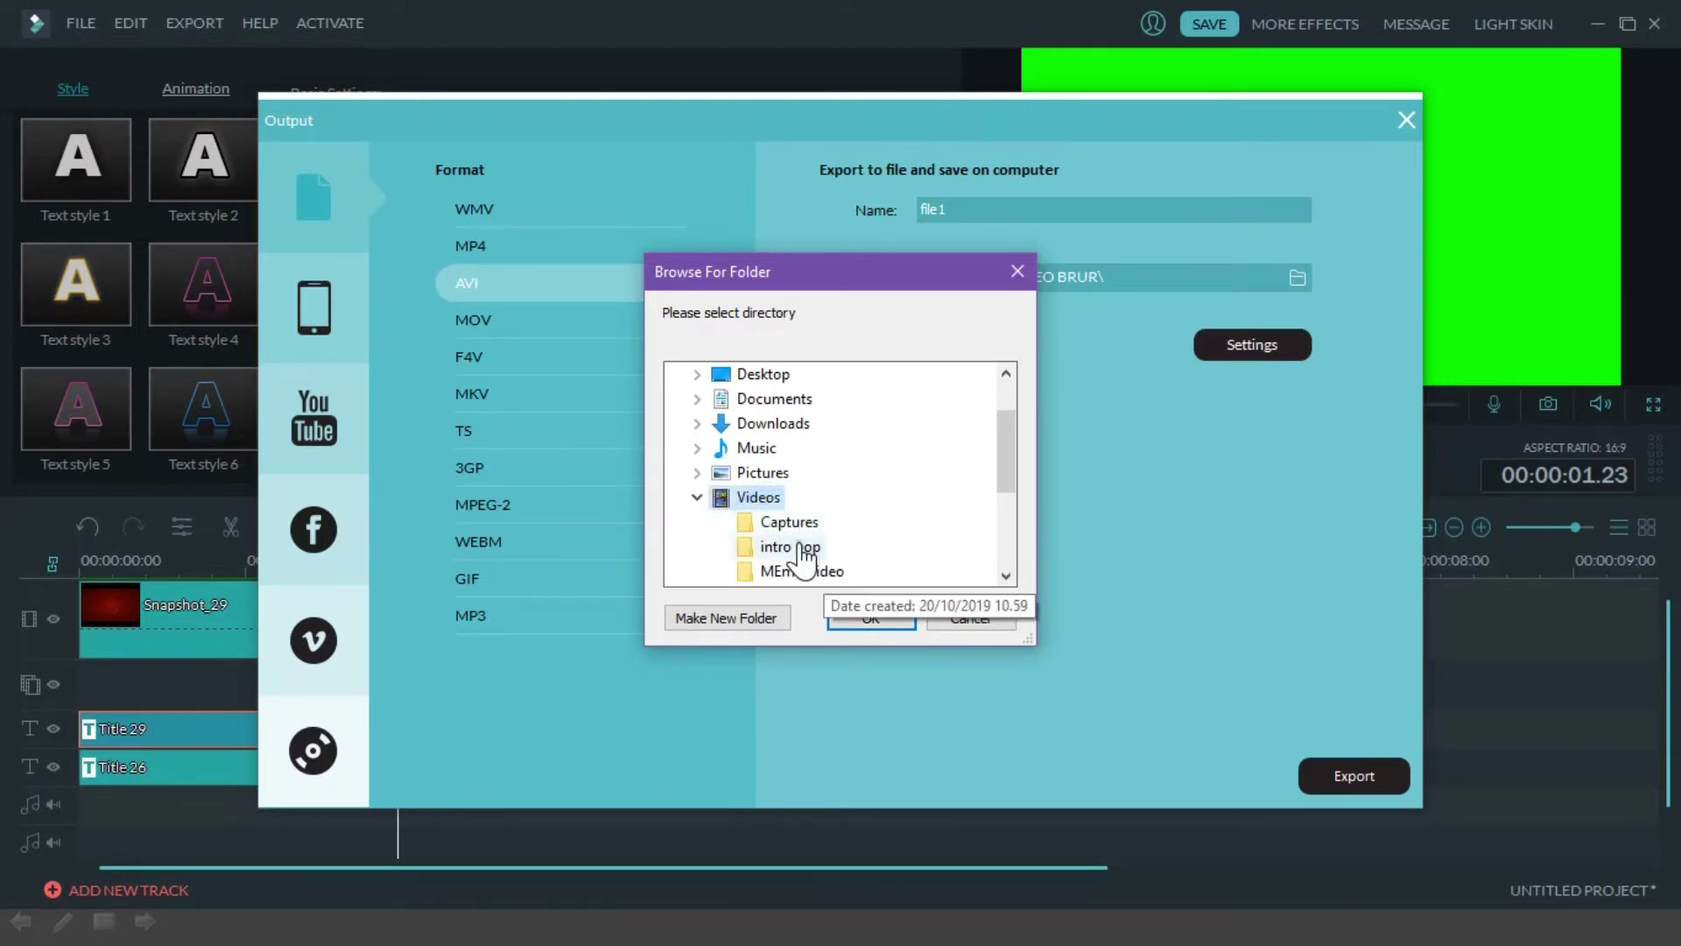
{"action": "left_click", "coordinate": [797, 548]}
{"action": "left_click", "coordinate": [857, 620]}
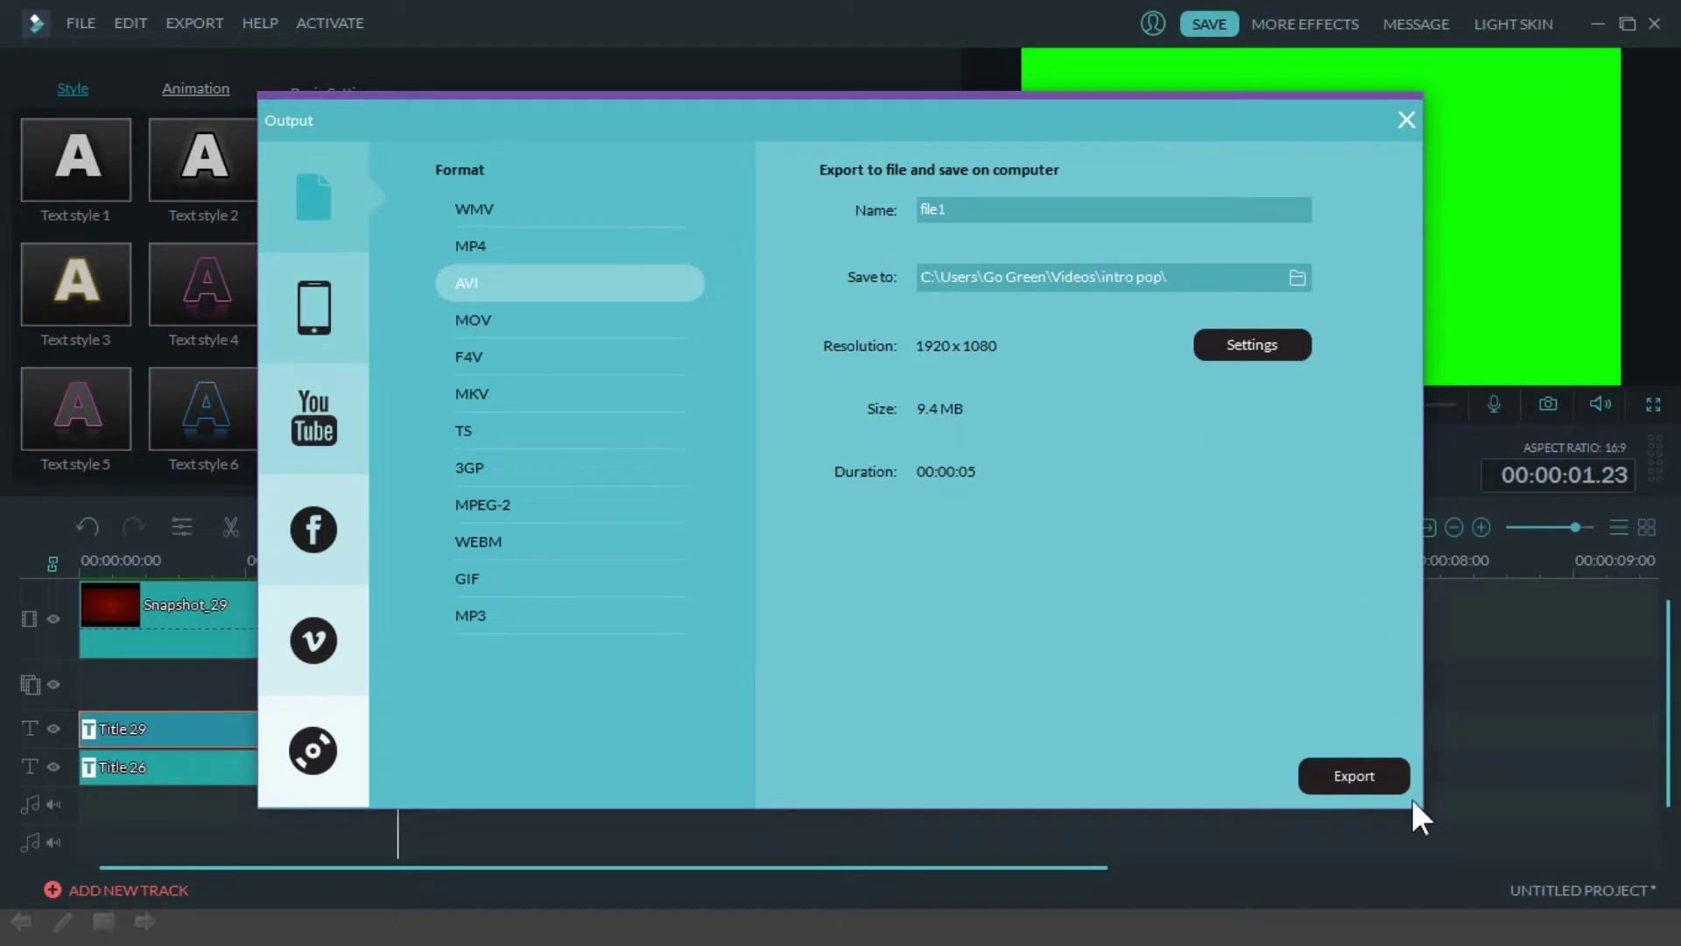
Step: Export file1 as an AVI video and close the output window when it finishes
{"action": "left_click", "coordinate": [1357, 775]}
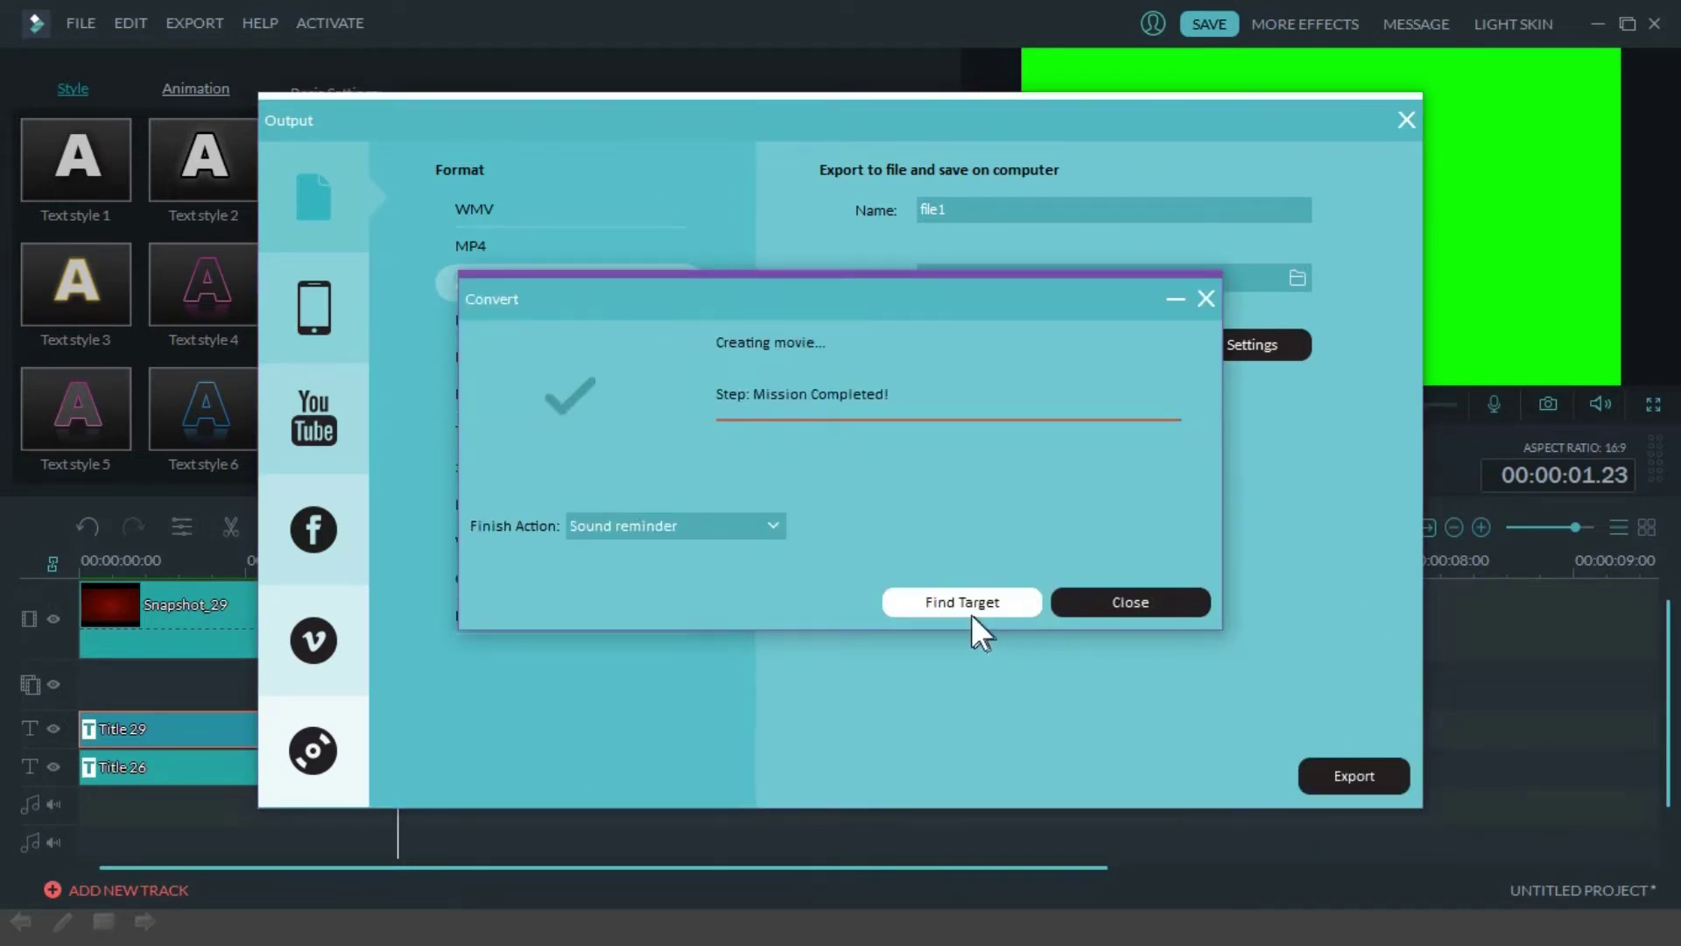
{"action": "left_click", "coordinate": [1130, 602]}
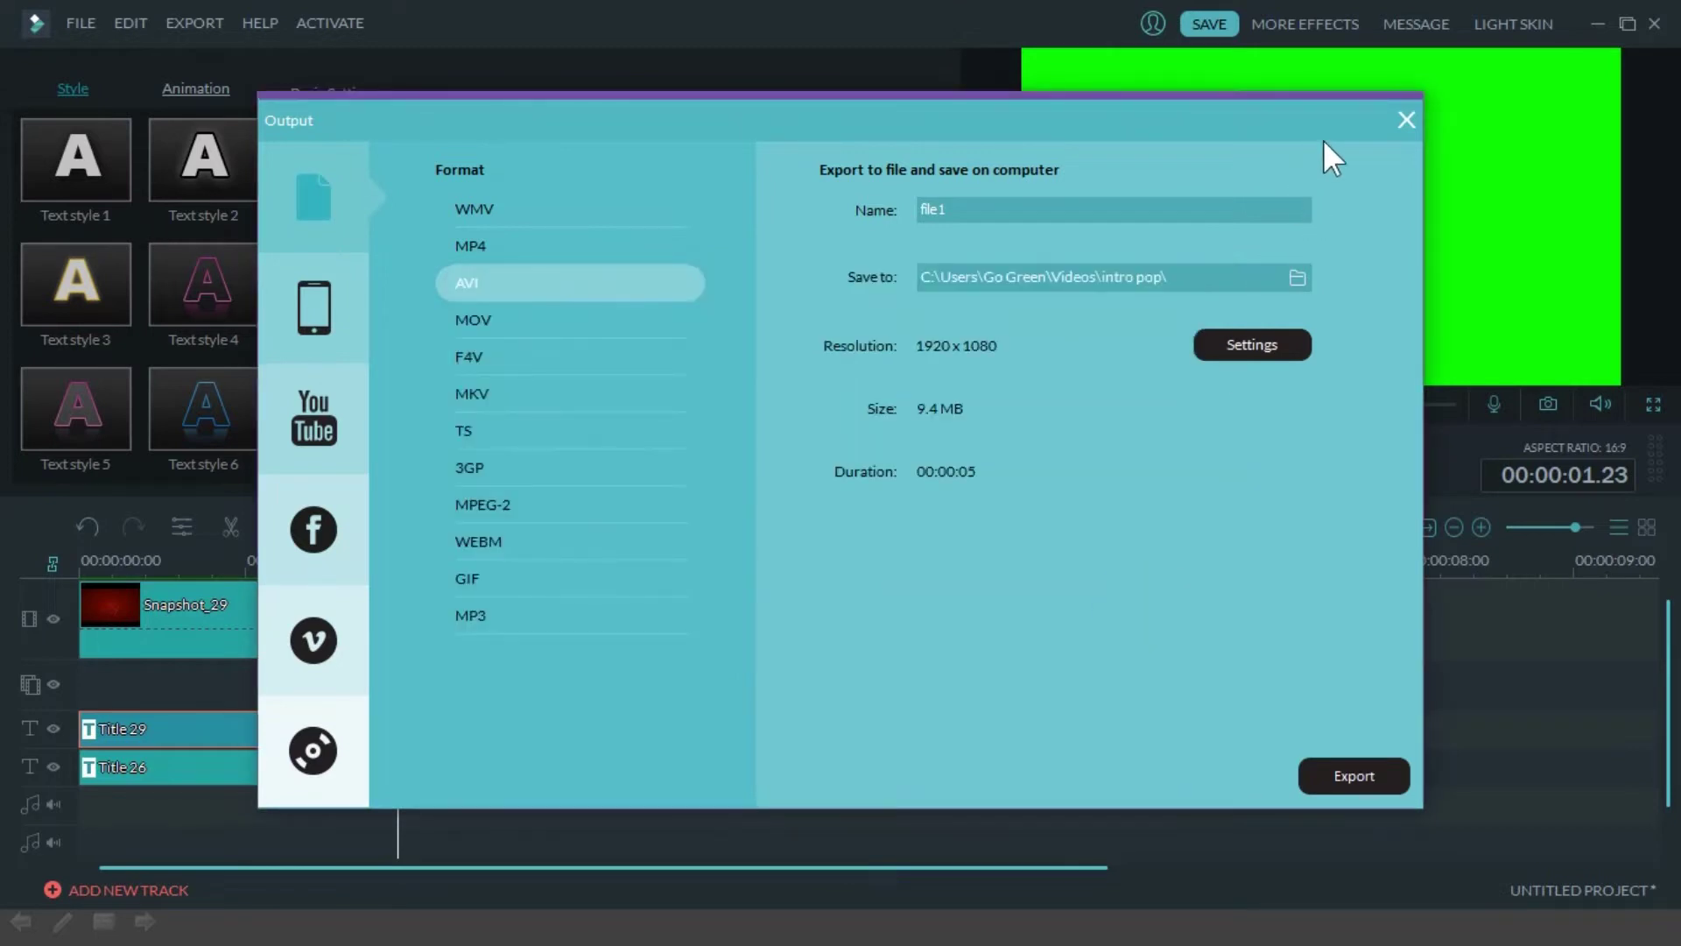
{"action": "left_click", "coordinate": [1406, 119]}
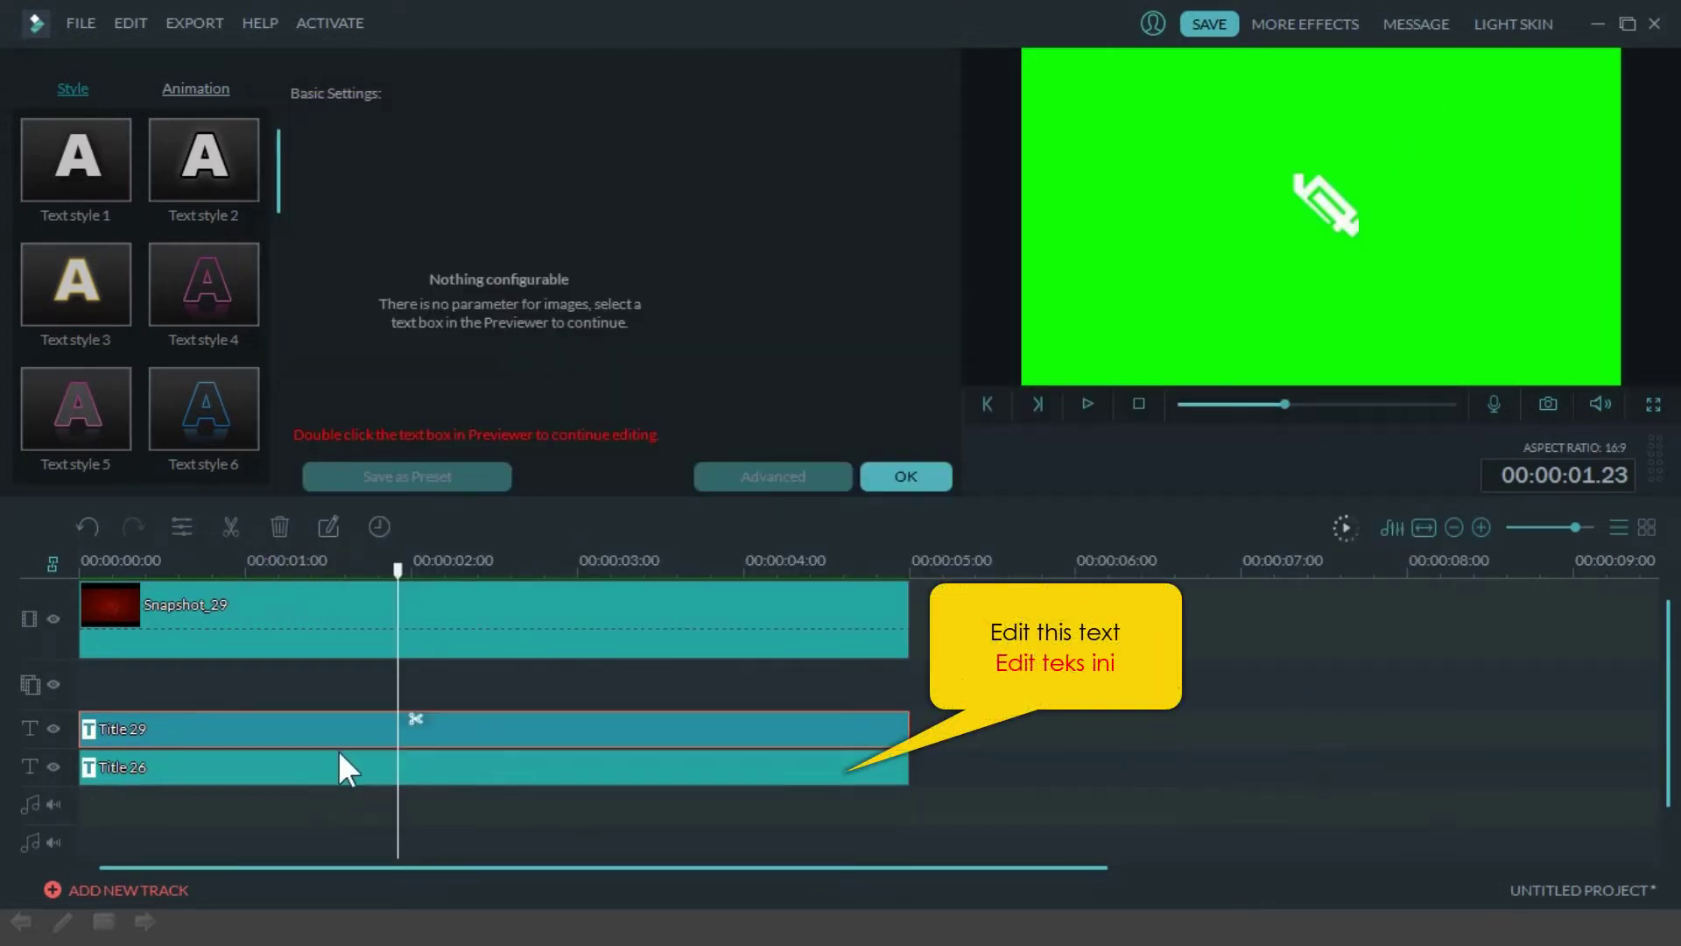
Step: Open the Title 26 clip for advanced editing and set the diagonal square's fill colour to yellow
{"action": "left_click", "coordinate": [282, 771]}
{"action": "right_click", "coordinate": [282, 770]}
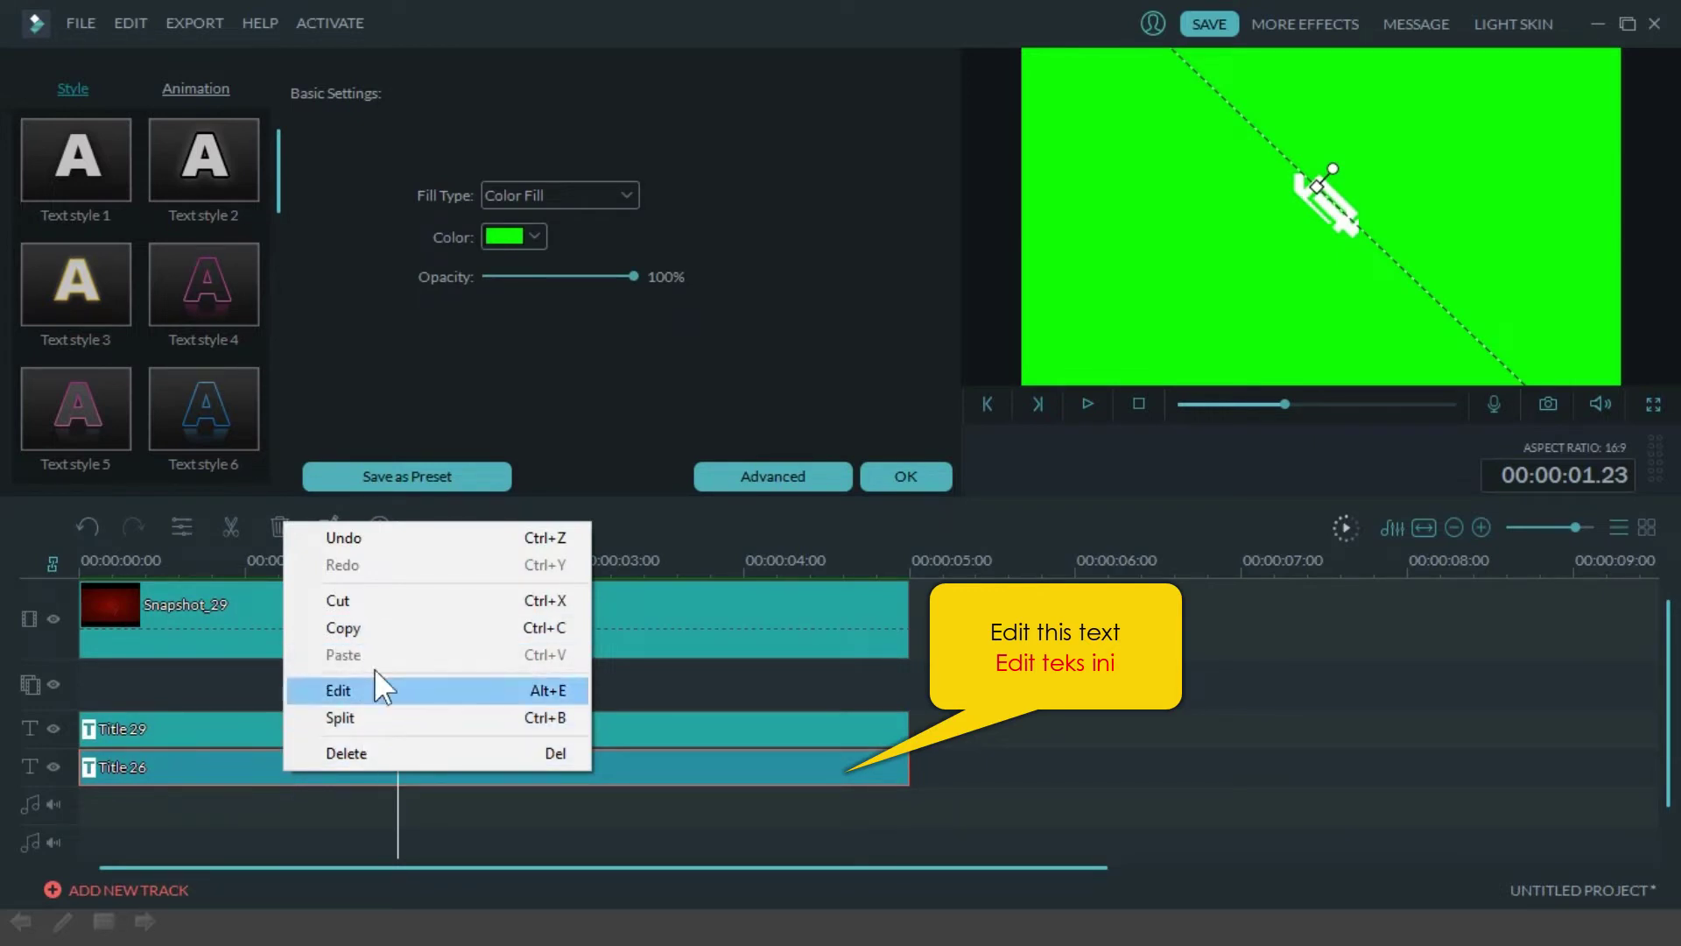
{"action": "left_click", "coordinate": [363, 690]}
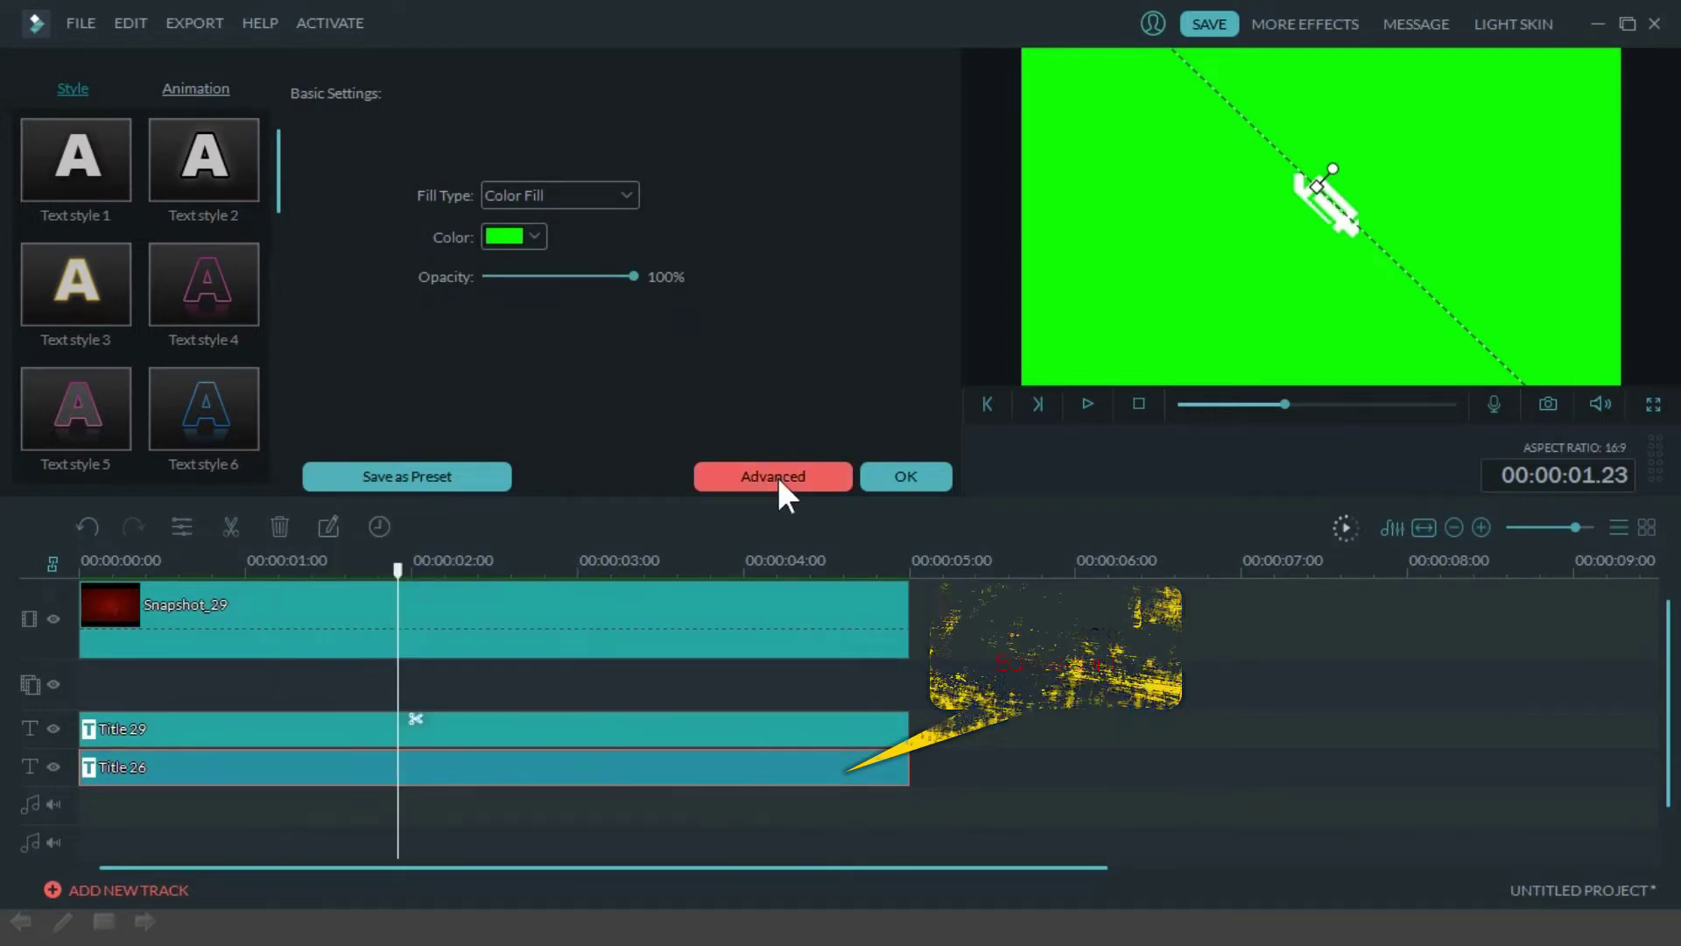
{"action": "left_click", "coordinate": [778, 477]}
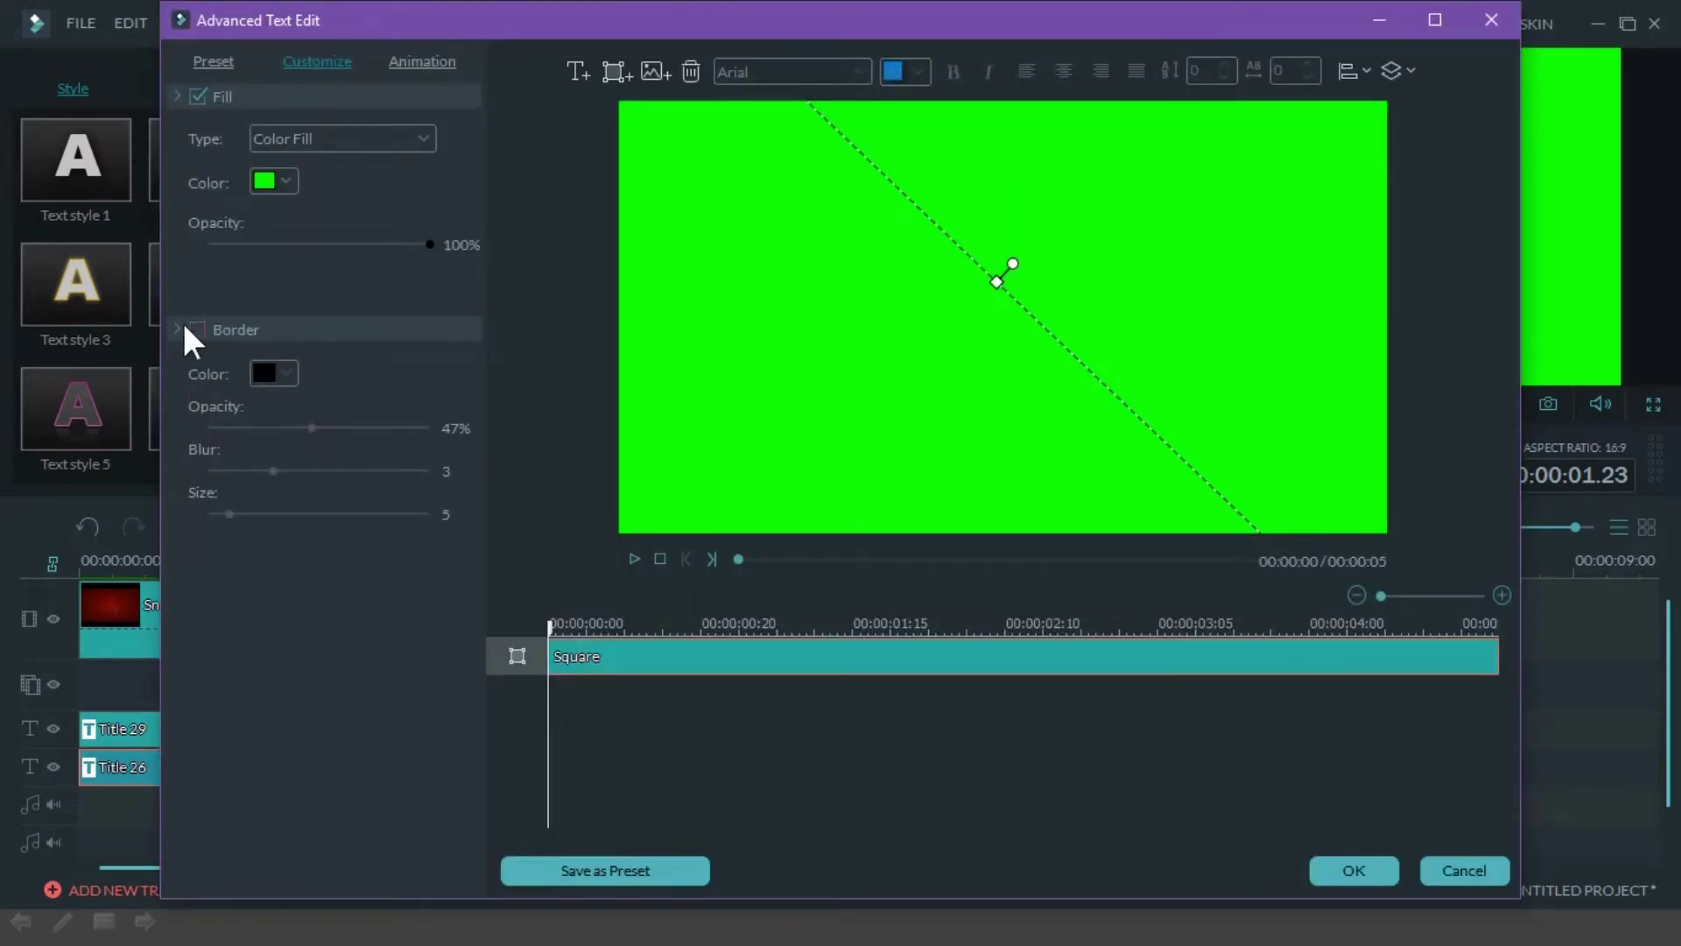
{"action": "left_click", "coordinate": [289, 184]}
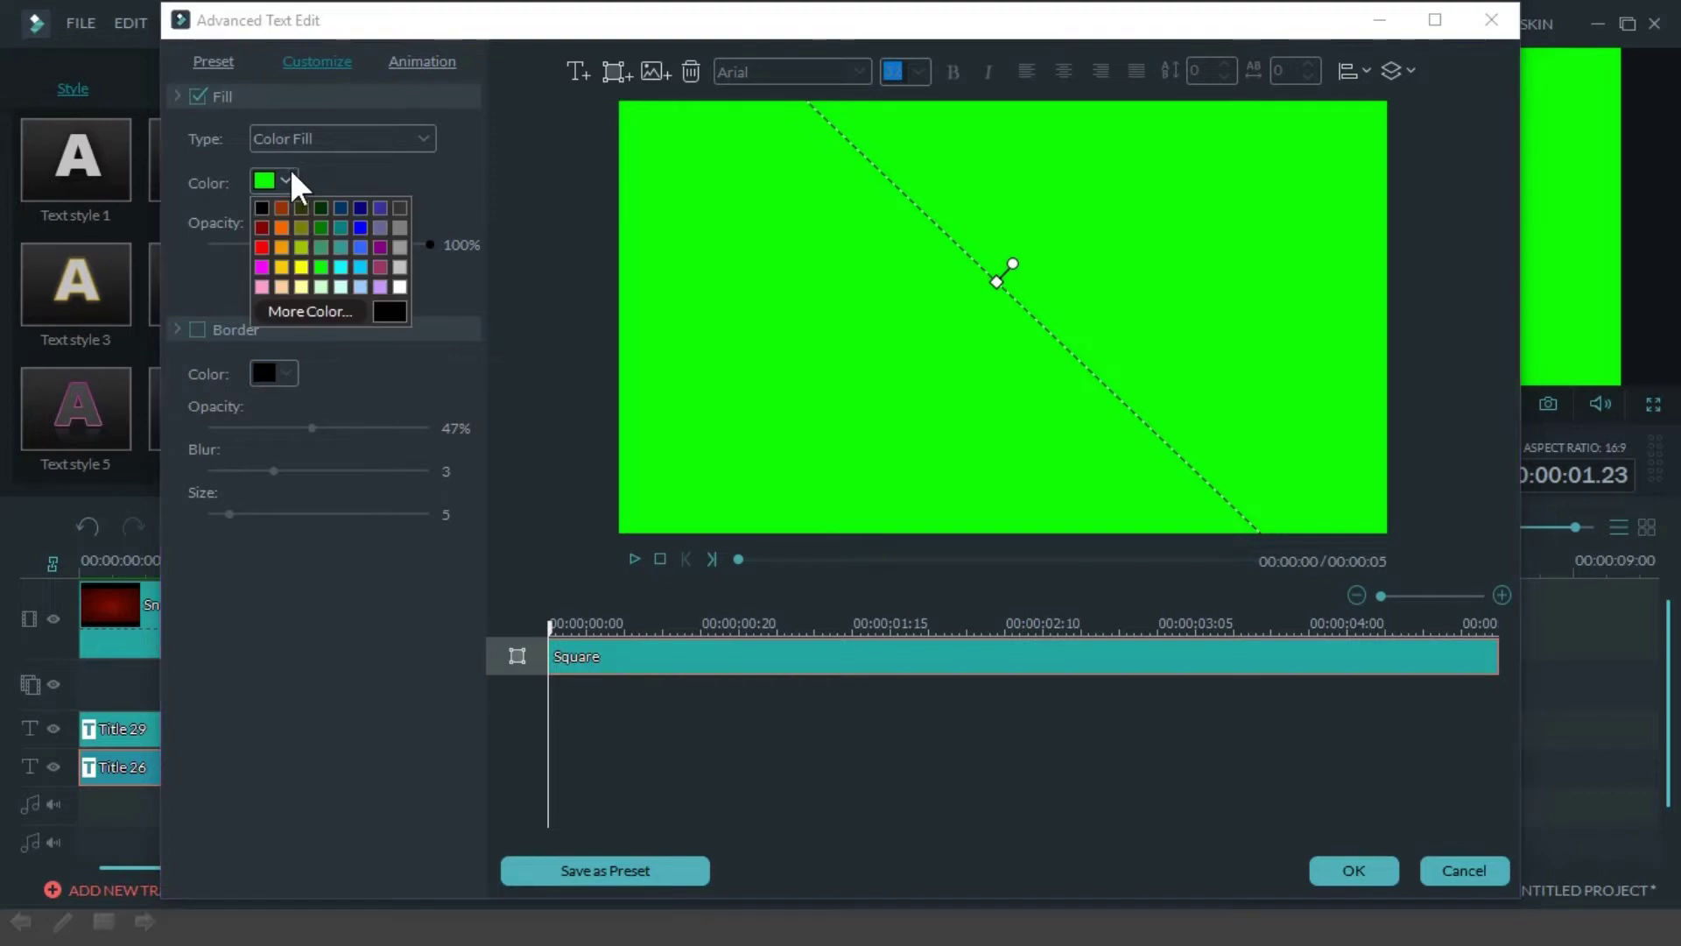
{"action": "left_click", "coordinate": [301, 267]}
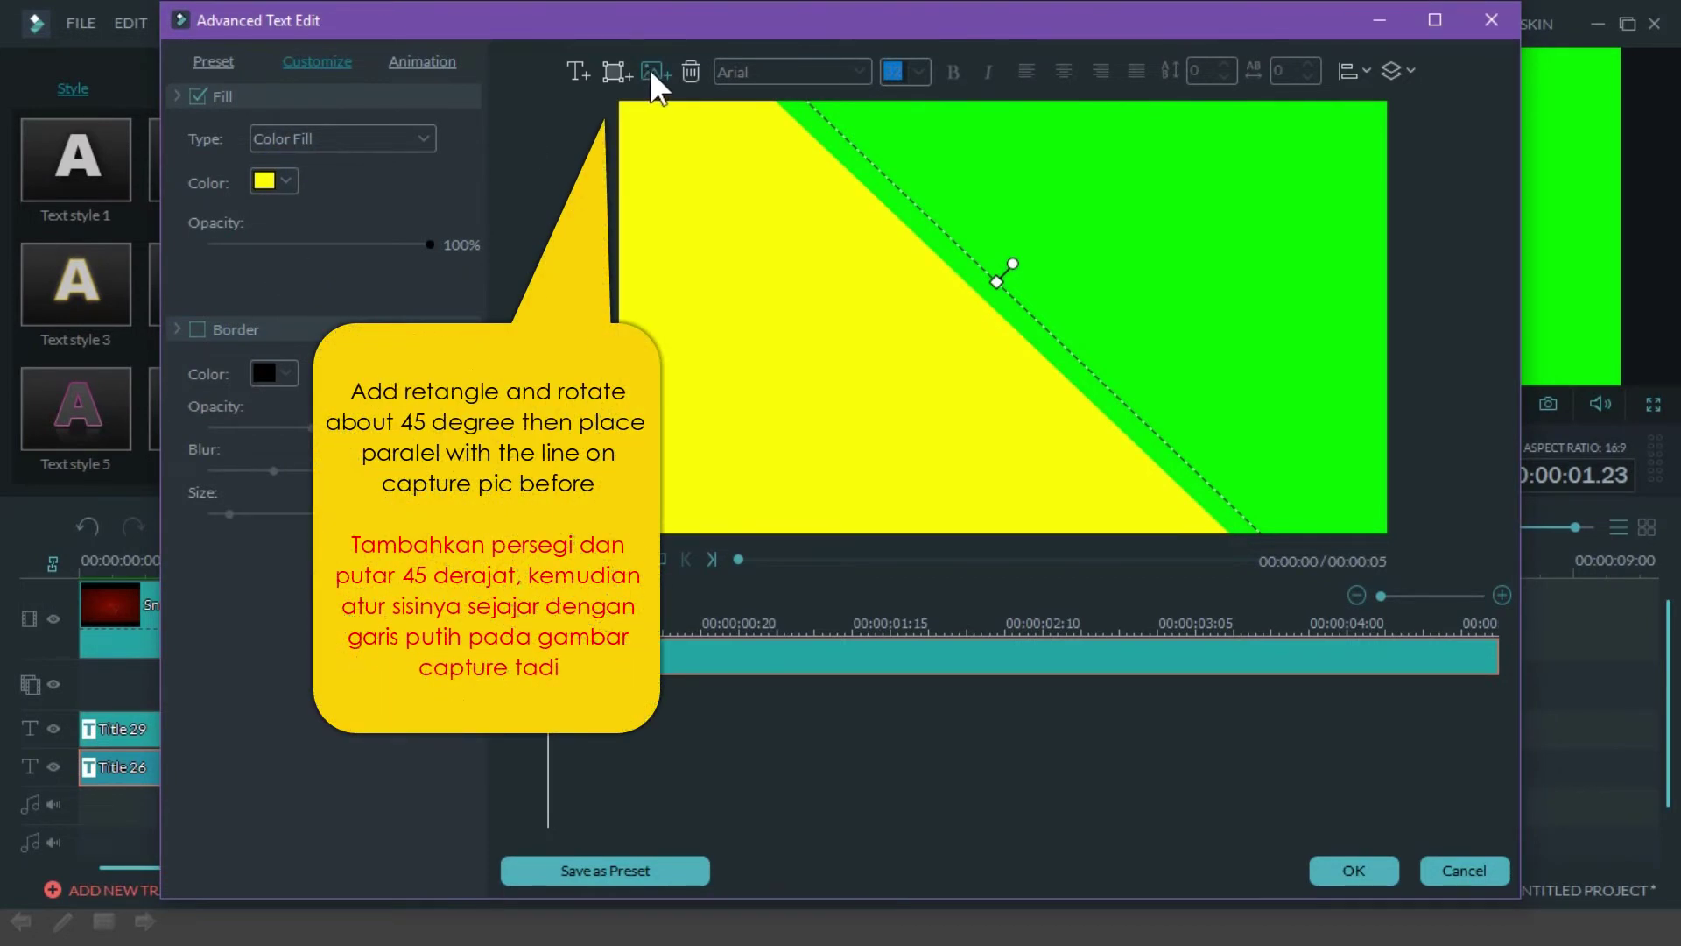
Step: Add a second square, fill it light blue and enlarge it from the canvas corner to cover the whole frame
{"action": "left_click", "coordinate": [620, 75]}
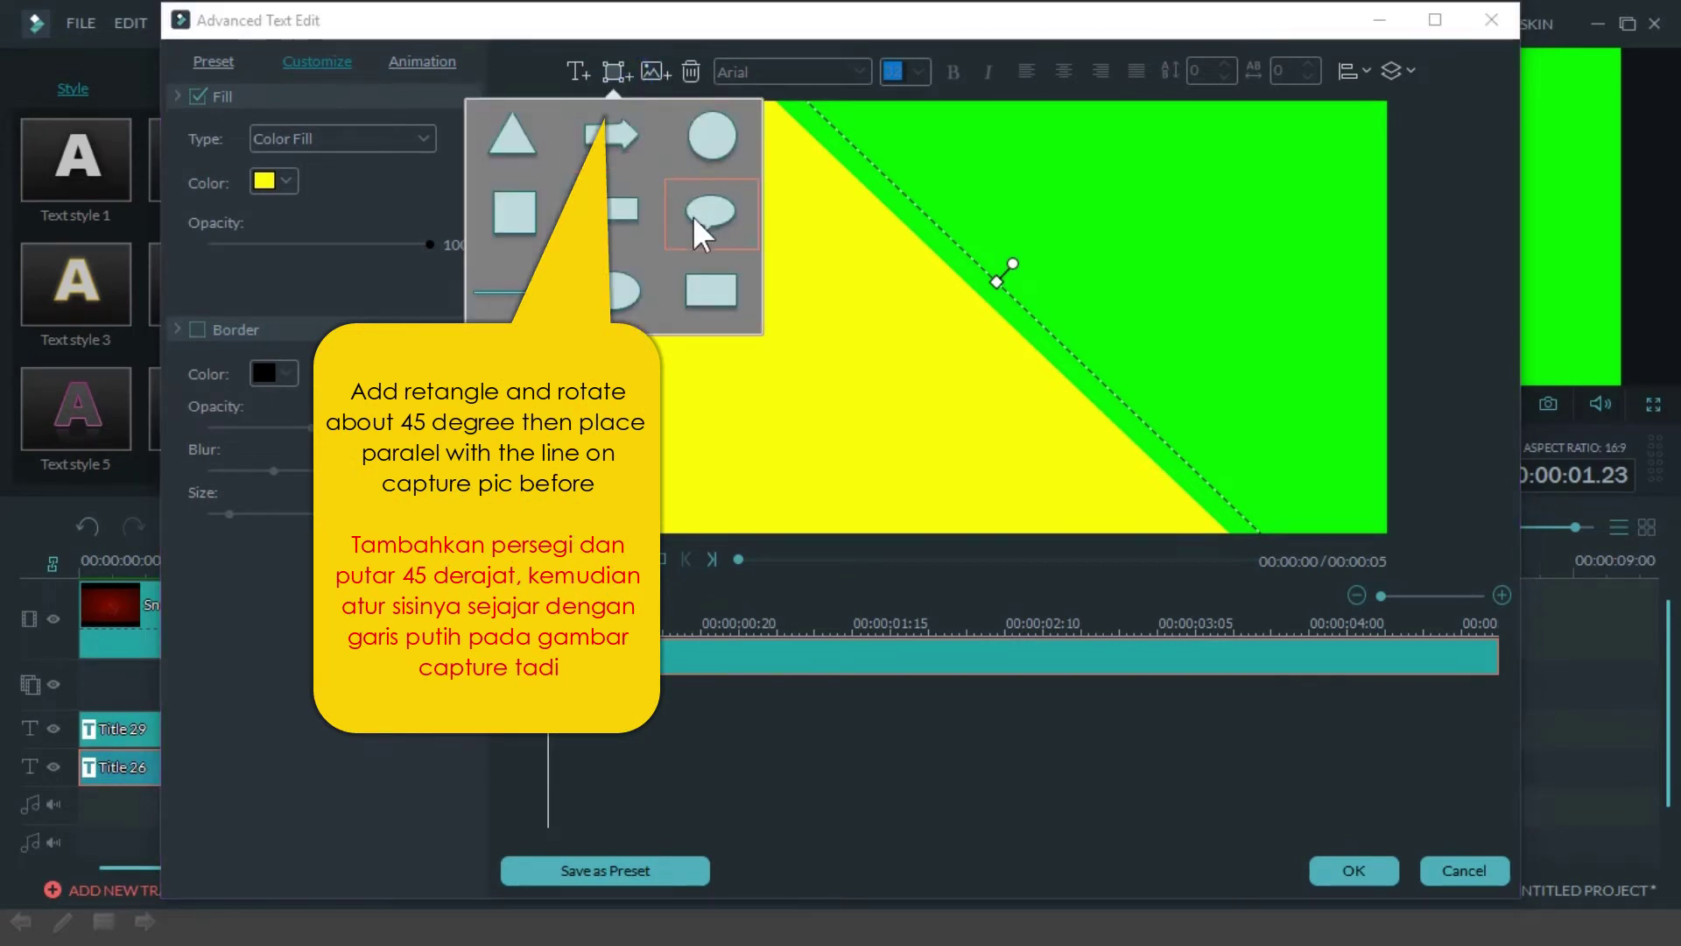
{"action": "left_click", "coordinate": [516, 206]}
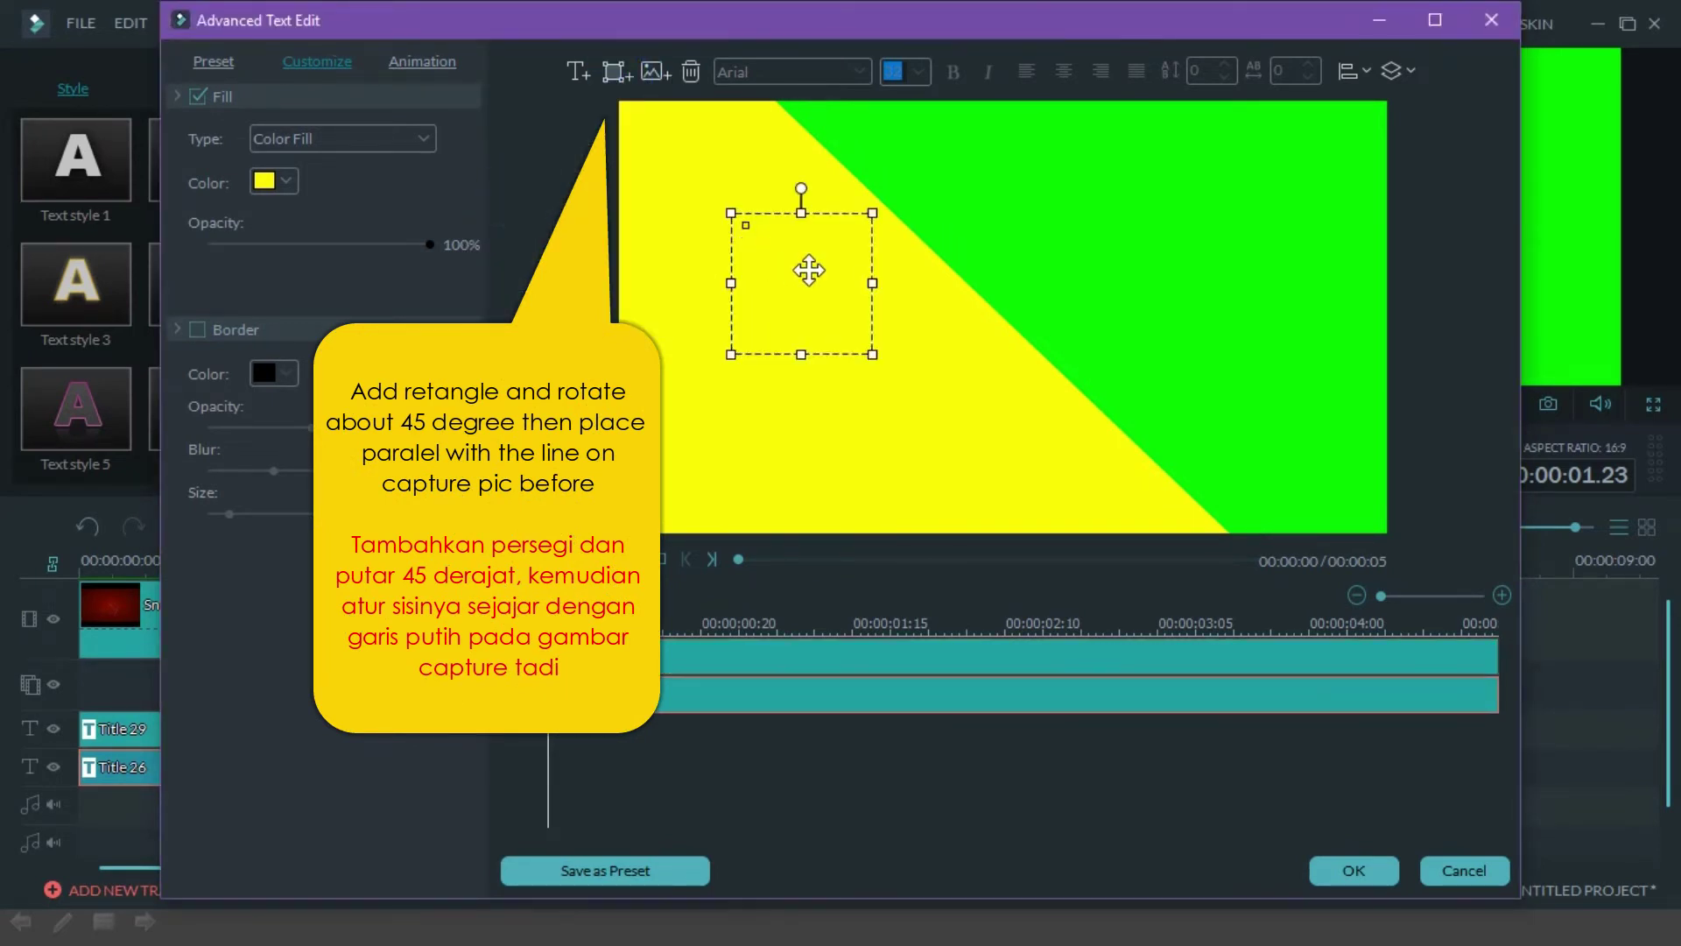
{"action": "left_click_drag", "start_coordinate": [808, 270], "coordinate": [675, 132]}
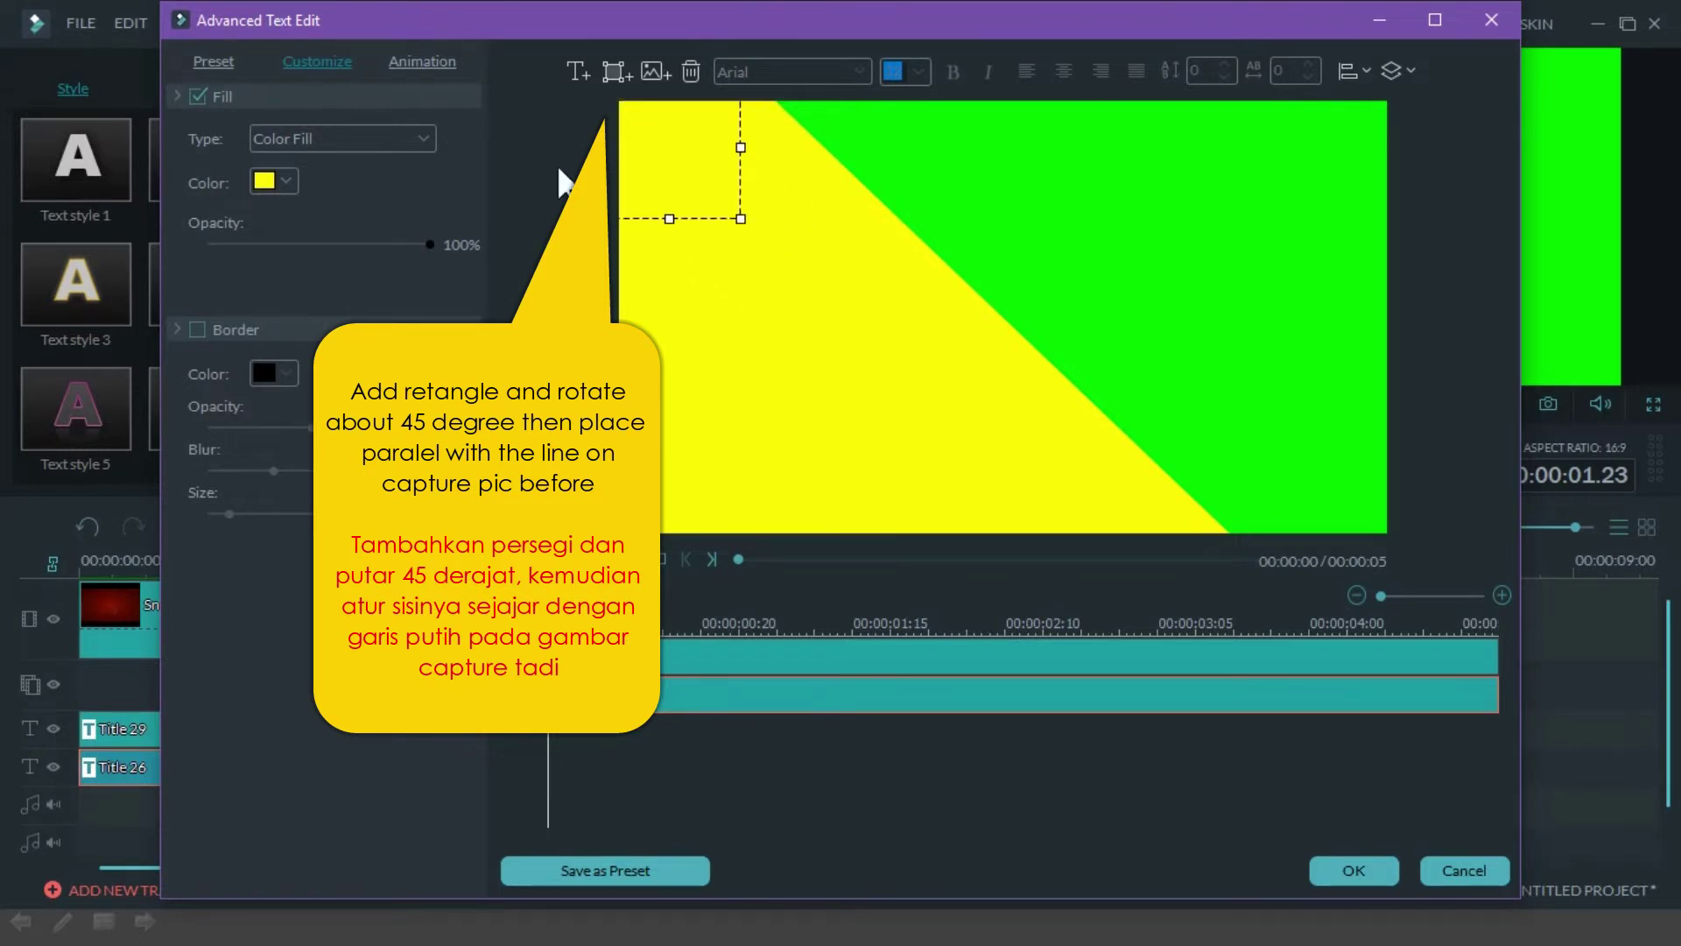
{"action": "left_click", "coordinate": [292, 181]}
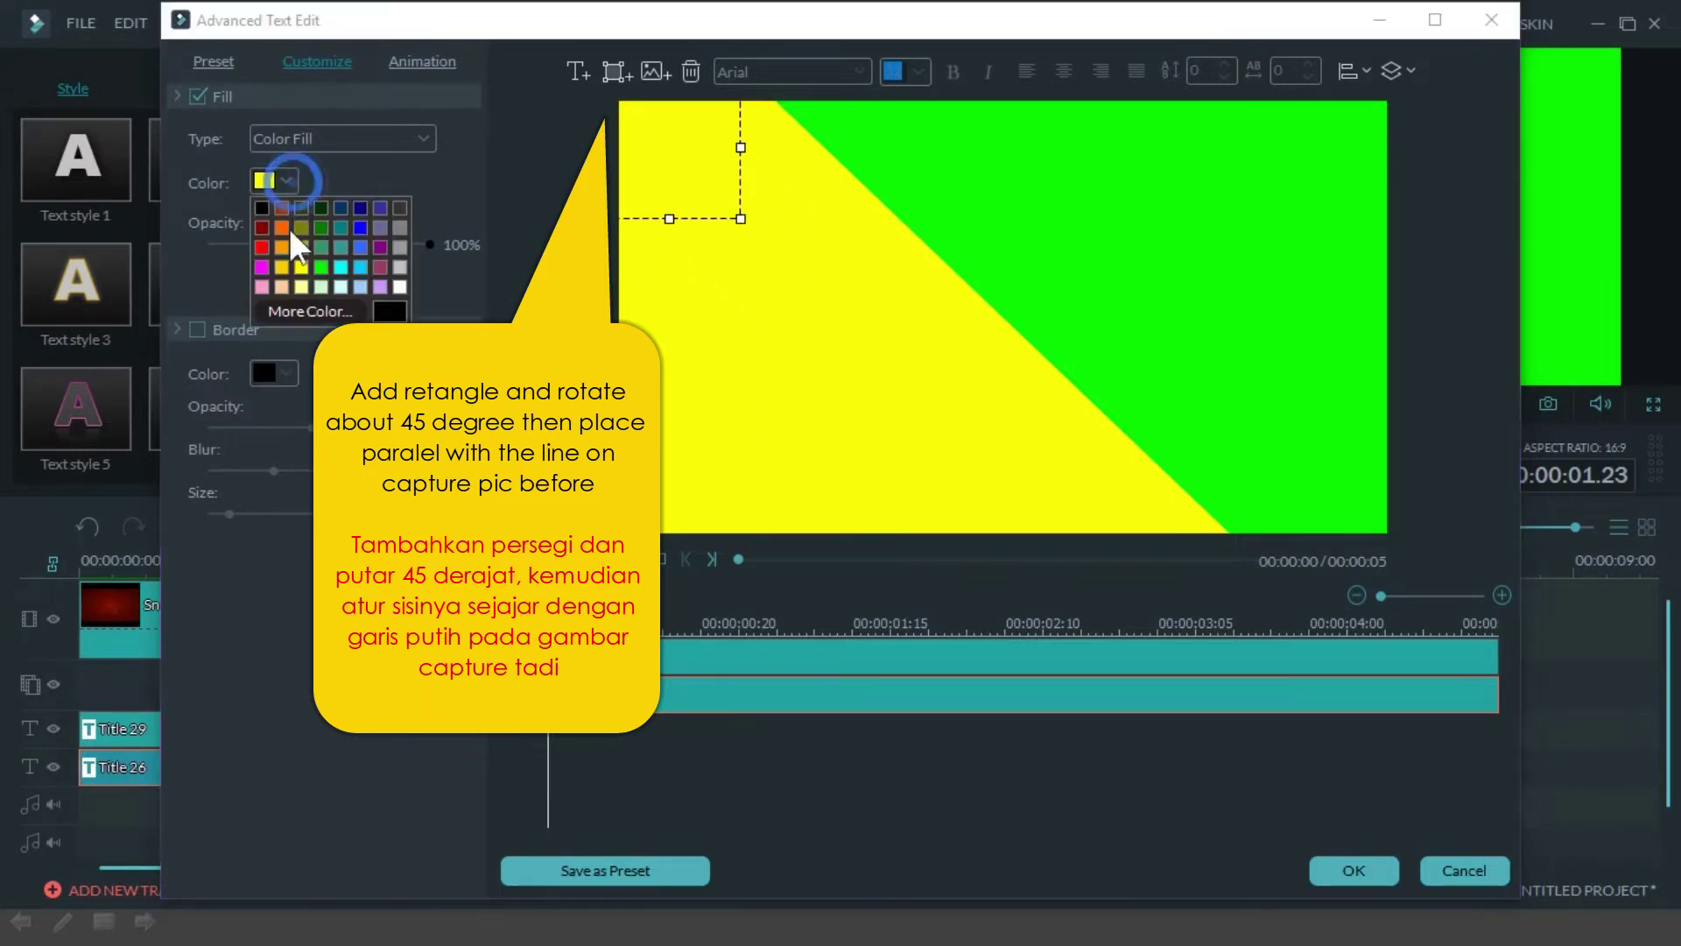
{"action": "left_click", "coordinate": [360, 261]}
{"action": "left_click_drag", "start_coordinate": [739, 217], "coordinate": [1513, 663]}
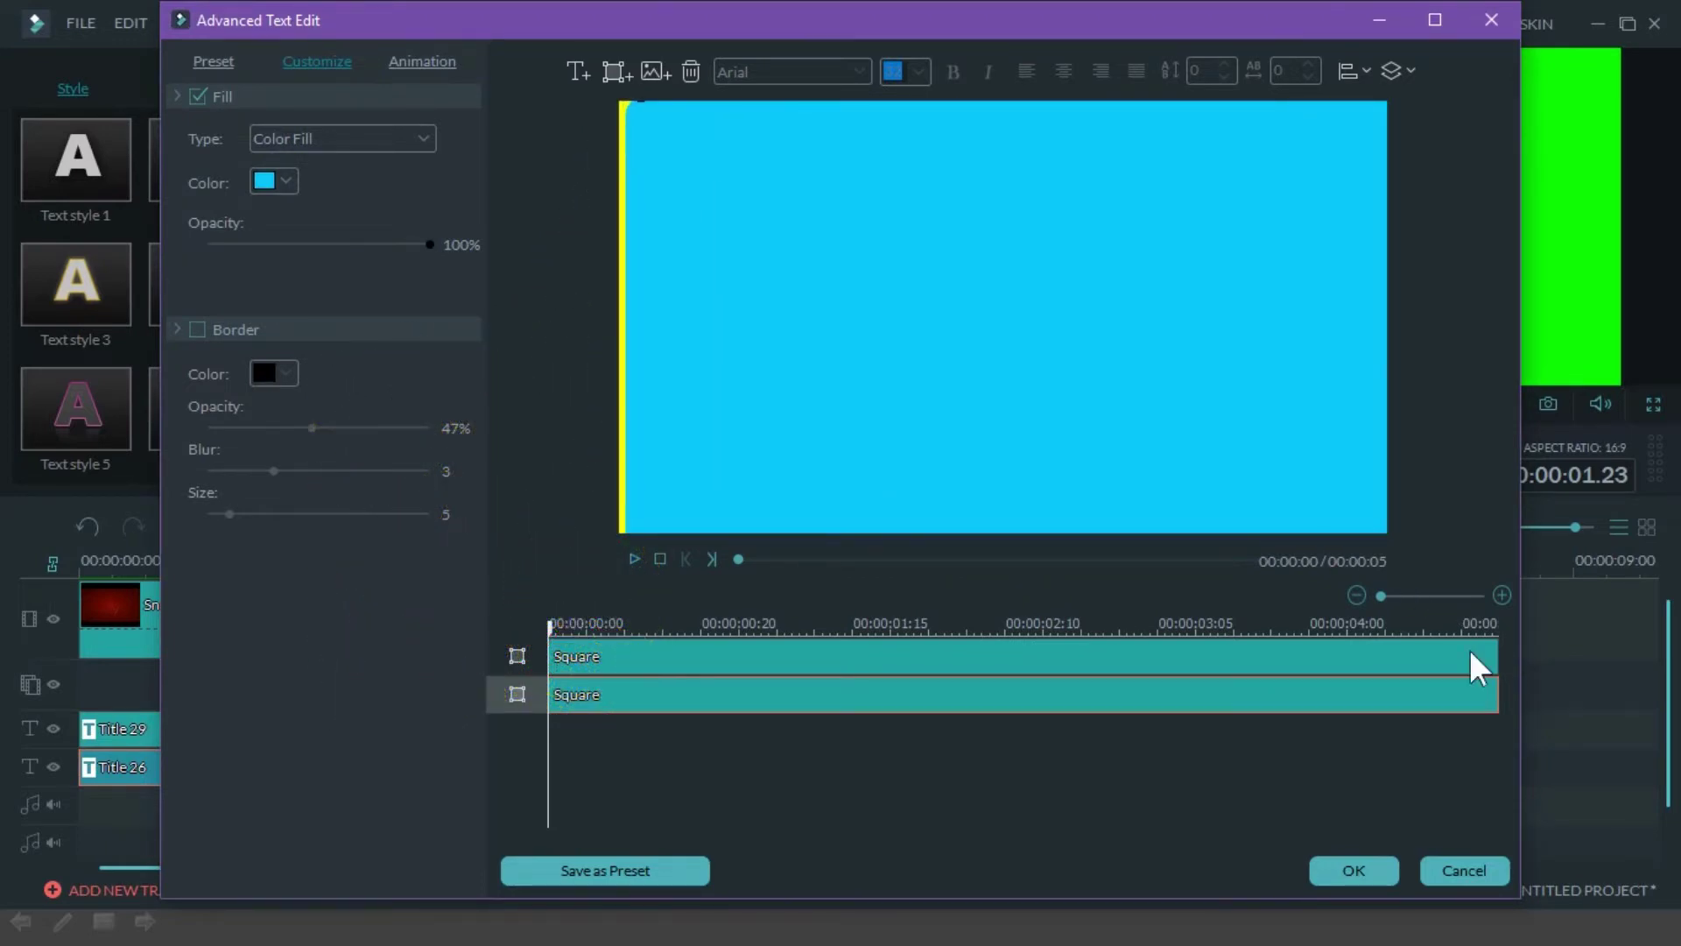
Step: Rotate the blue square to about 45 degrees and position it so its edge runs parallel to the yellow square's diagonal edge
{"action": "left_click_drag", "start_coordinate": [1088, 266], "coordinate": [998, 348]}
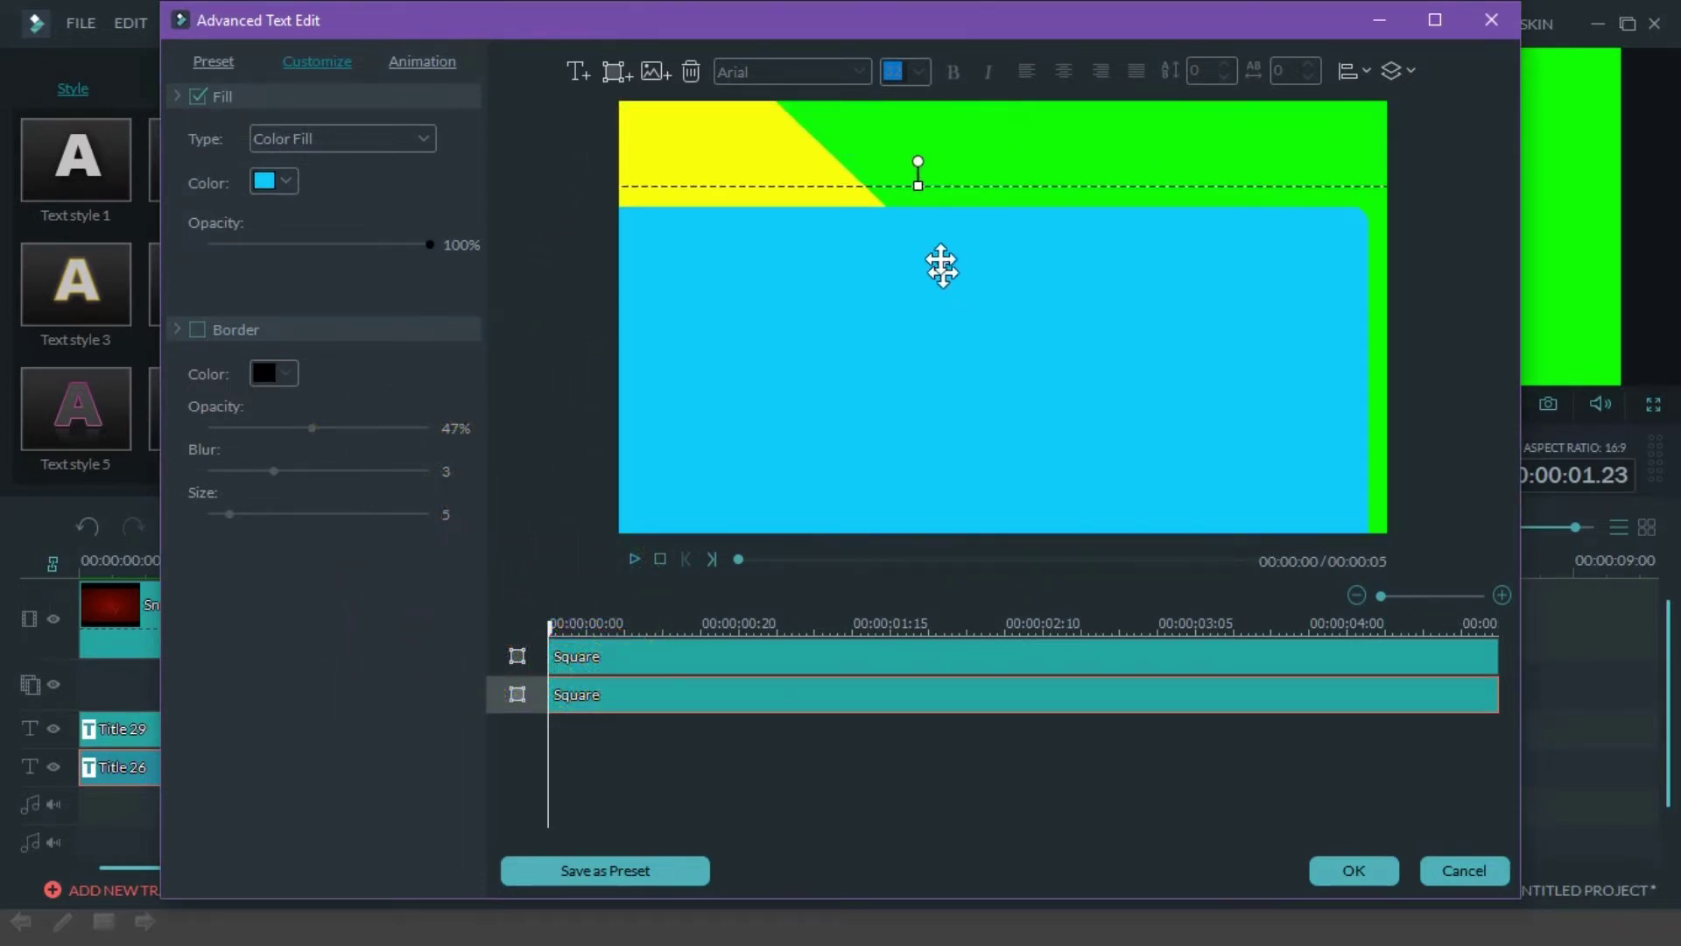
{"action": "left_click_drag", "start_coordinate": [918, 160], "coordinate": [841, 402]}
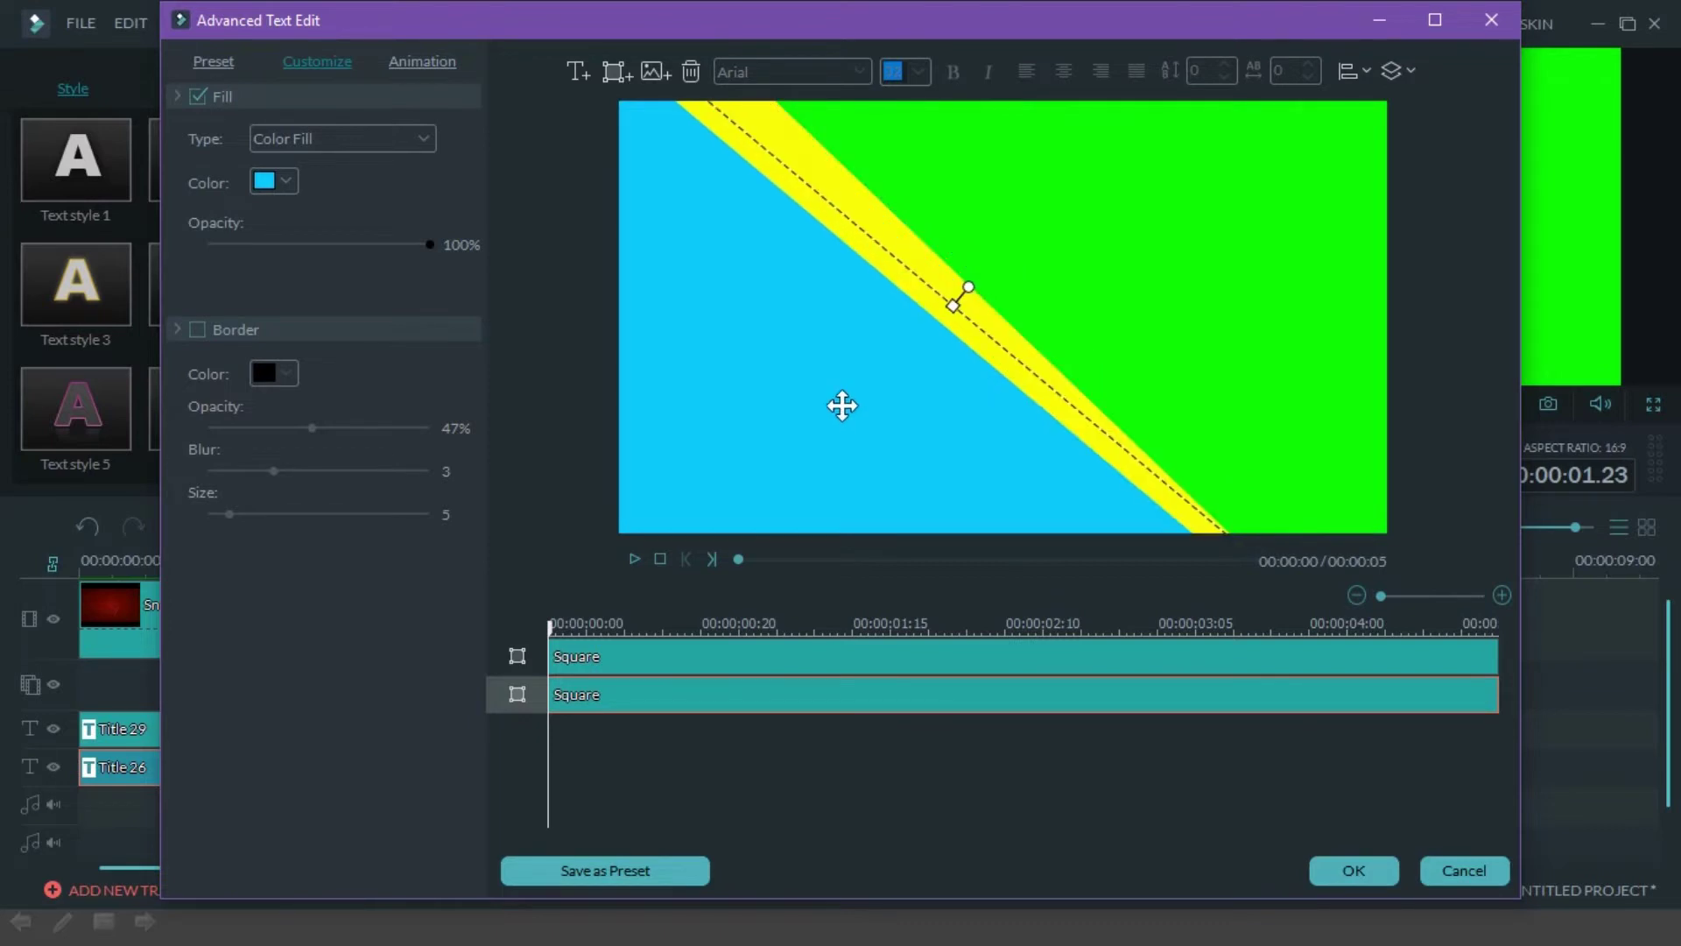
{"action": "left_click_drag", "start_coordinate": [964, 292], "coordinate": [983, 315]}
{"action": "left_click", "coordinate": [863, 403]}
{"action": "left_click_drag", "start_coordinate": [863, 403], "coordinate": [886, 379]}
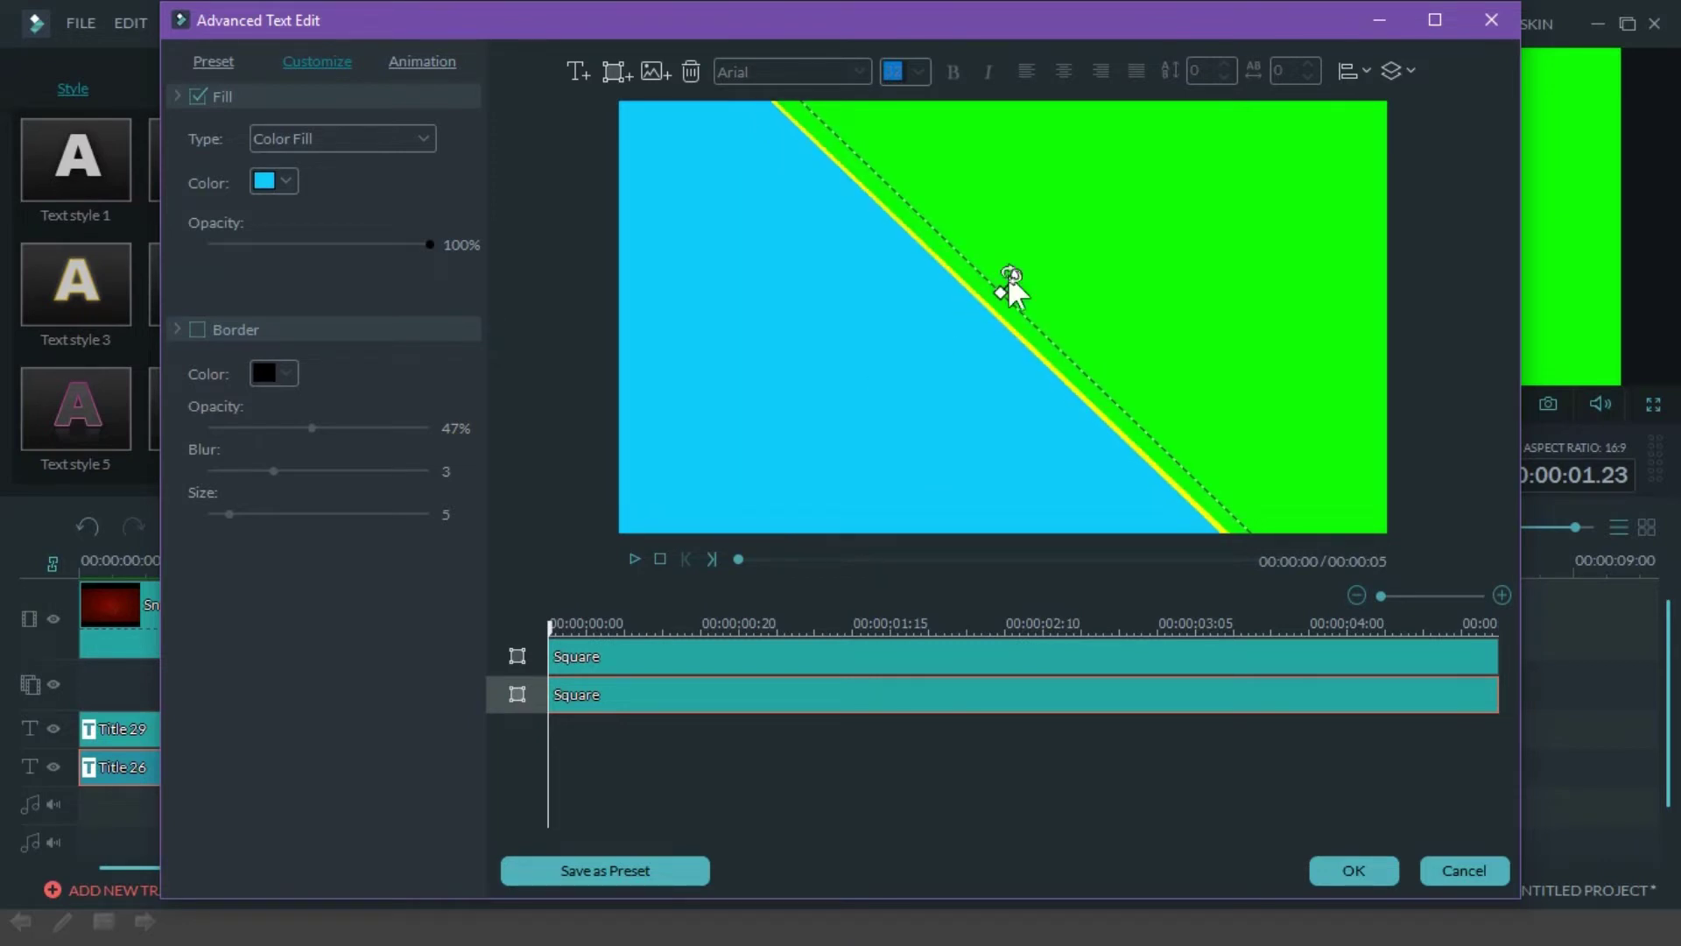
{"action": "left_click_drag", "start_coordinate": [1014, 277], "coordinate": [1017, 273]}
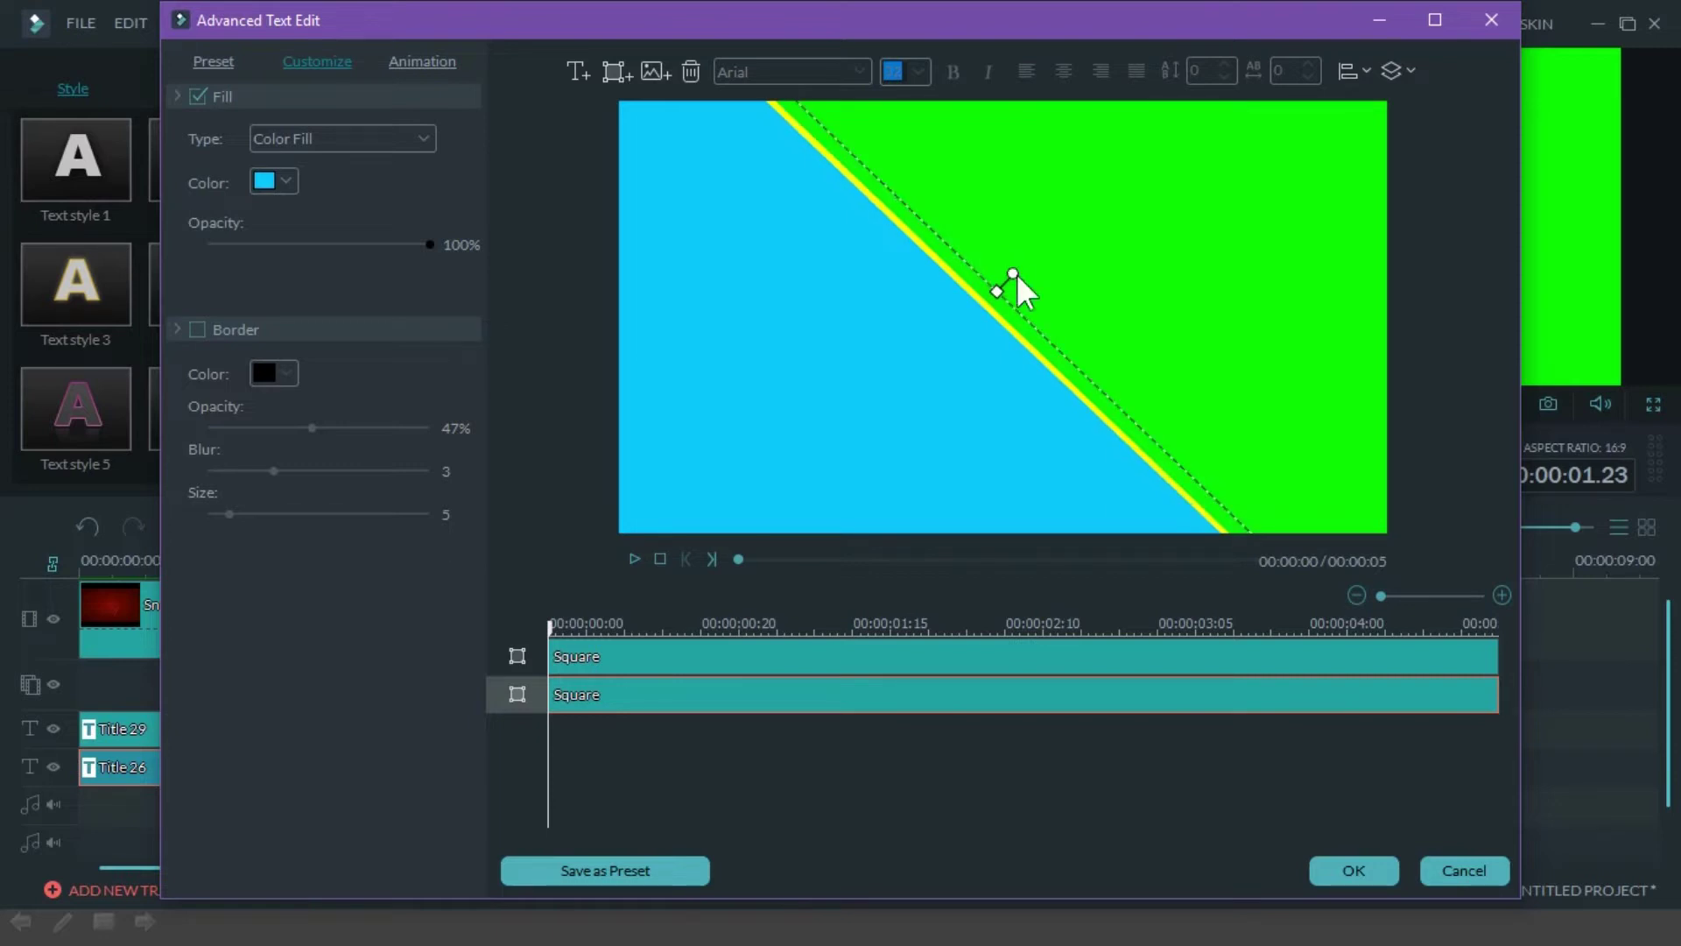
Step: Move the blue square to the opposite side of the diagonal edge and turn off the yellow square's fill
{"action": "left_click_drag", "start_coordinate": [912, 319], "coordinate": [1092, 240]}
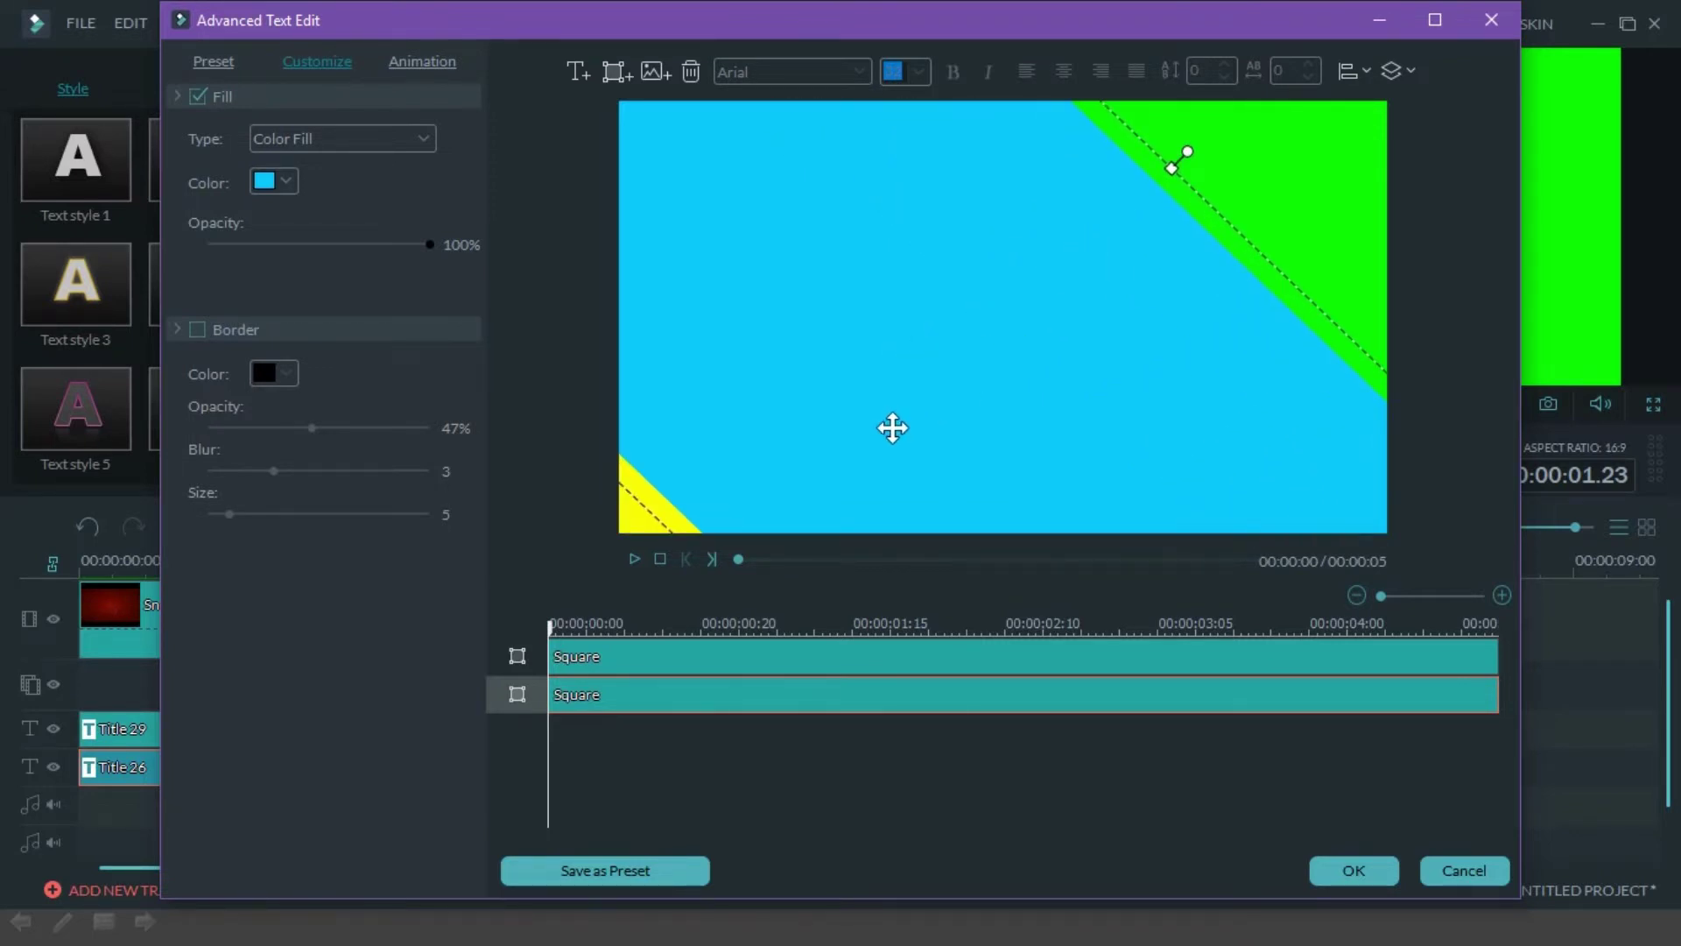
{"action": "left_click_drag", "start_coordinate": [893, 429], "coordinate": [1033, 262]}
{"action": "left_click", "coordinate": [832, 254]}
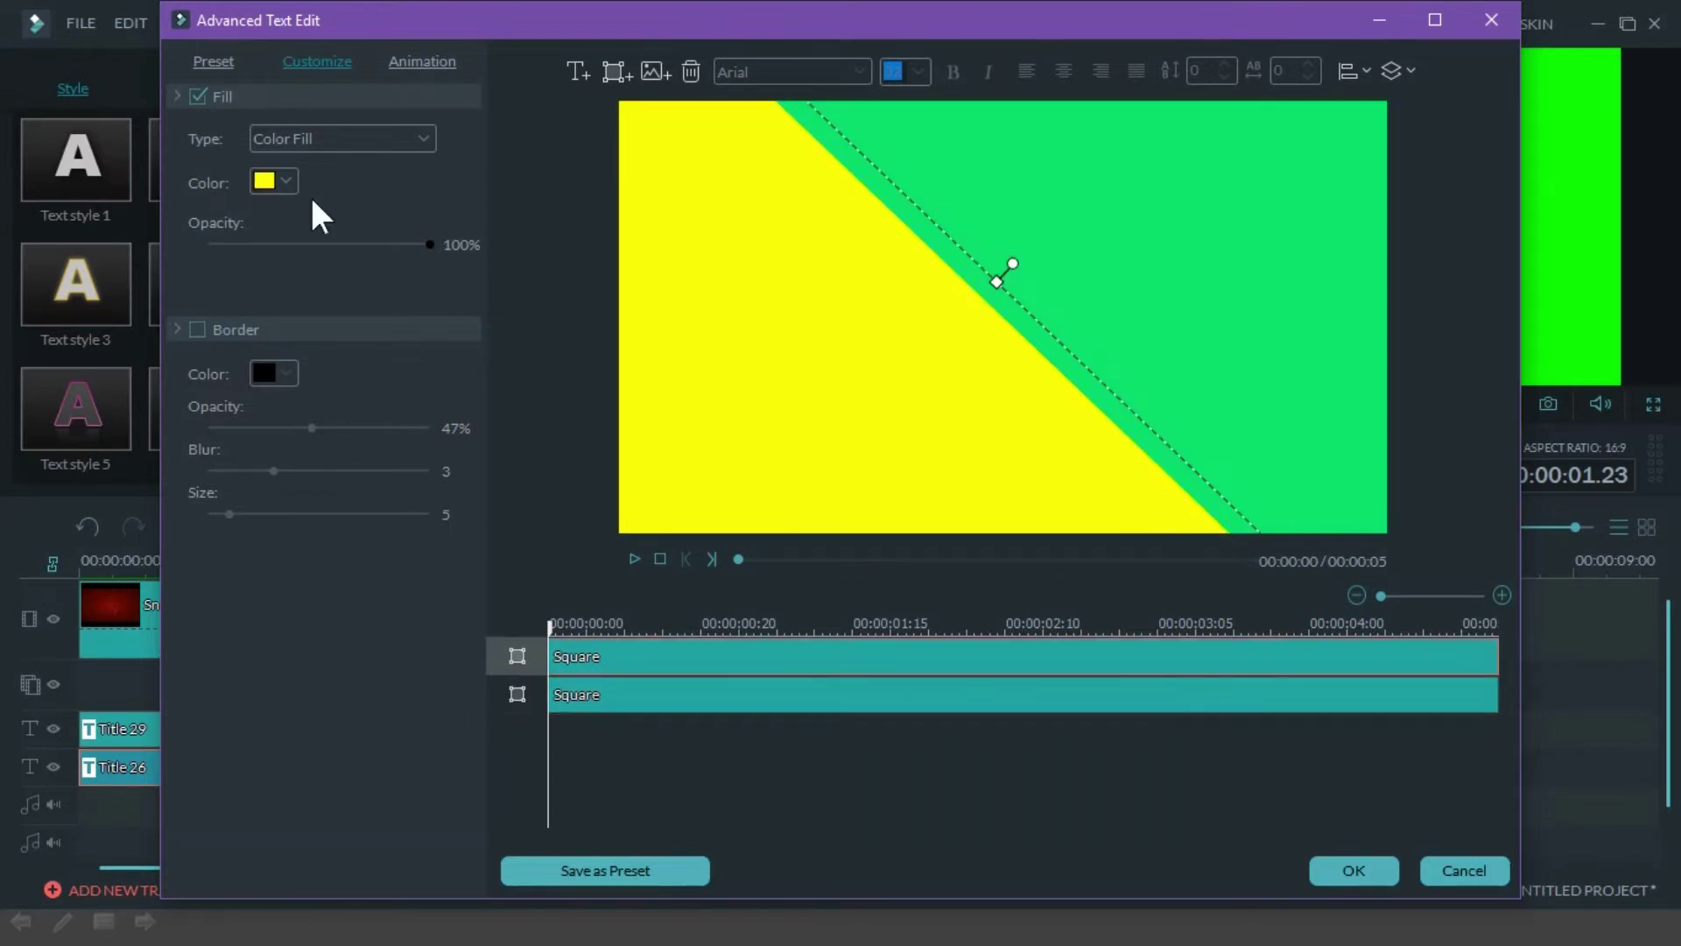
{"action": "left_click", "coordinate": [198, 95]}
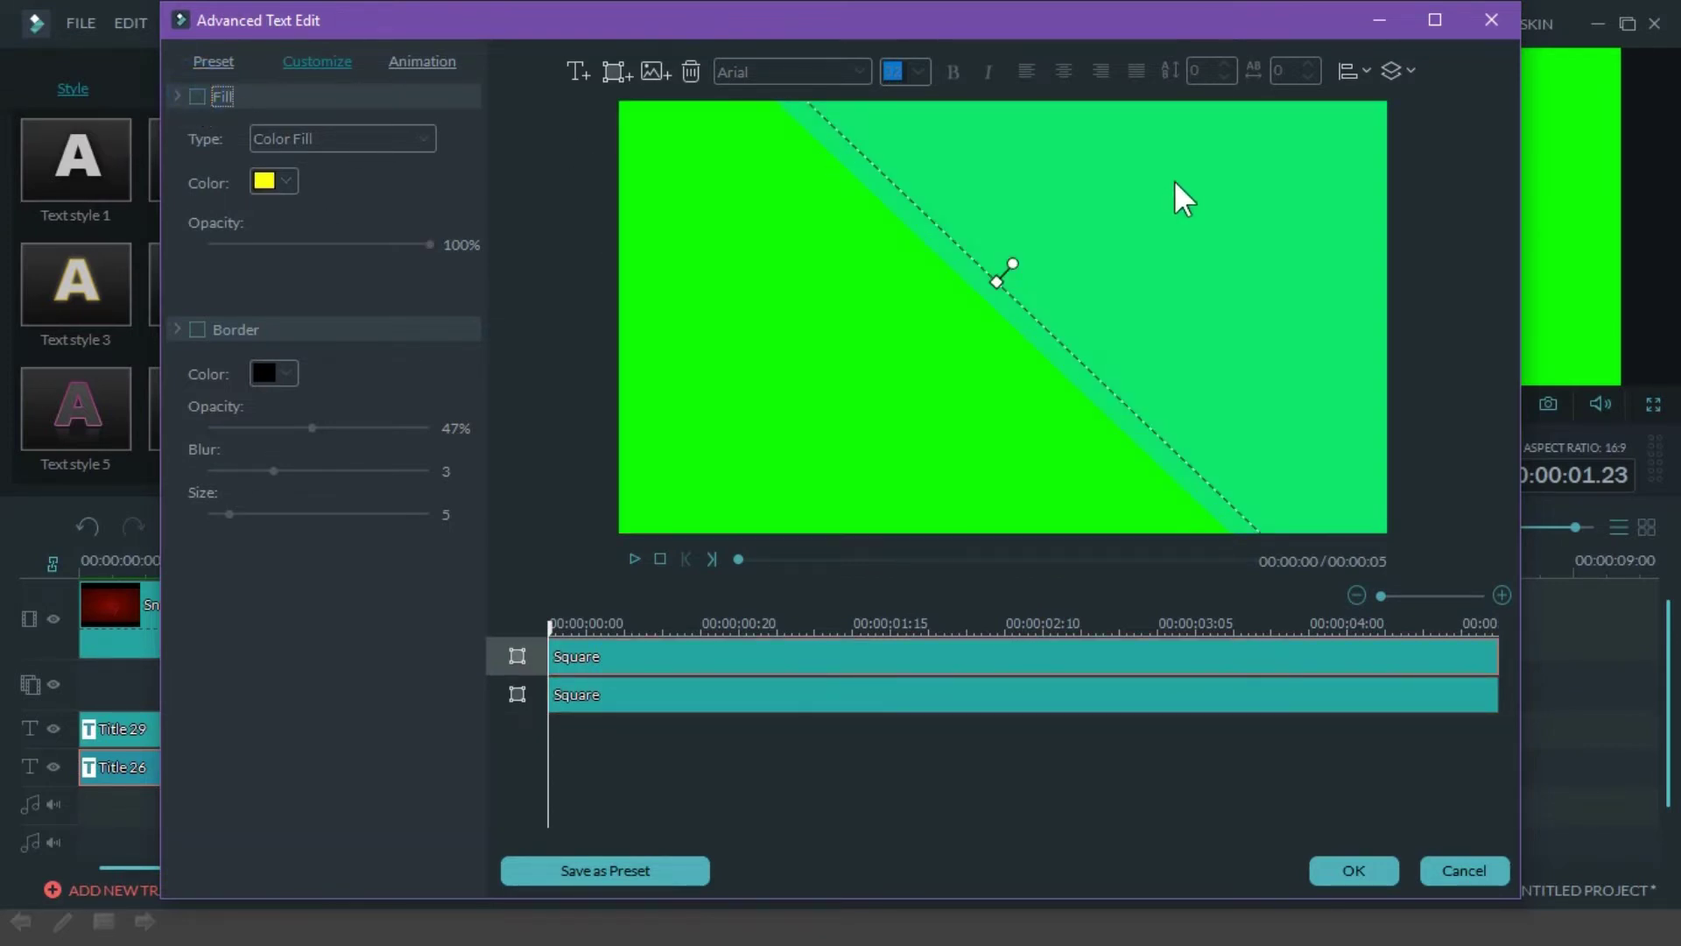
Step: Set the blue square's fill colour to bright green at 100% opacity and apply the advanced edits
{"action": "left_click", "coordinate": [859, 694]}
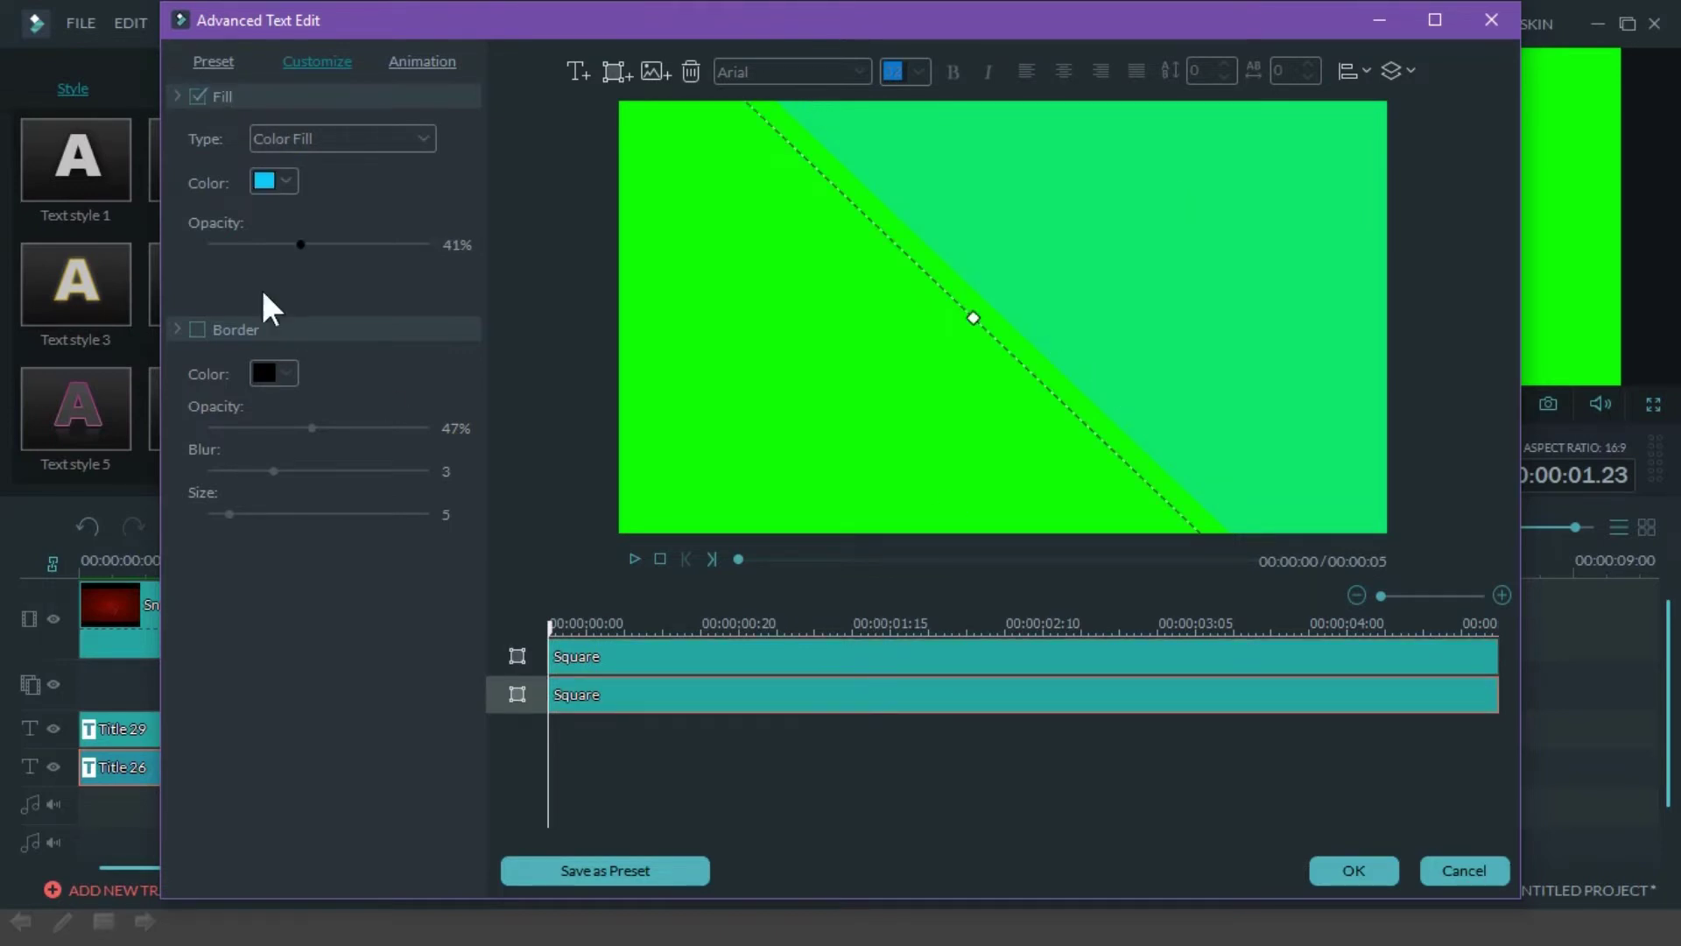
{"action": "left_click", "coordinate": [286, 180]}
{"action": "left_click", "coordinate": [317, 264]}
{"action": "left_click_drag", "start_coordinate": [300, 242], "coordinate": [645, 260]}
{"action": "left_click", "coordinate": [1355, 871]}
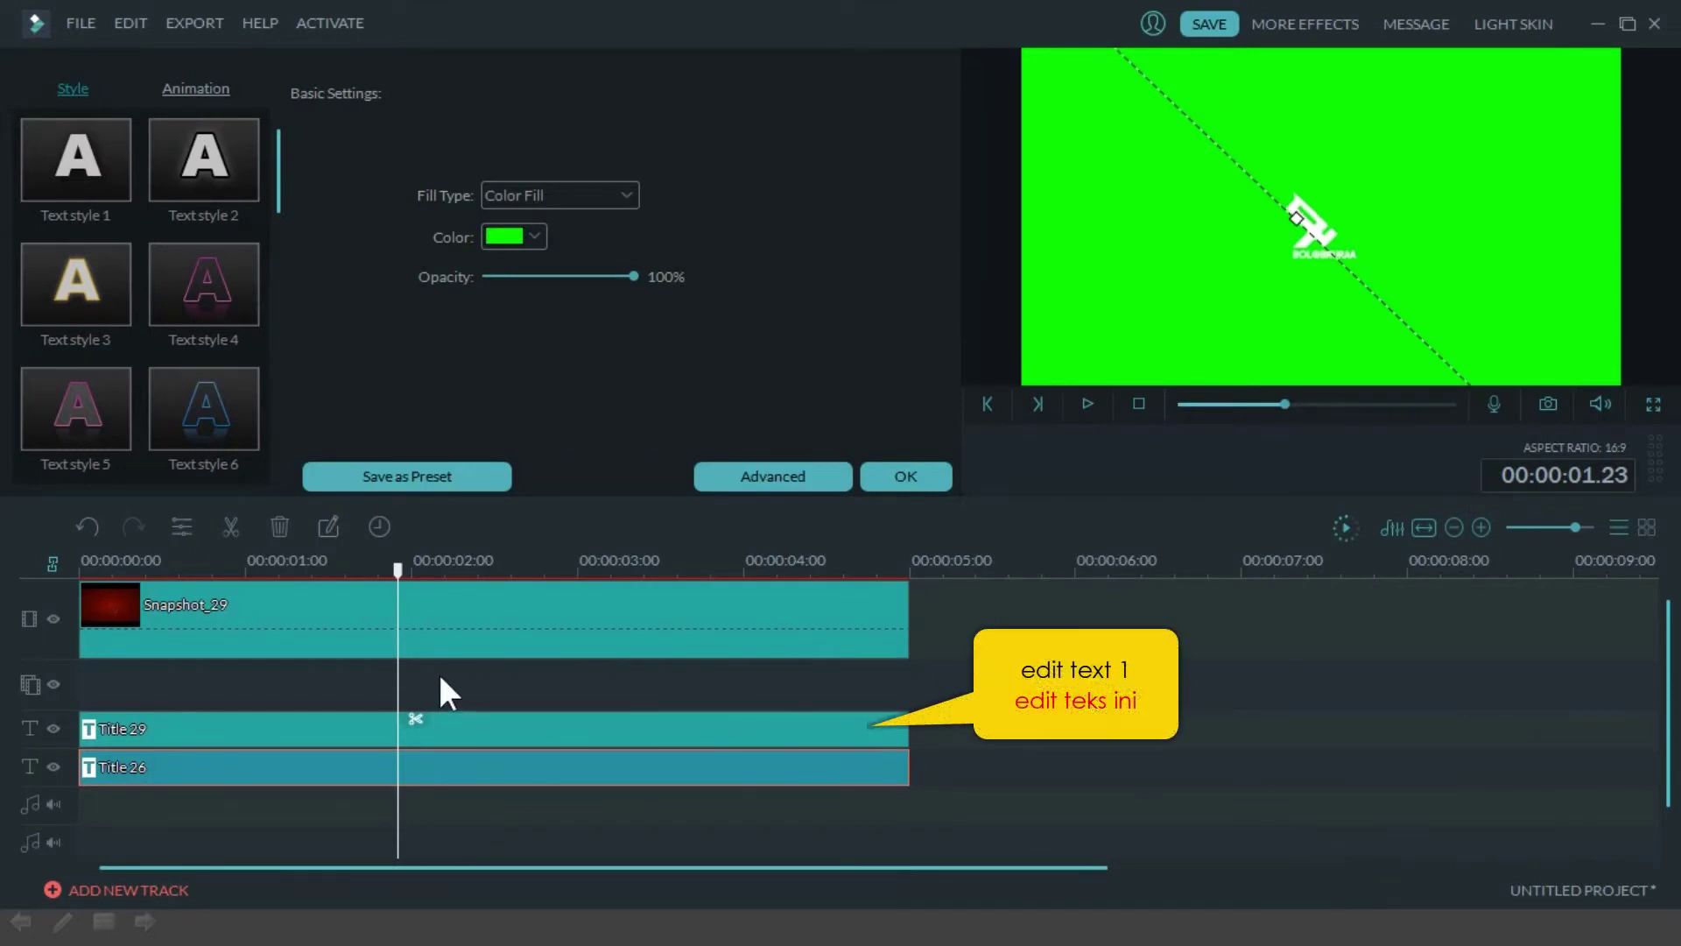
Step: Open the Title 29 clip for advanced editing and apply the Right Dir Insert animation to the logo image
{"action": "right_click", "coordinate": [541, 720]}
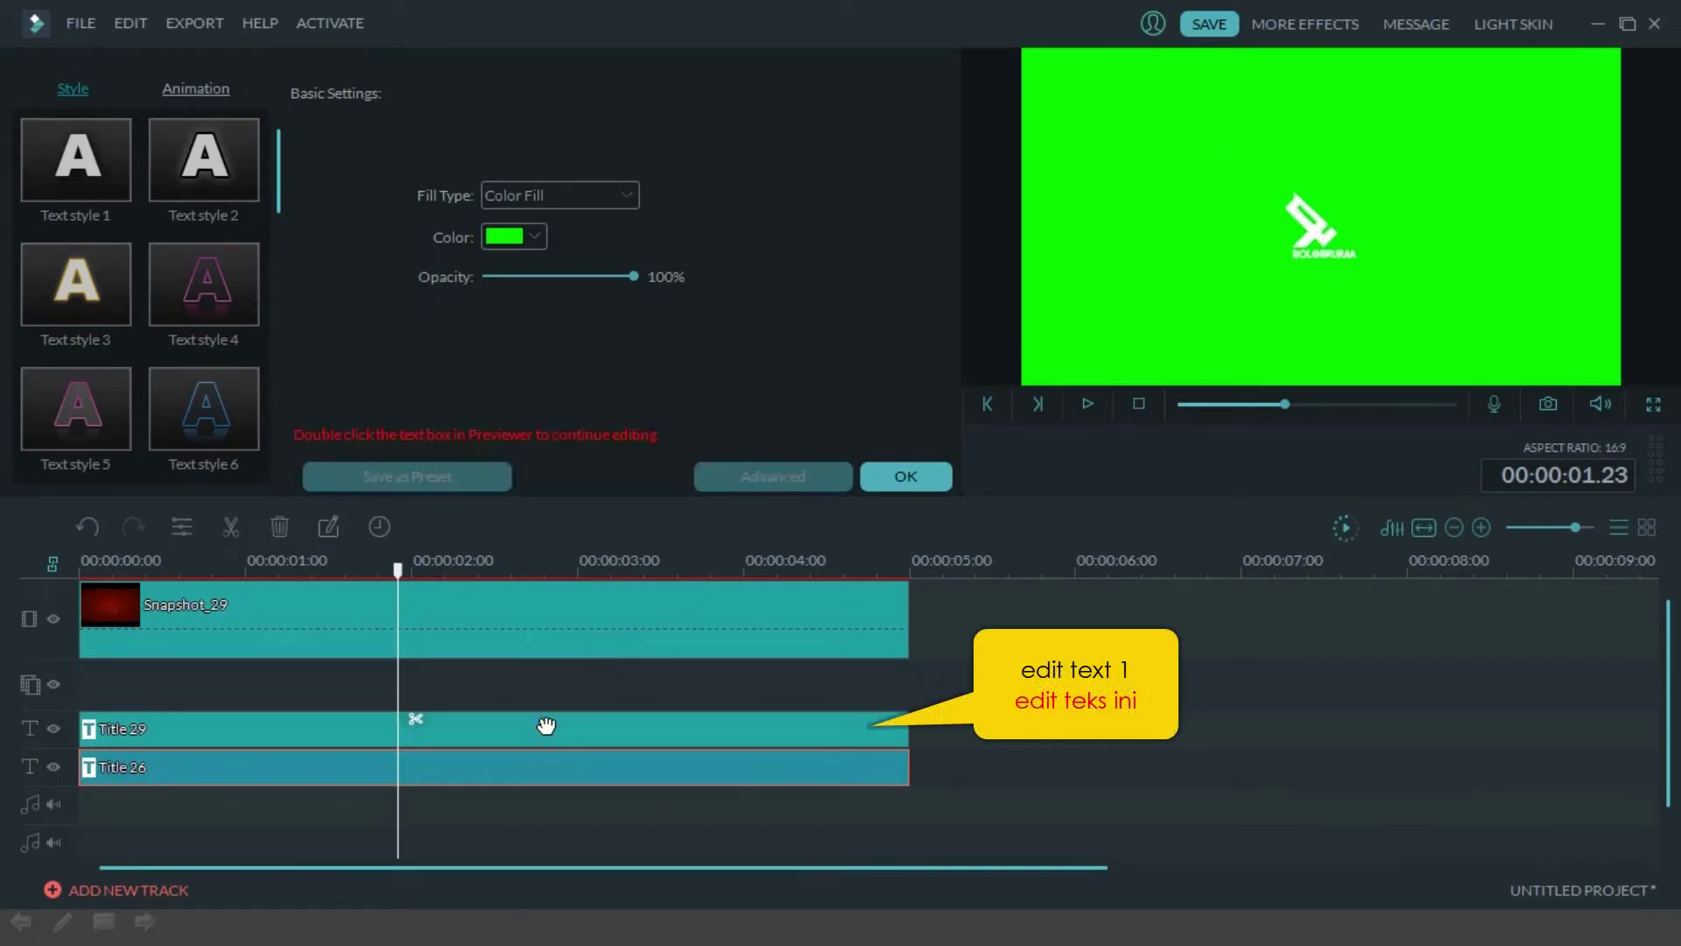
{"action": "left_click", "coordinate": [623, 638]}
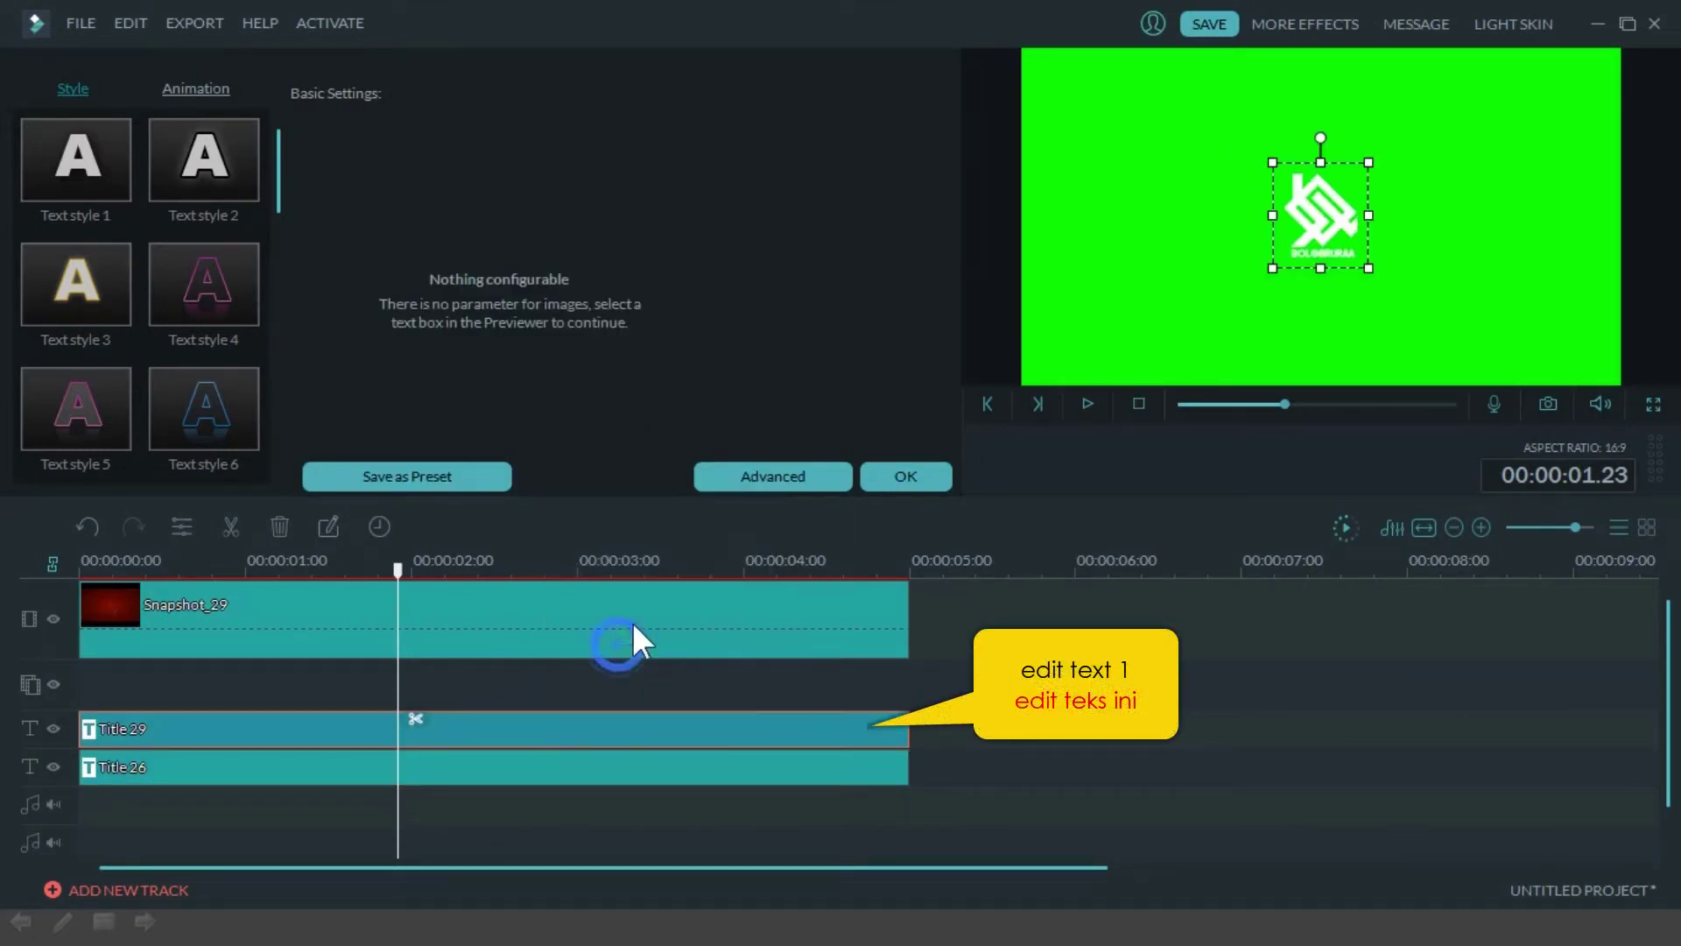
{"action": "left_click", "coordinate": [739, 478]}
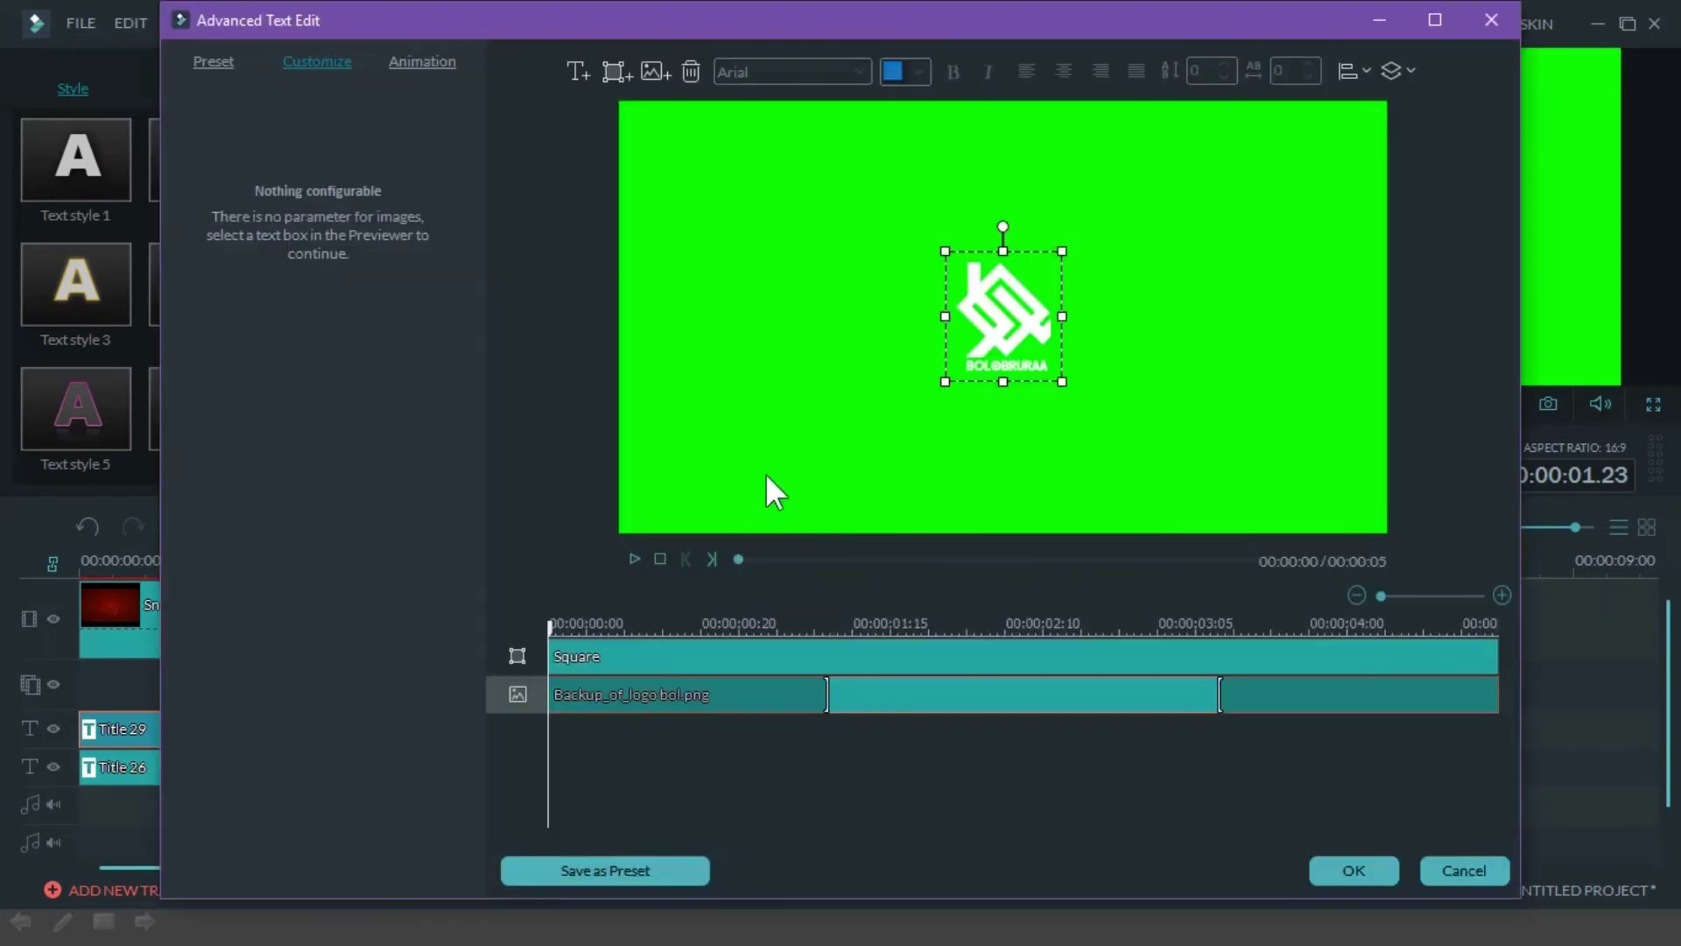
{"action": "left_click", "coordinate": [438, 63]}
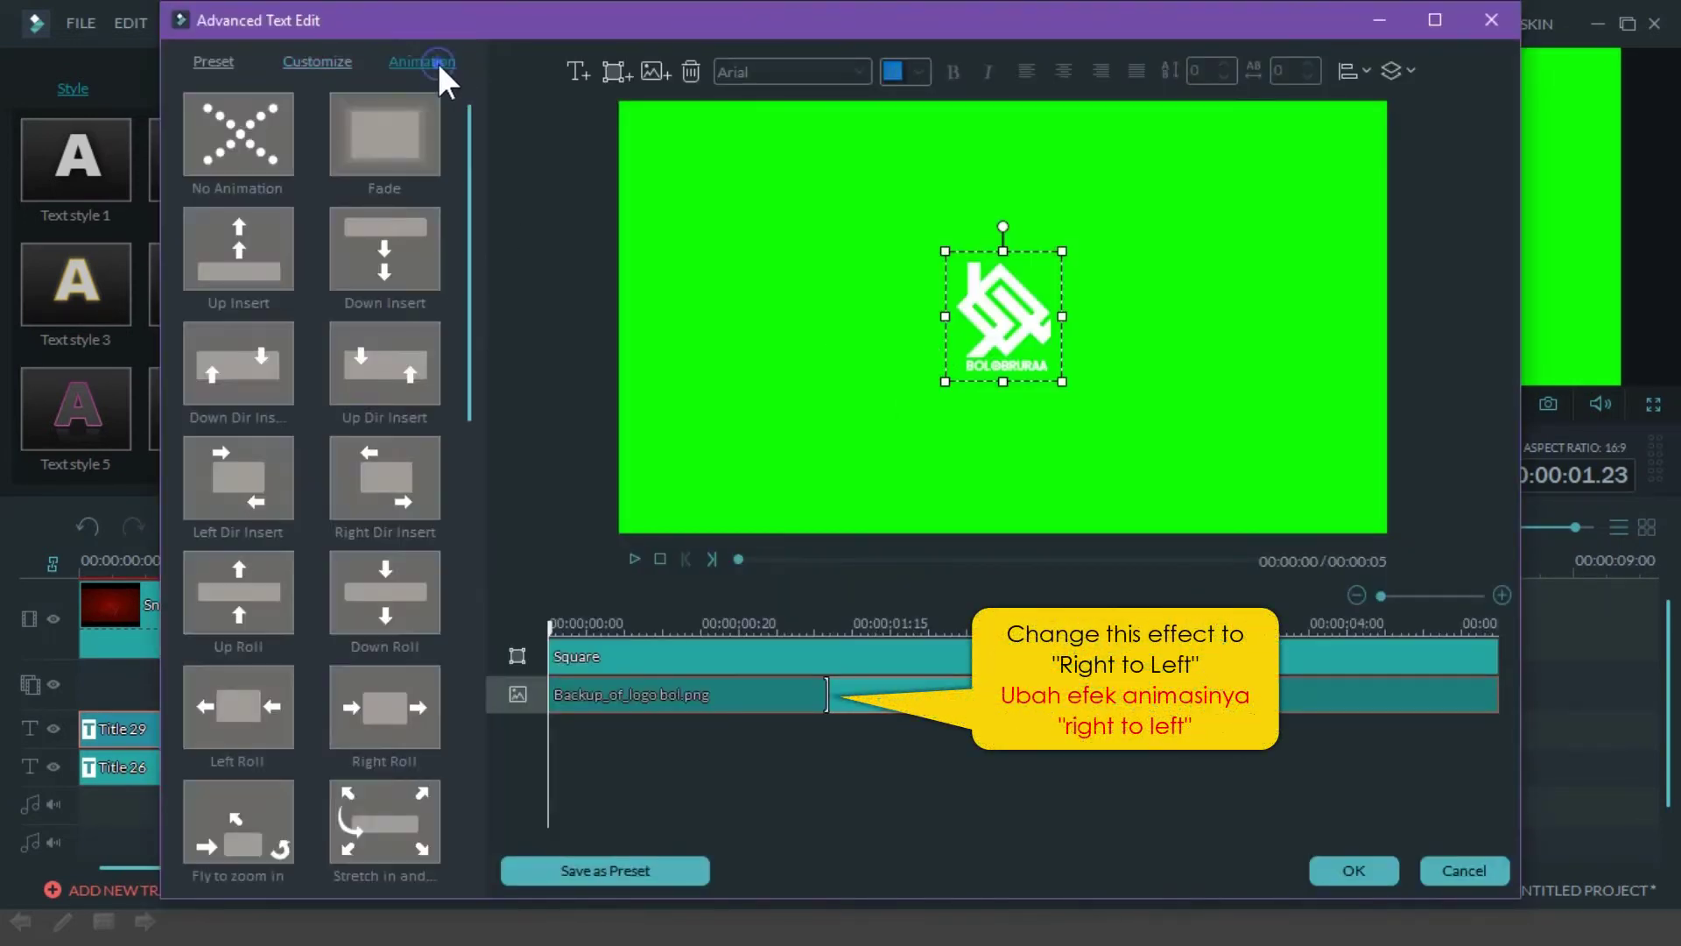
{"action": "double_click", "coordinate": [383, 485]}
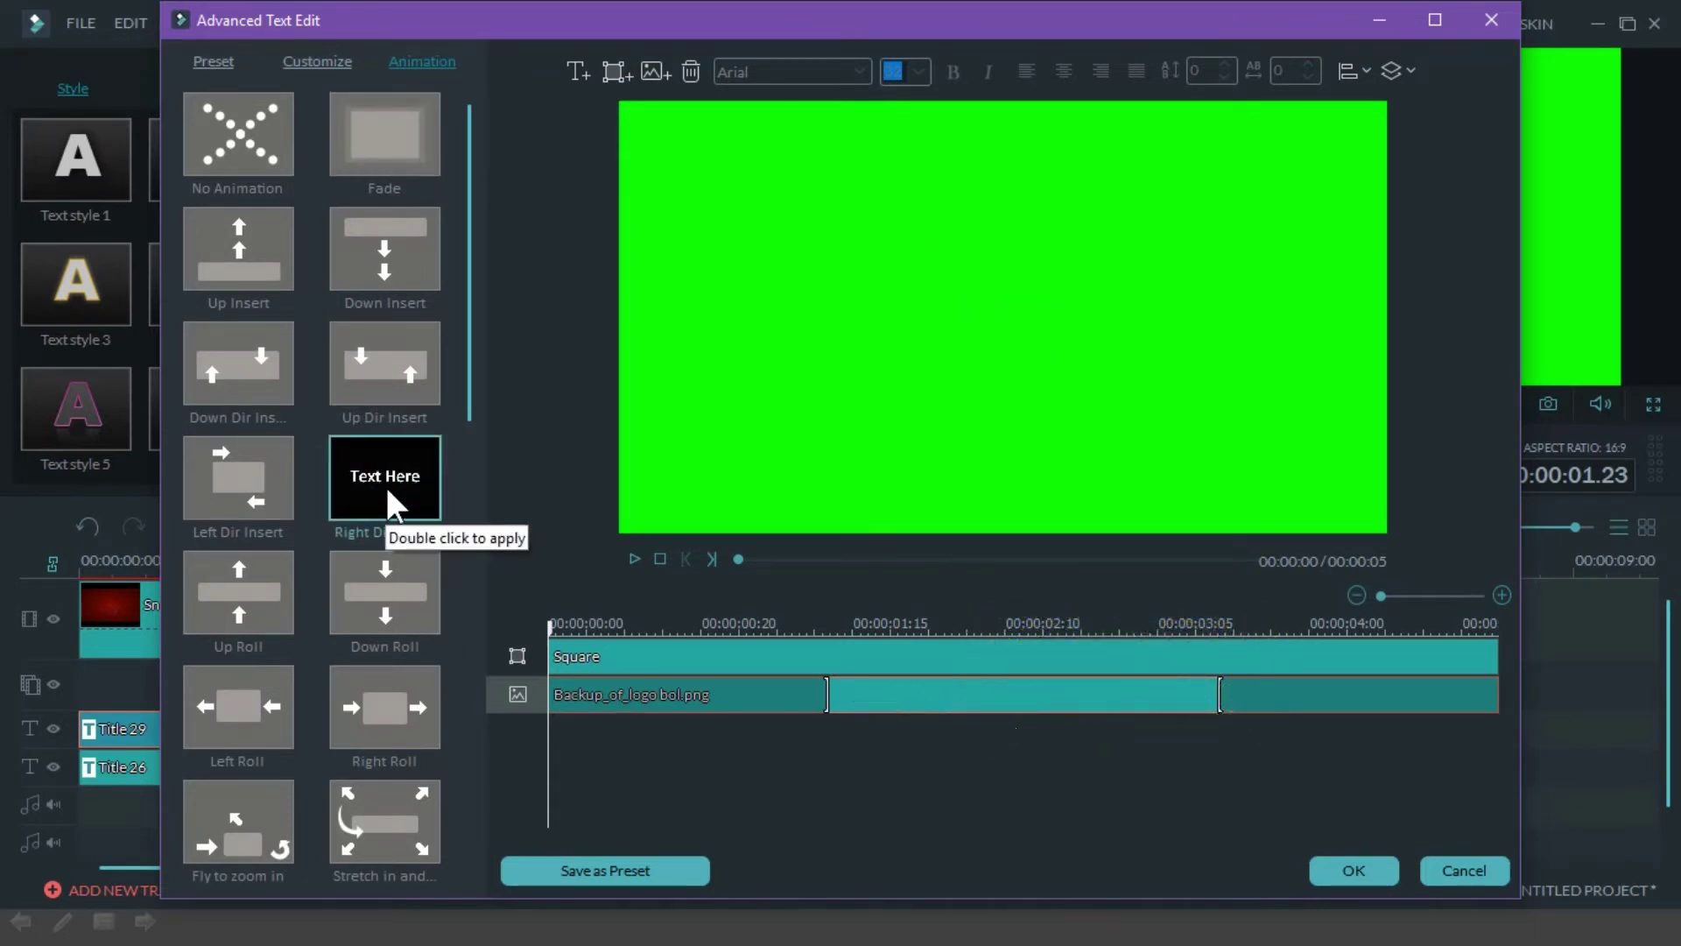
{"action": "left_click", "coordinate": [1364, 865]}
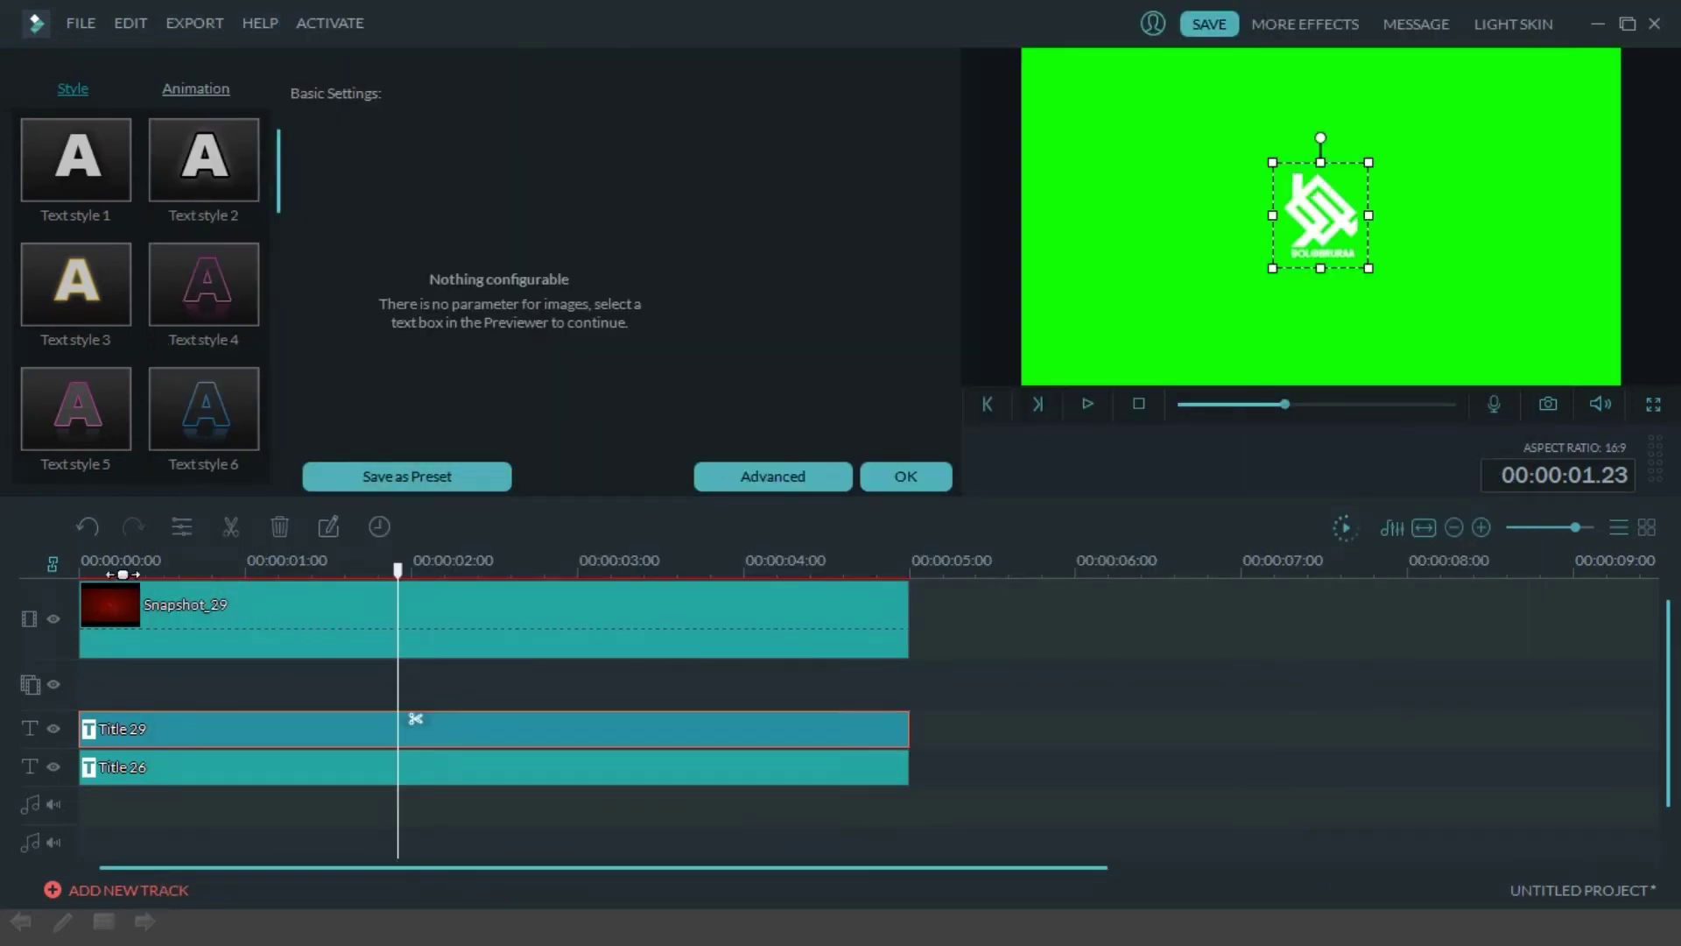
Step: Play the project from the start to preview the logo's new animation
{"action": "left_click", "coordinate": [79, 567]}
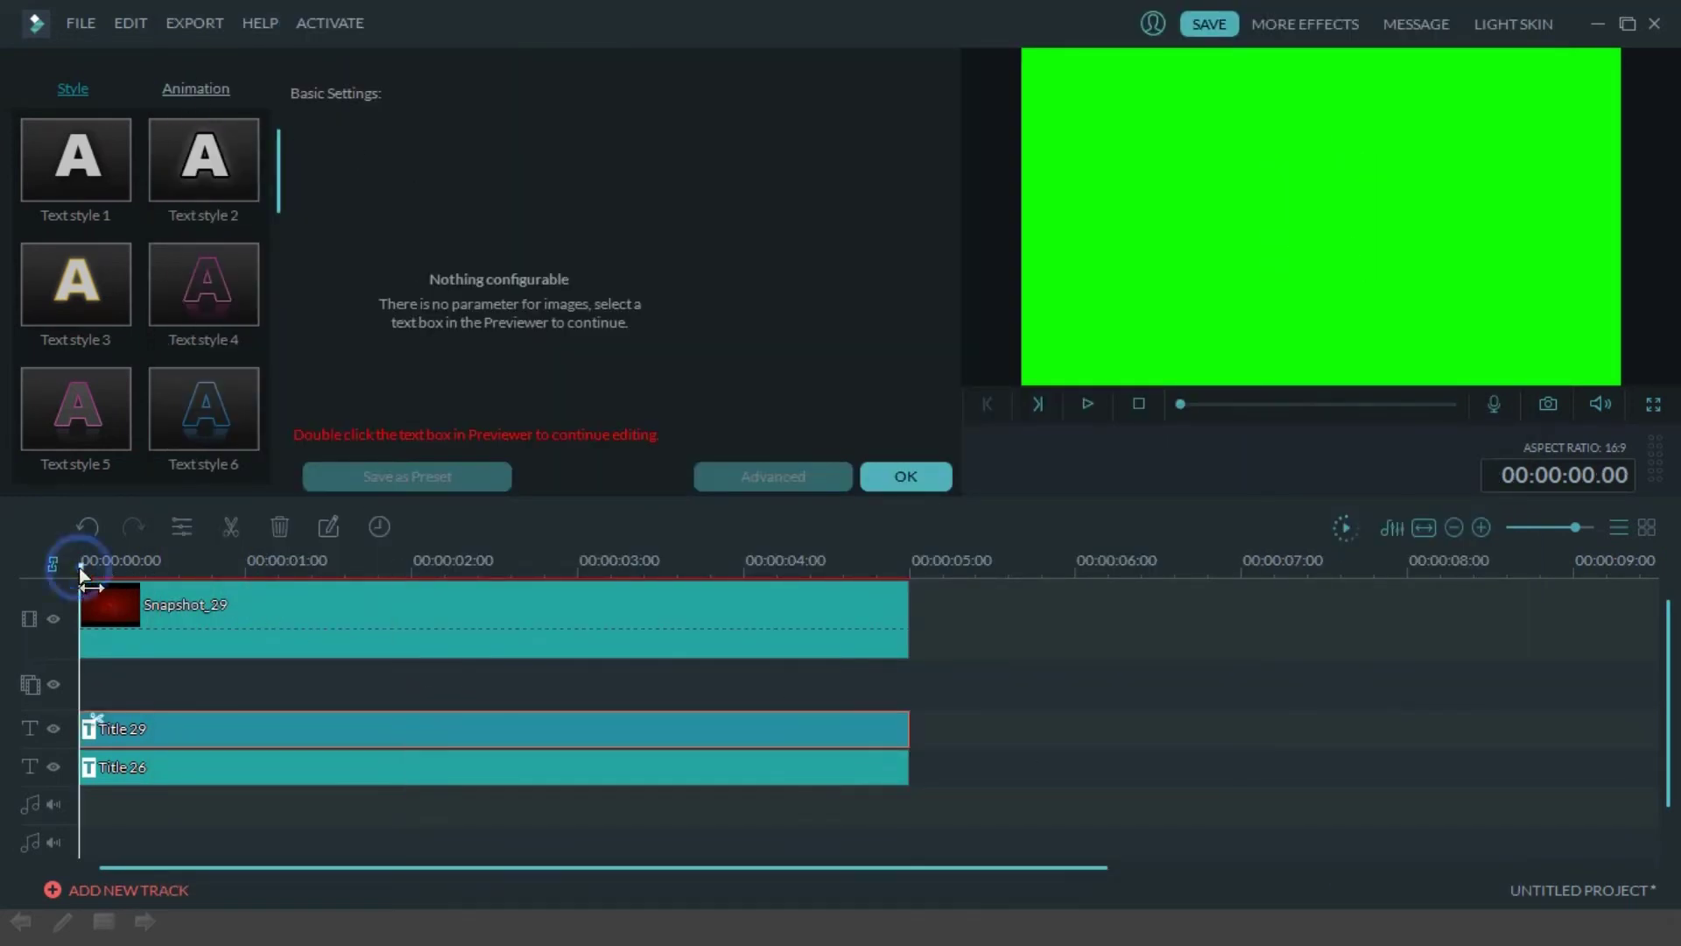
{"action": "left_click", "coordinate": [1095, 402]}
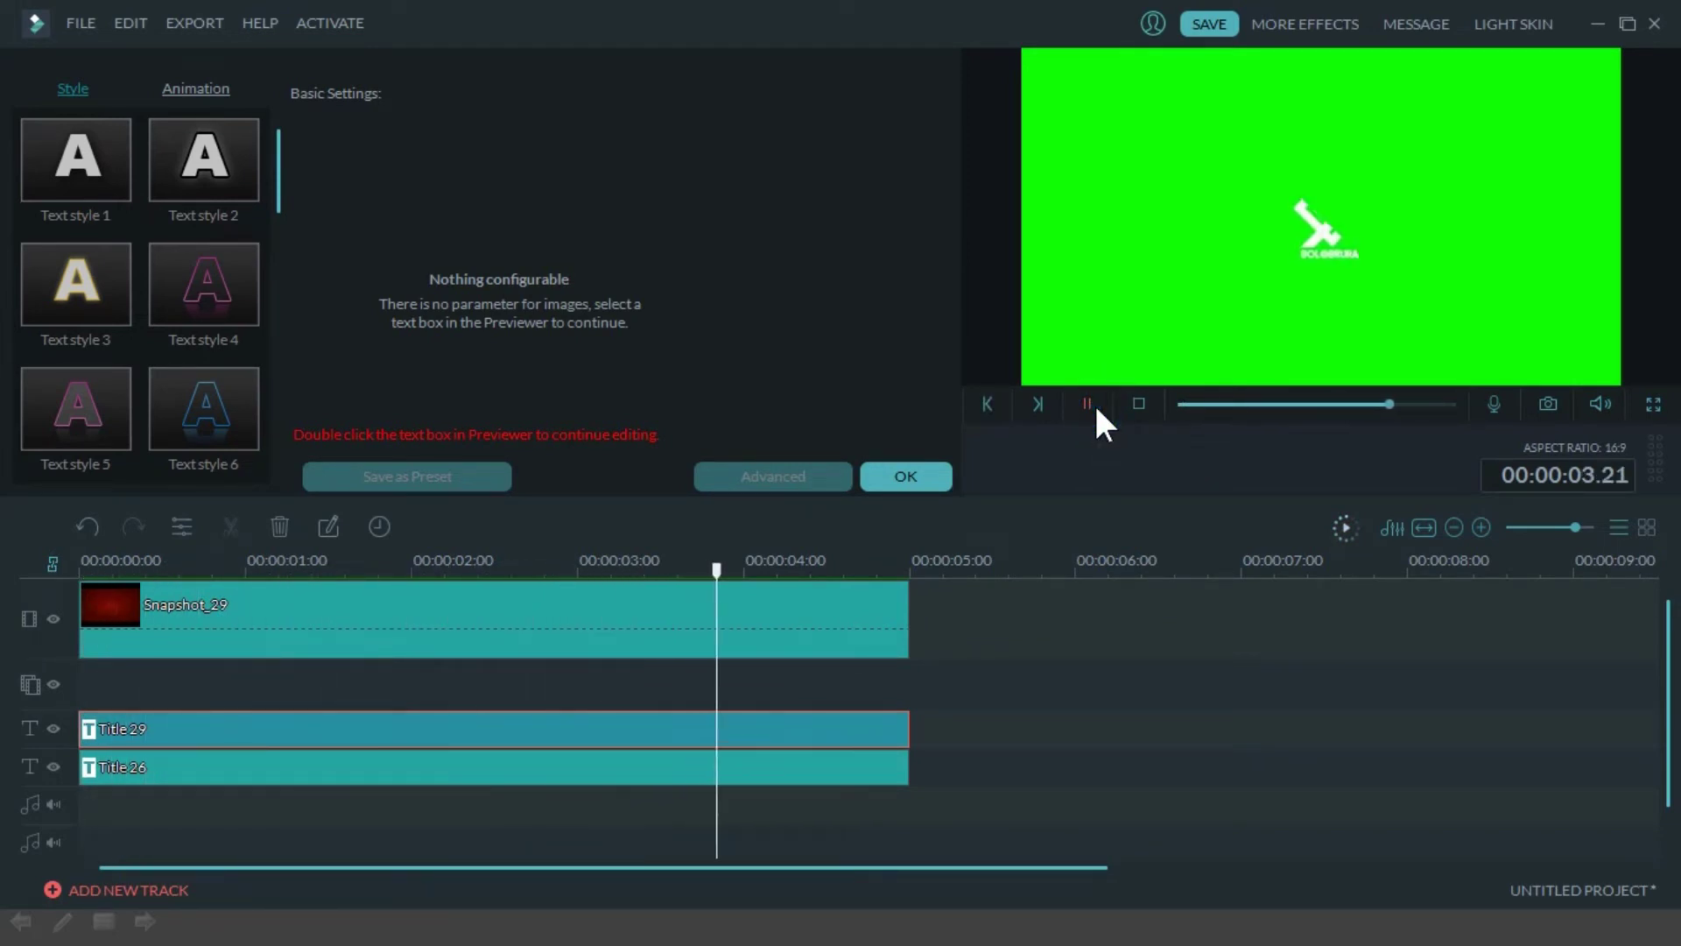
{"action": "left_click", "coordinate": [1095, 404]}
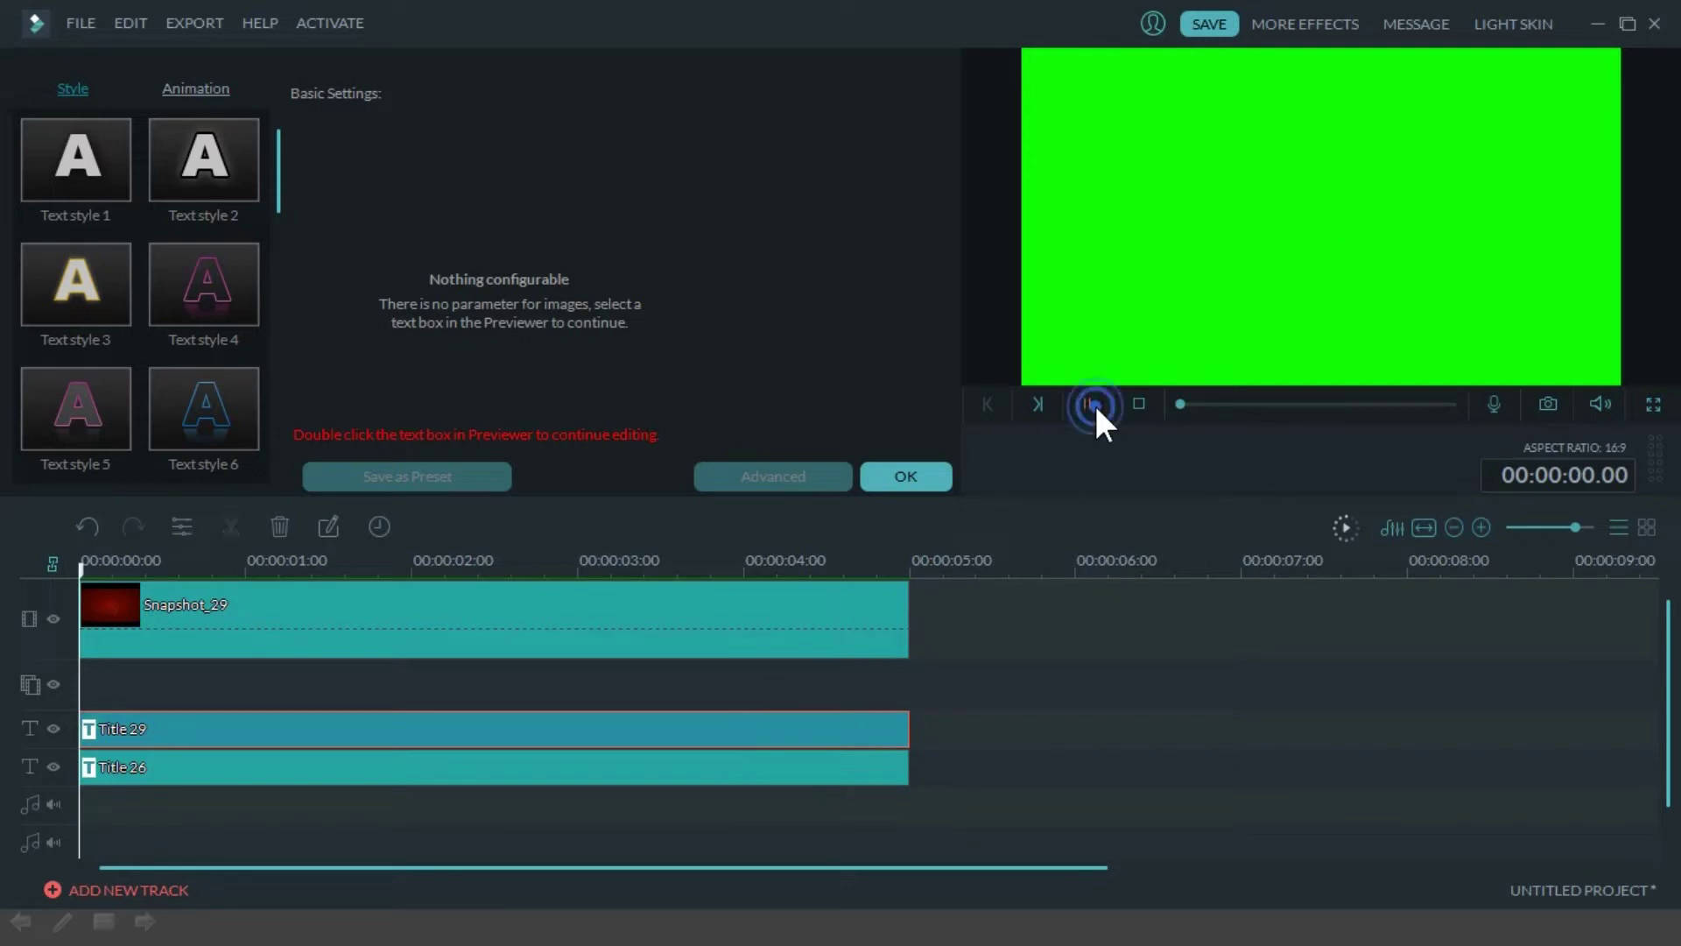
Step: Start creating a video file from the project and name the output file2
{"action": "left_click", "coordinate": [194, 23]}
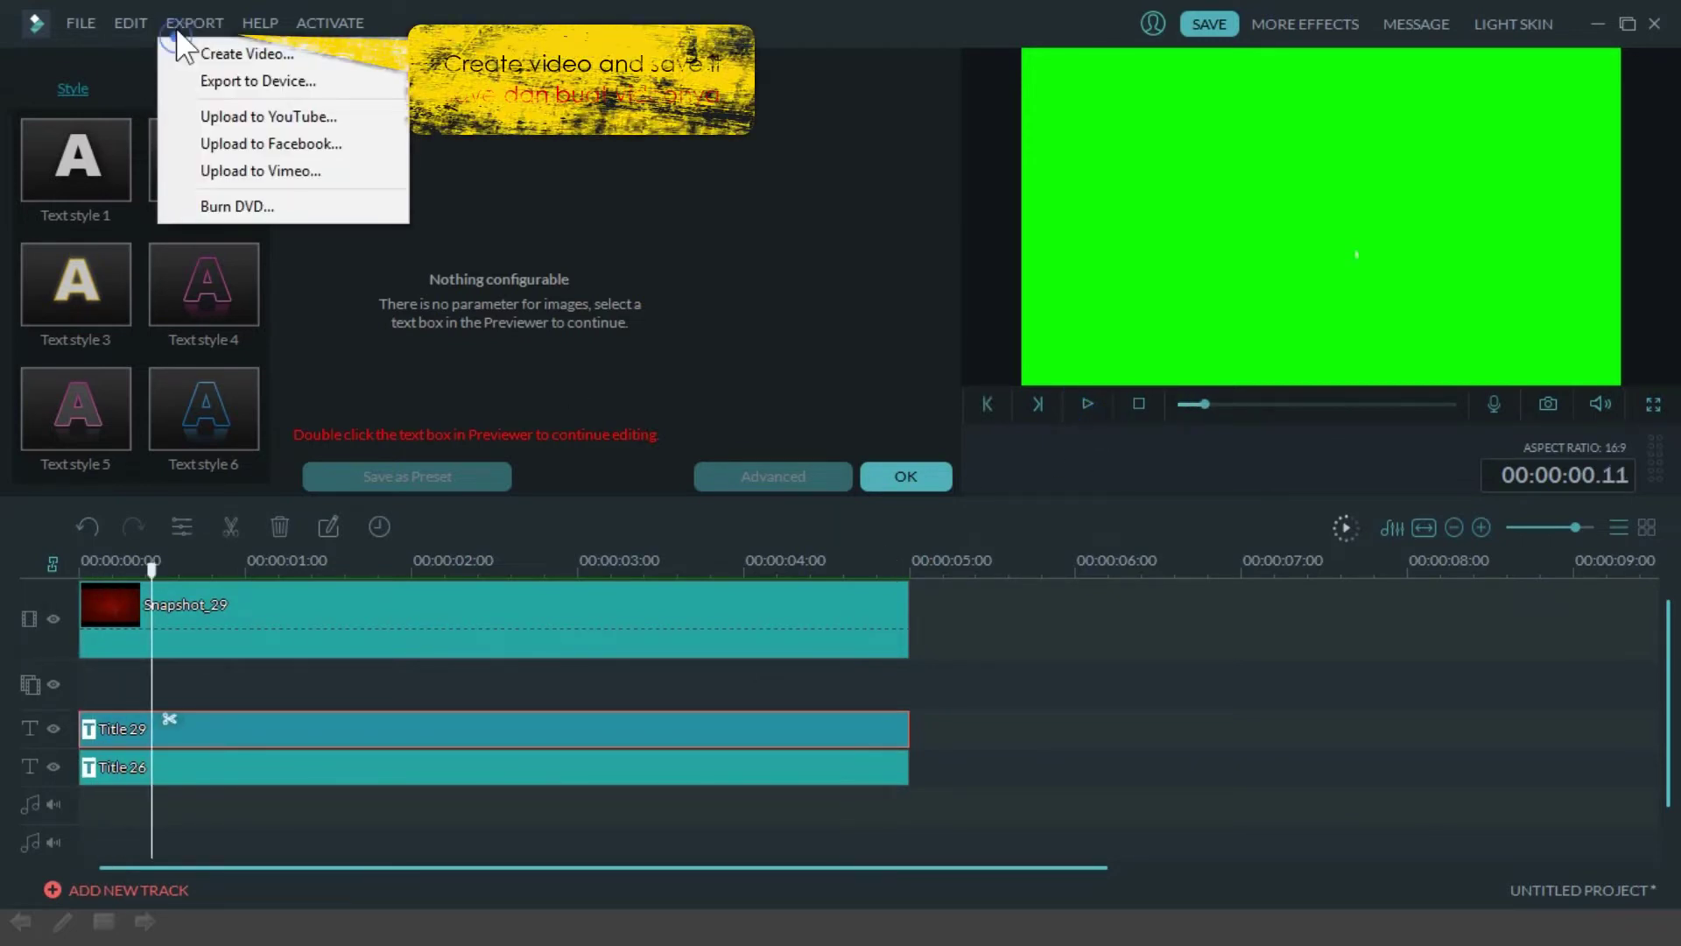
{"action": "left_click", "coordinate": [246, 52]}
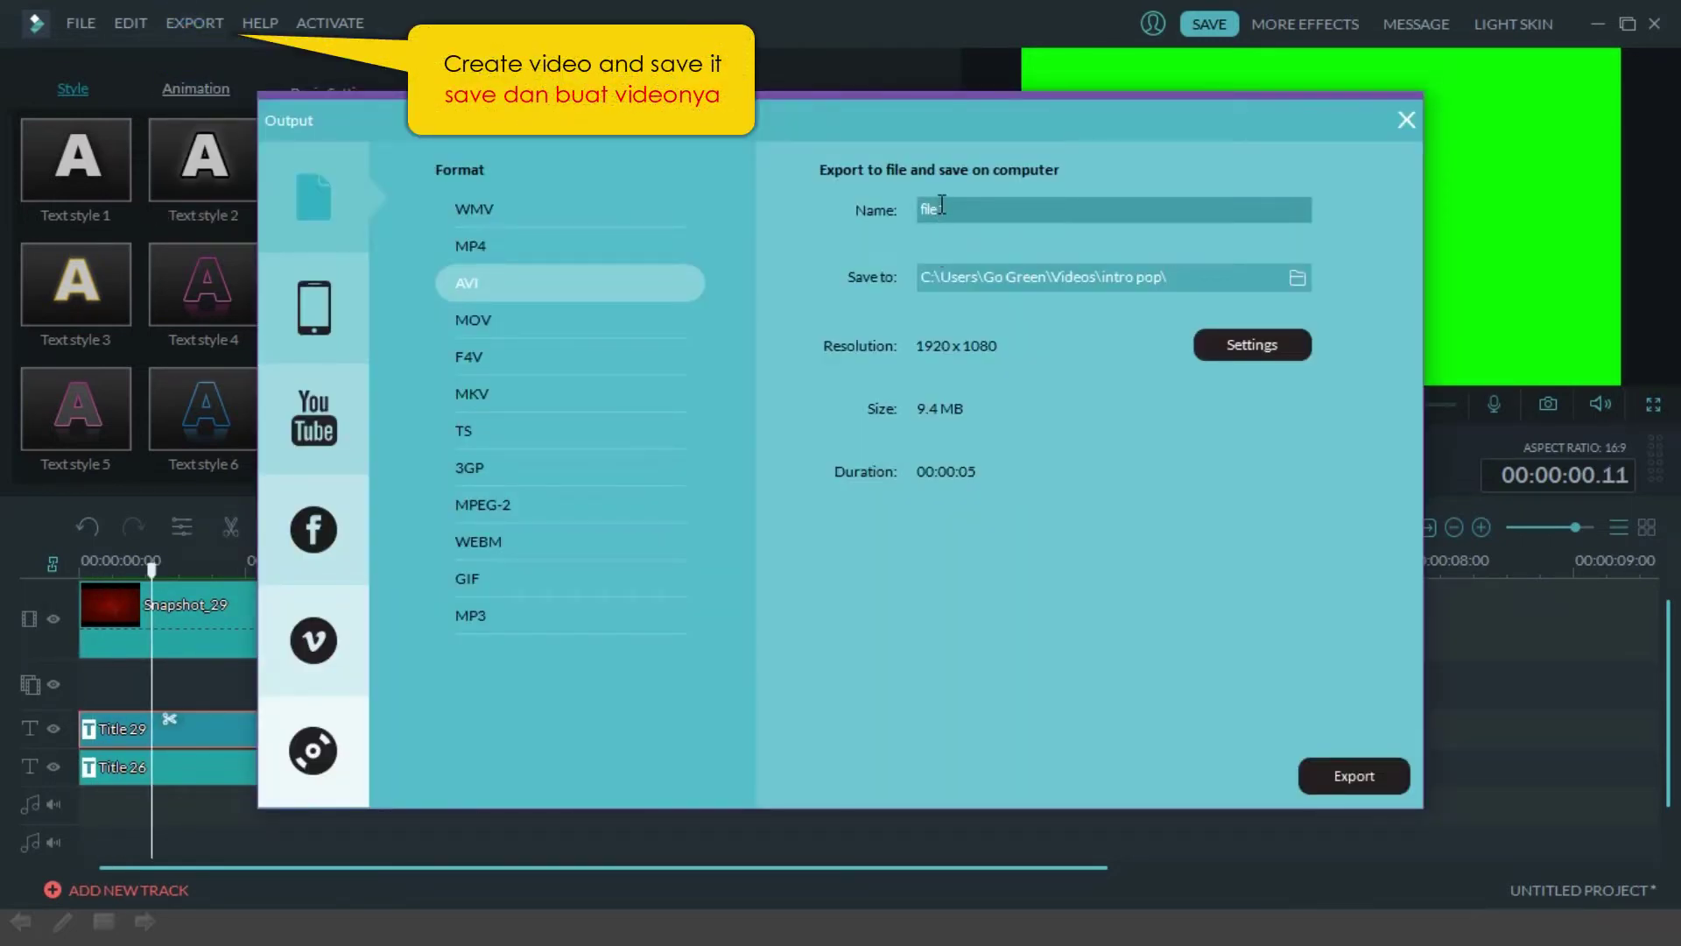
{"action": "double_click", "coordinate": [956, 206]}
{"action": "double_click", "coordinate": [975, 211]}
{"action": "double_click", "coordinate": [940, 207]}
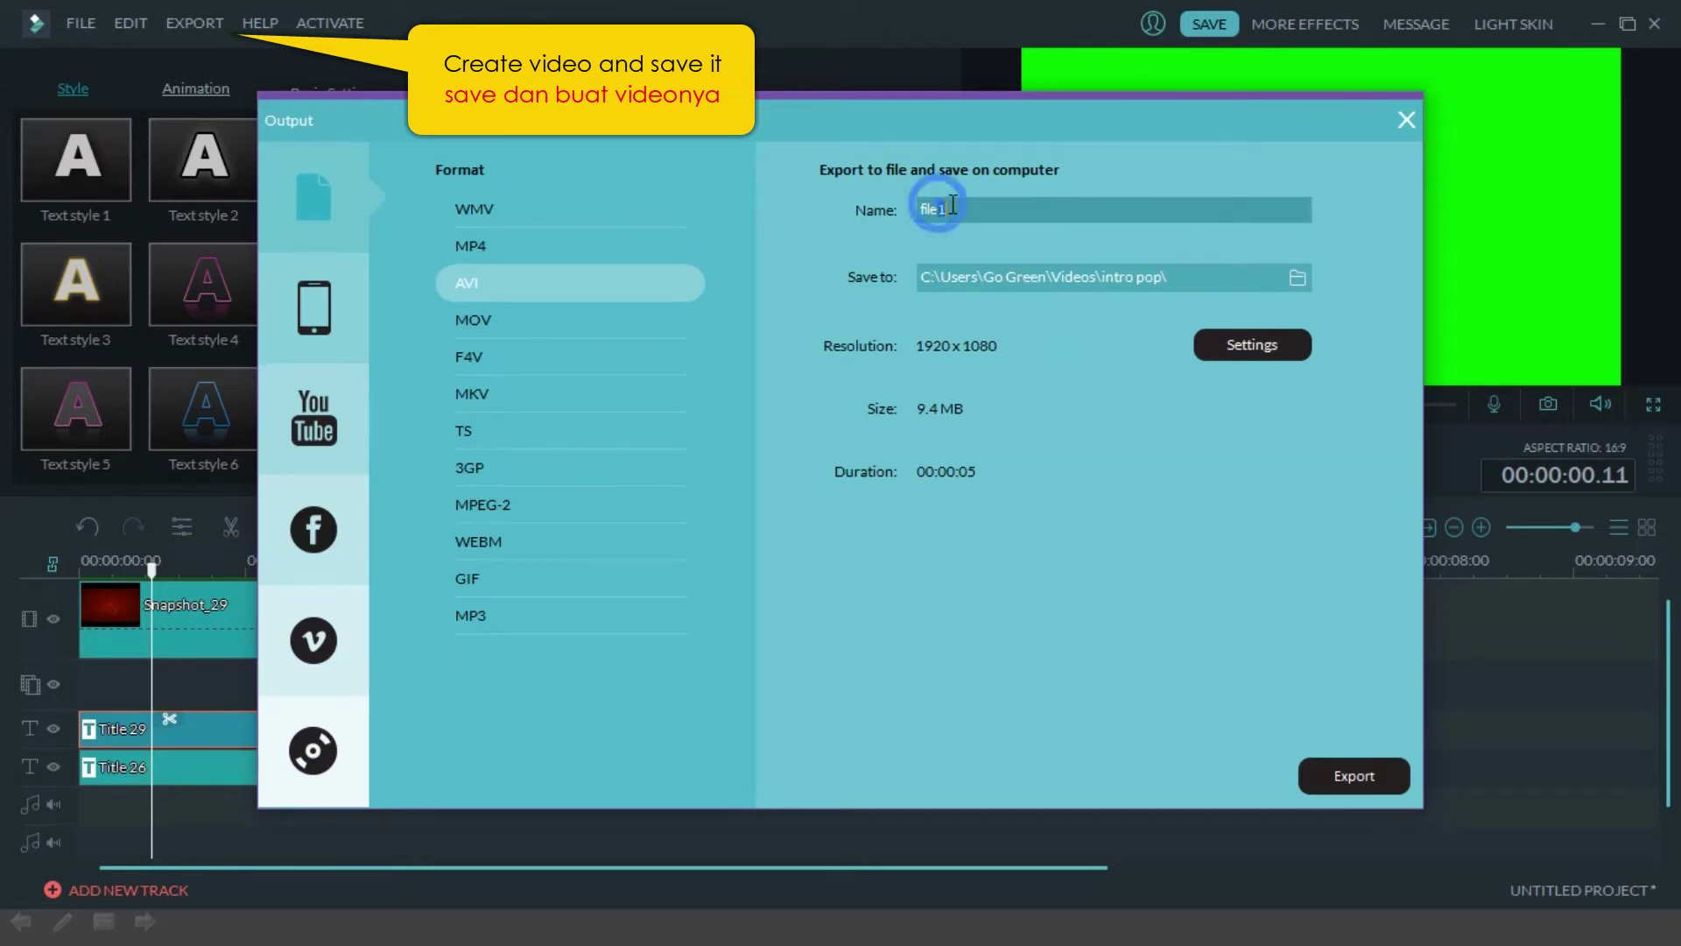
{"action": "type", "text": "2"}
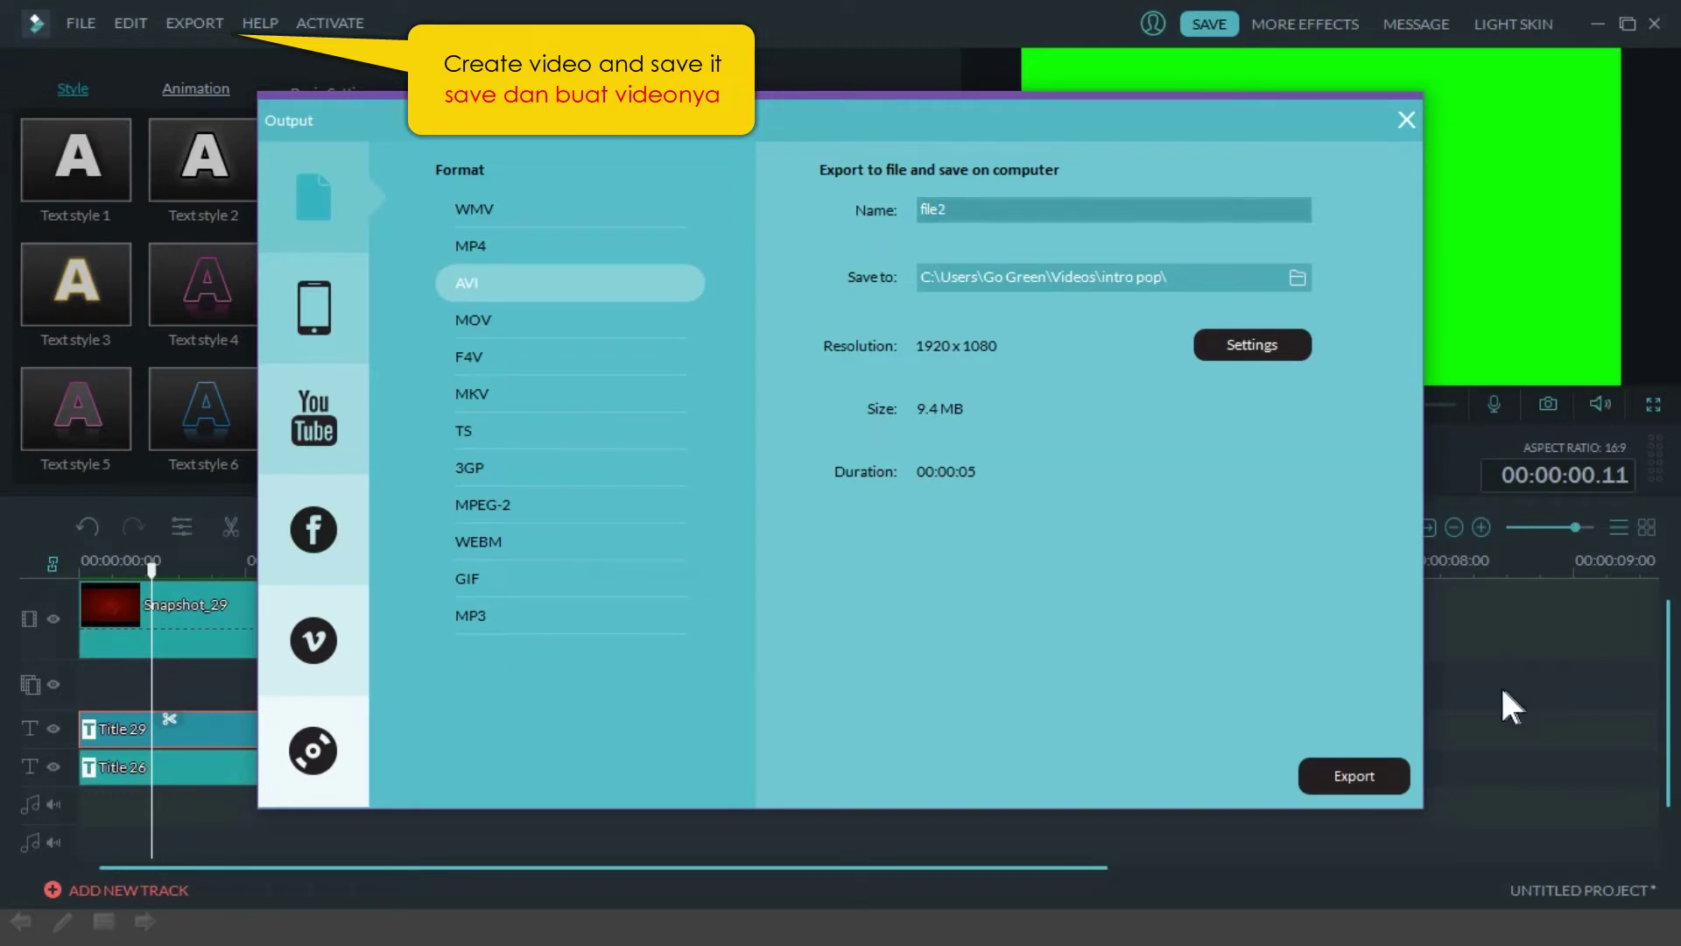
Step: Export file2 as an AVI video to the intro pop folder and close the output window
{"action": "left_click", "coordinate": [1355, 777]}
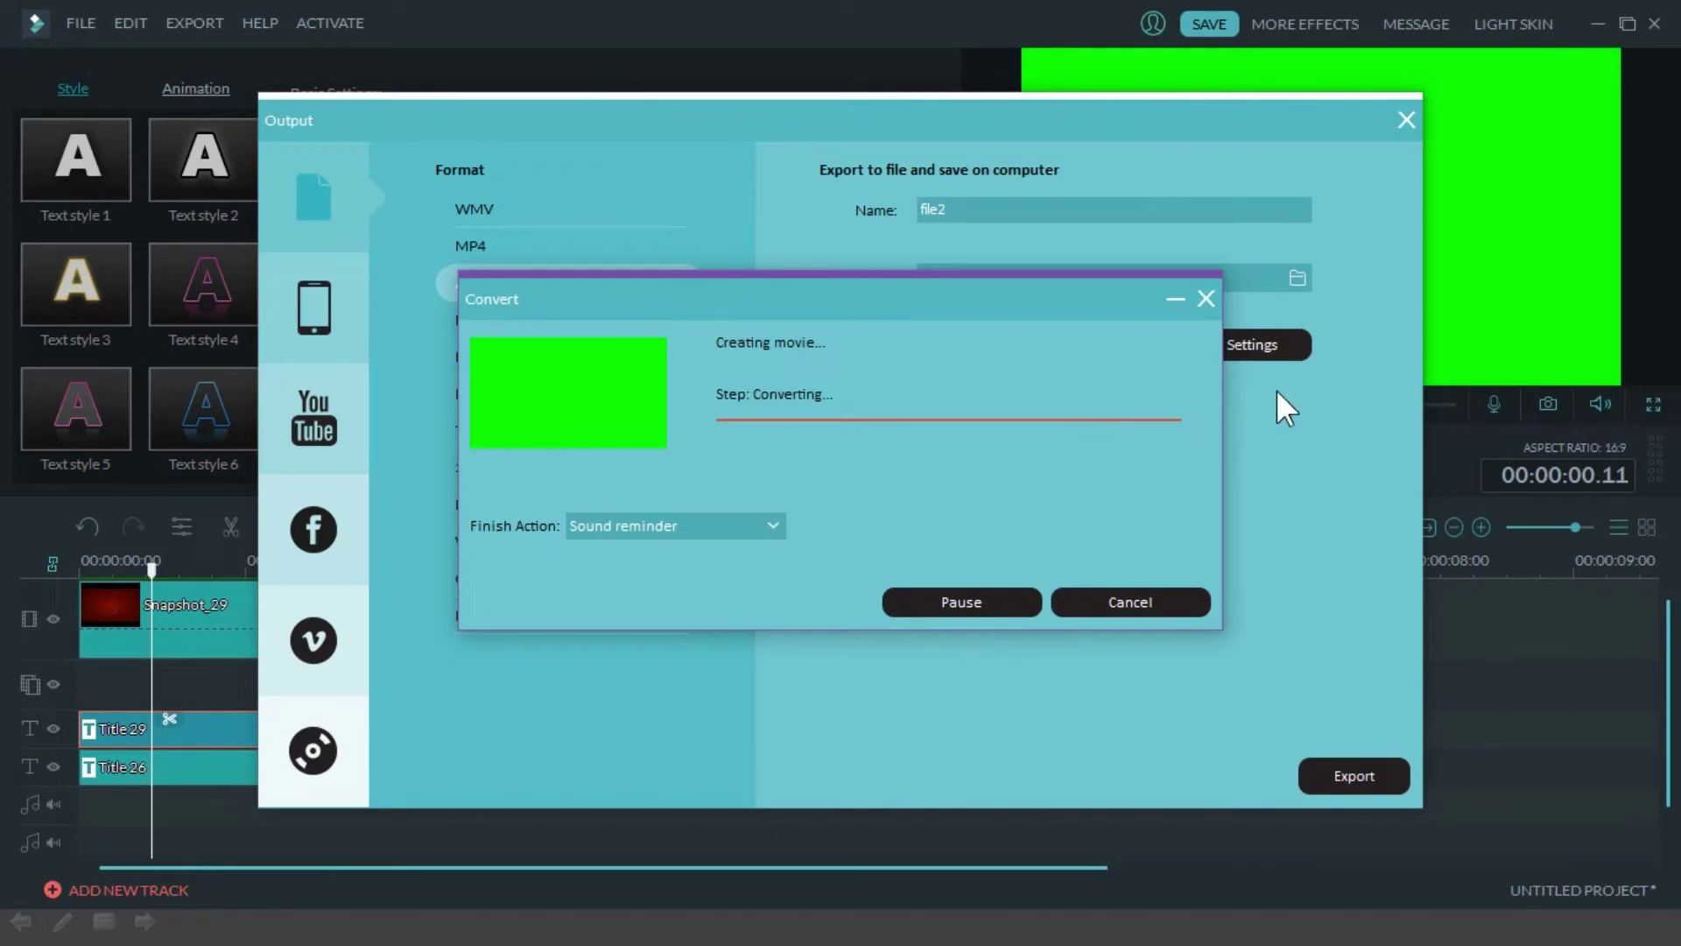
{"action": "left_click", "coordinate": [1121, 603]}
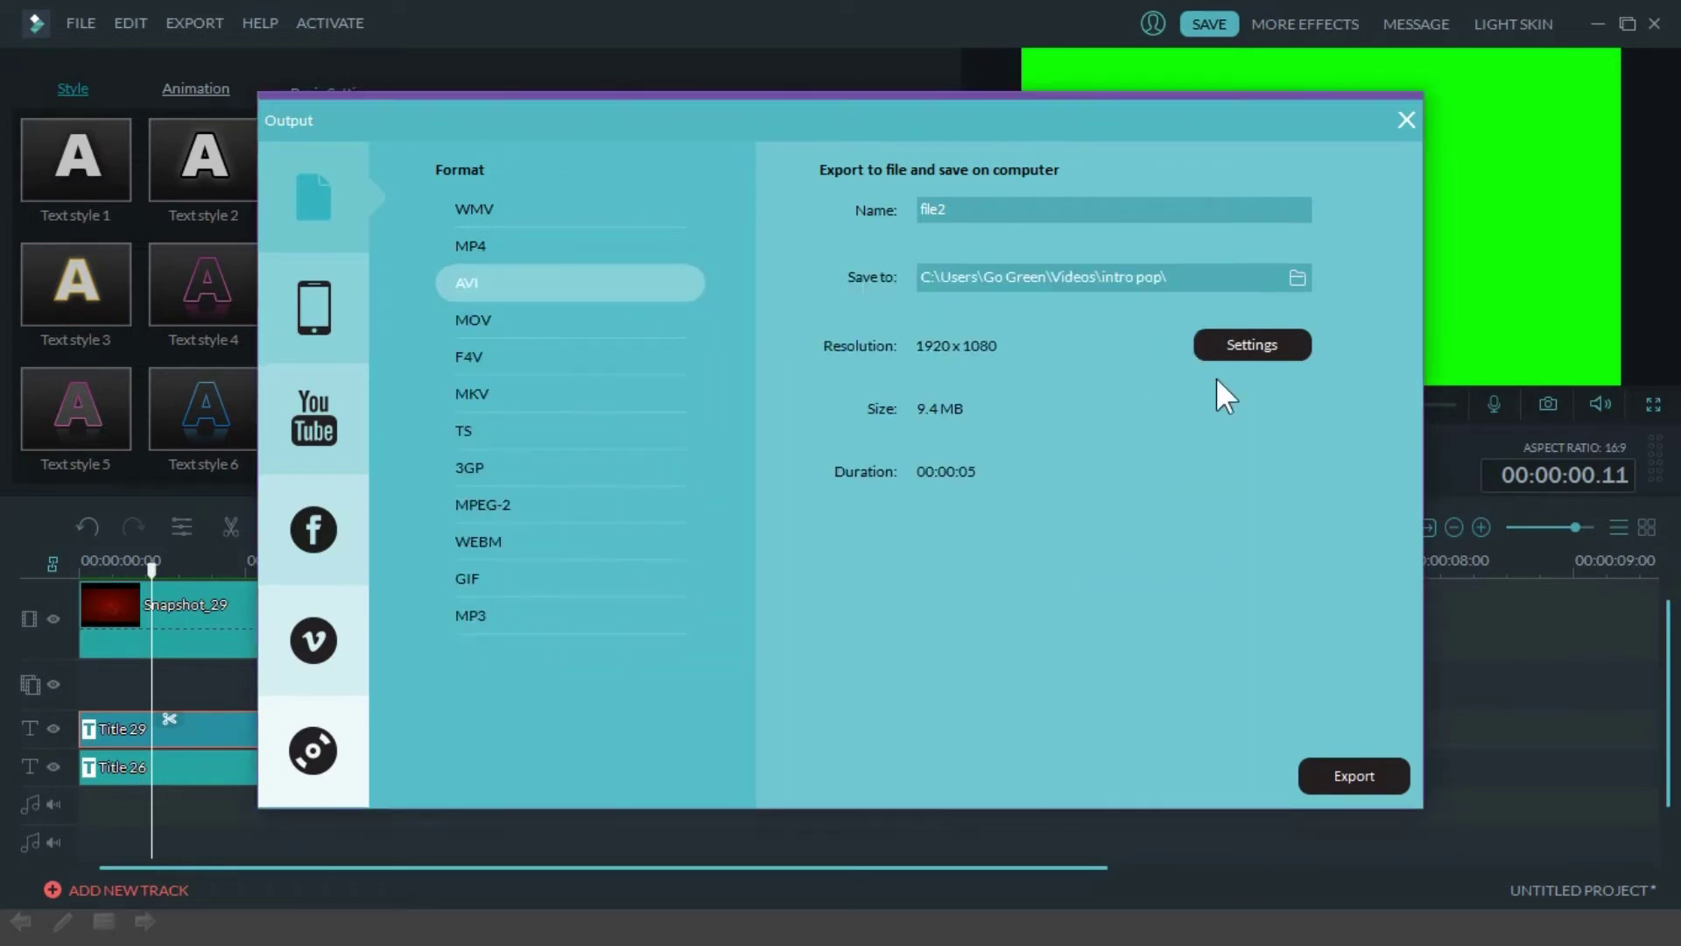
{"action": "left_click", "coordinate": [1405, 119]}
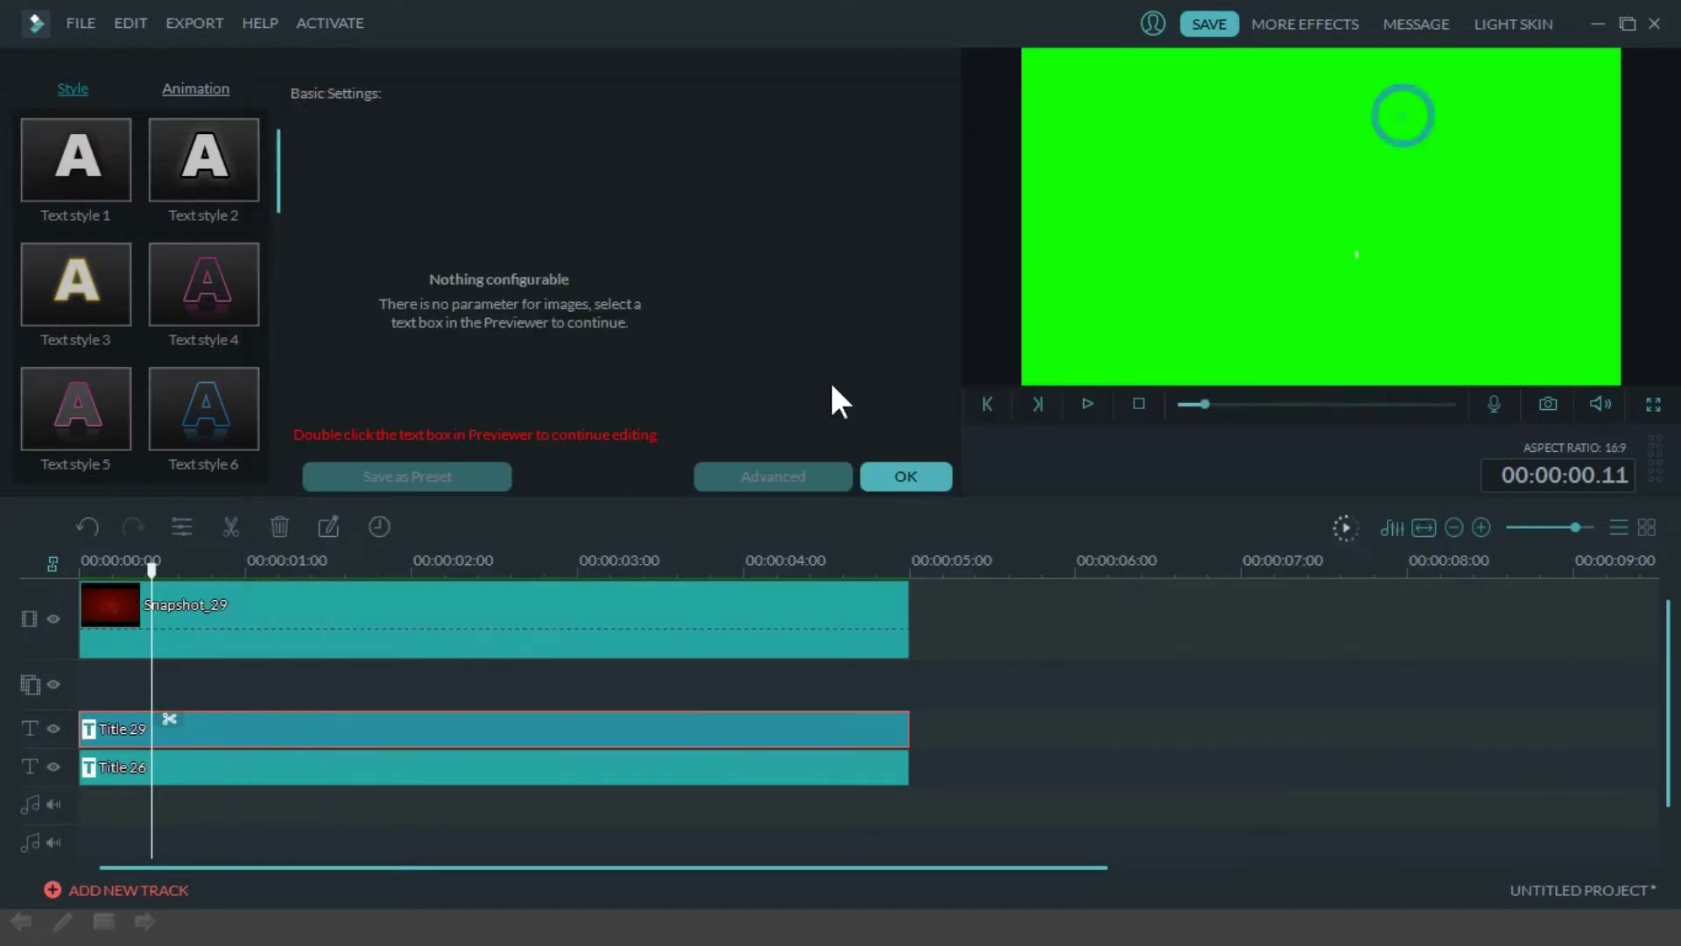
Step: Delete the Title 26 clip from the timeline
{"action": "left_click", "coordinate": [582, 774]}
{"action": "right_click", "coordinate": [582, 774]}
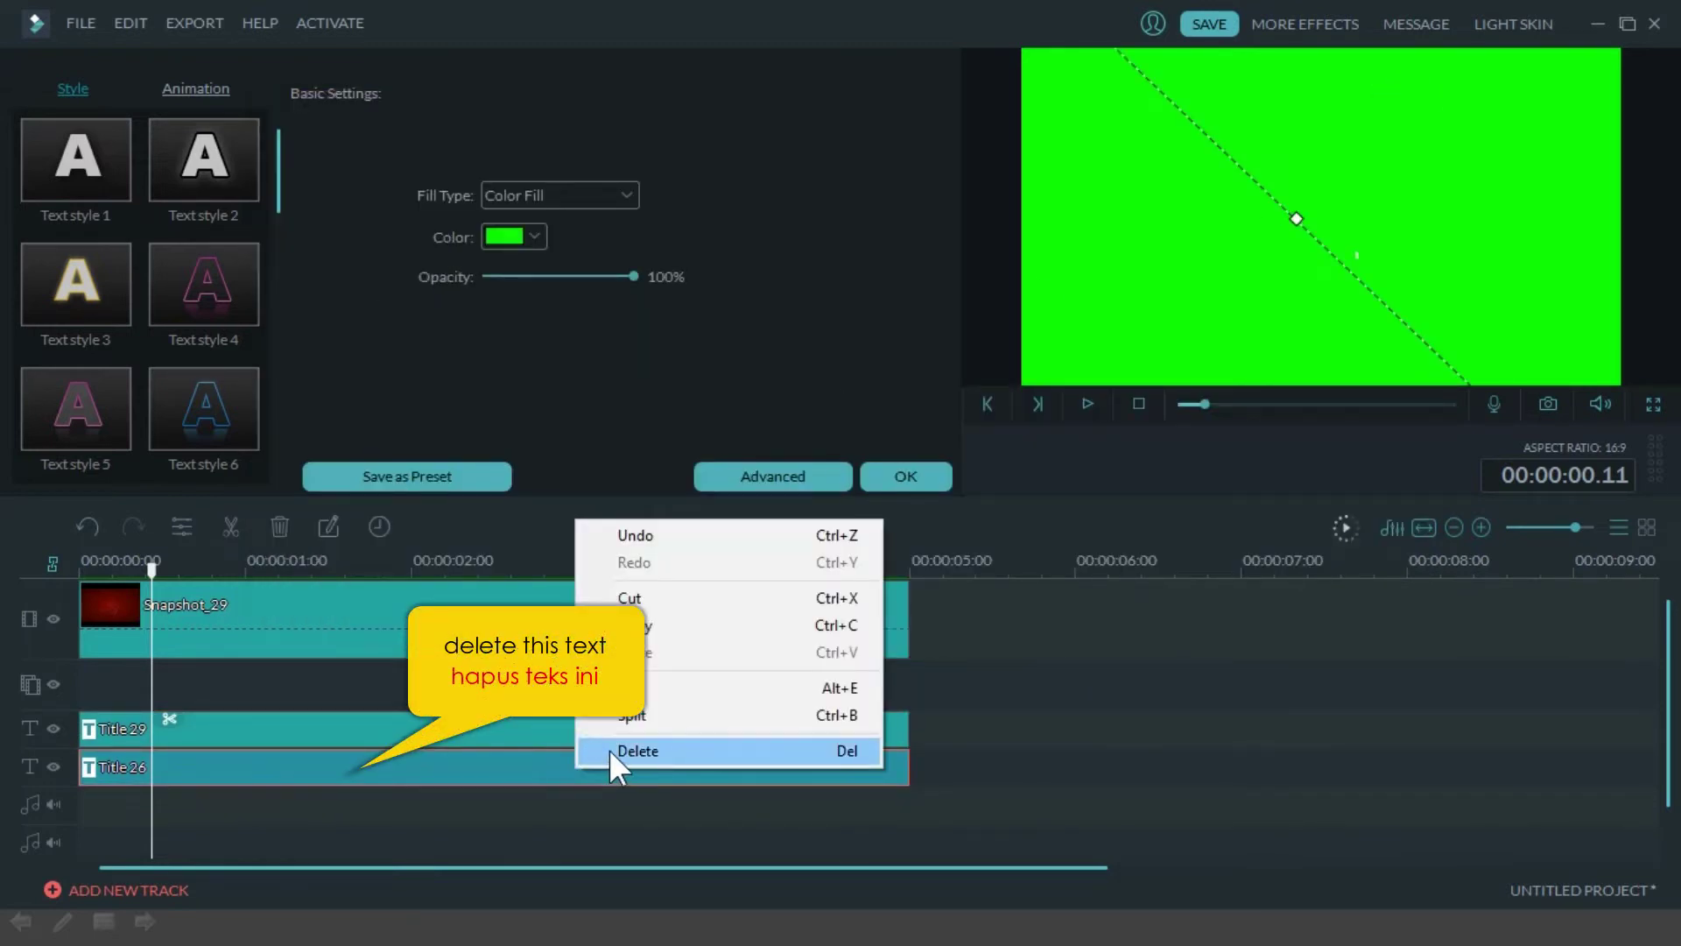
{"action": "left_click", "coordinate": [609, 750]}
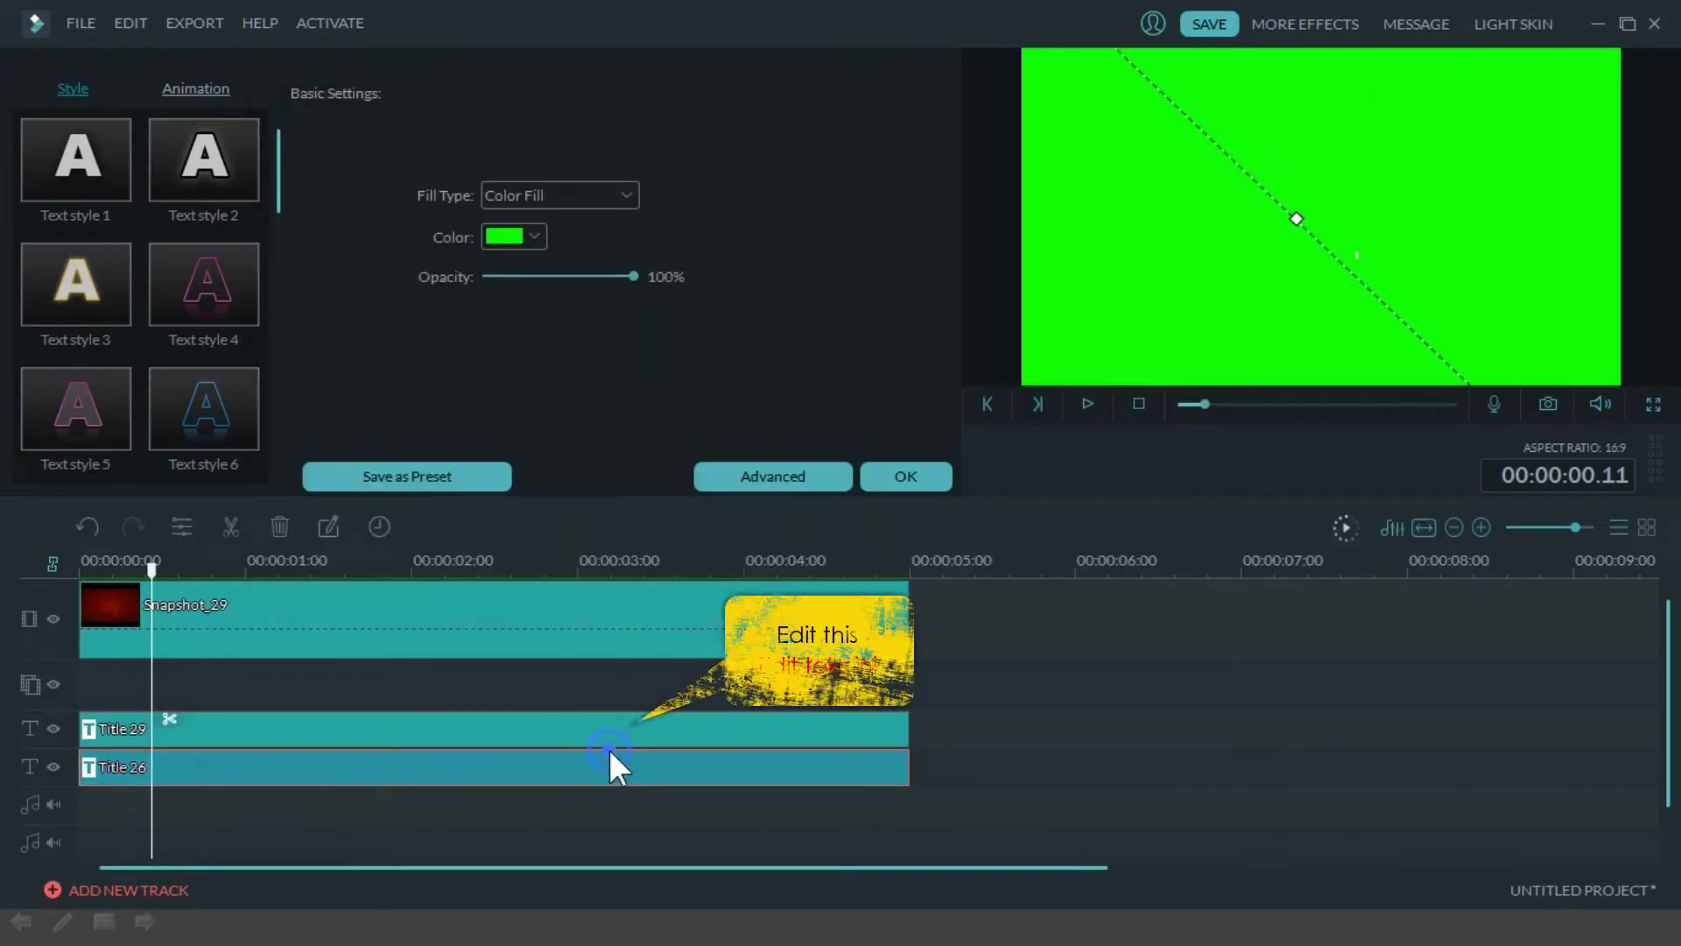
Step: Remove the logo image's animation in the Title 29 clip by applying No Animation in the advanced text editor and accept the change
{"action": "left_click", "coordinate": [532, 732]}
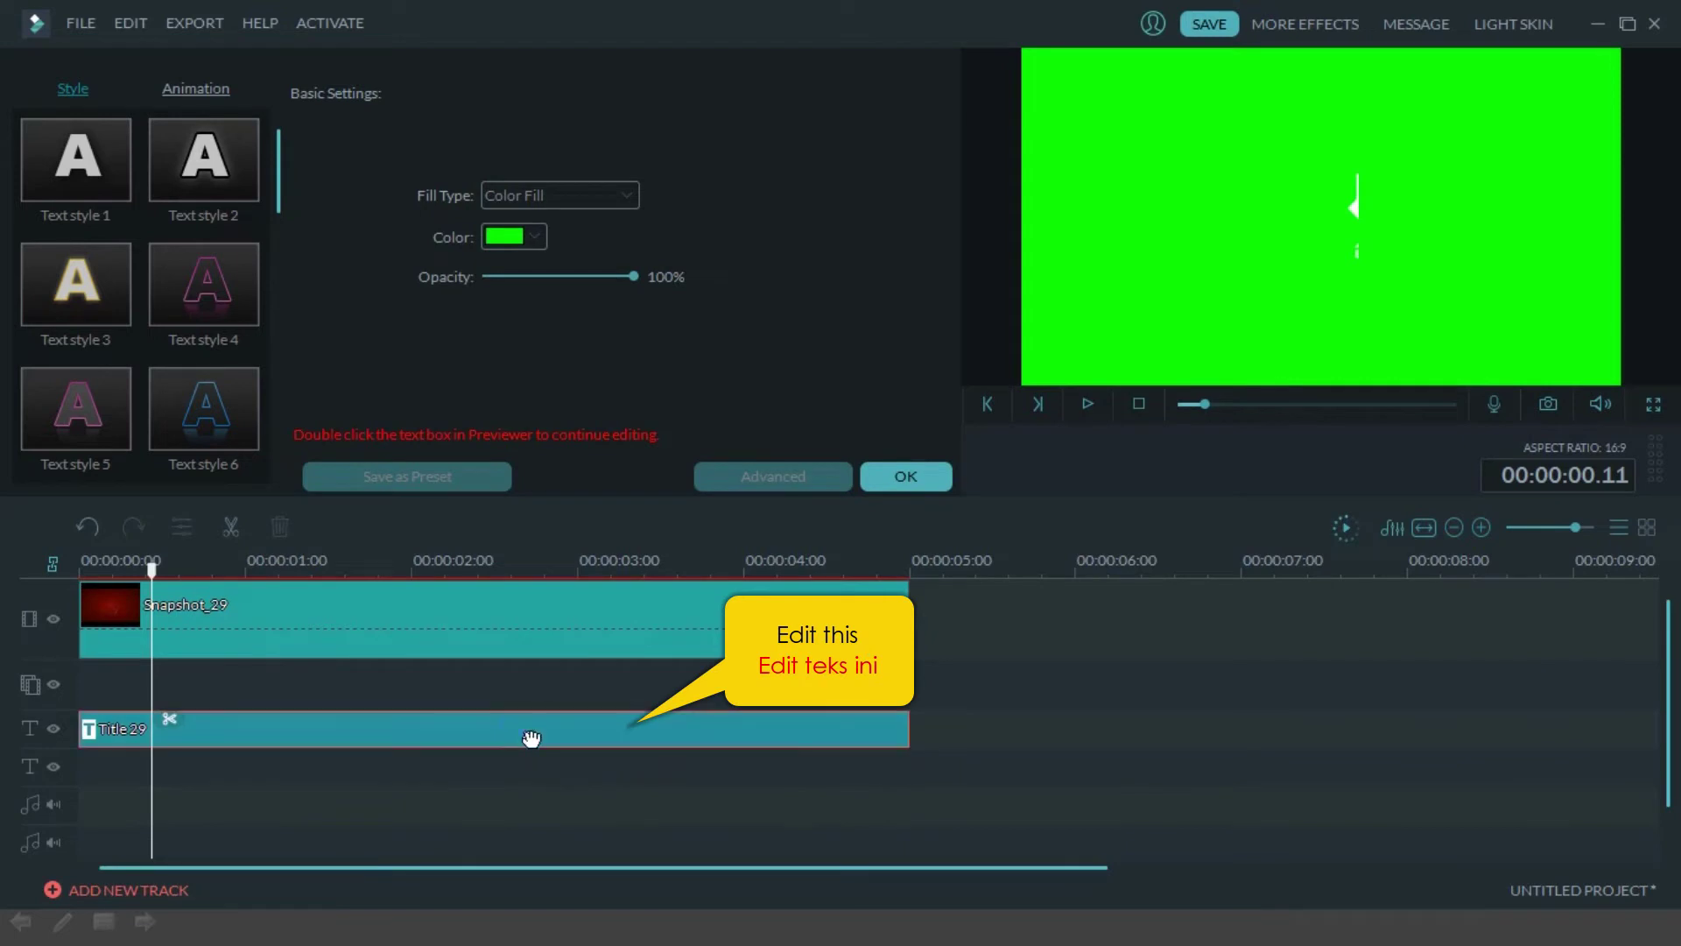
{"action": "left_click", "coordinate": [759, 475]}
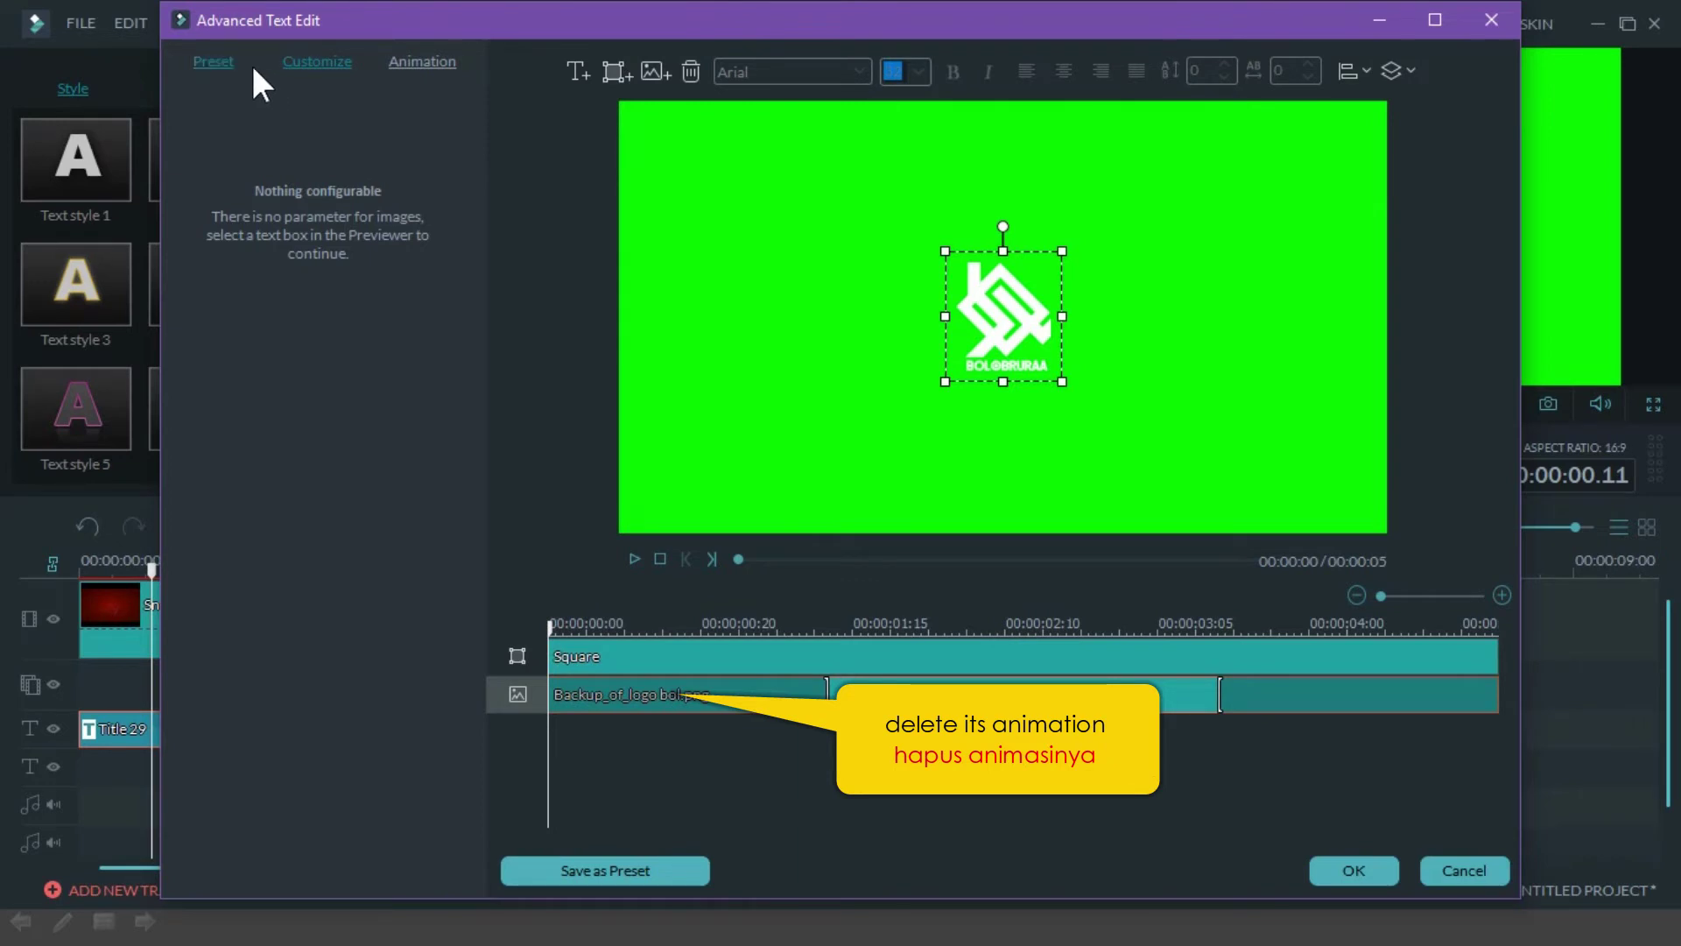
{"action": "left_click", "coordinate": [401, 61]}
{"action": "left_click", "coordinate": [233, 143]}
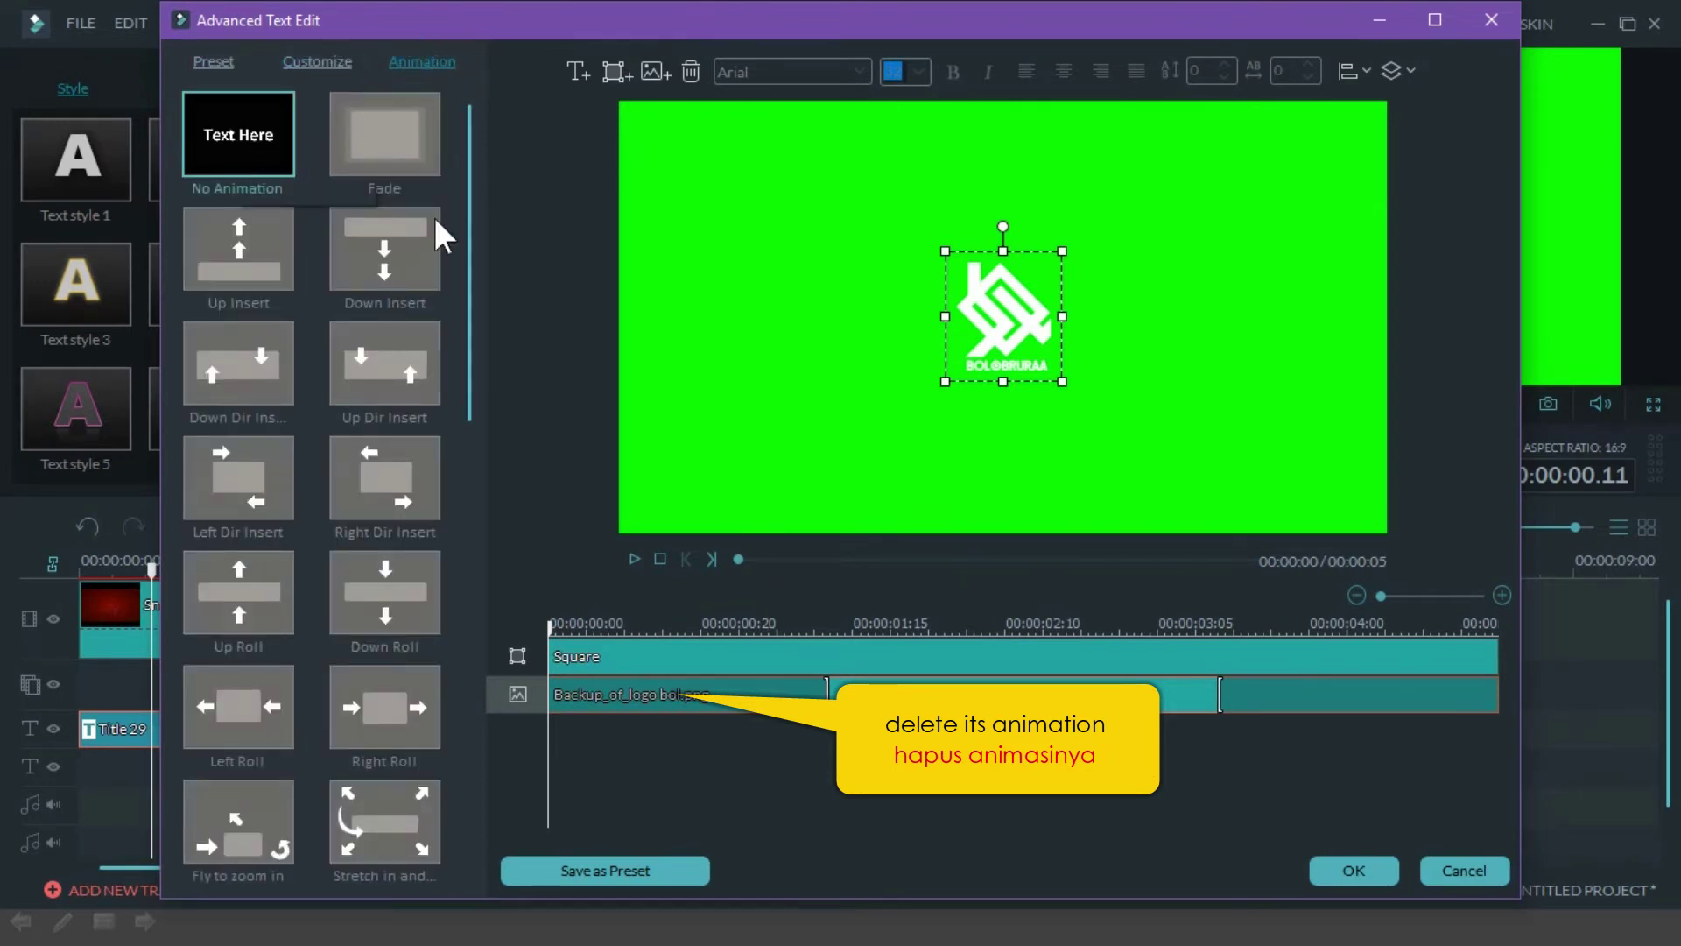
{"action": "double_click", "coordinate": [244, 151]}
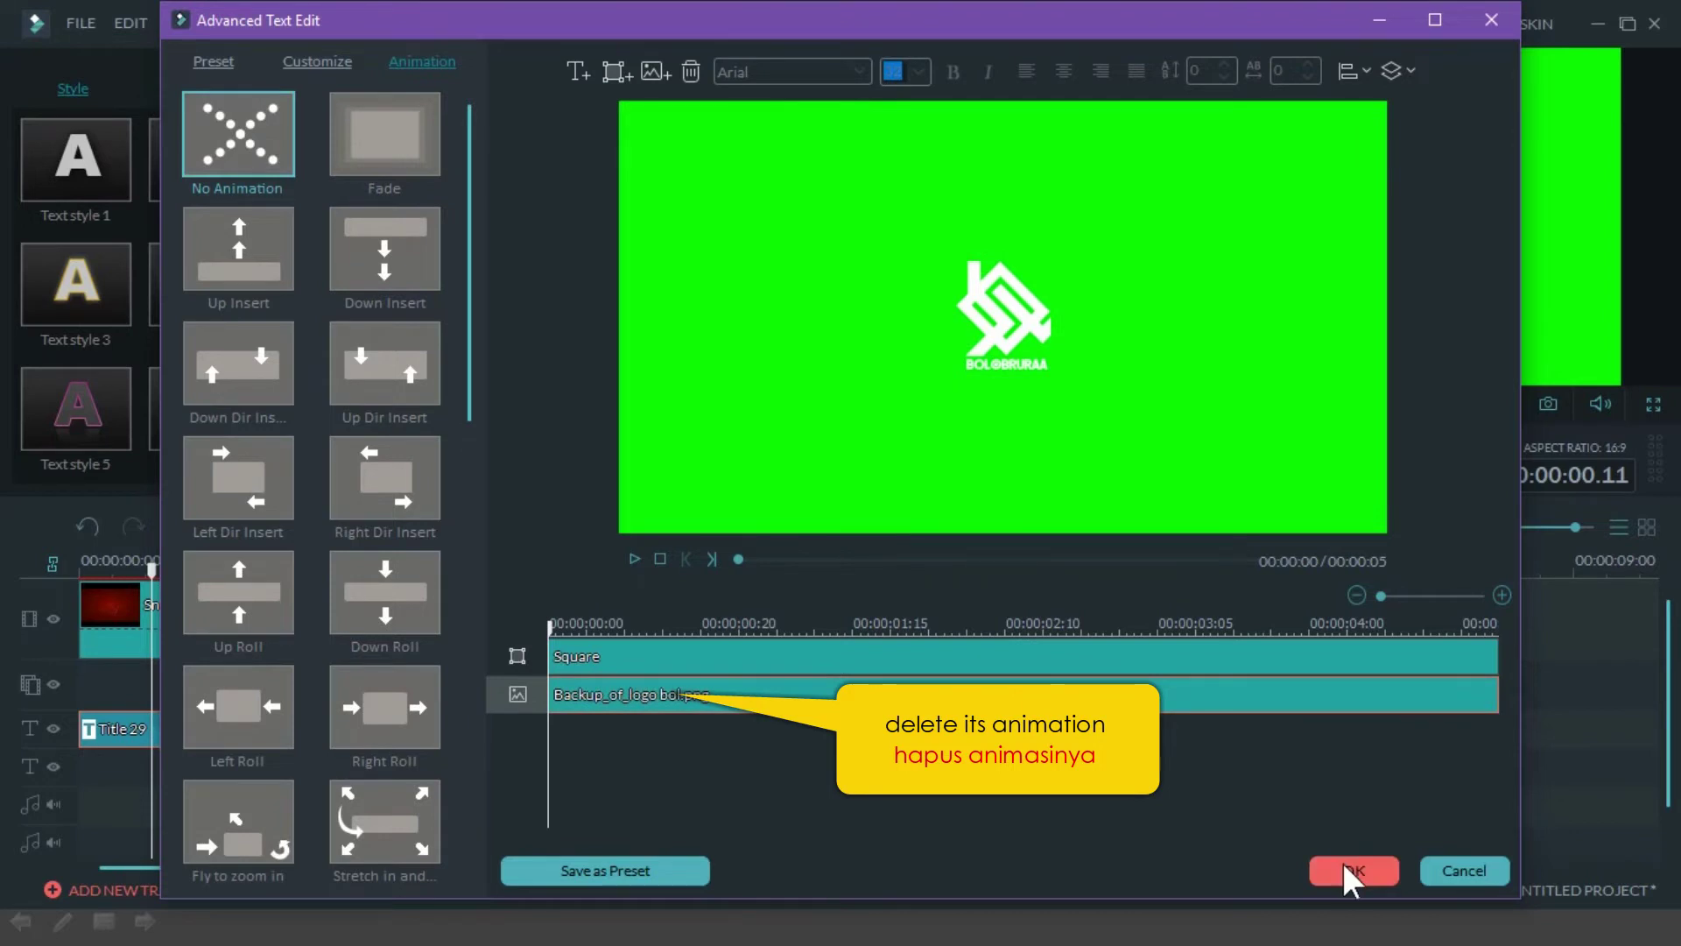
{"action": "left_click", "coordinate": [1002, 315]}
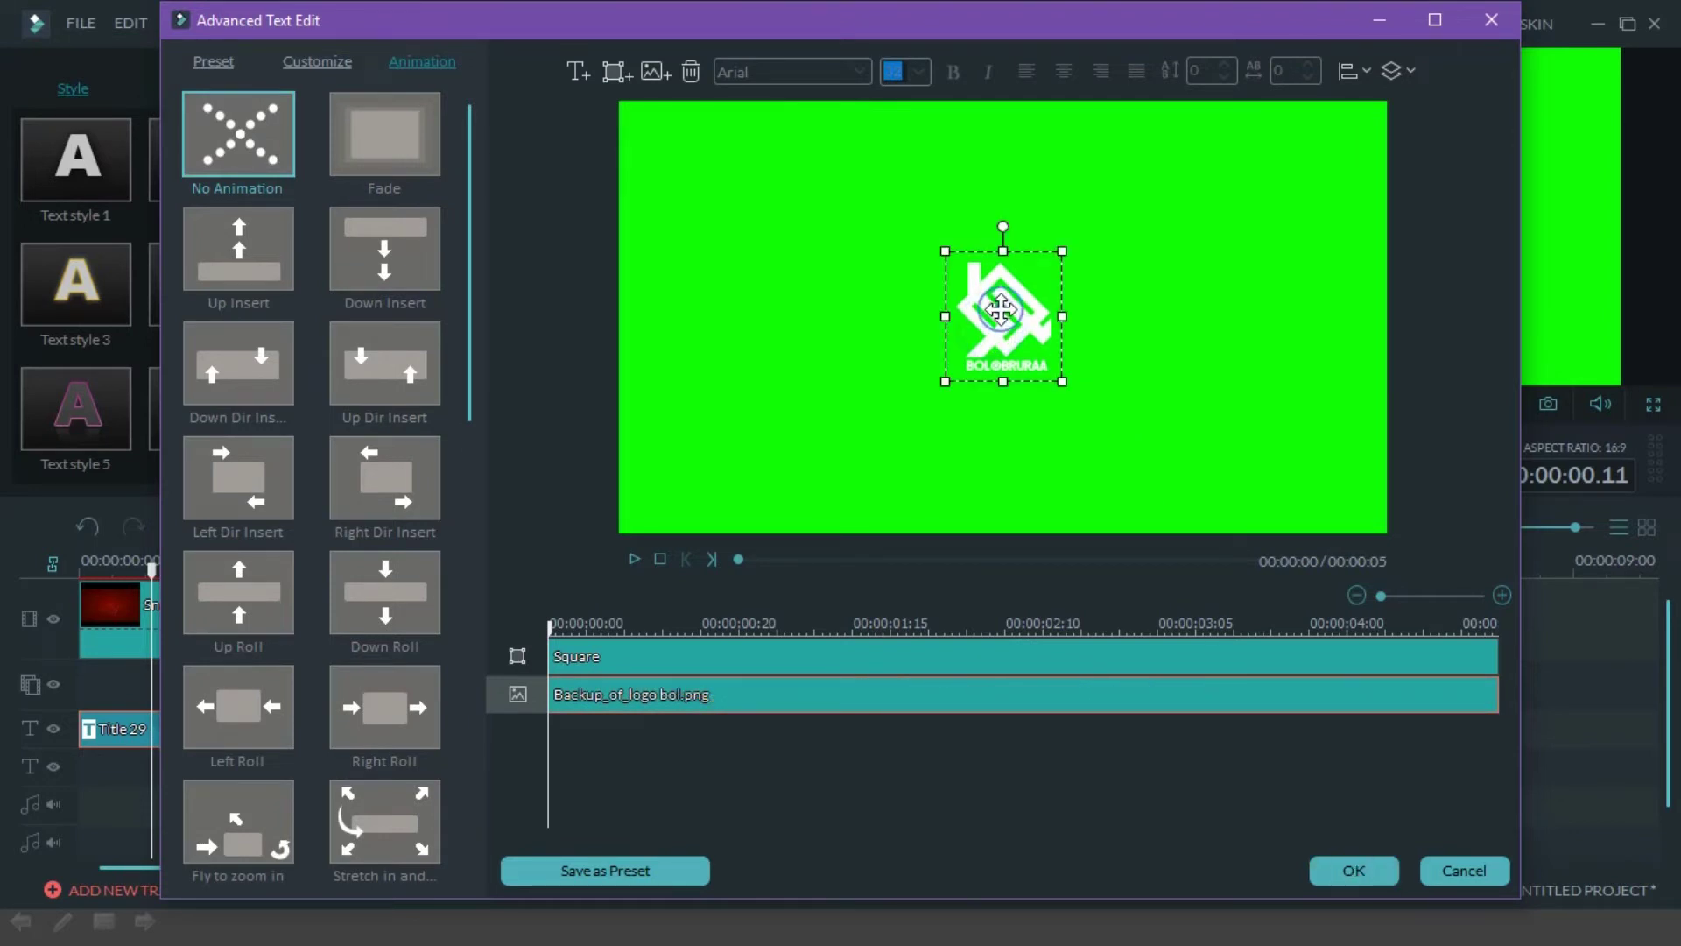
{"action": "left_click", "coordinate": [1382, 880]}
Step: Export the project as an AVI video named file3 to the intro pop folder and close the output window
{"action": "left_click", "coordinate": [214, 25]}
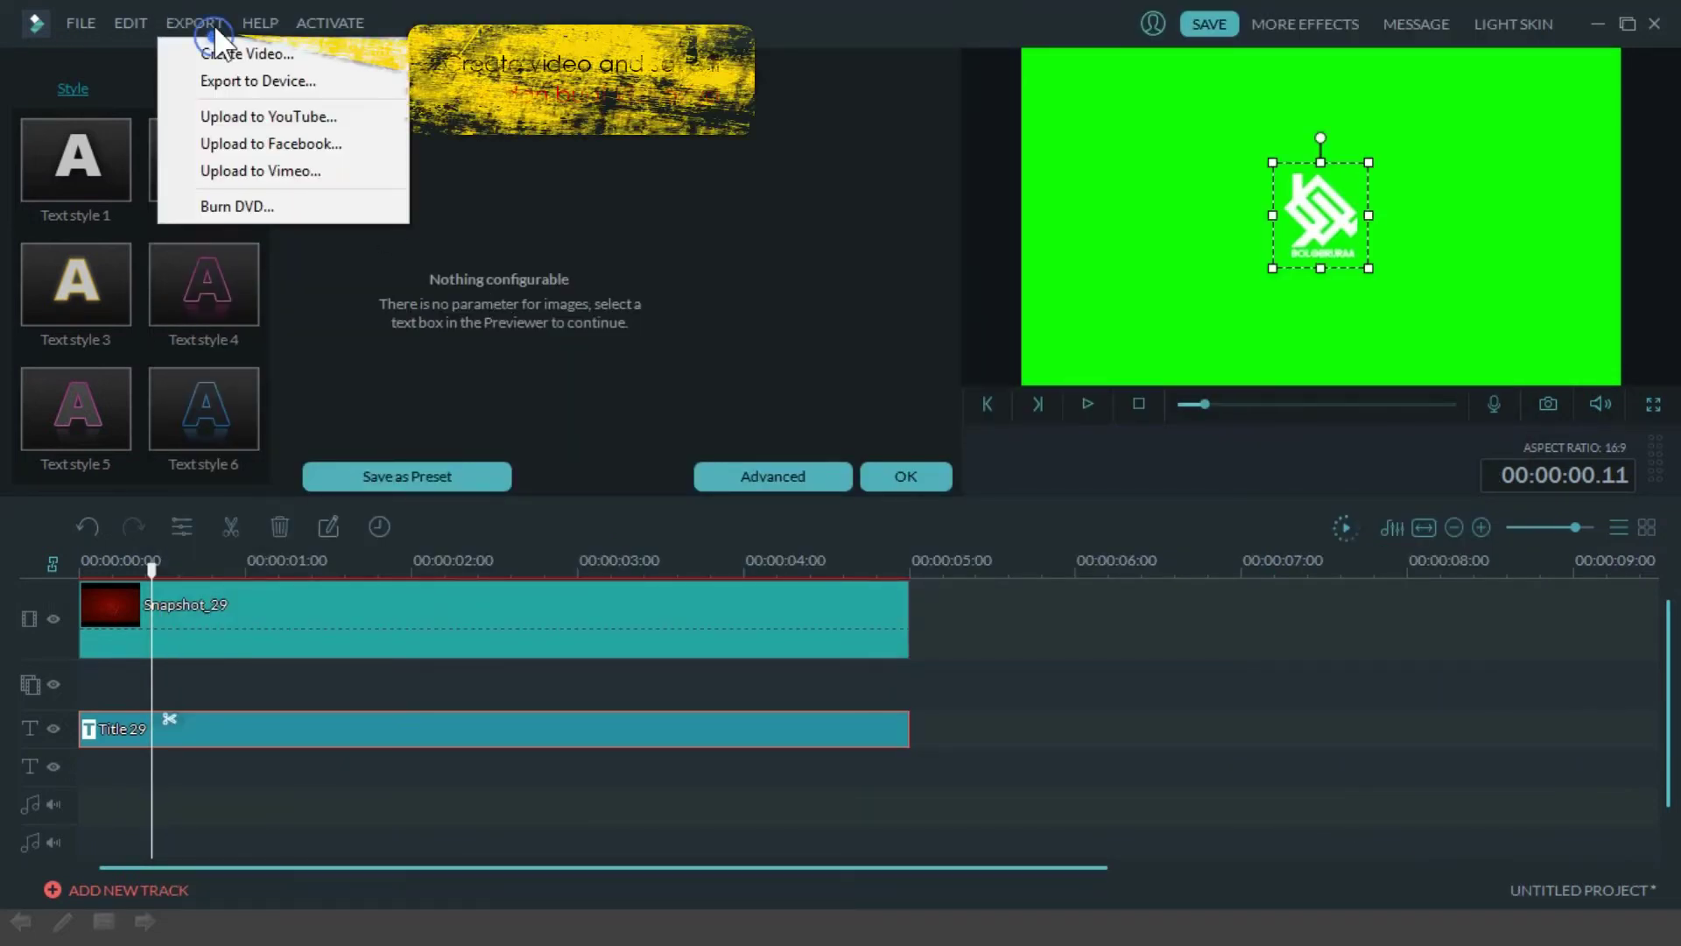
{"action": "left_click", "coordinate": [224, 52]}
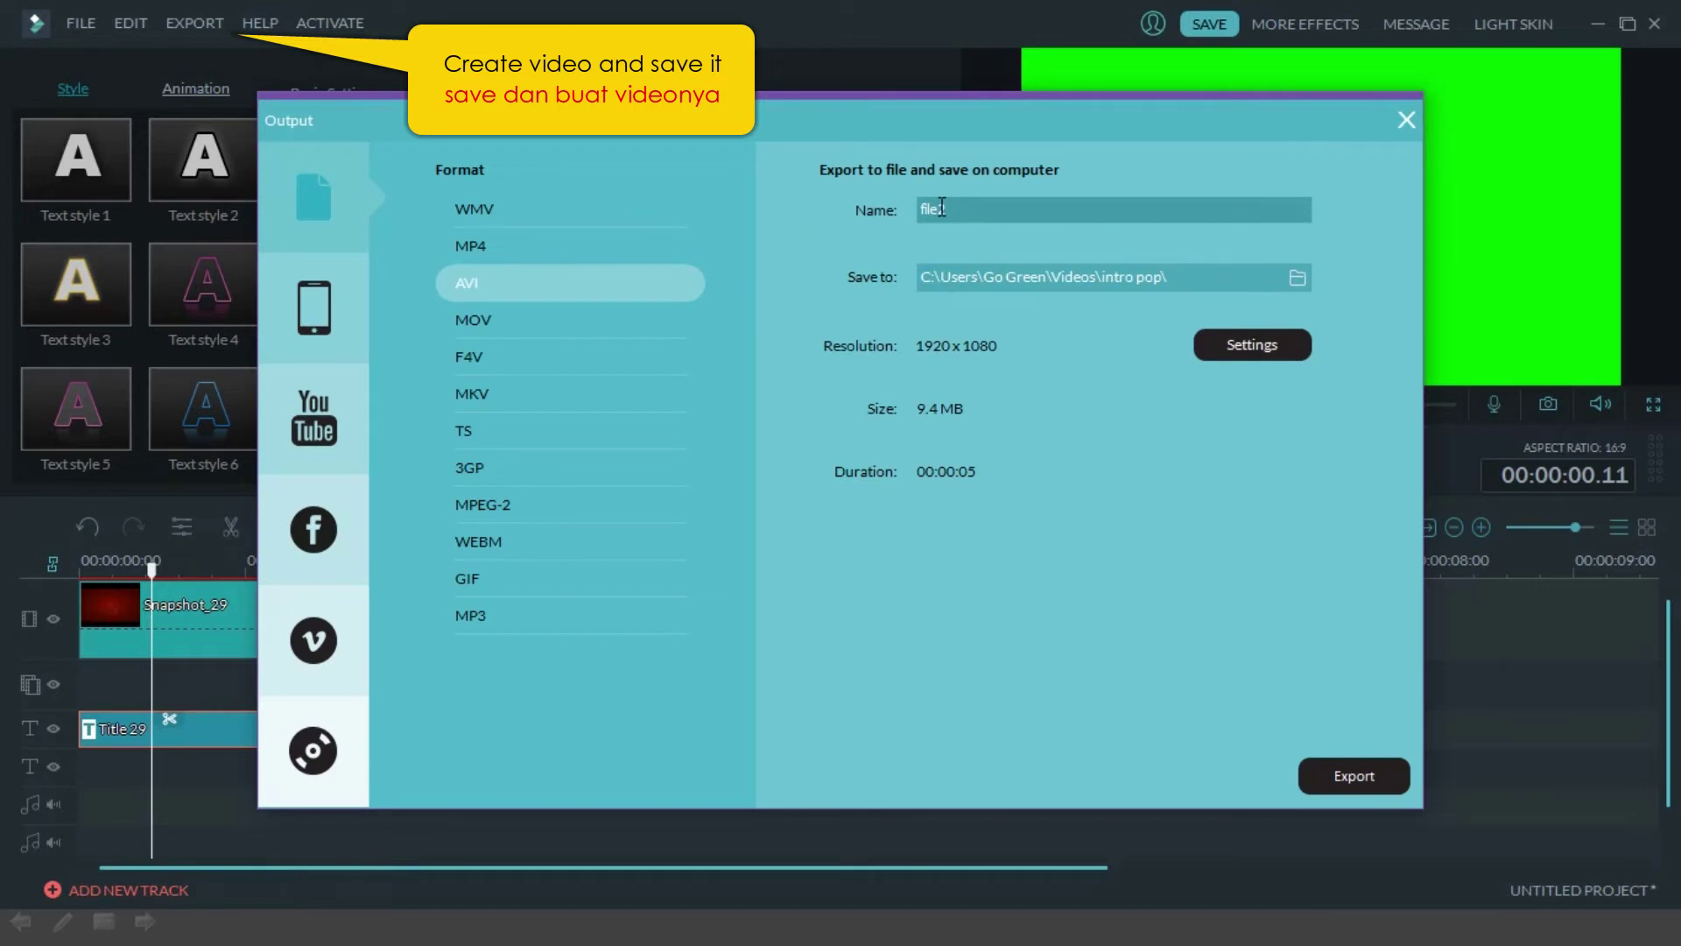
{"action": "double_click", "coordinate": [946, 208]}
{"action": "left_click", "coordinate": [1349, 767]}
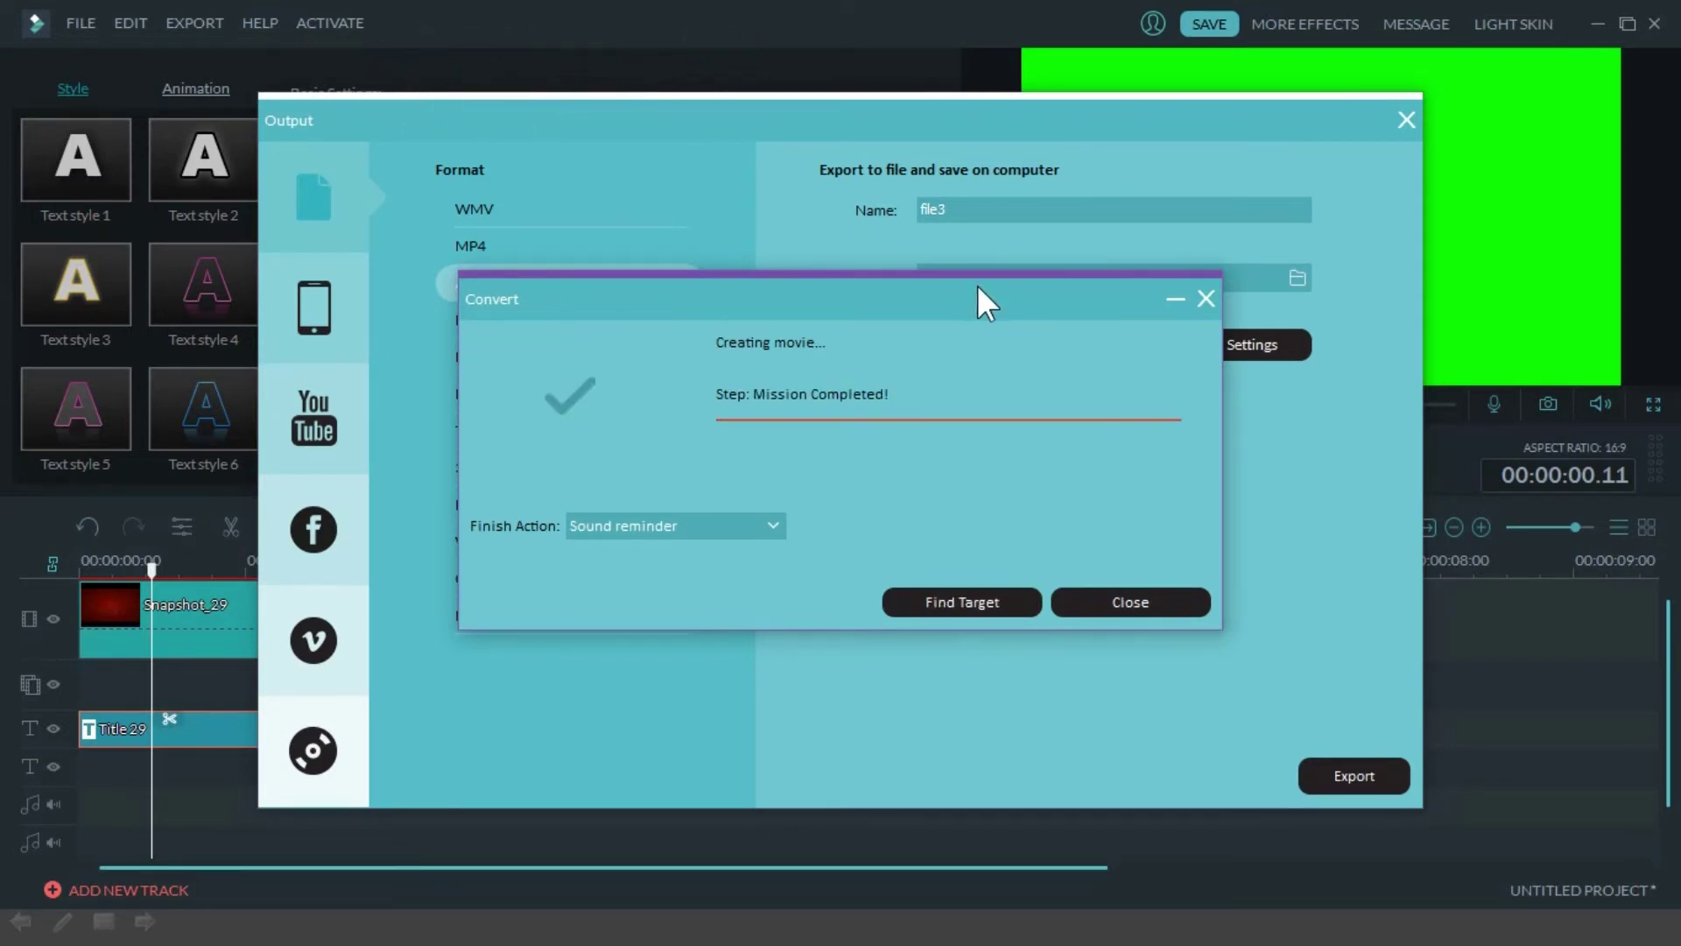
{"action": "left_click", "coordinate": [1105, 598]}
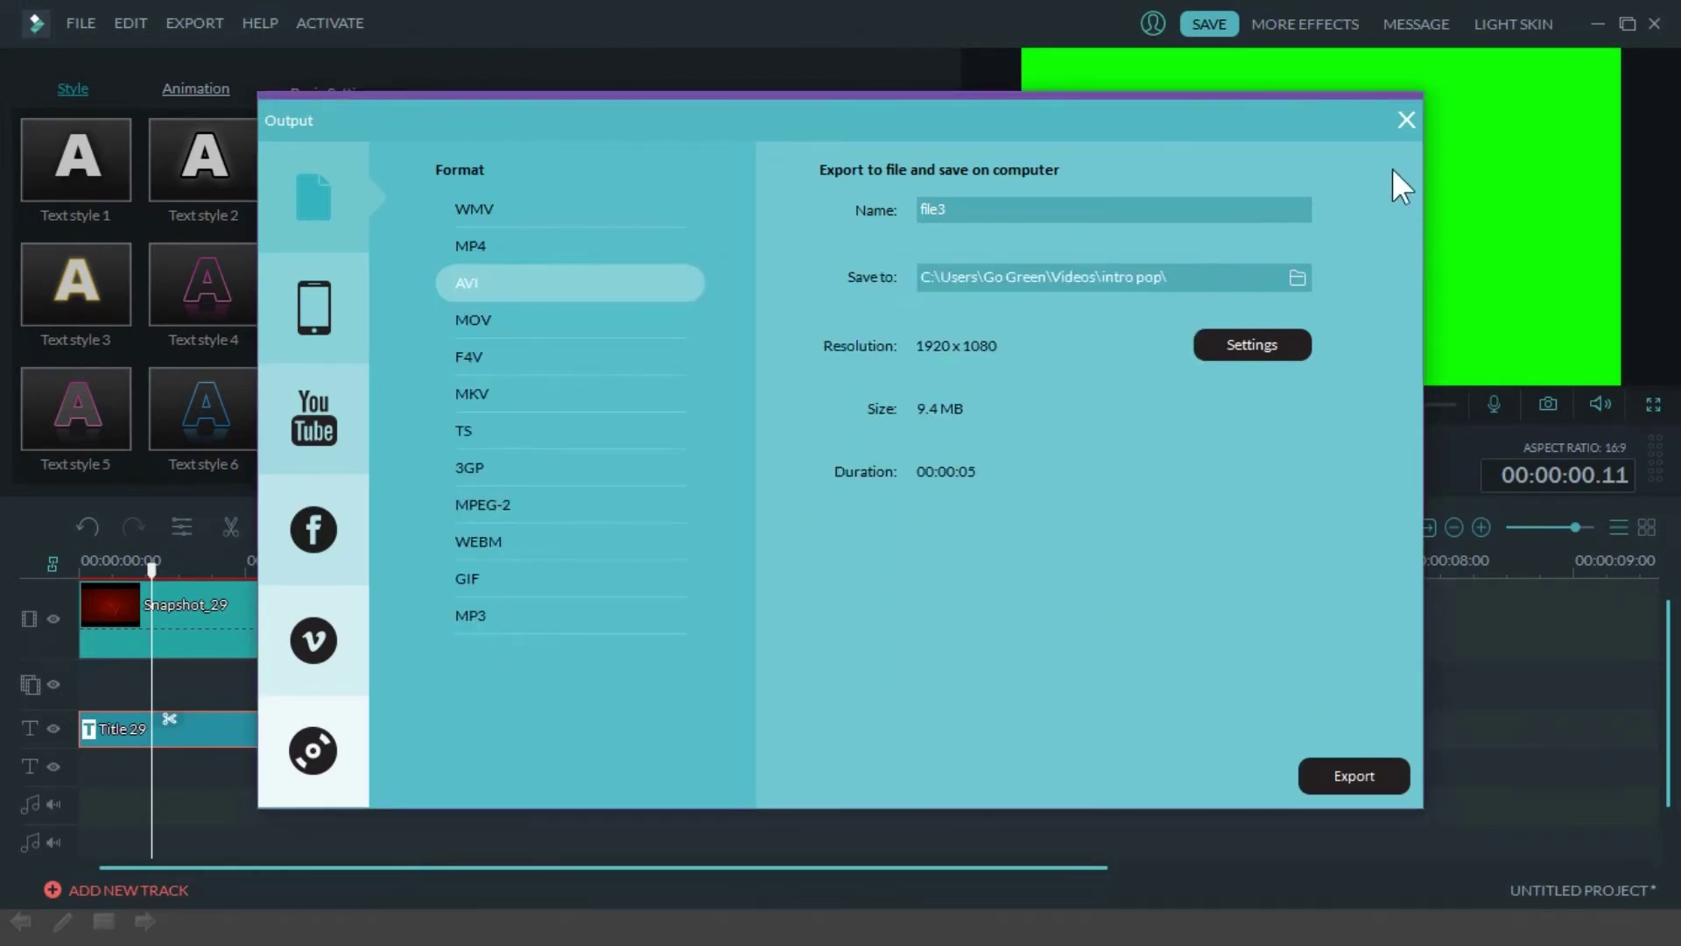
{"action": "left_click", "coordinate": [1407, 120]}
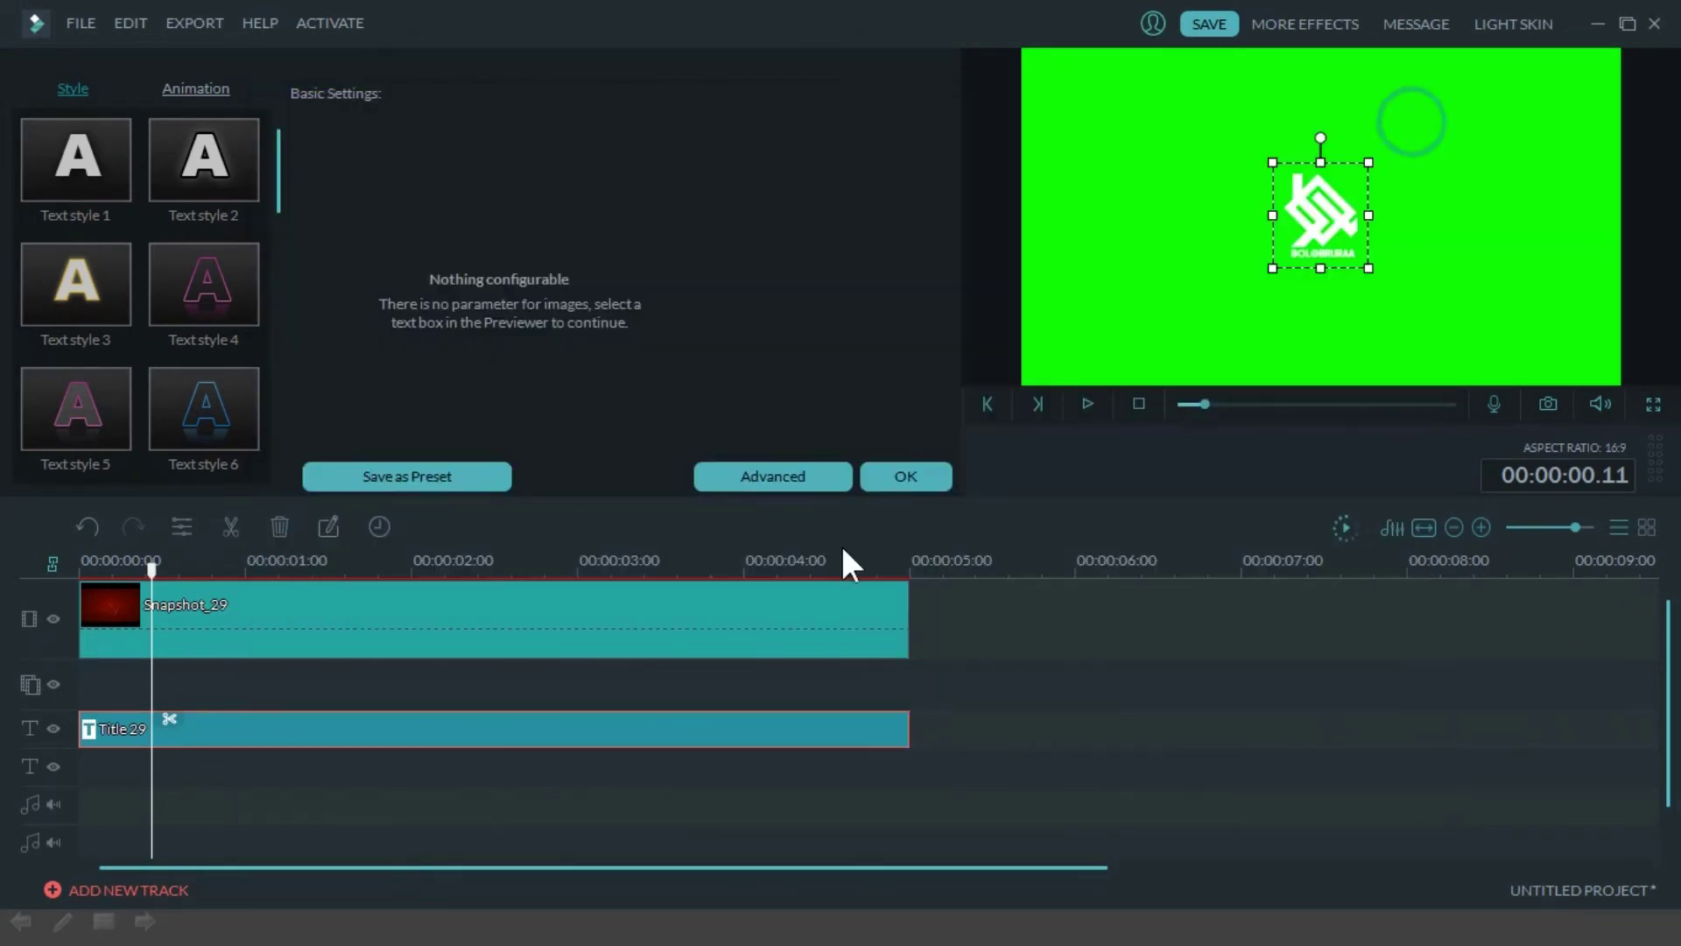
Step: Delete the remaining Snapshot_29 and Title 29 clips to empty the timeline
{"action": "left_click", "coordinate": [620, 729]}
{"action": "right_click", "coordinate": [621, 729]}
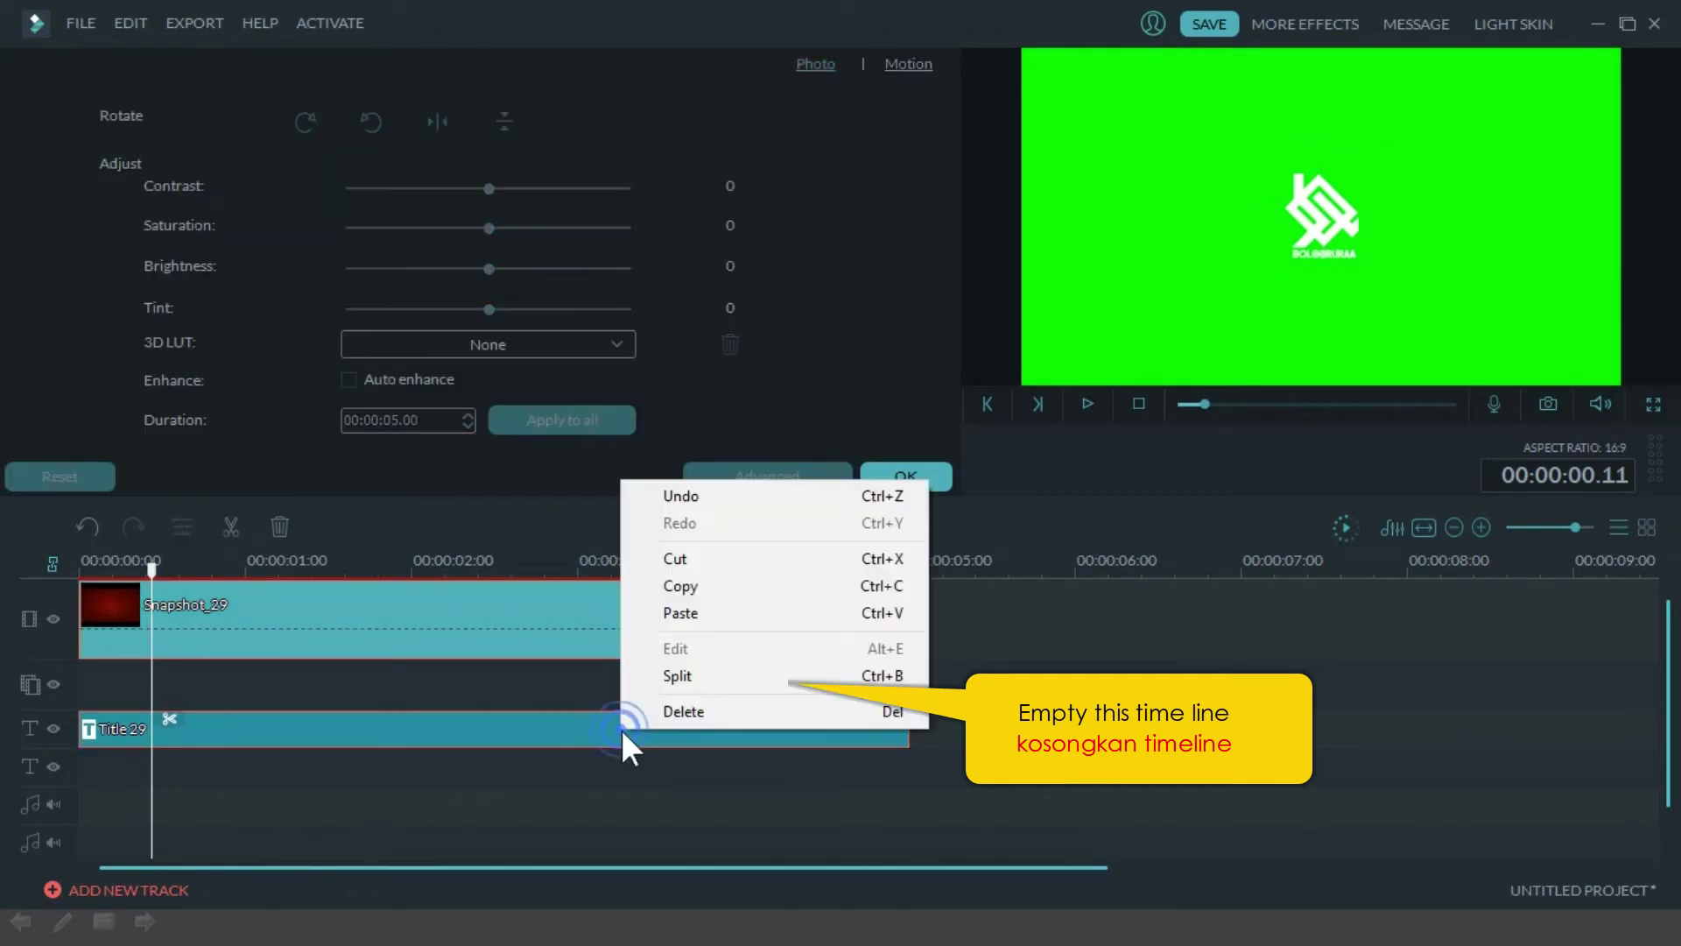
{"action": "left_click", "coordinate": [692, 711]}
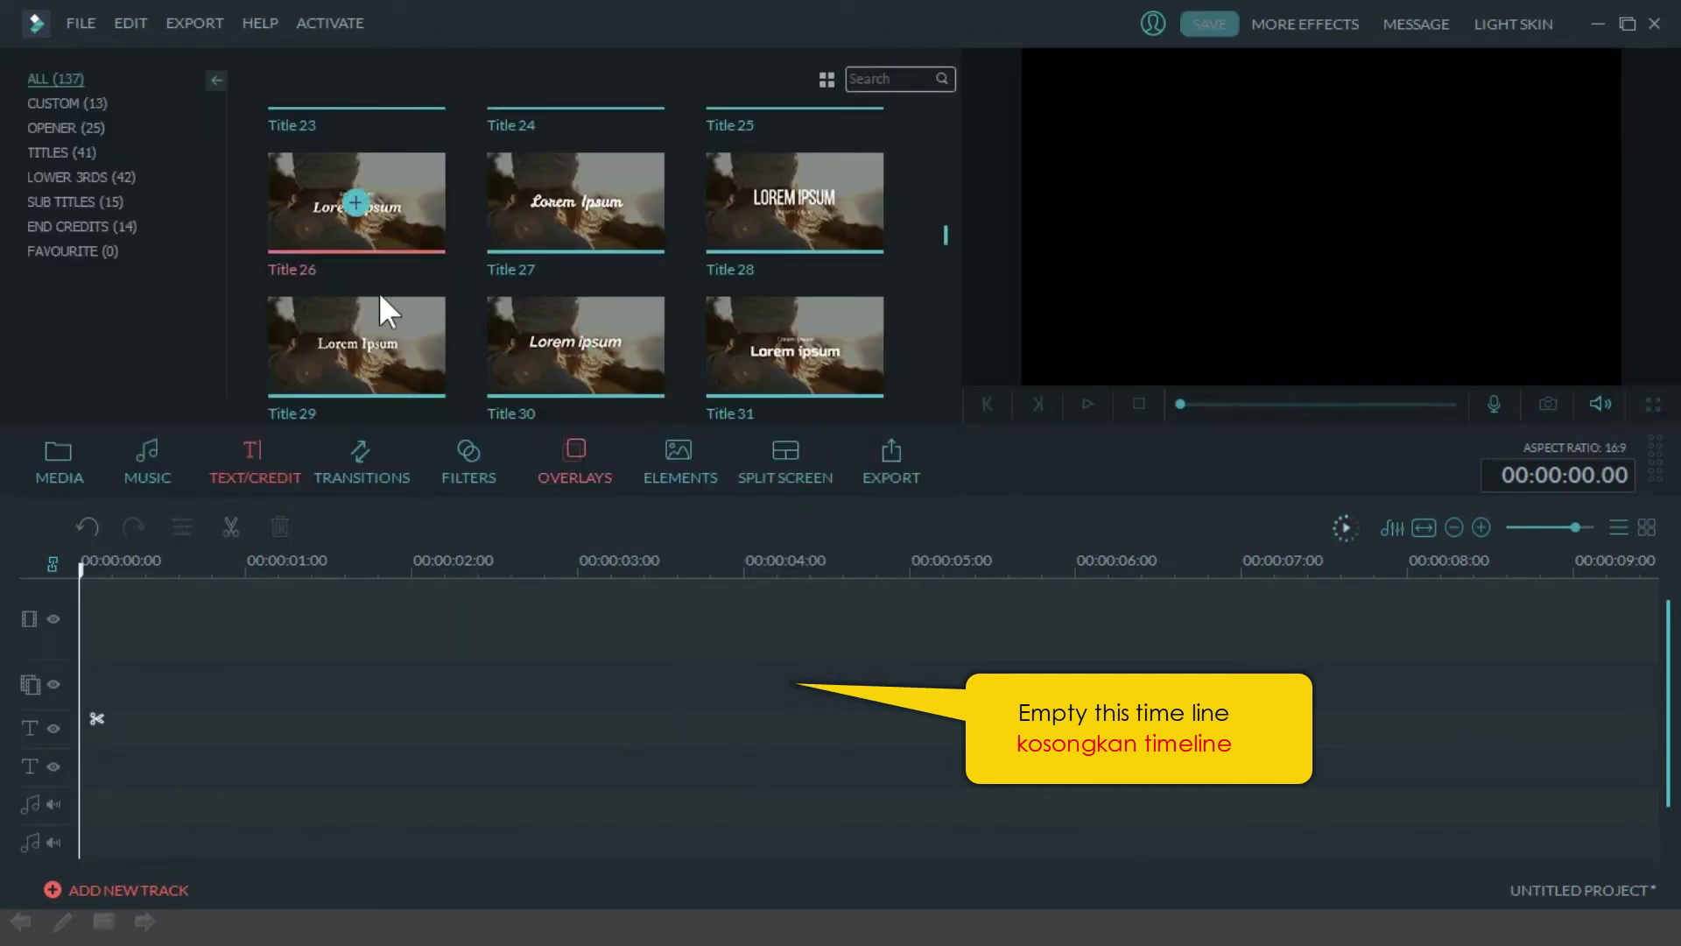
Step: Import file1.avi, file2.avi and file3.avi from the intro pop folder into the media album
{"action": "left_click", "coordinate": [82, 455]}
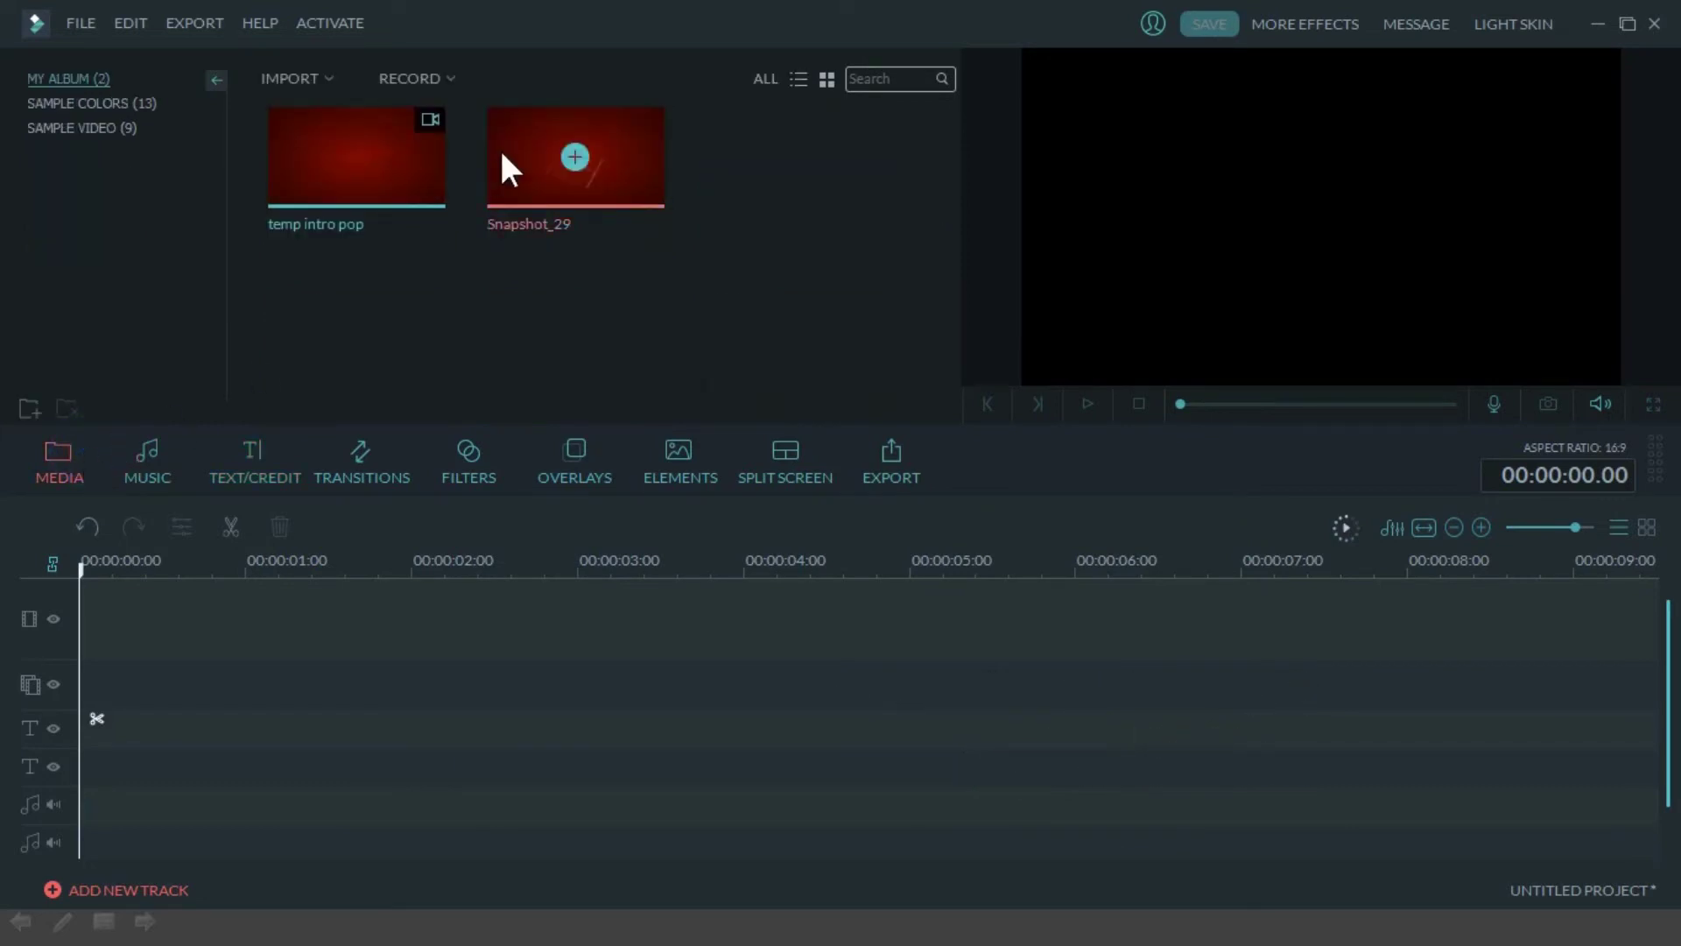
{"action": "left_click", "coordinate": [320, 80]}
{"action": "left_click", "coordinate": [329, 105]}
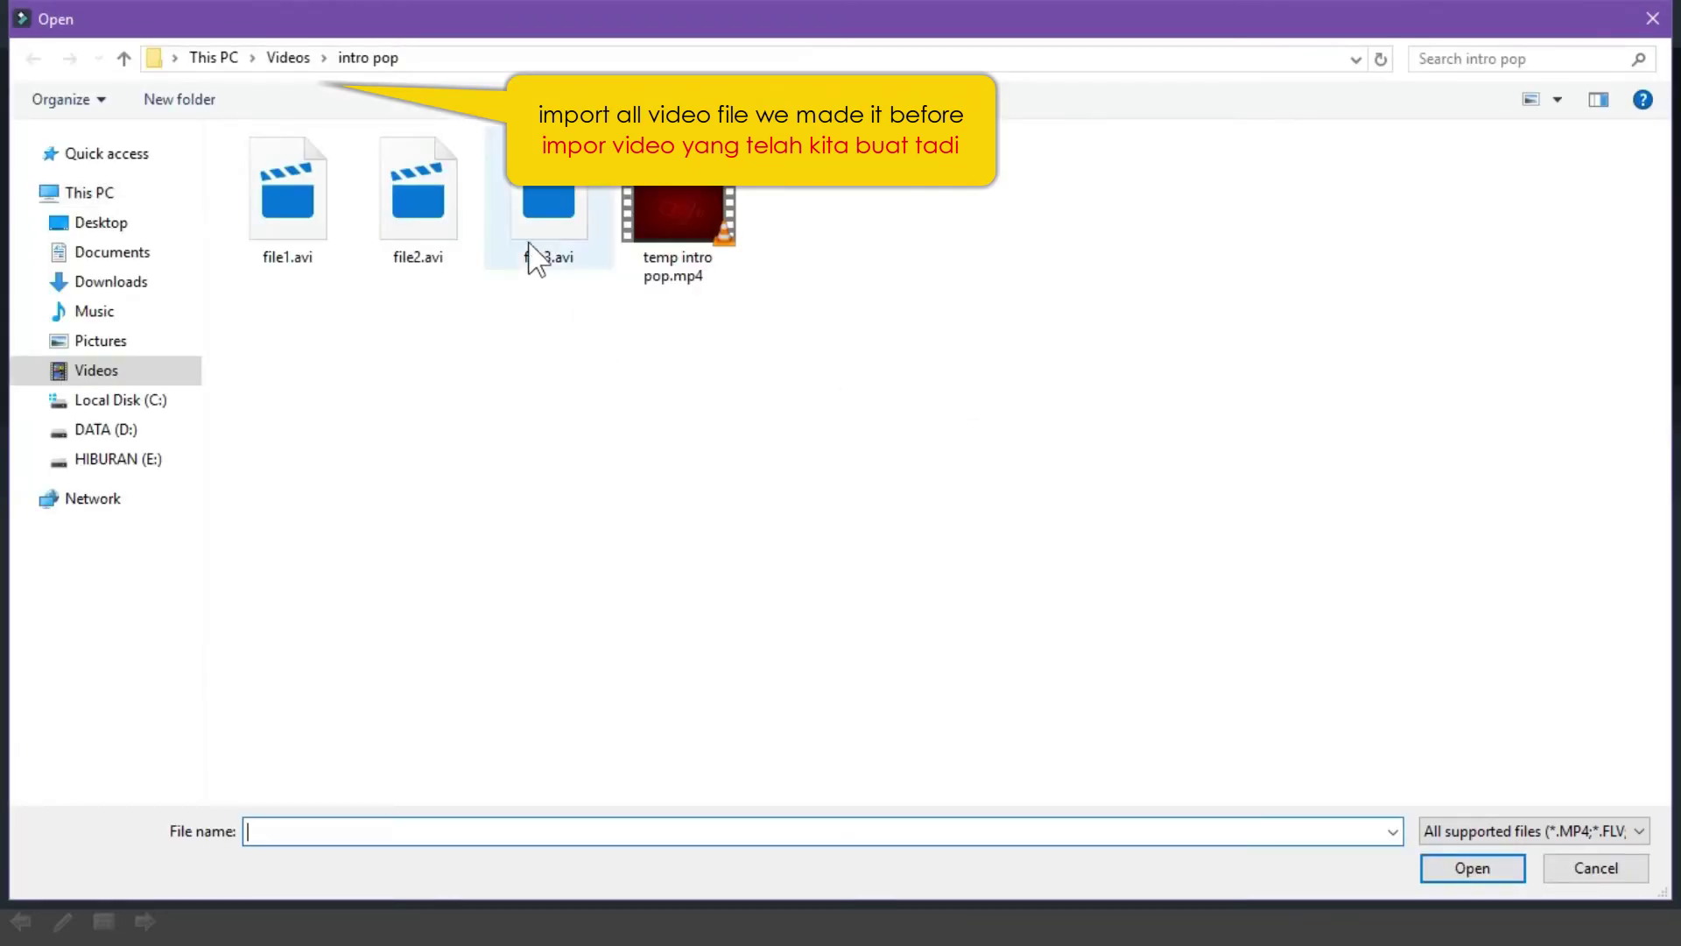
{"action": "left_click", "coordinate": [289, 225]}
{"action": "left_click", "coordinate": [525, 215], "text": "shift"}
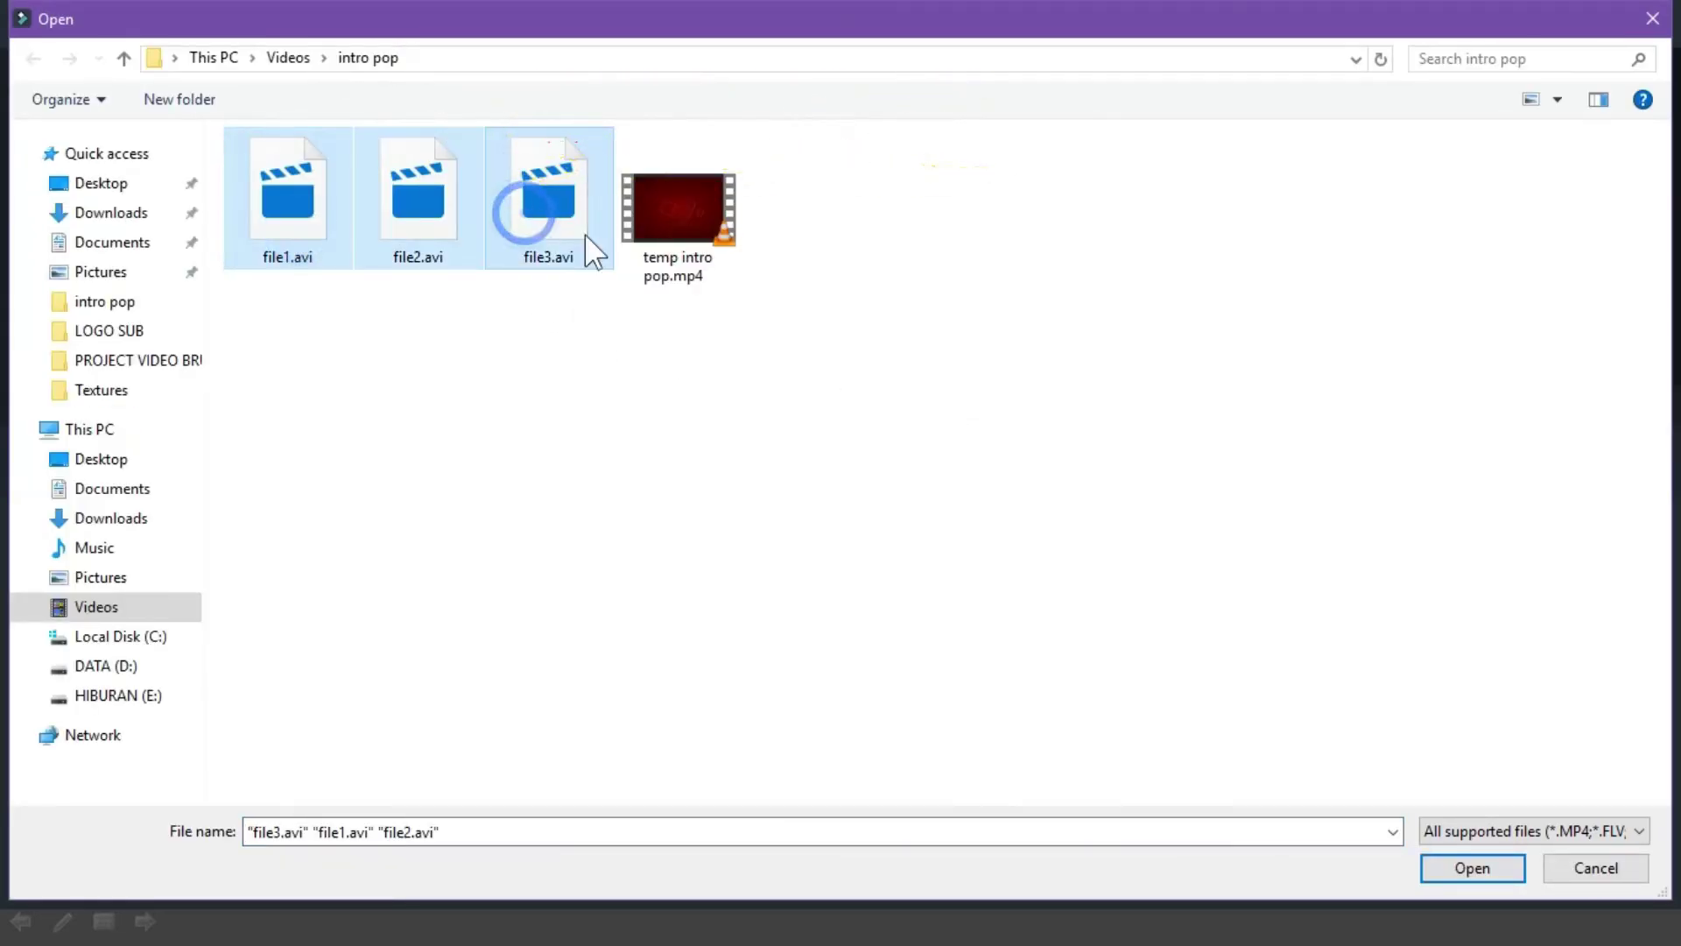
{"action": "left_click", "coordinate": [1488, 875]}
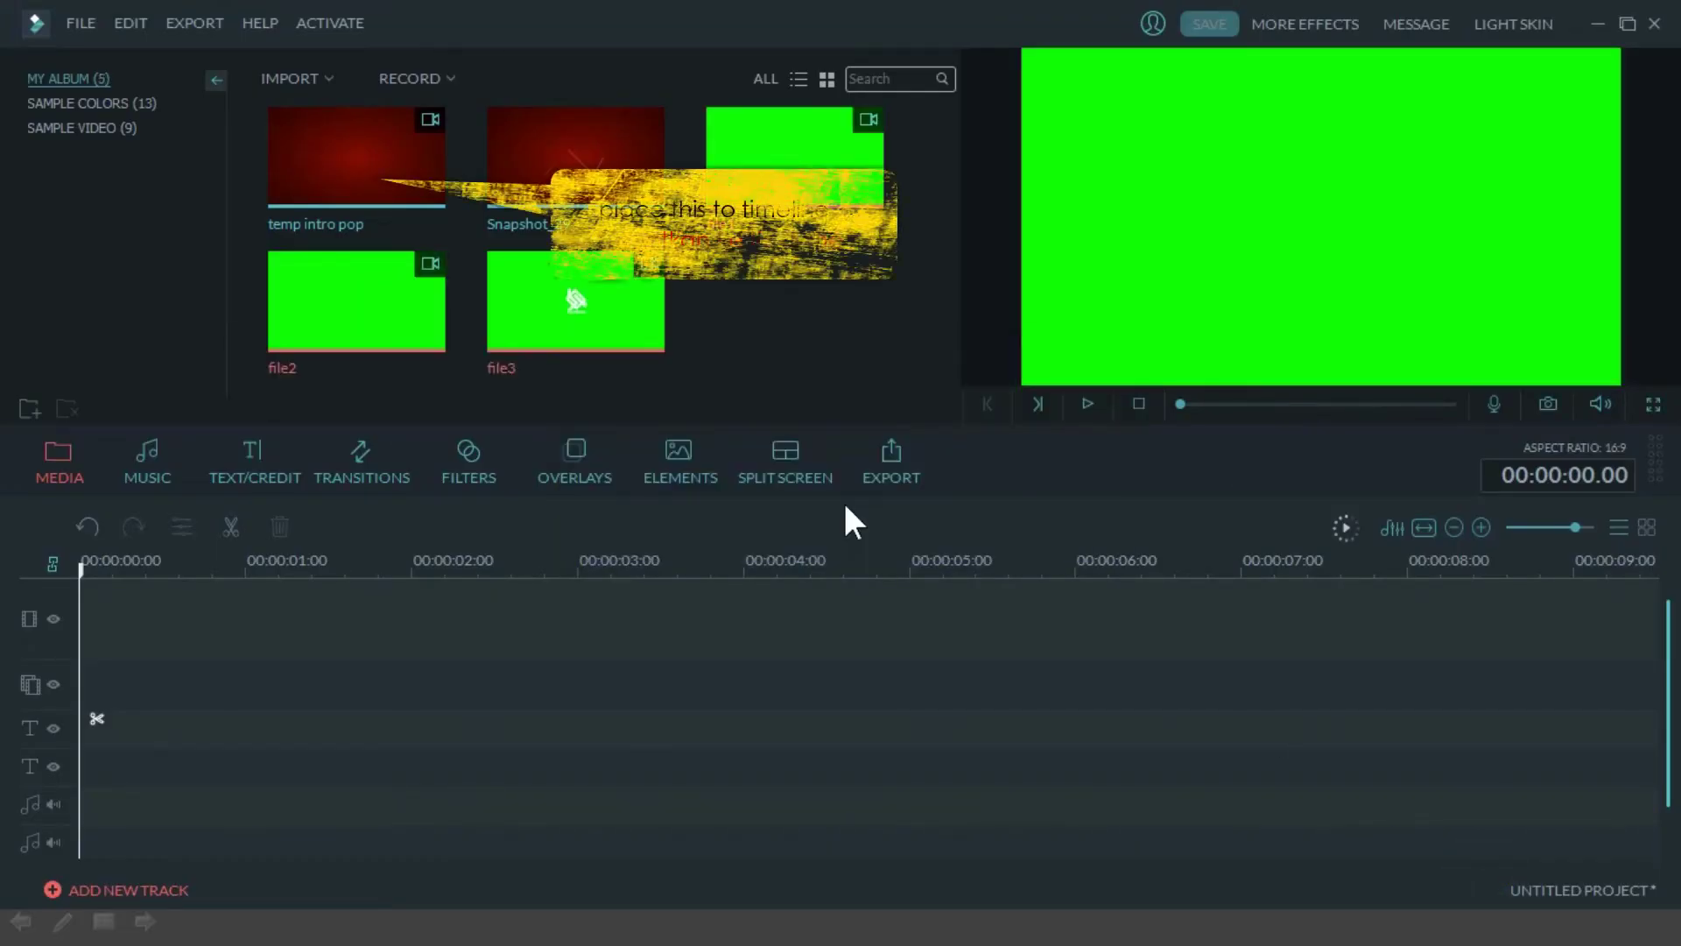
Step: Place temp intro pop at the start of the main video track and split it at 00:00:01.14, where the lines appear
{"action": "left_click", "coordinate": [401, 182]}
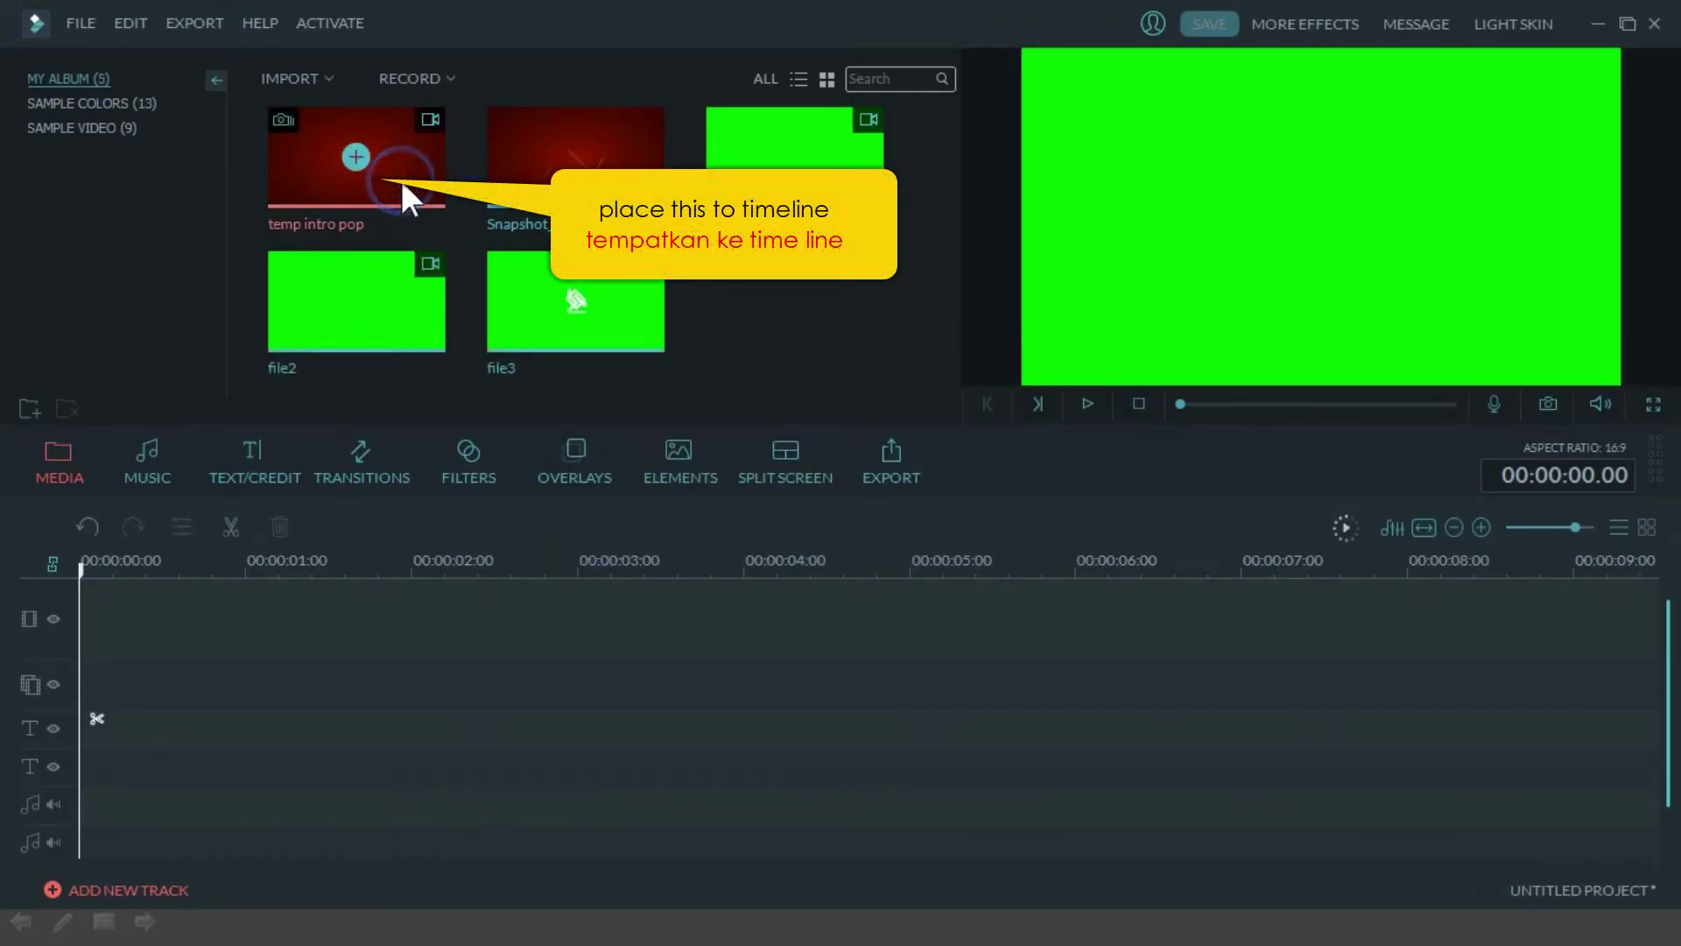
{"action": "left_click_drag", "start_coordinate": [404, 179], "coordinate": [176, 606]}
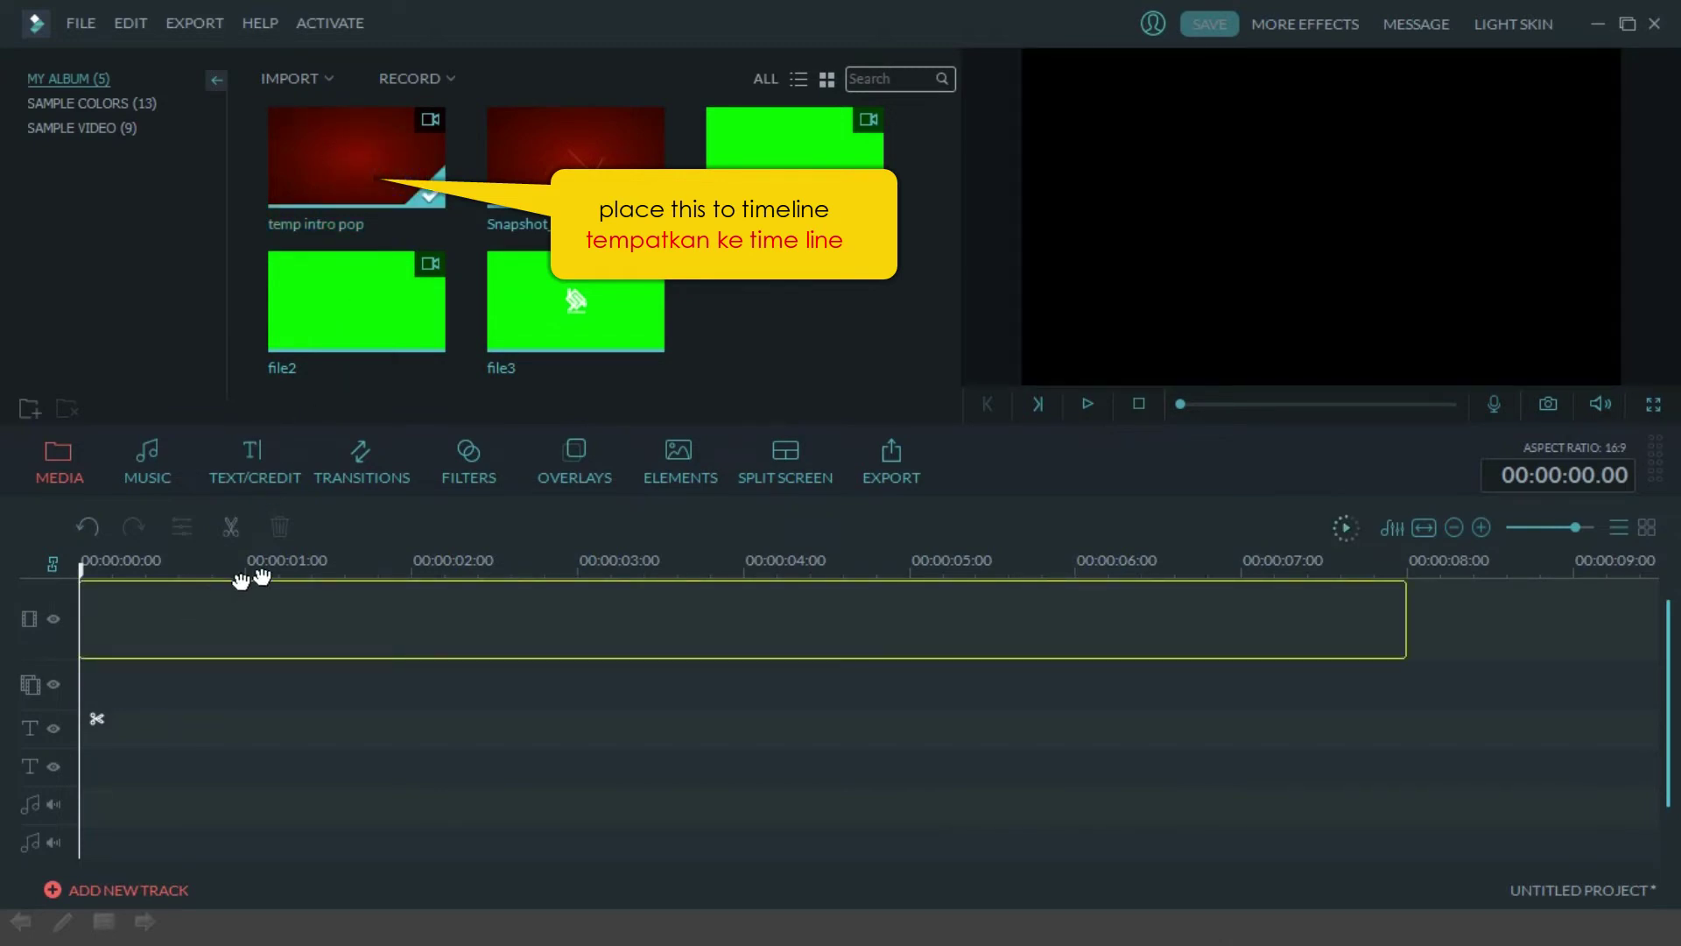
{"action": "left_click", "coordinate": [292, 561]}
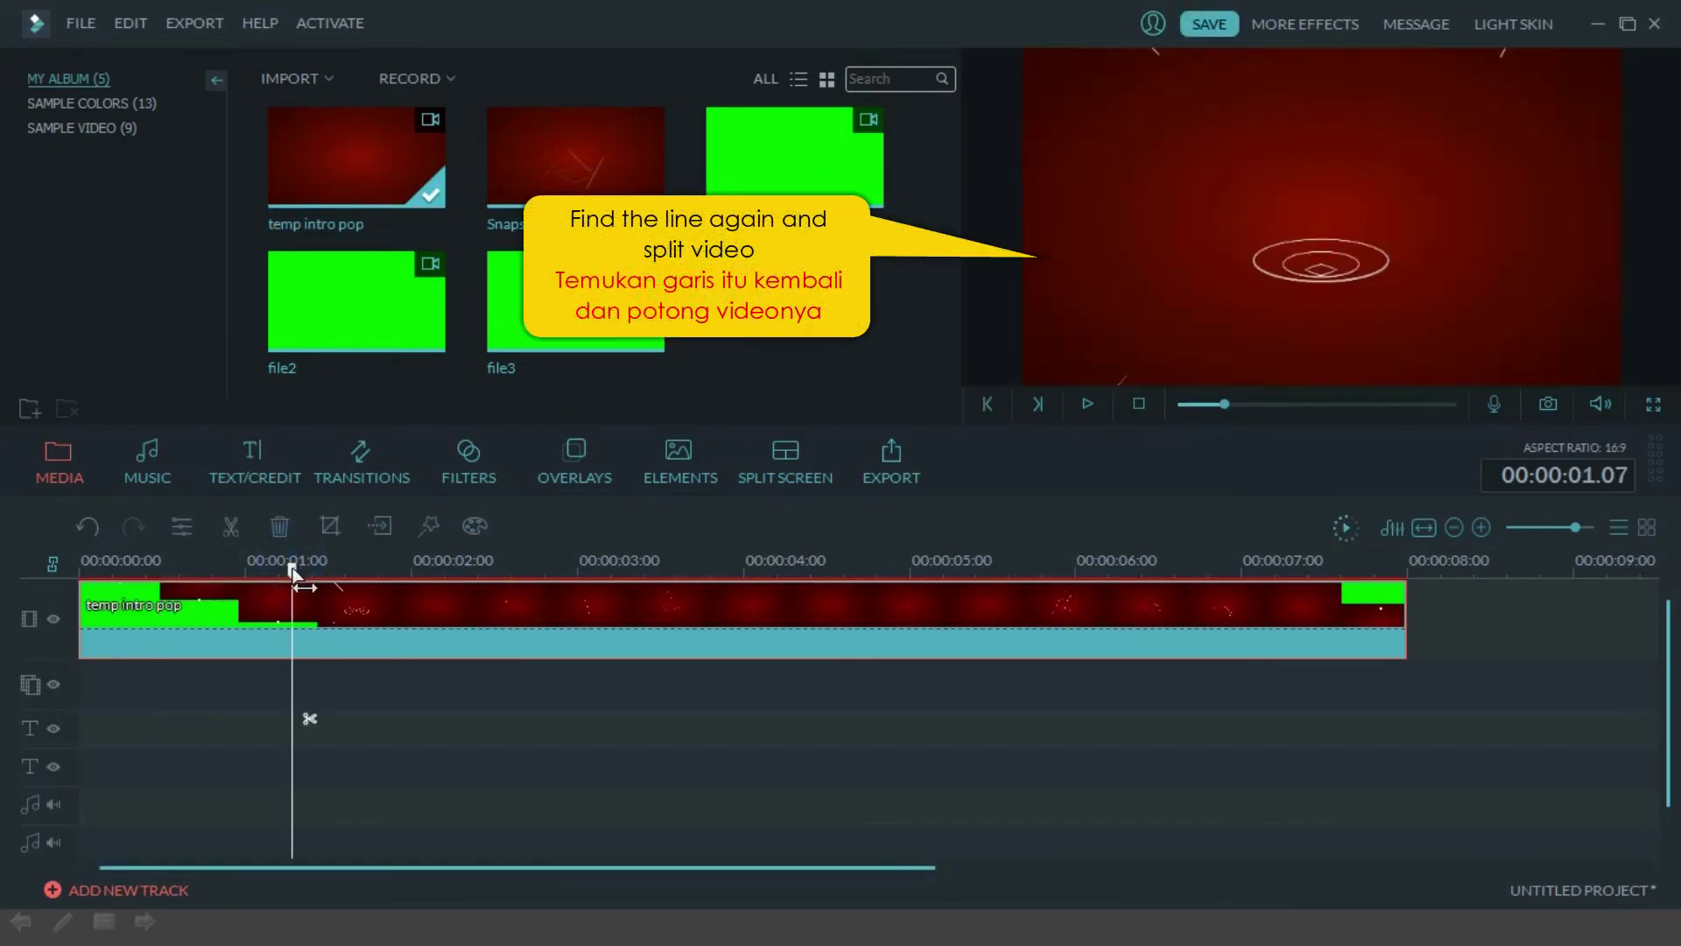
{"action": "left_click_drag", "start_coordinate": [293, 569], "coordinate": [339, 572]}
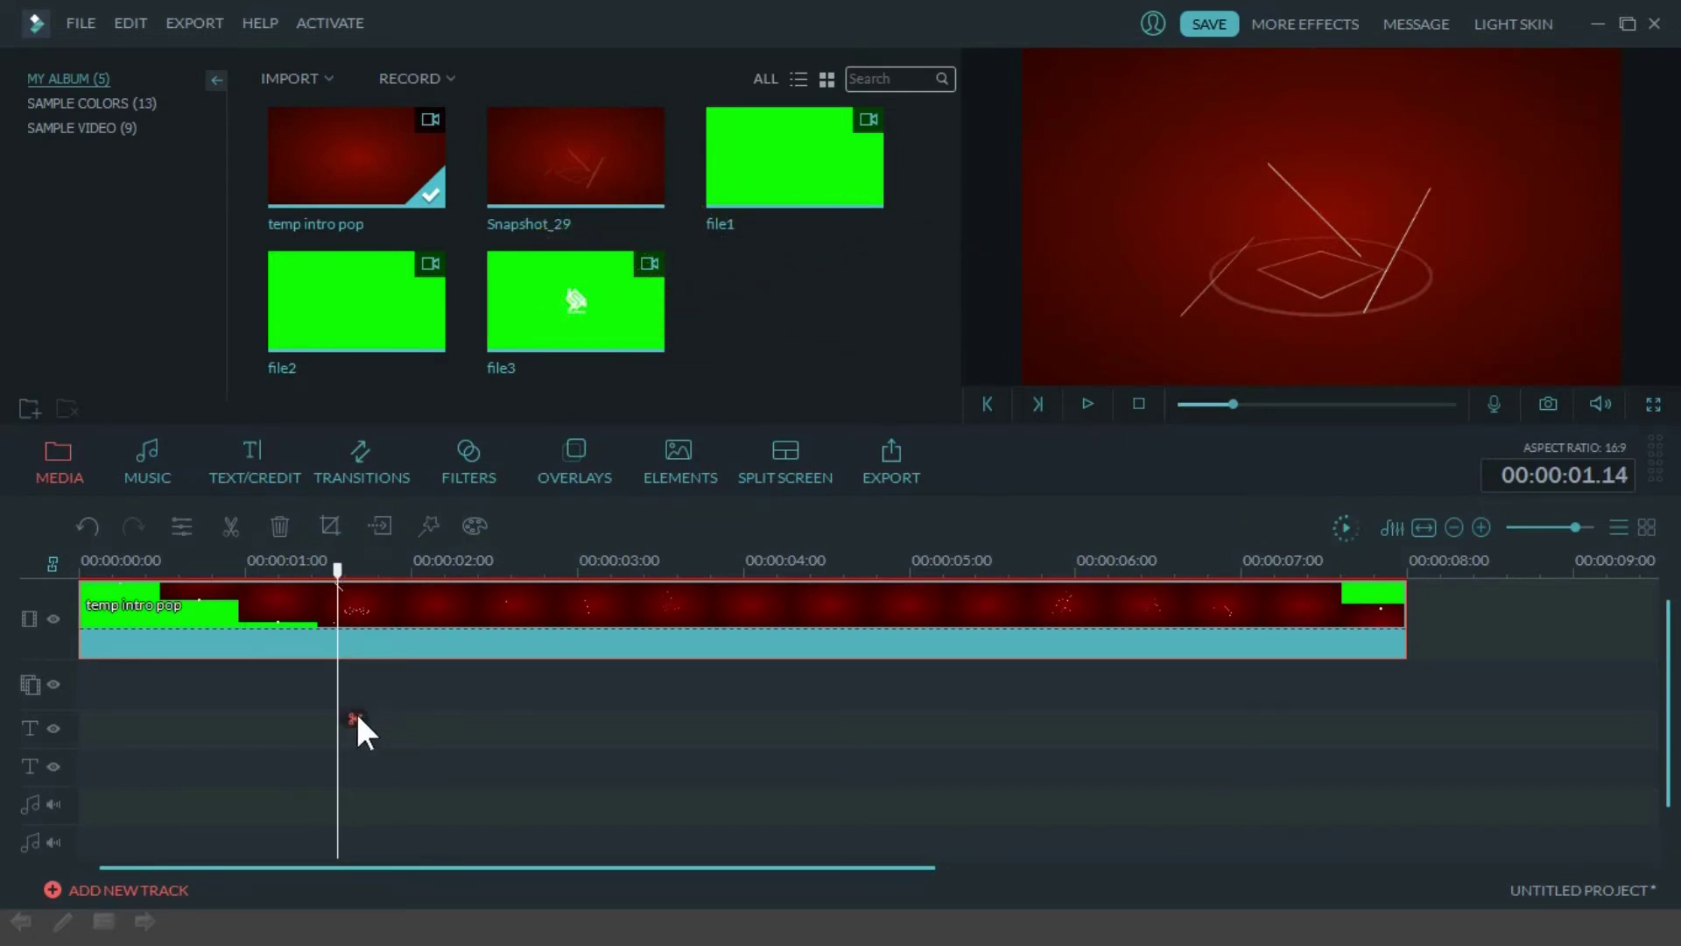
{"action": "left_click", "coordinate": [355, 718]}
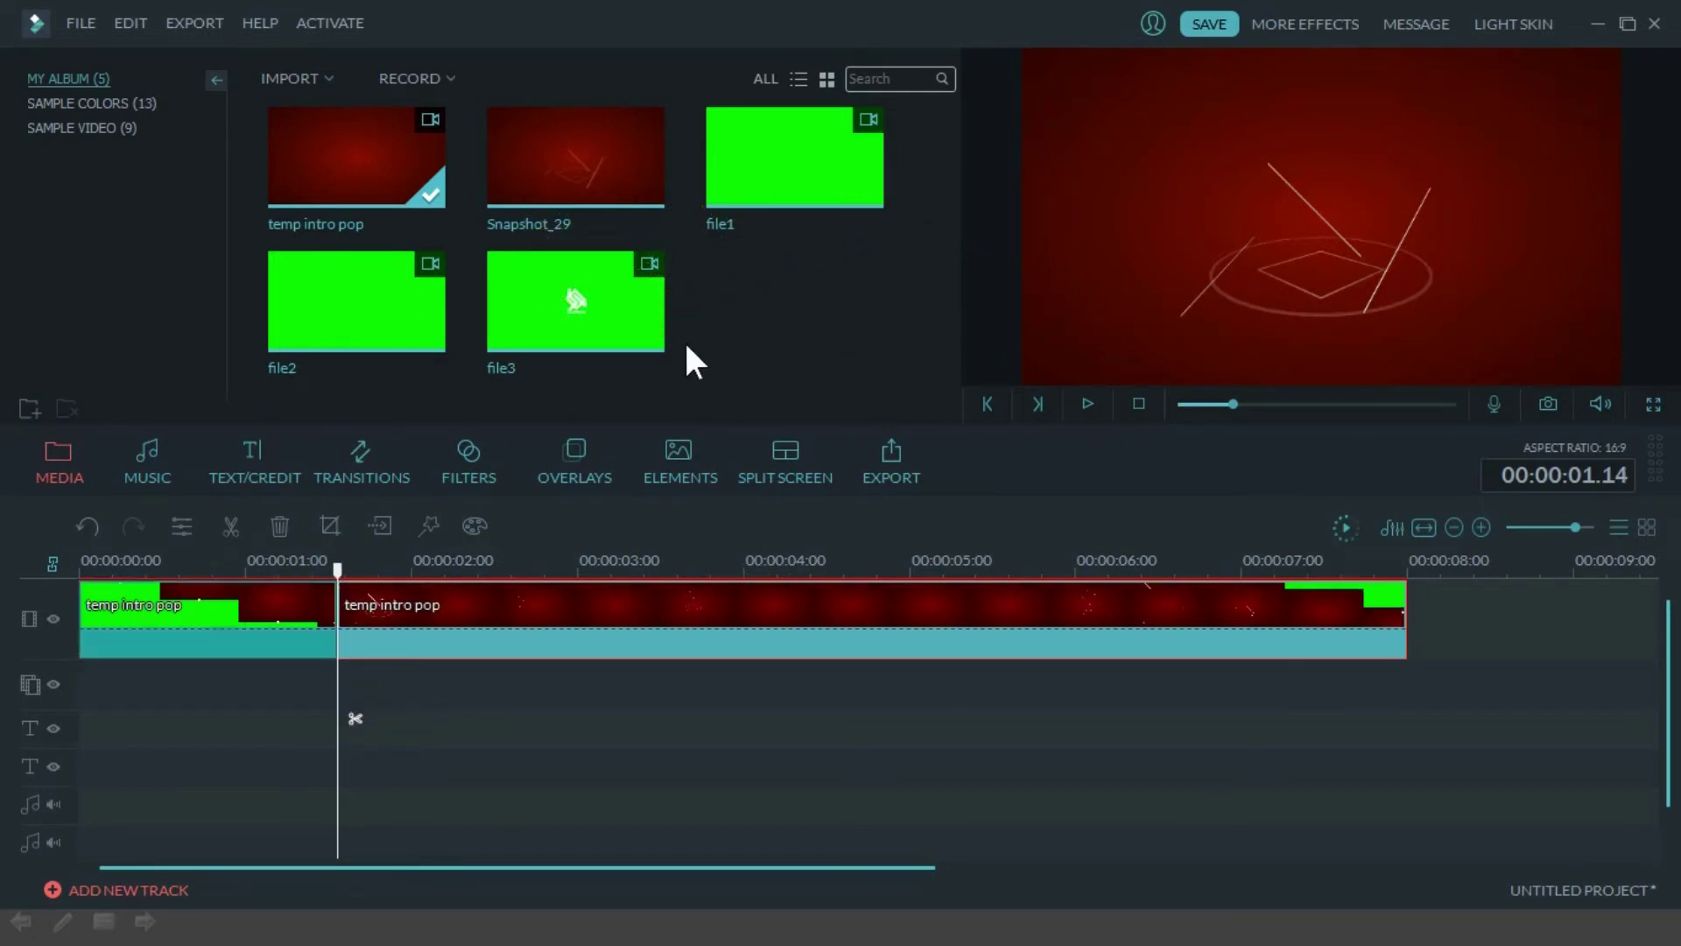
Step: Split the second part of temp intro pop at 00:00:06.12, where the lines appear again
{"action": "left_click", "coordinate": [1142, 565]}
{"action": "left_click_drag", "start_coordinate": [1142, 565], "coordinate": [1155, 568]}
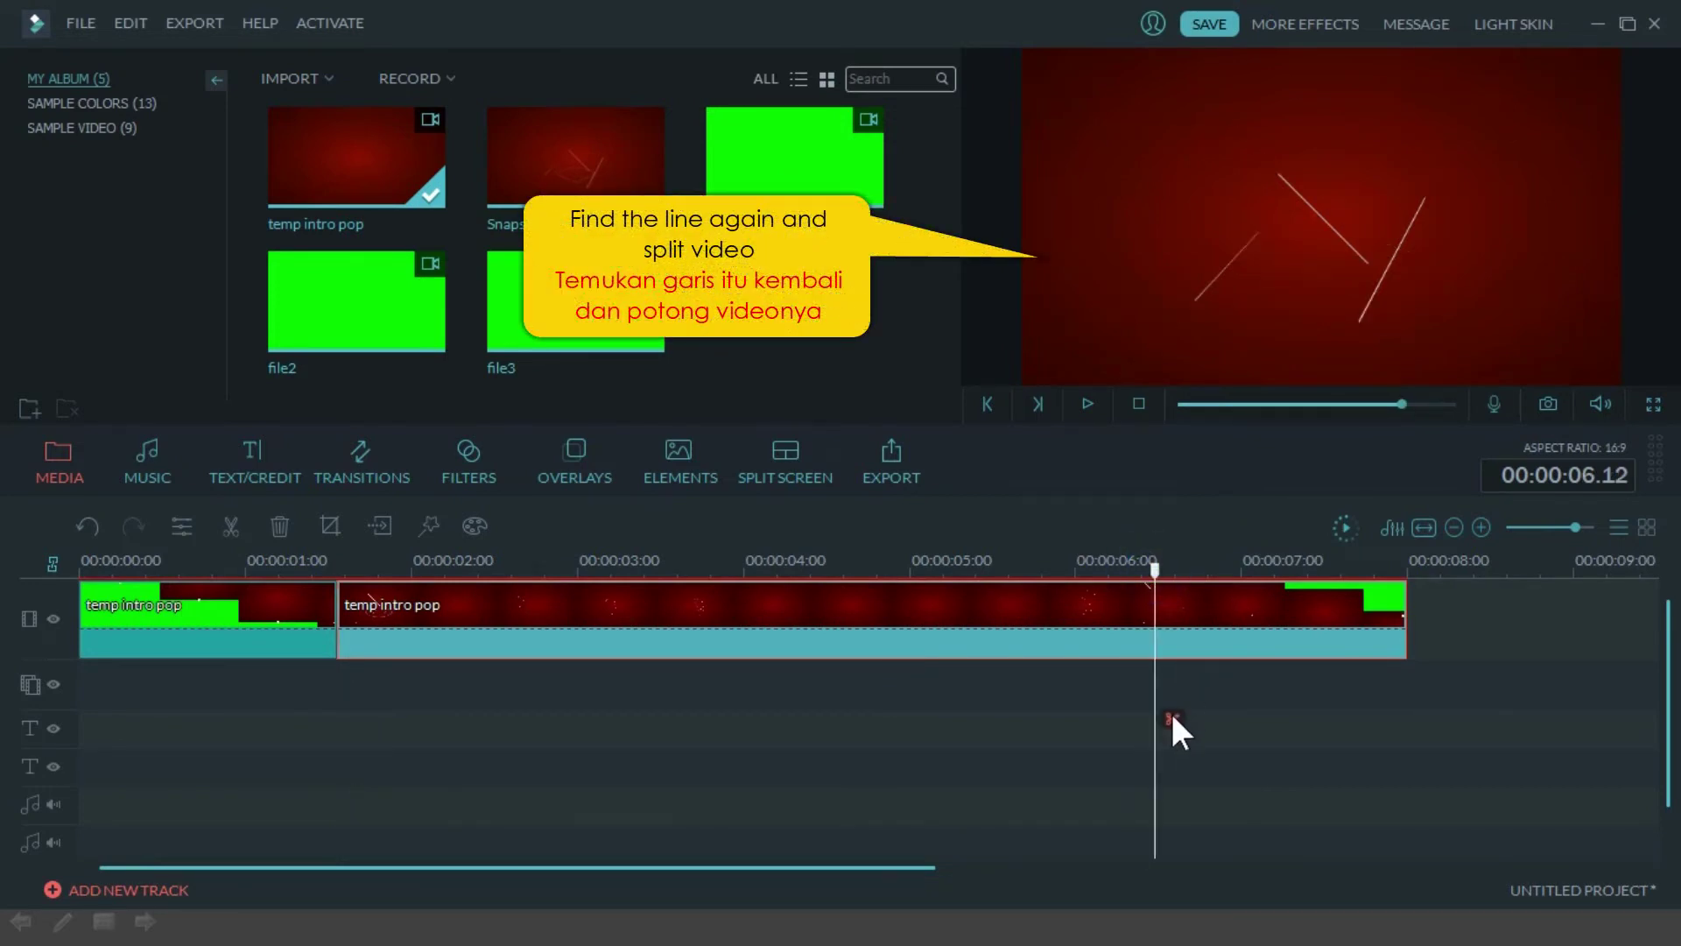
{"action": "left_click", "coordinate": [1172, 717]}
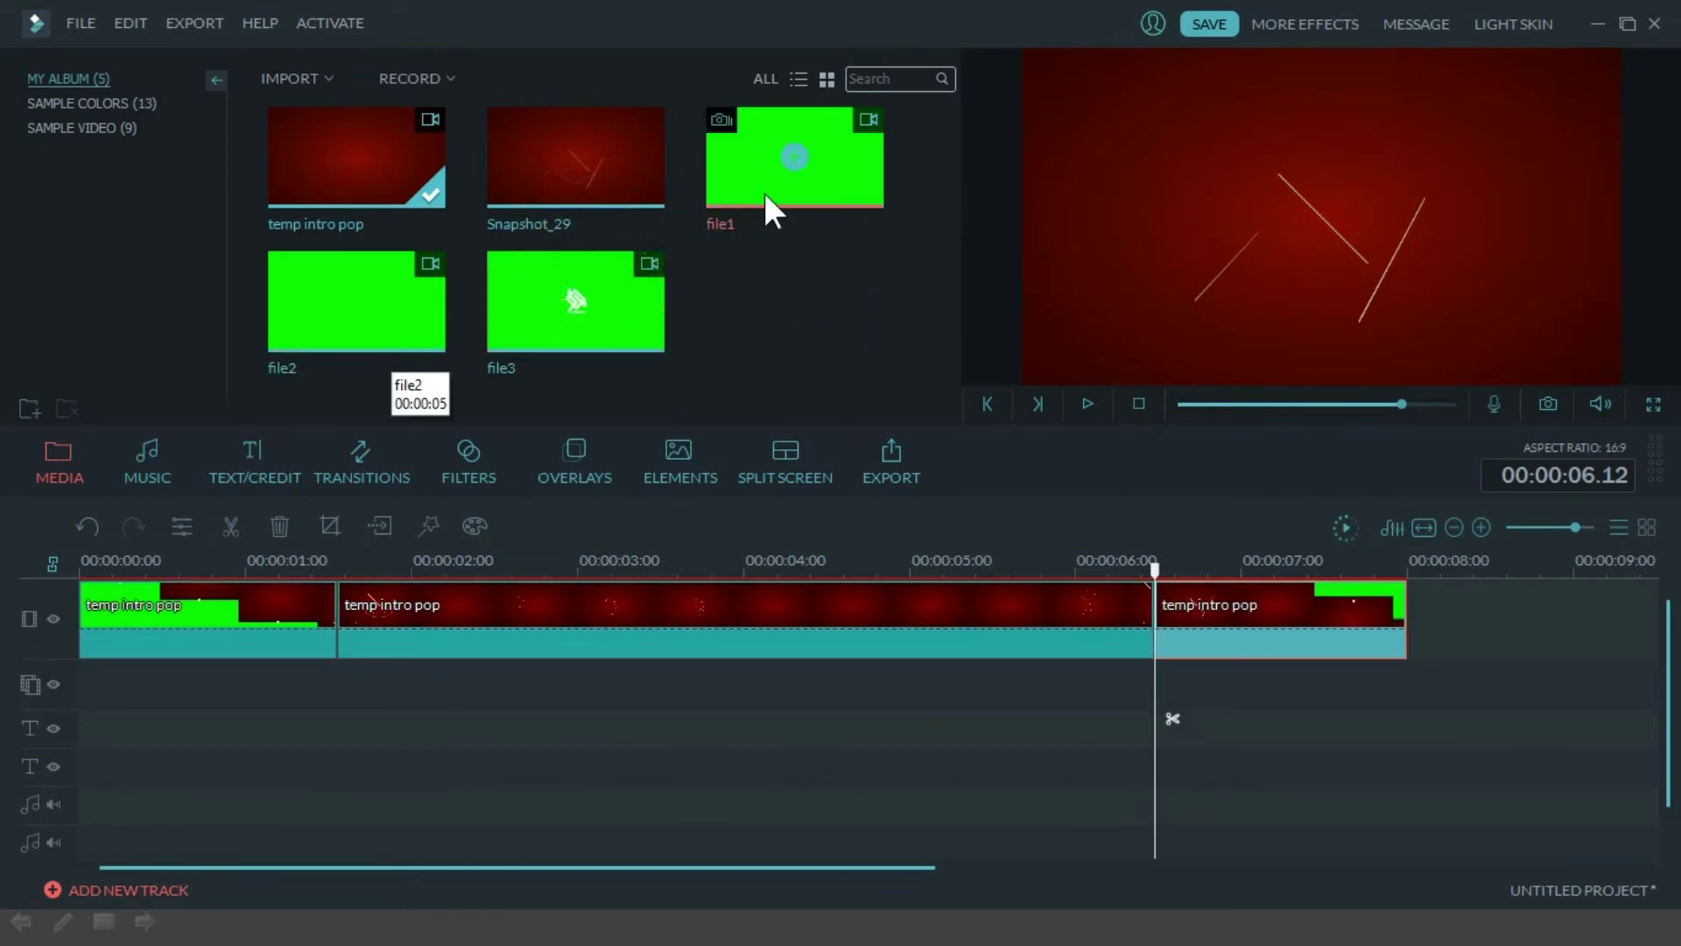
Step: Place file1 on the overlay track at about 00:00:01.01 and make its green background transparent with Chroma Key
{"action": "left_click_drag", "start_coordinate": [765, 191], "coordinate": [259, 677]}
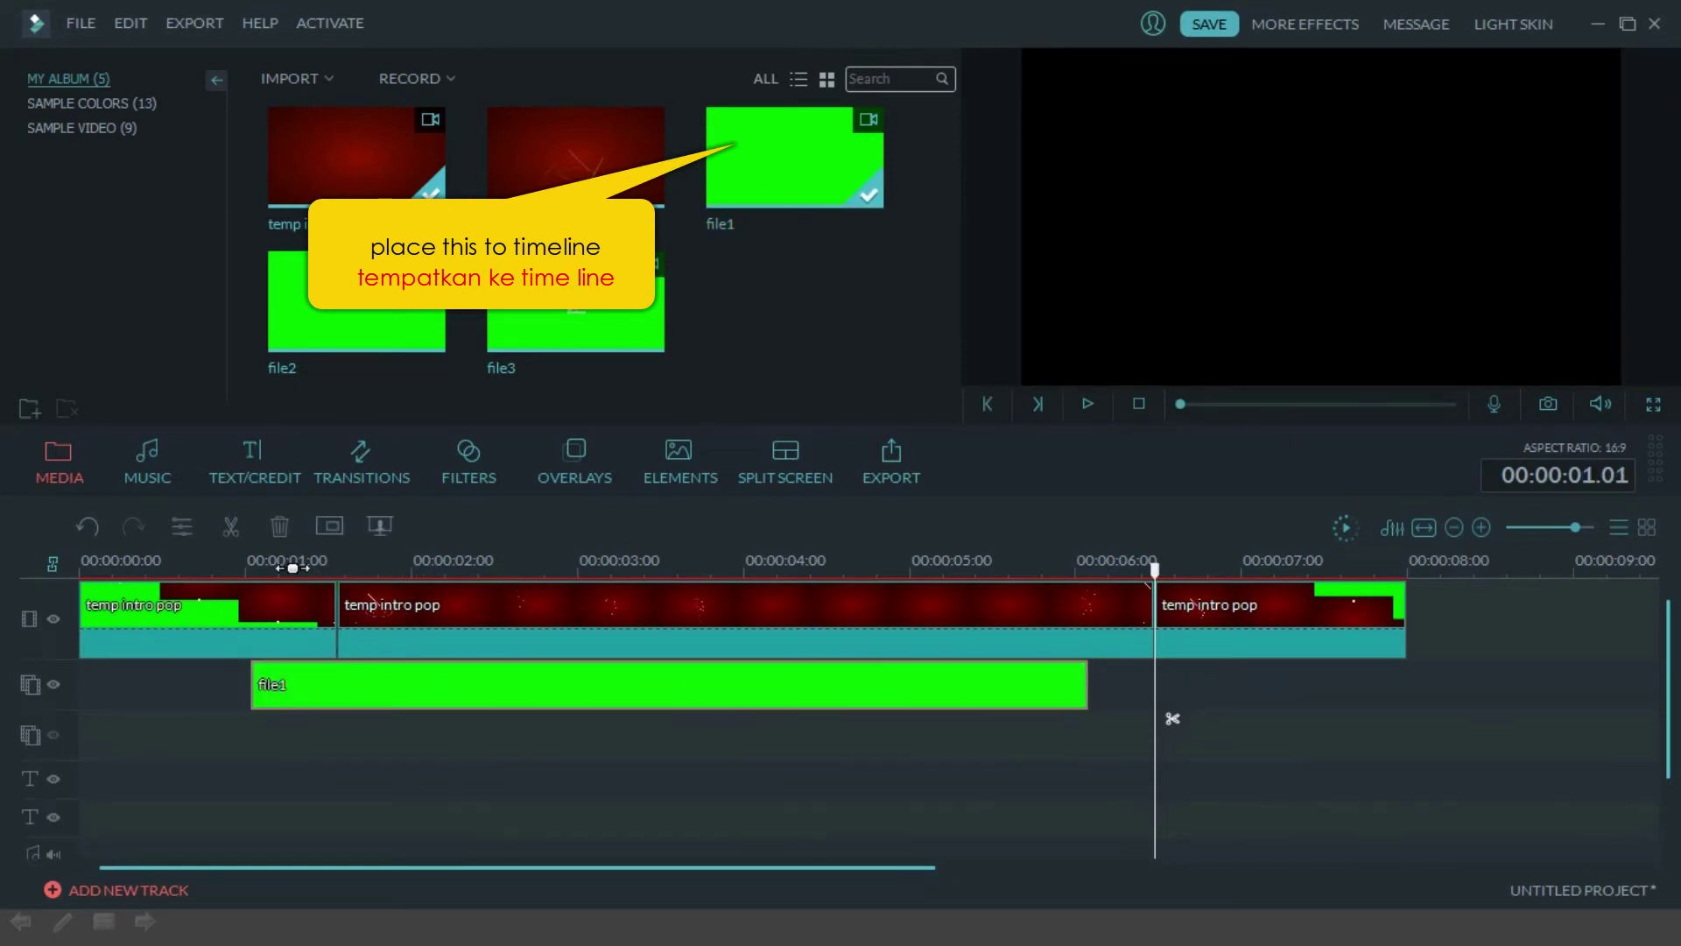
{"action": "left_click", "coordinate": [292, 568]}
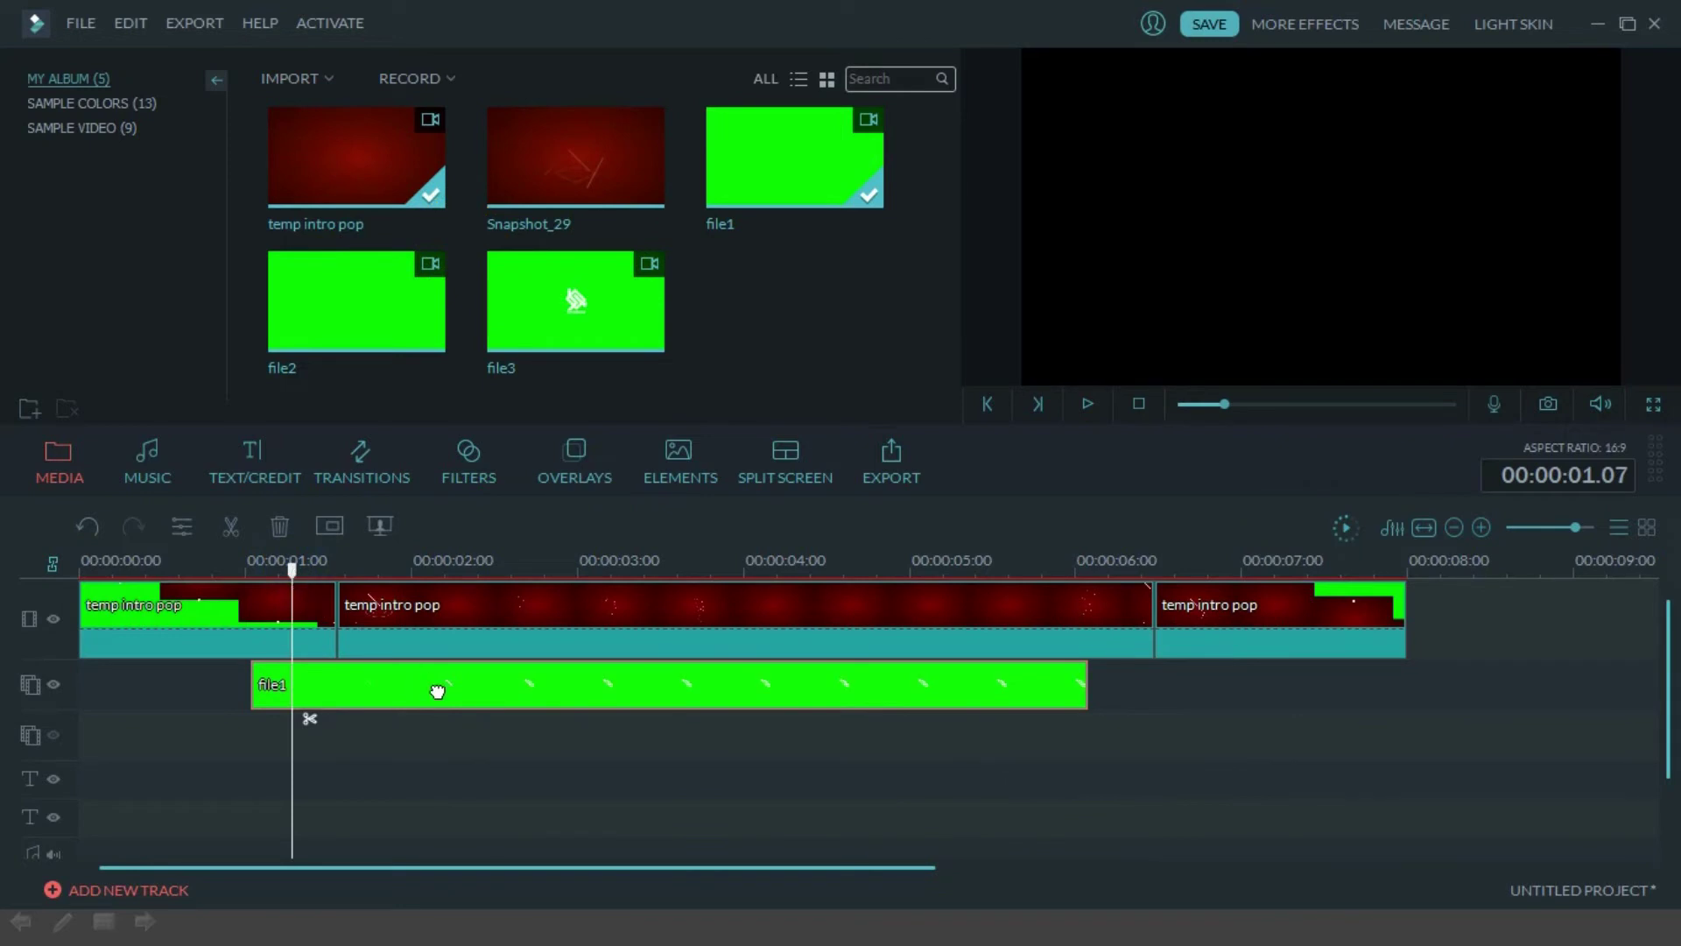
{"action": "double_click", "coordinate": [437, 691]}
{"action": "right_click", "coordinate": [433, 681]}
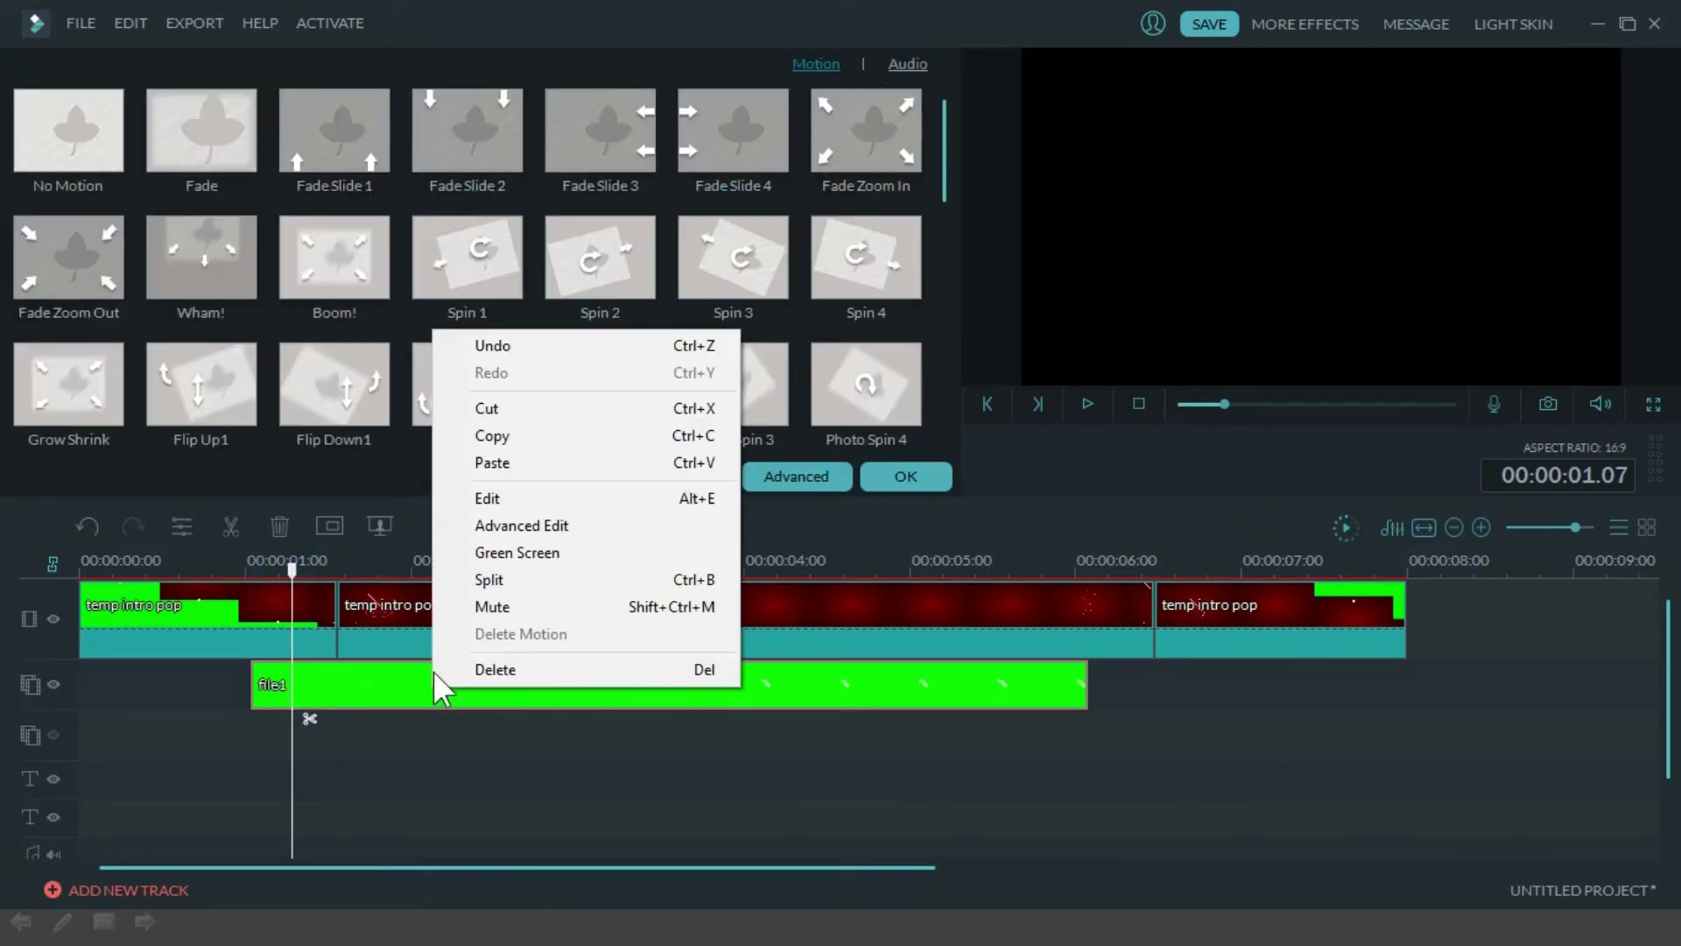
{"action": "left_click", "coordinate": [517, 552]}
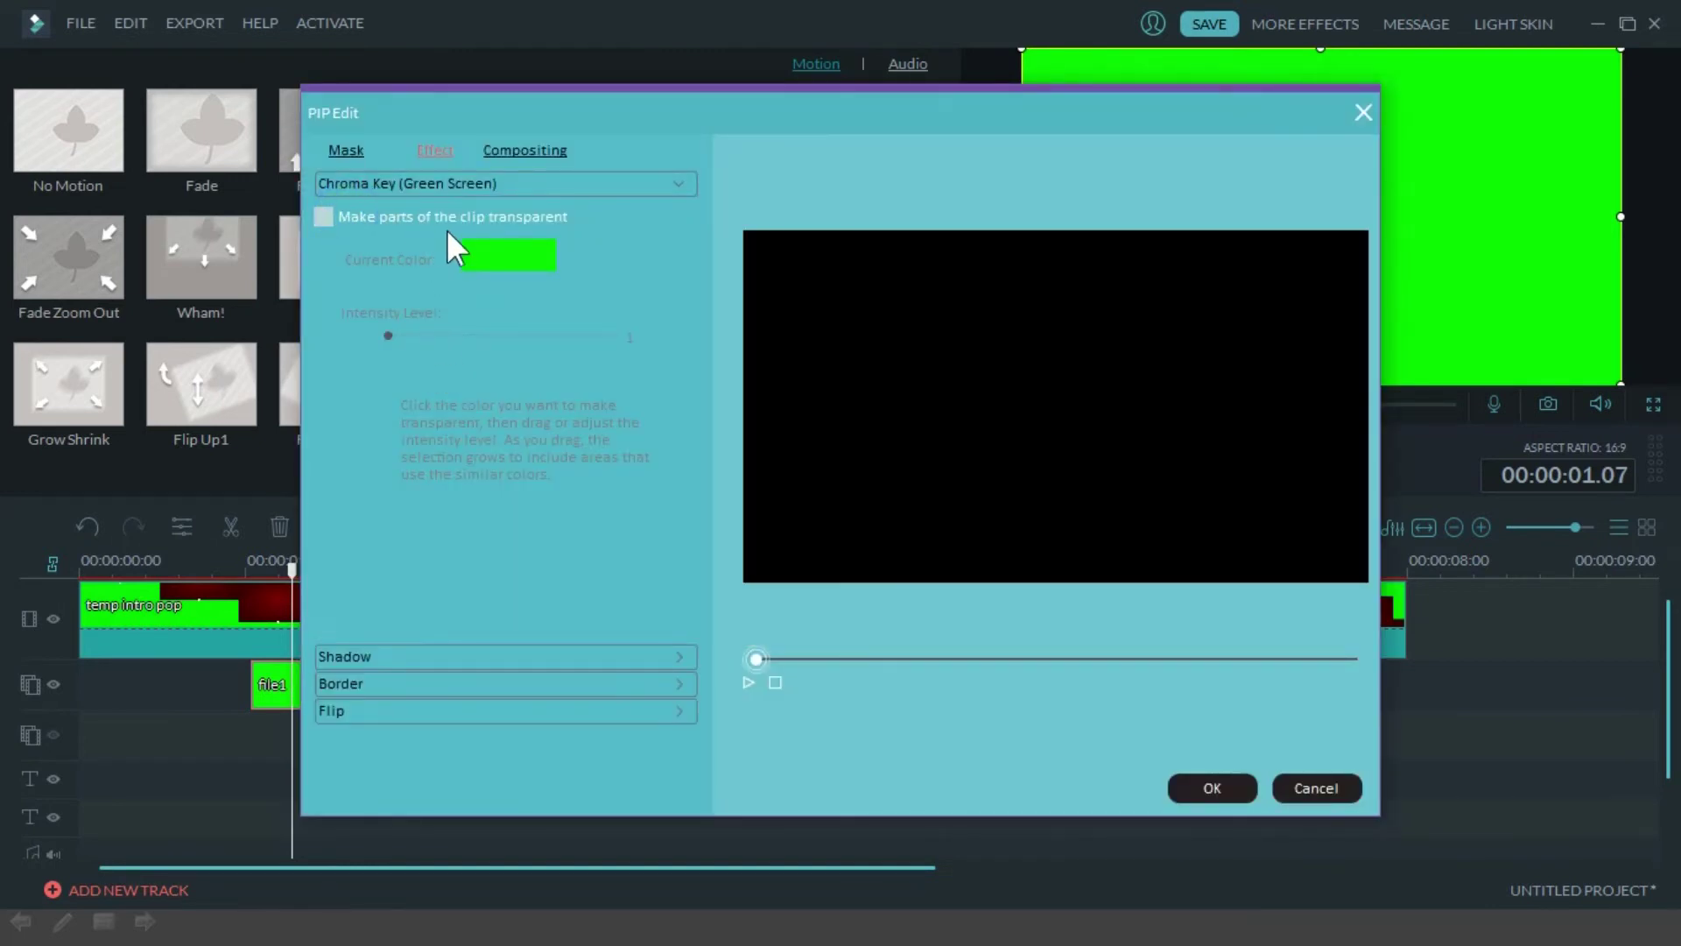
{"action": "left_click", "coordinate": [364, 219]}
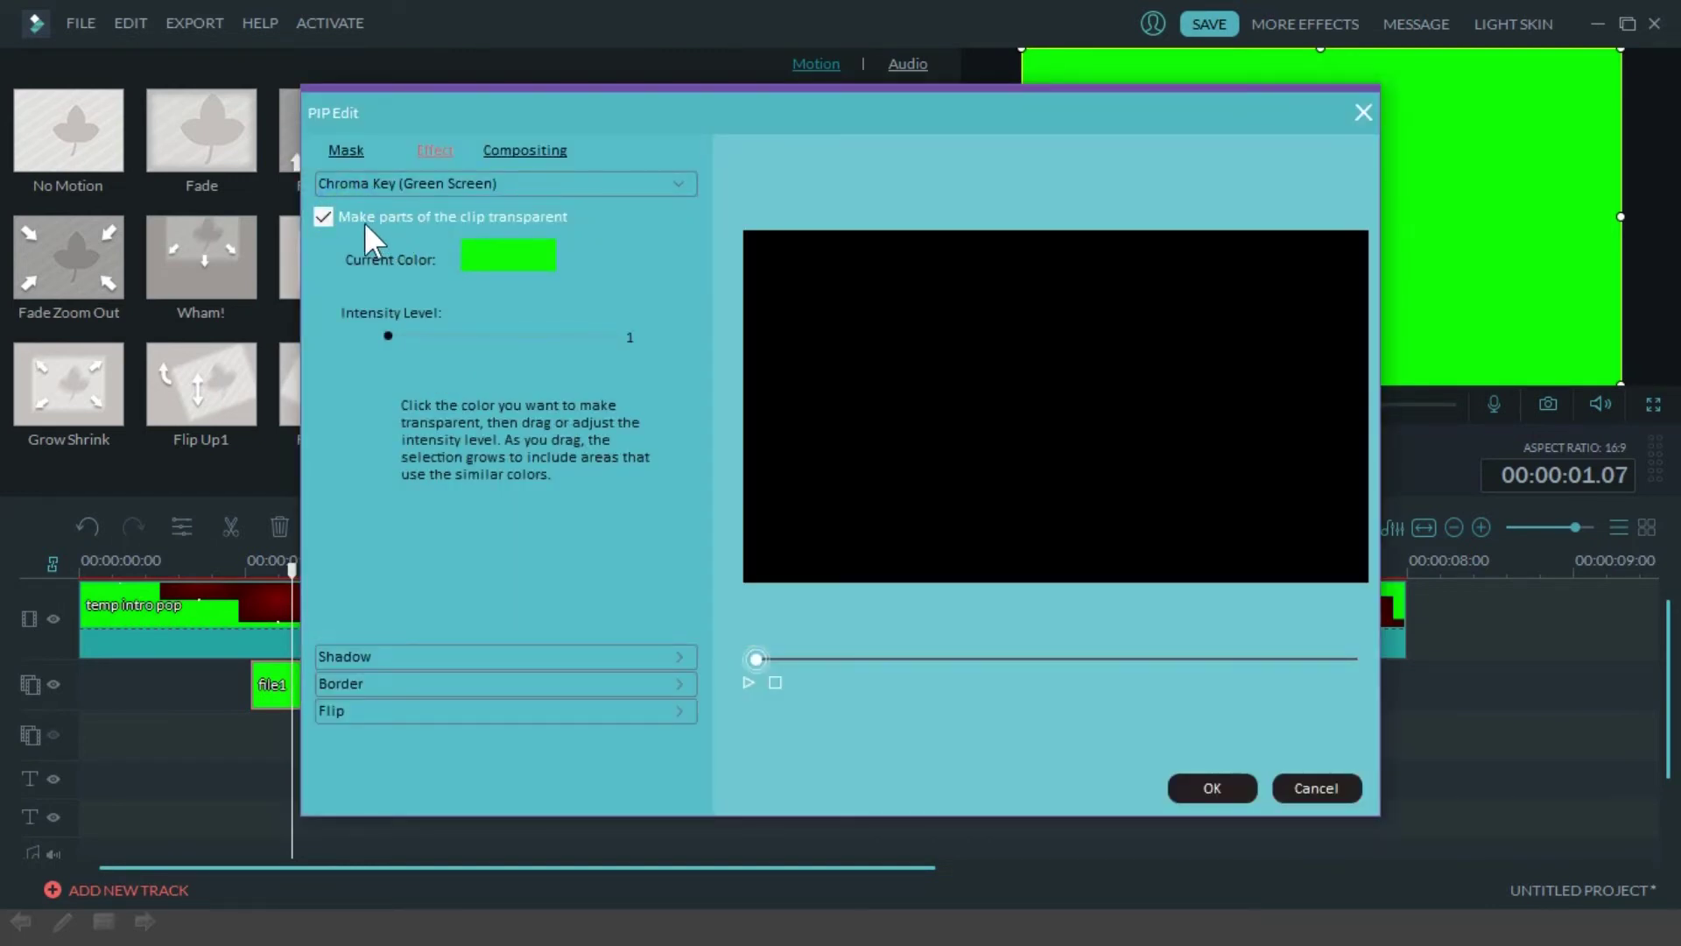
{"action": "left_click", "coordinate": [1213, 788]}
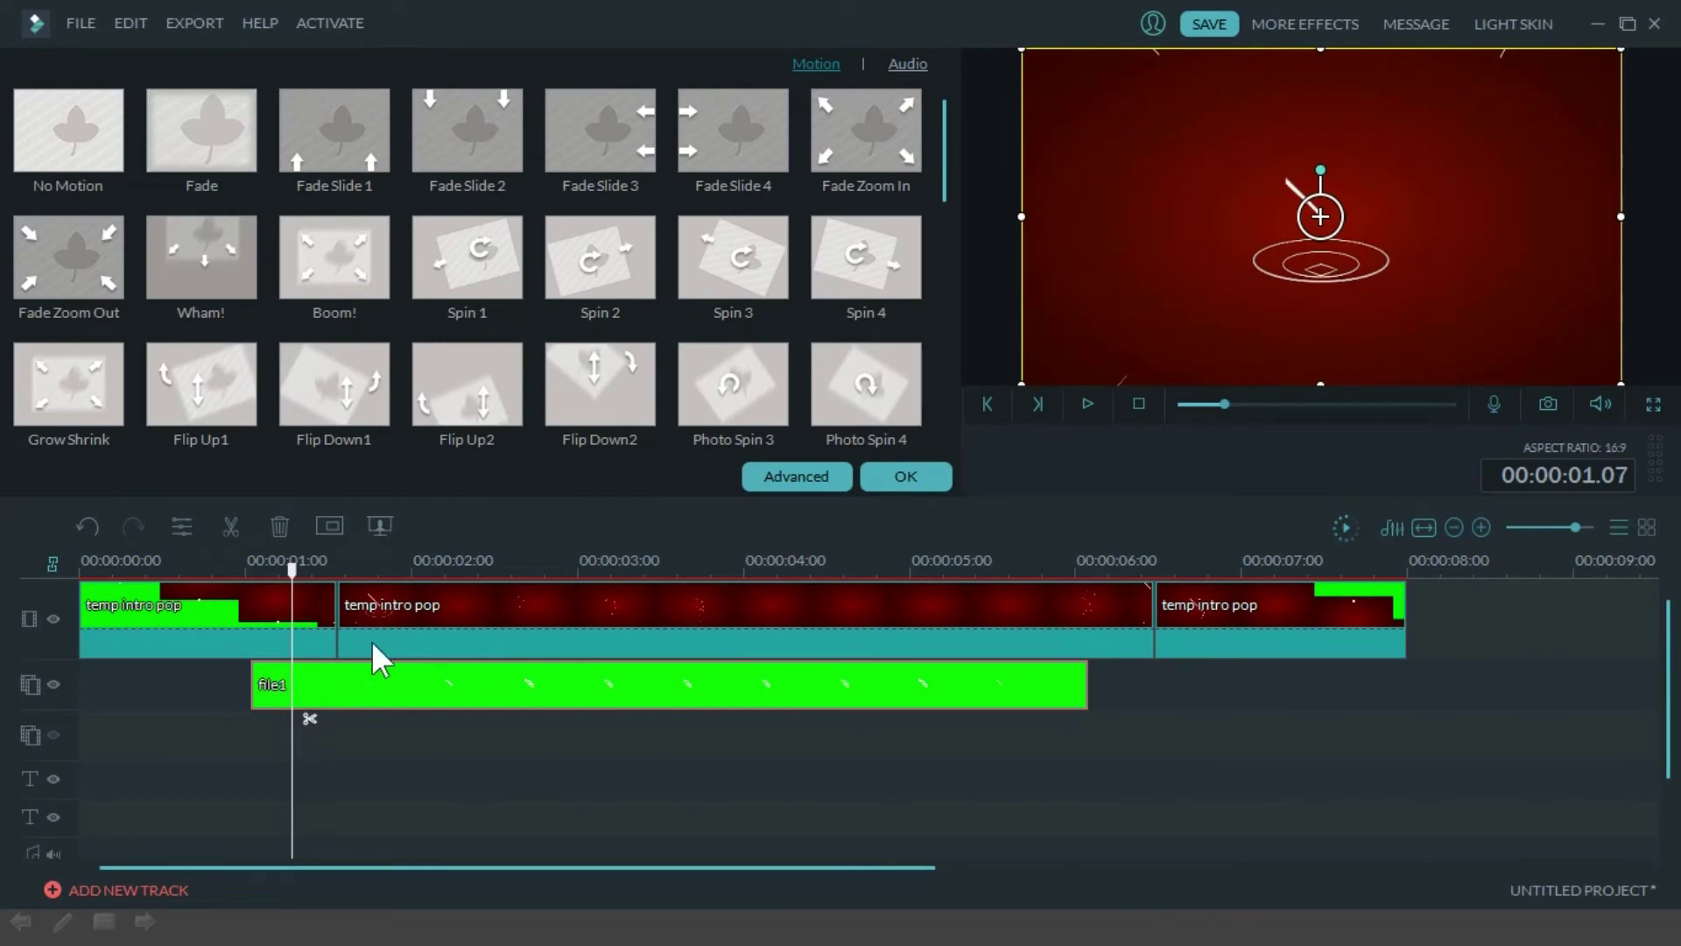
Step: Split the file1 overlay clip at 00:00:01.20, where the logo first appears, and close its motion settings
{"action": "left_click", "coordinate": [295, 575]}
{"action": "left_click_drag", "start_coordinate": [294, 575], "coordinate": [380, 578]}
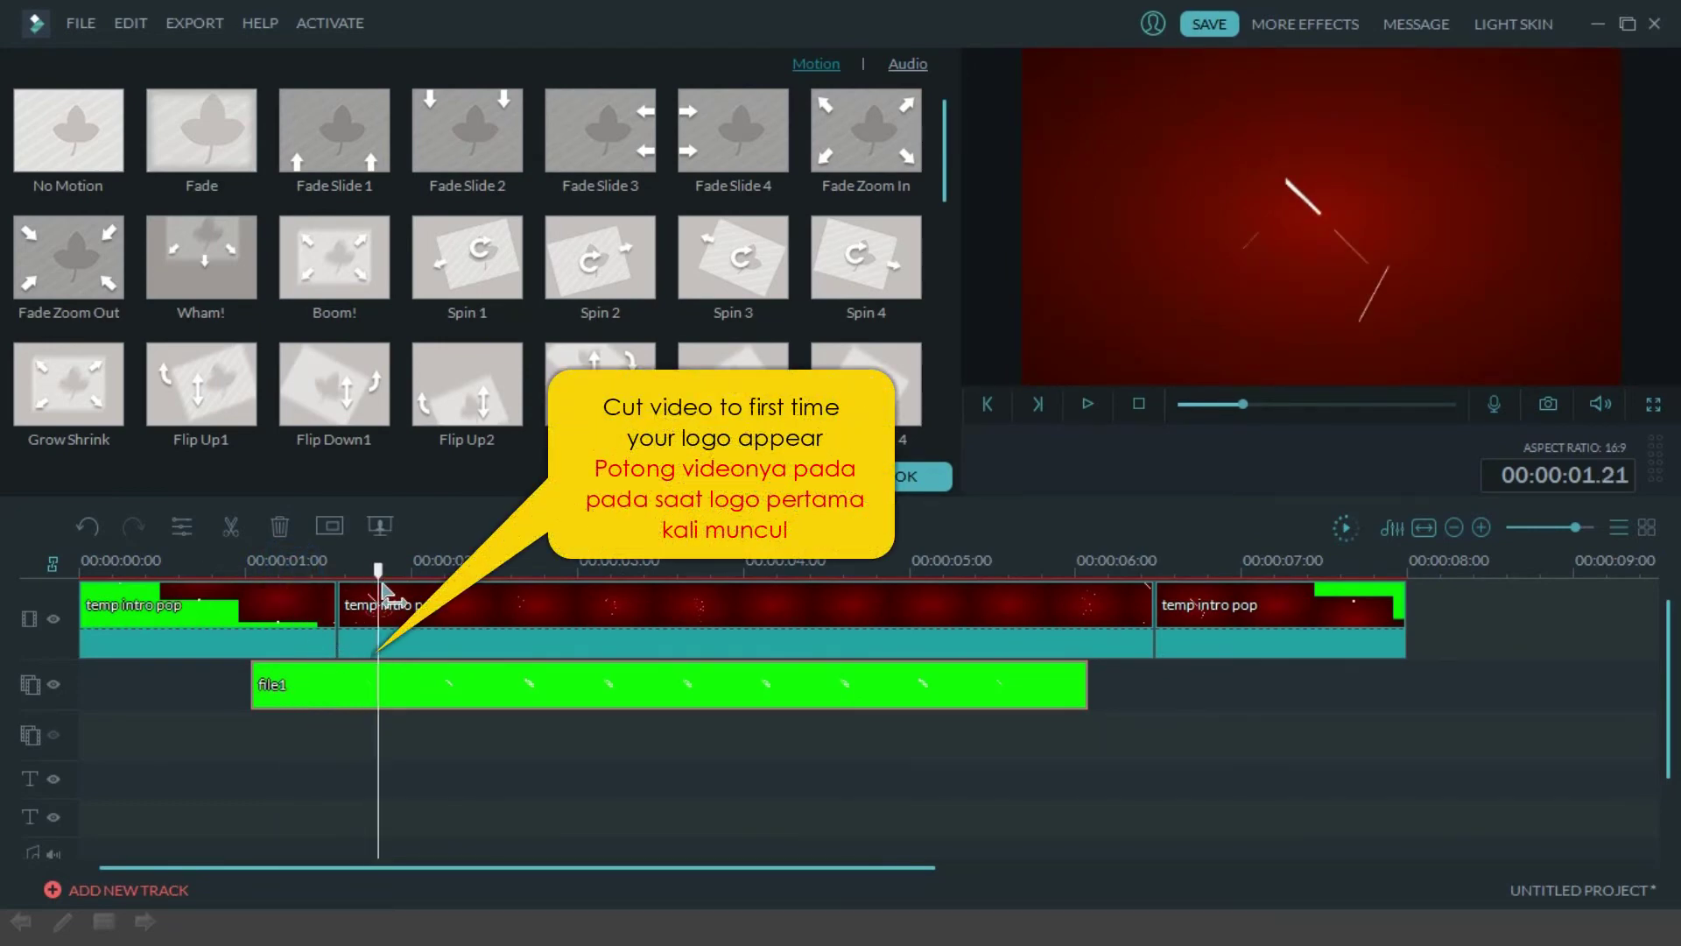
{"action": "left_click", "coordinate": [541, 676]}
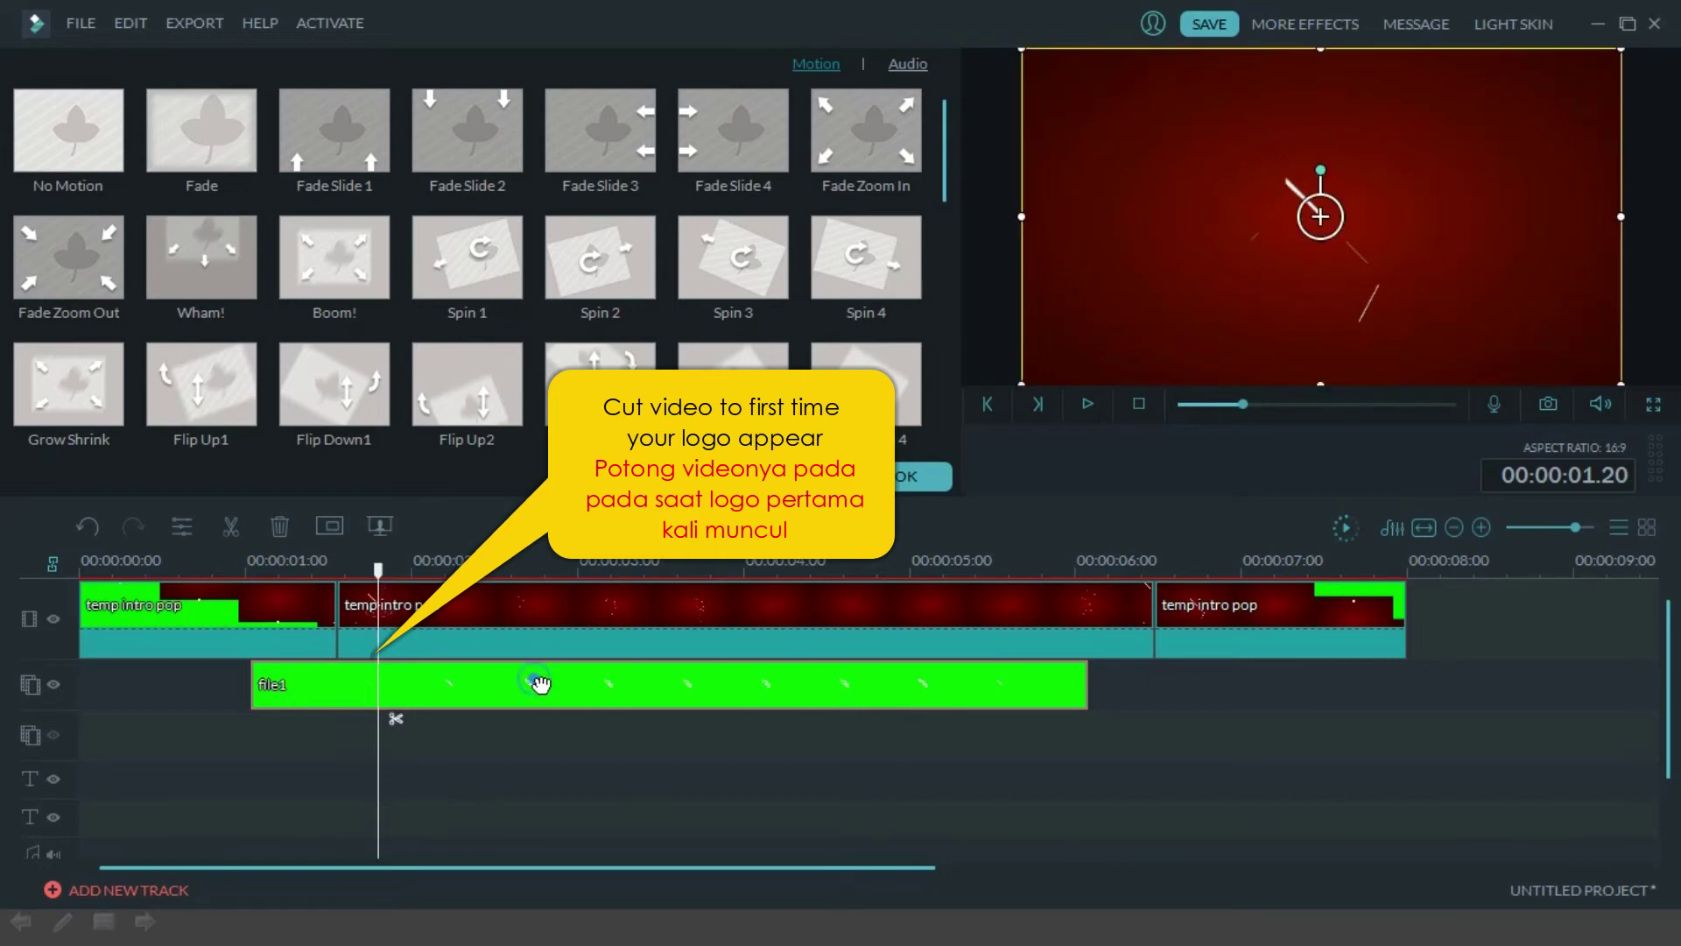
{"action": "left_click", "coordinate": [396, 718]}
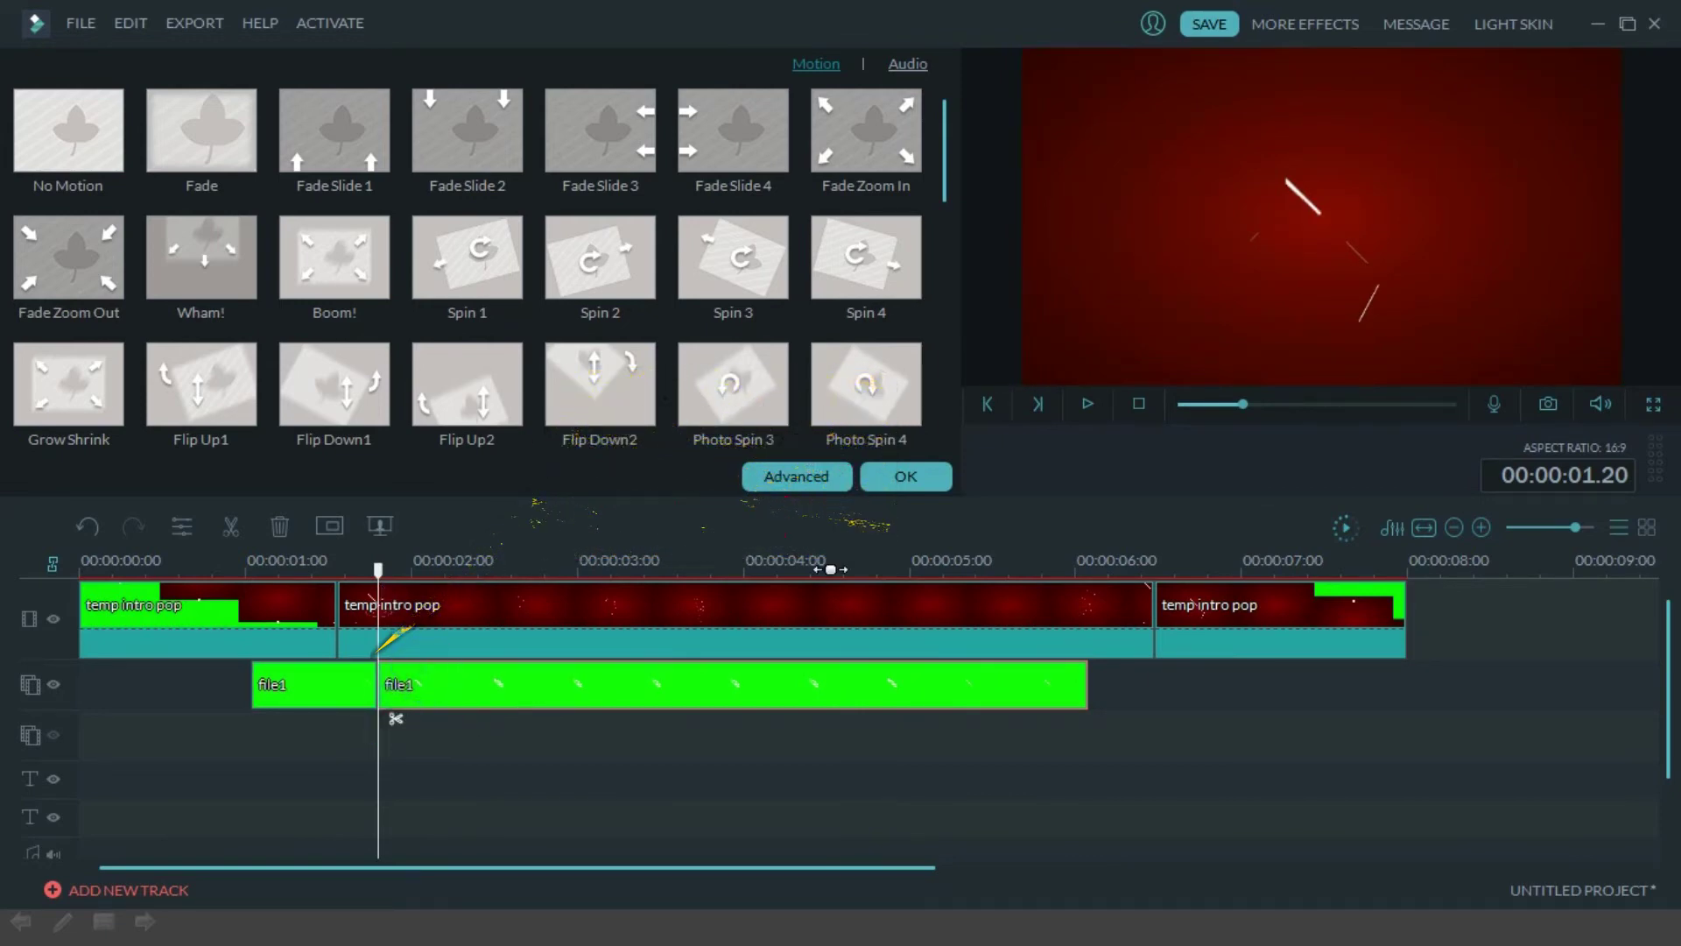
{"action": "left_click", "coordinate": [898, 478]}
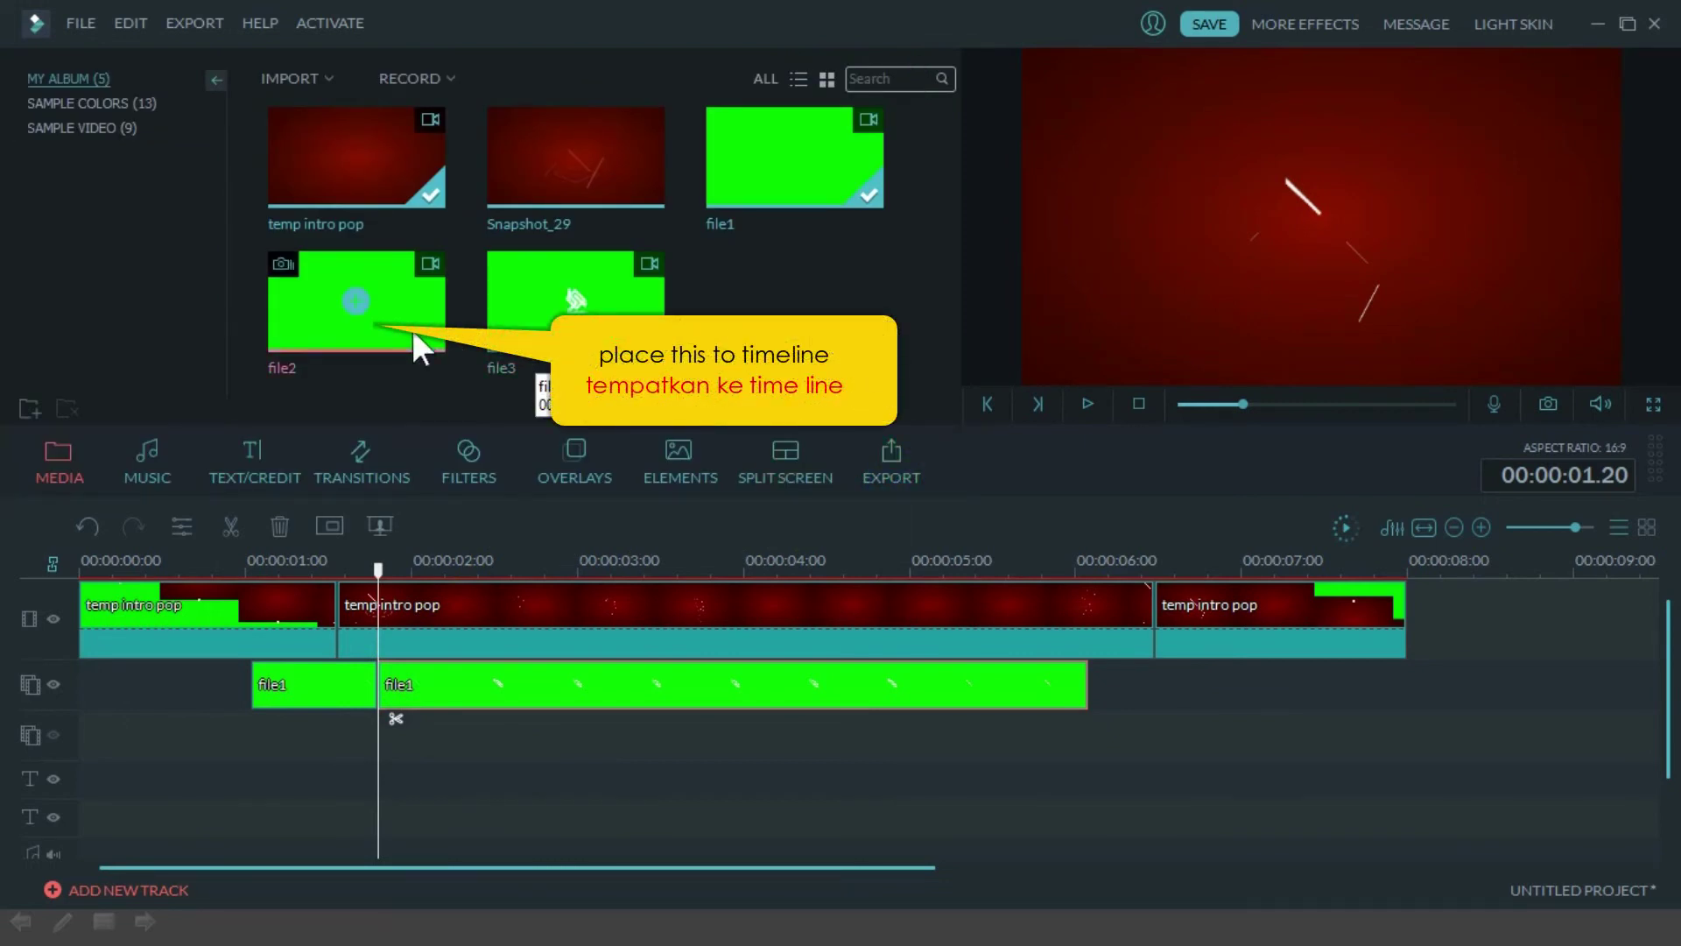
Step: Place file2 on the overlay track below file1, starting at 00:00:01.01, and select the clip
{"action": "left_click_drag", "start_coordinate": [408, 336], "coordinate": [435, 724]}
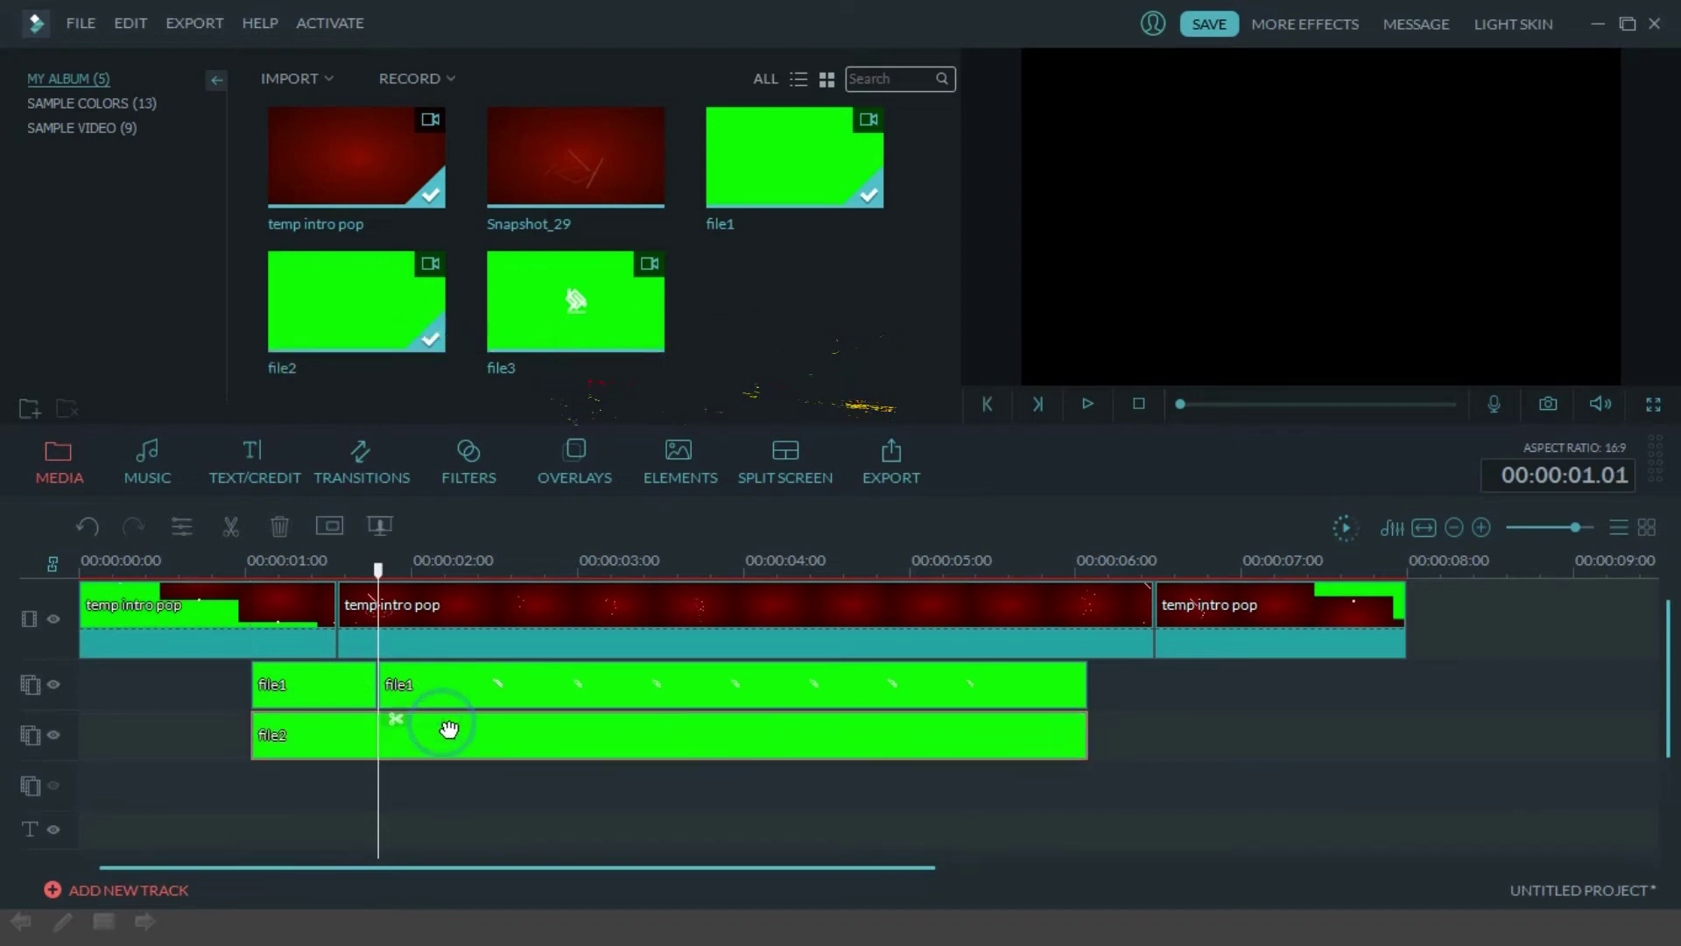
{"action": "left_click", "coordinate": [431, 690]}
{"action": "left_click", "coordinate": [422, 725]}
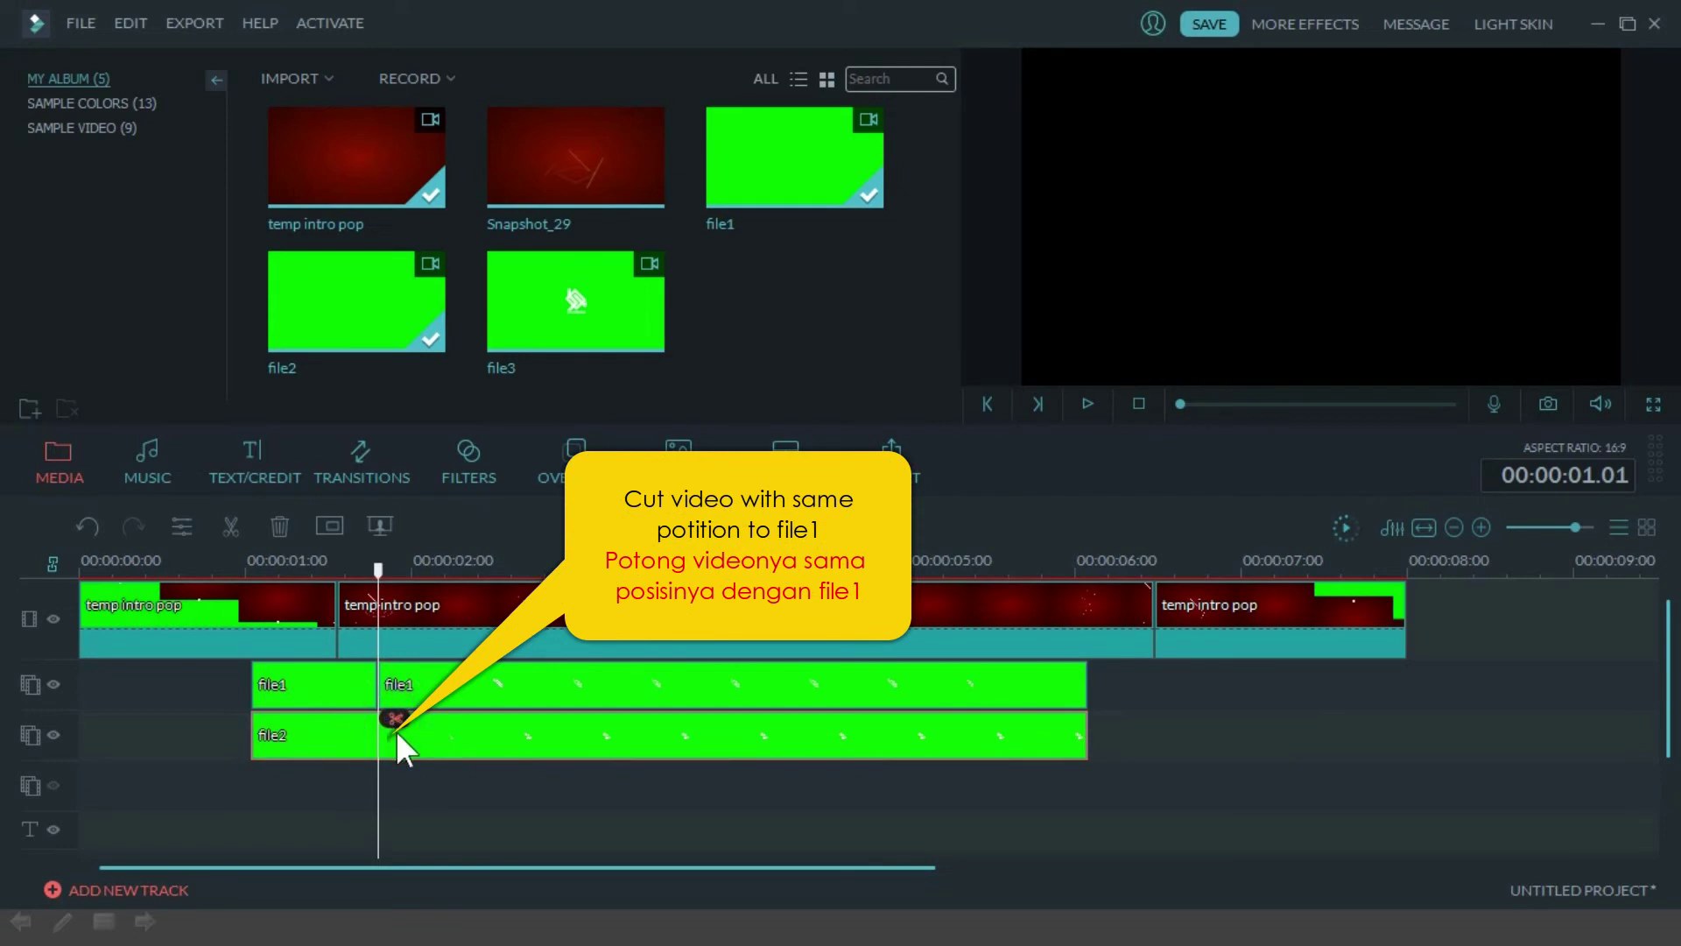
Step: Split file2 at file1's cut point, remove both leading parts, and move the remaining clips to start just before the second temp intro pop segment
{"action": "left_click", "coordinate": [396, 725]}
{"action": "left_click", "coordinate": [454, 688]}
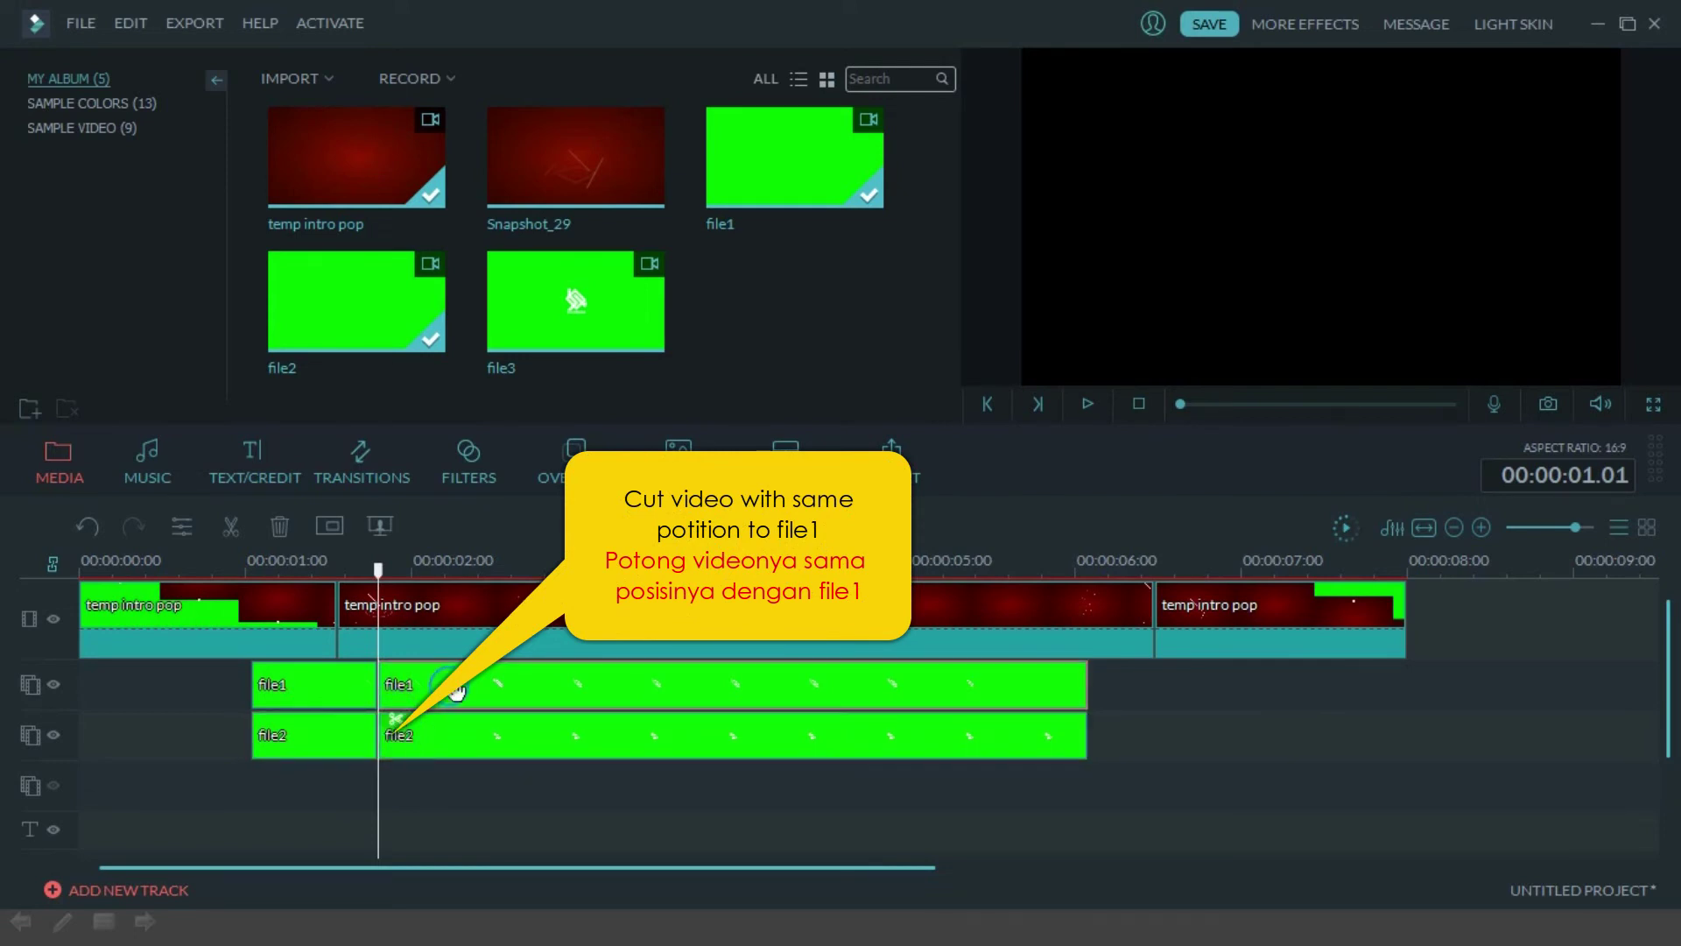
{"action": "left_click", "coordinate": [446, 733]}
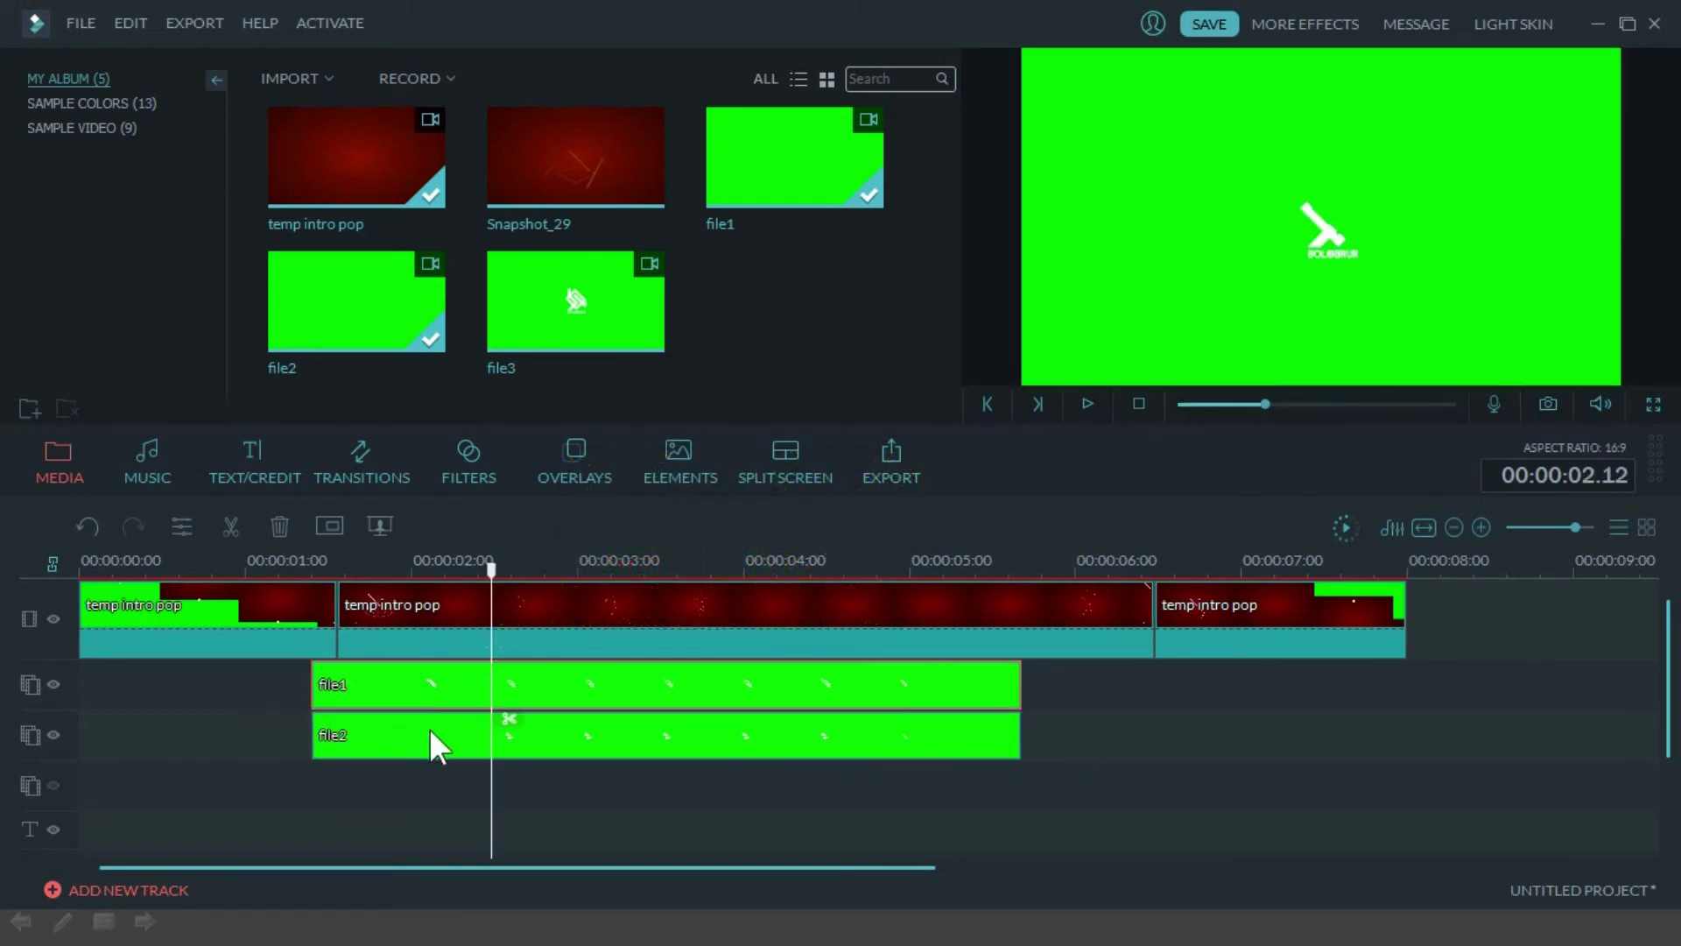
Step: Make the green background of the file2 overlay clip transparent with the Chroma Key effect
{"action": "left_click", "coordinate": [434, 734]}
{"action": "left_click", "coordinate": [330, 525]}
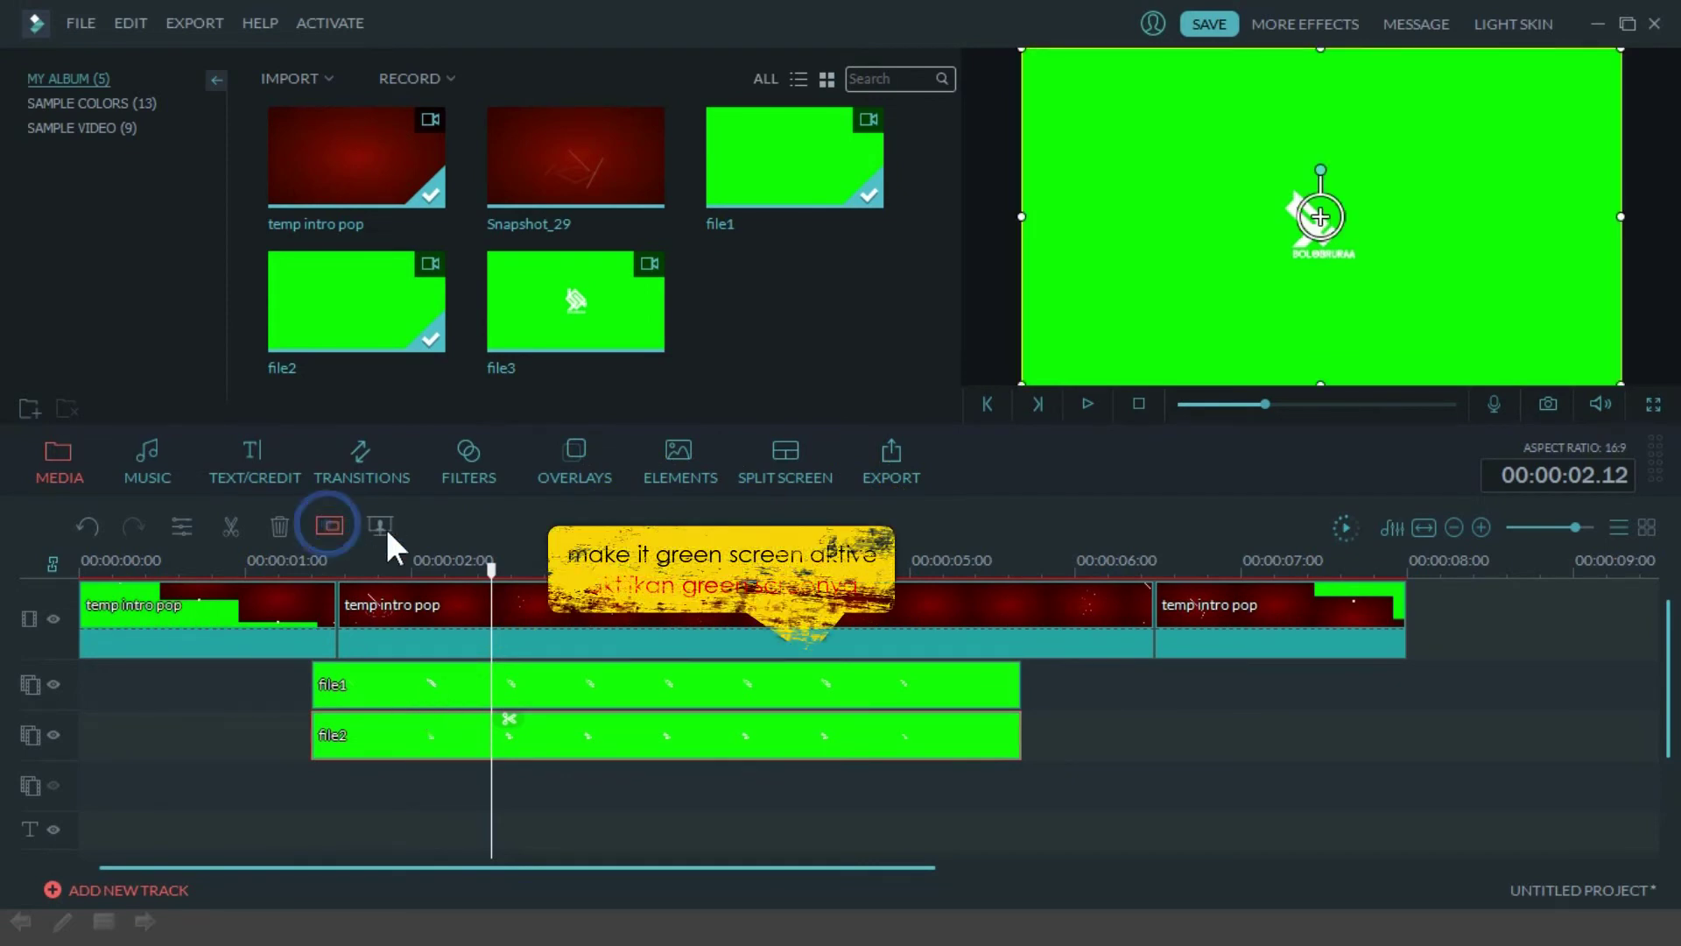
{"action": "left_click", "coordinate": [435, 150]}
{"action": "left_click", "coordinate": [322, 218]}
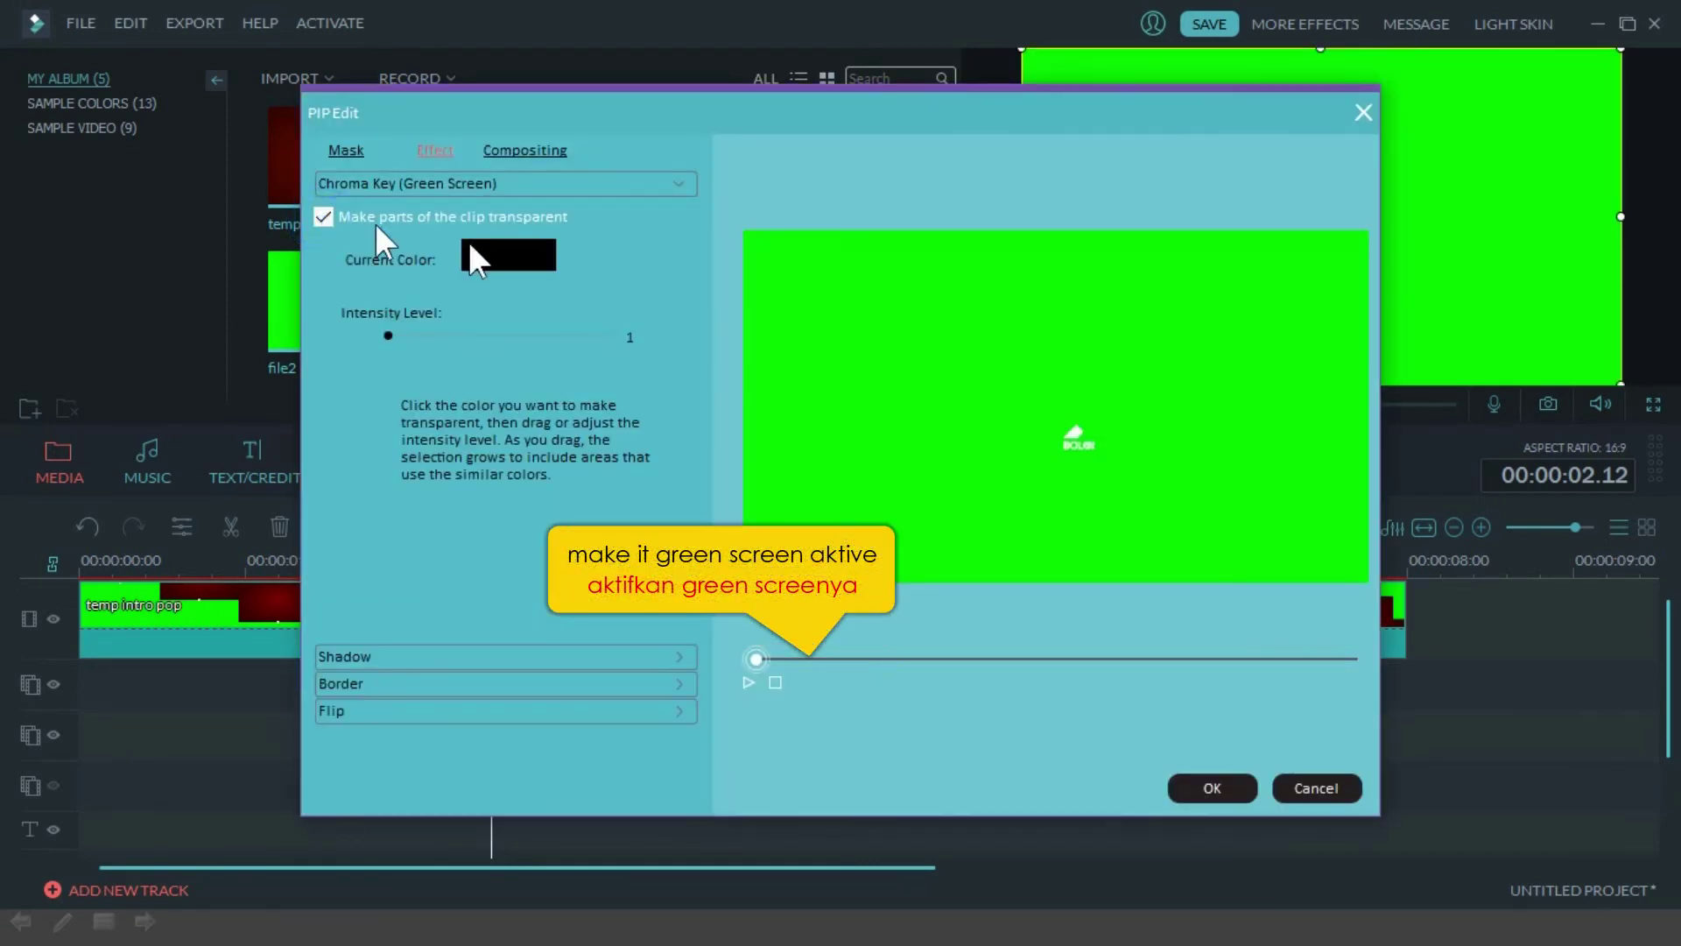
{"action": "left_click", "coordinate": [850, 260]}
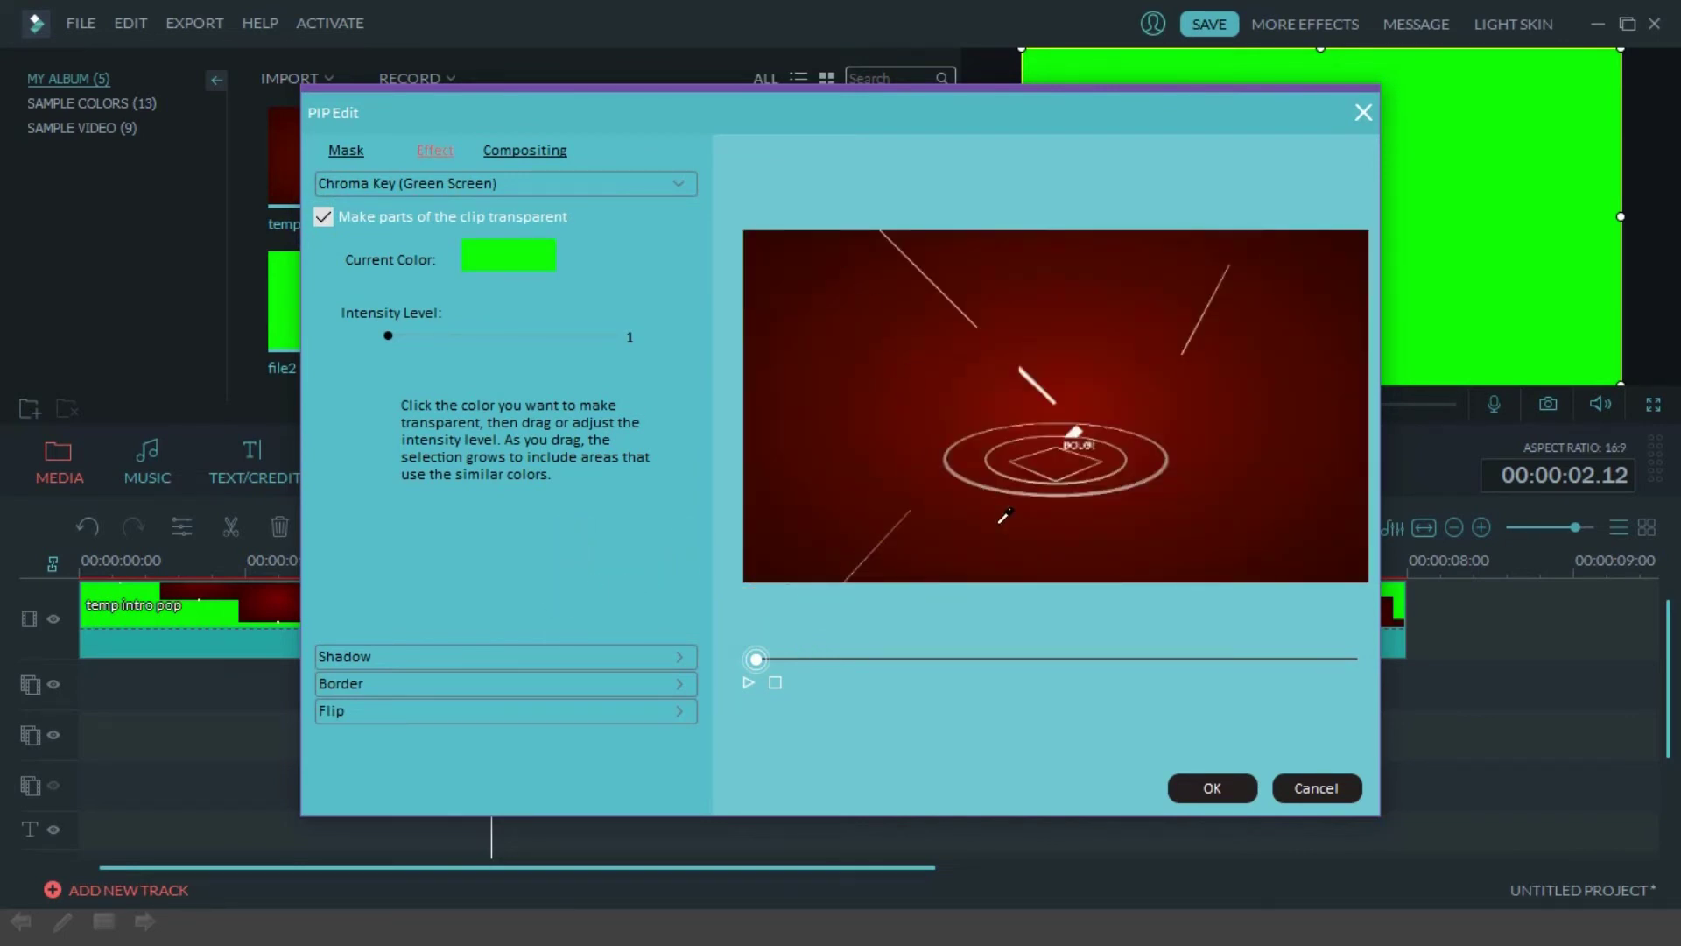
{"action": "left_click", "coordinate": [1236, 791]}
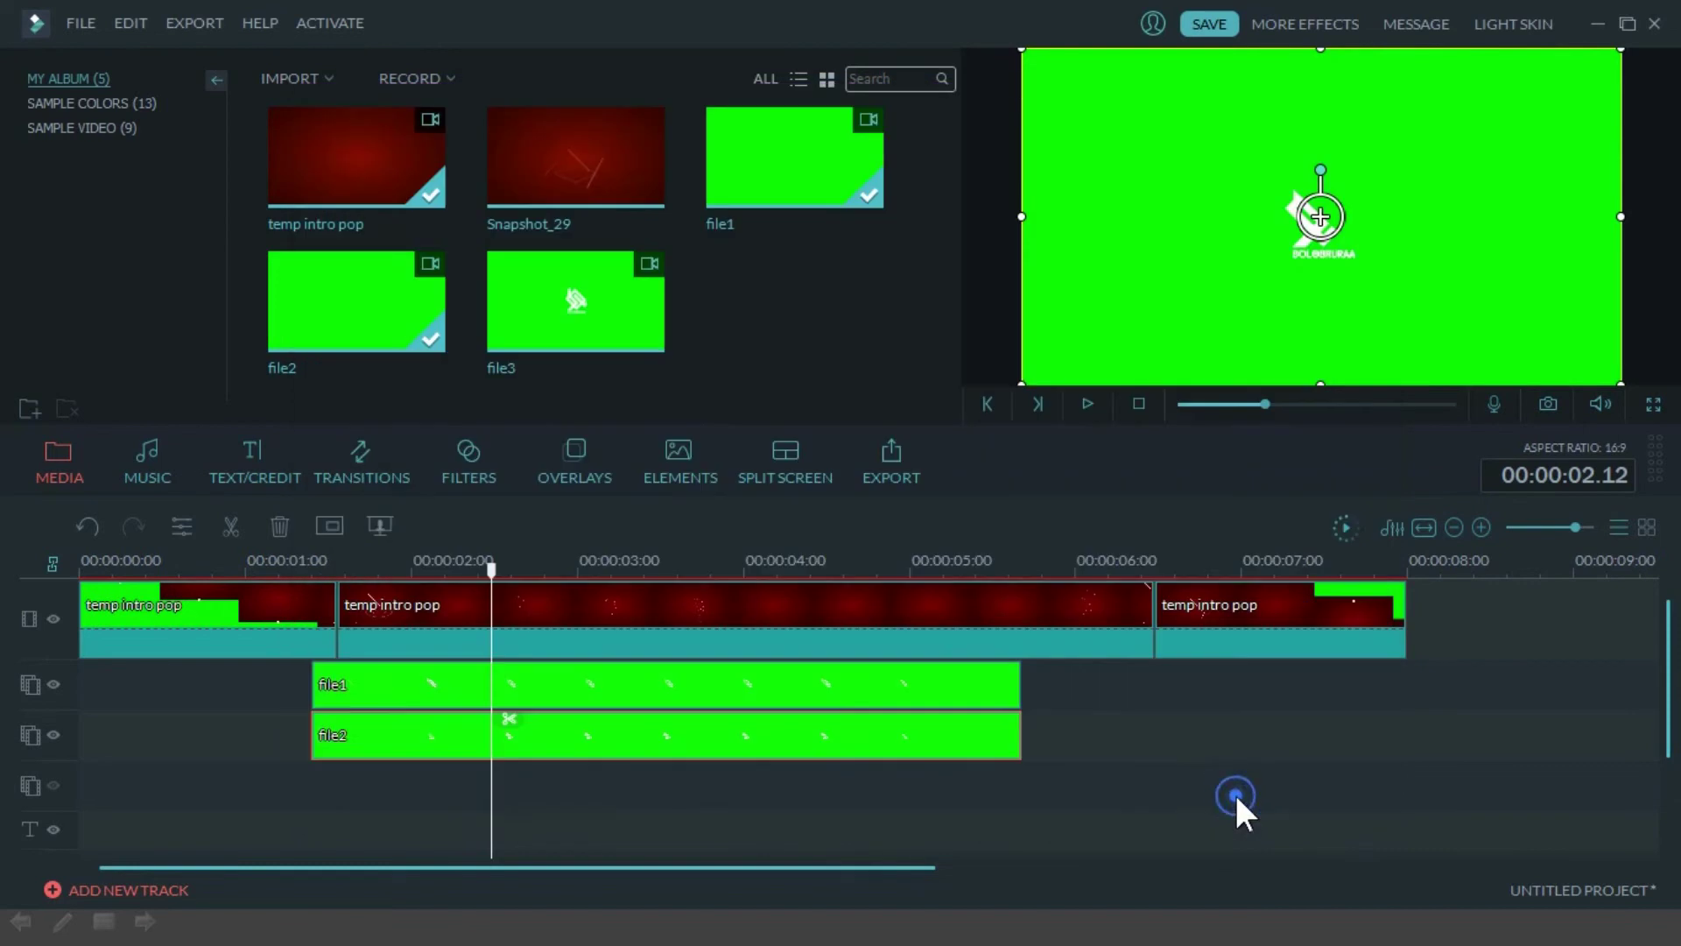
Step: Make the green background of the trimmed file1 overlay clip transparent with the Chroma Key effect
{"action": "double_click", "coordinate": [539, 677]}
{"action": "left_click", "coordinate": [344, 216]}
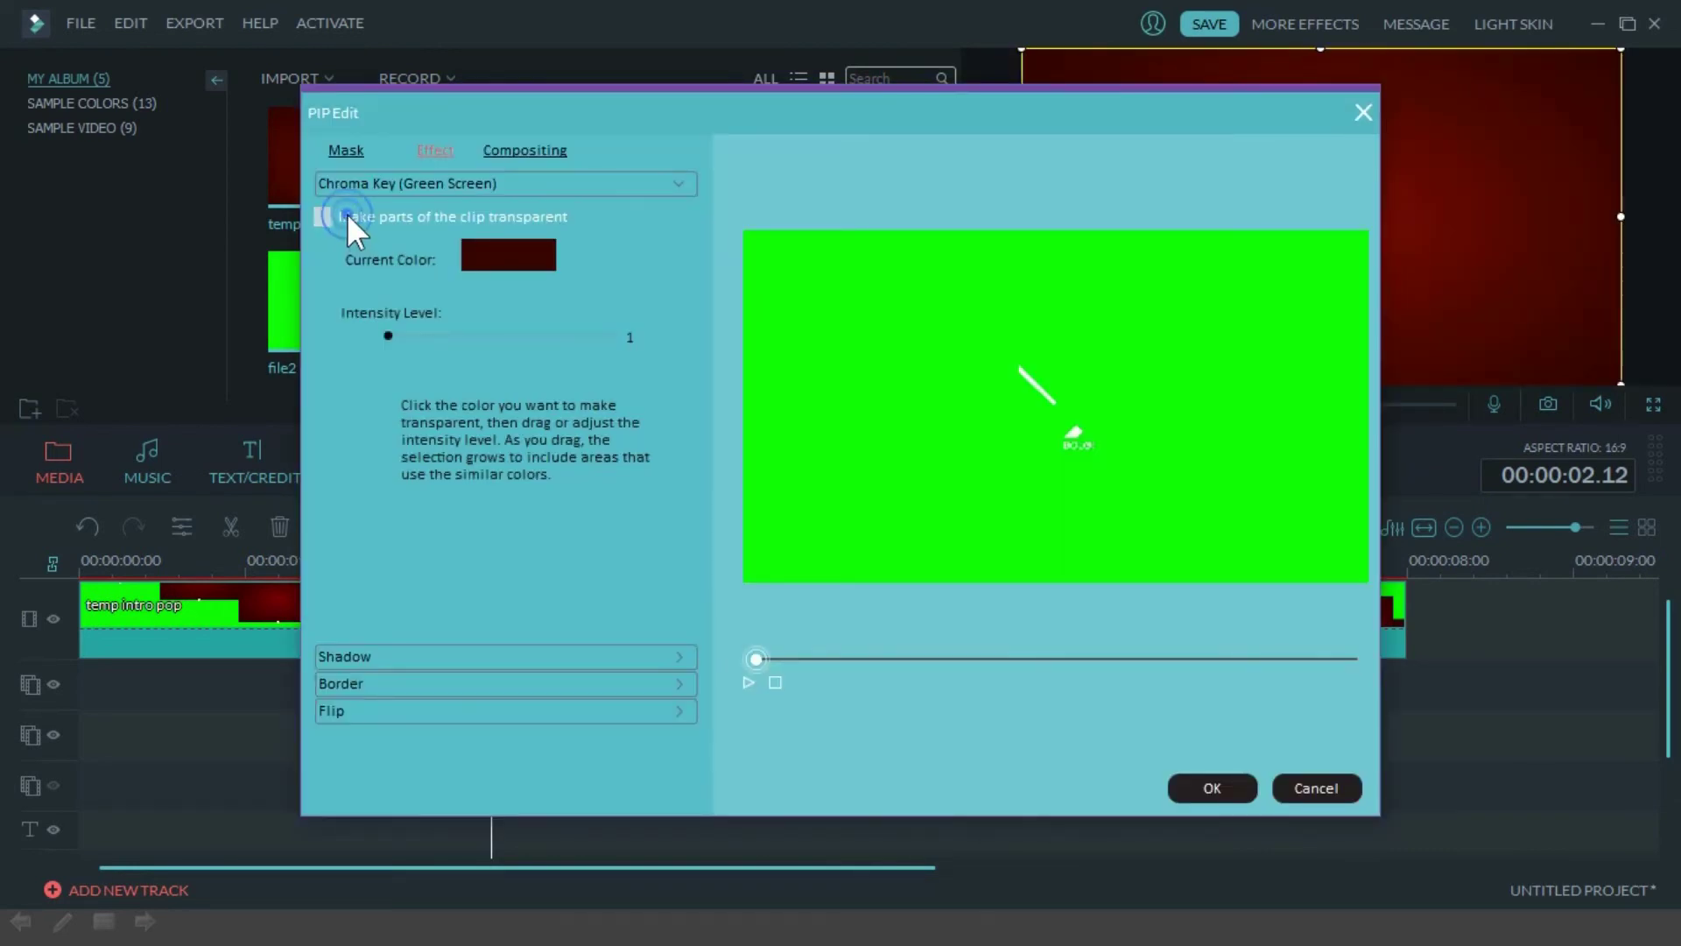
{"action": "left_click", "coordinate": [913, 281]}
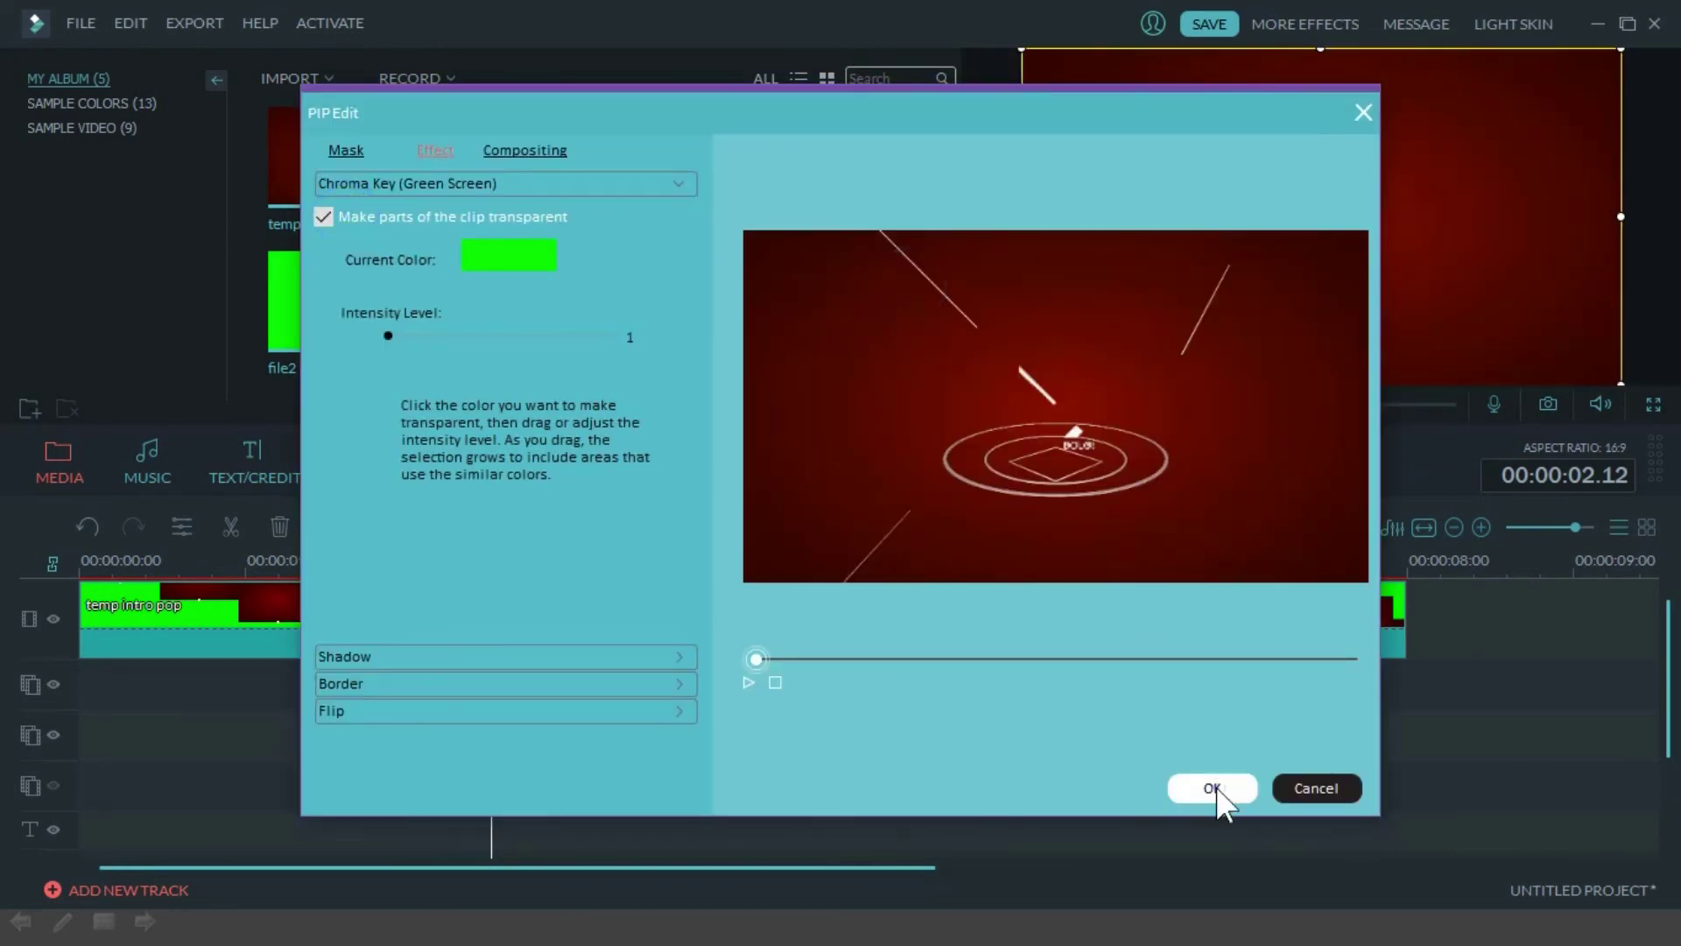
{"action": "left_click", "coordinate": [1213, 790]}
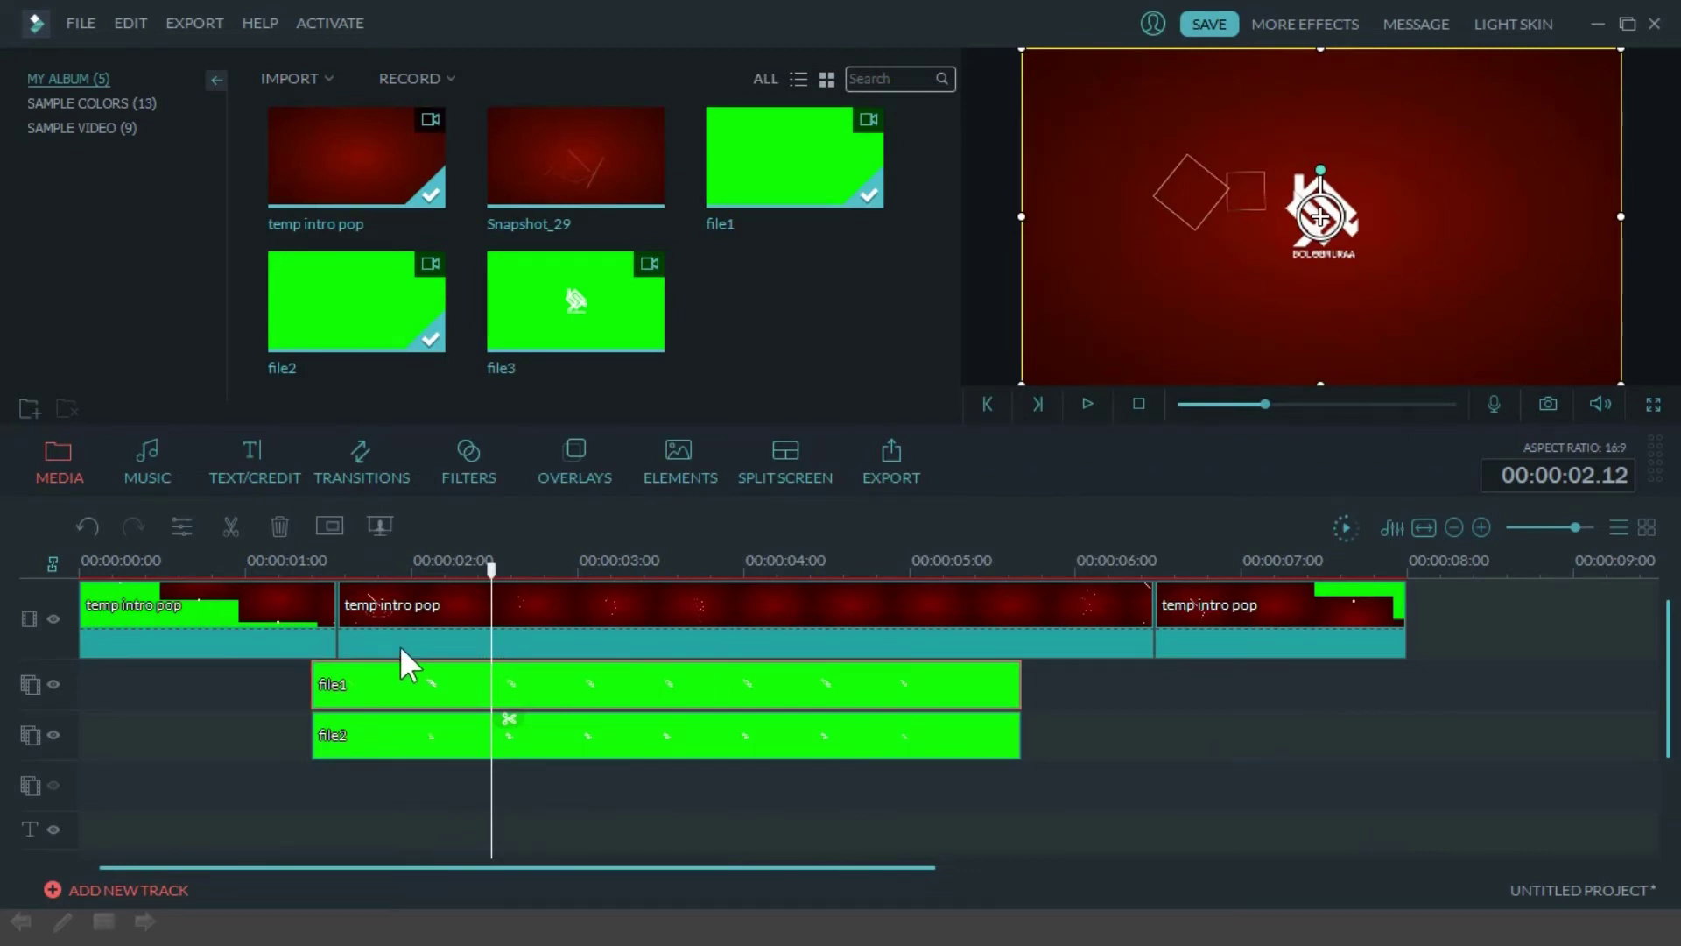
Step: Split the file1 and file2 overlays and the temp intro pop clip at 00:00:04.06, just before the logo starts disappearing
{"action": "left_click", "coordinate": [294, 568]}
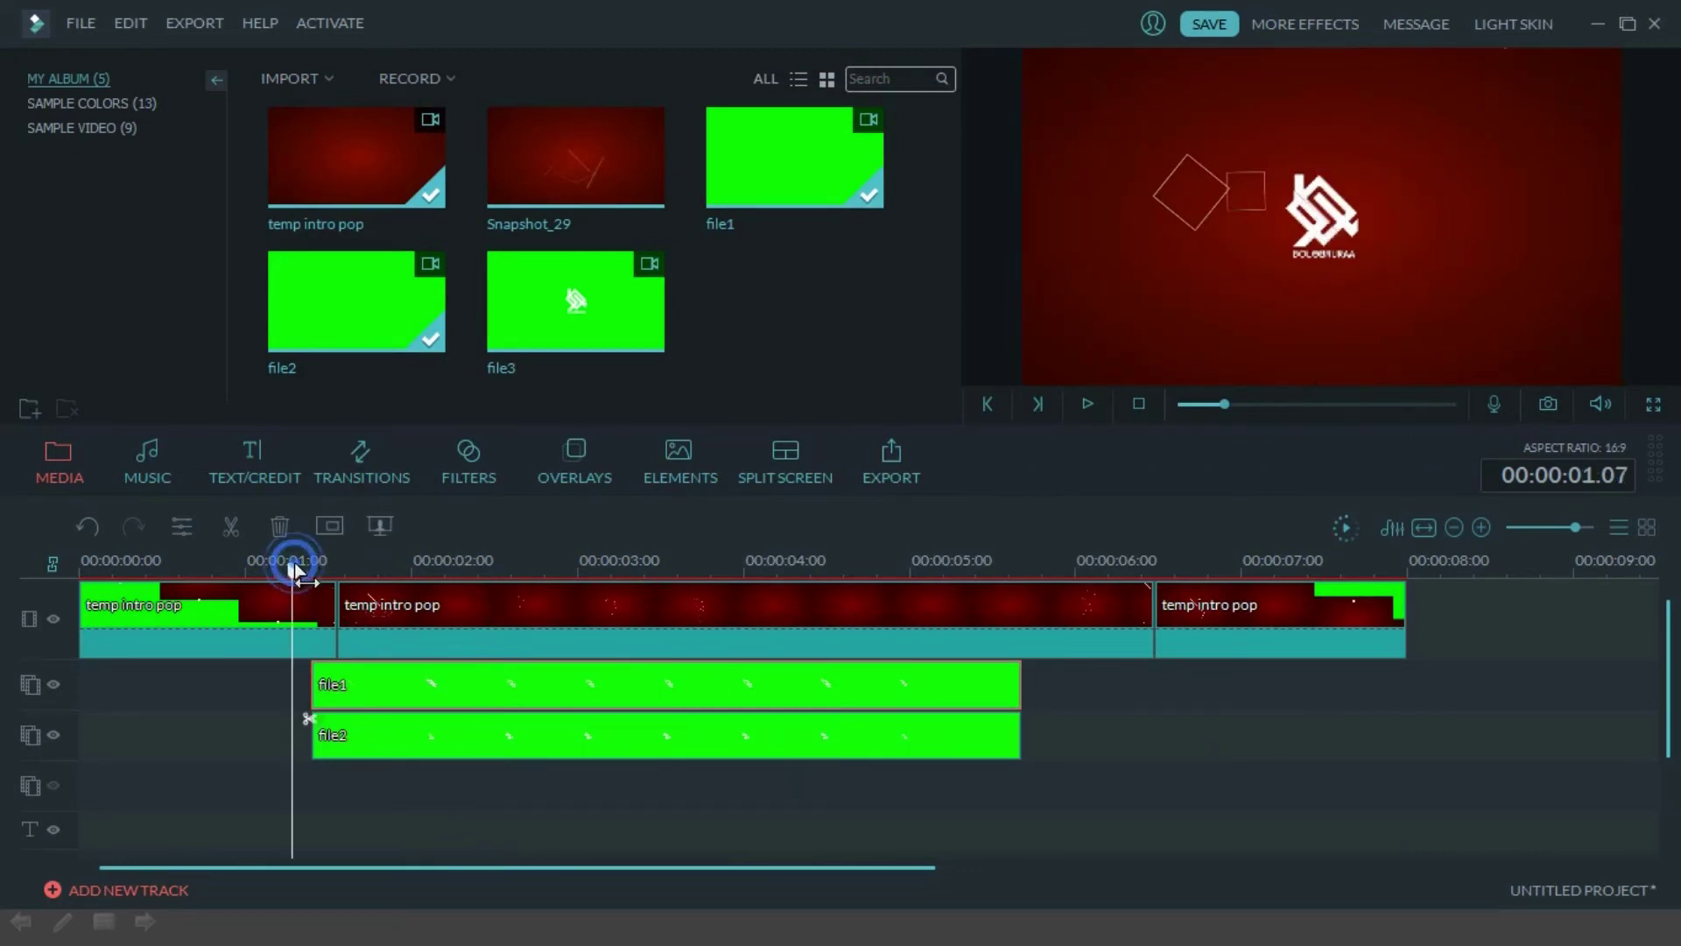
{"action": "left_click", "coordinate": [1088, 404]}
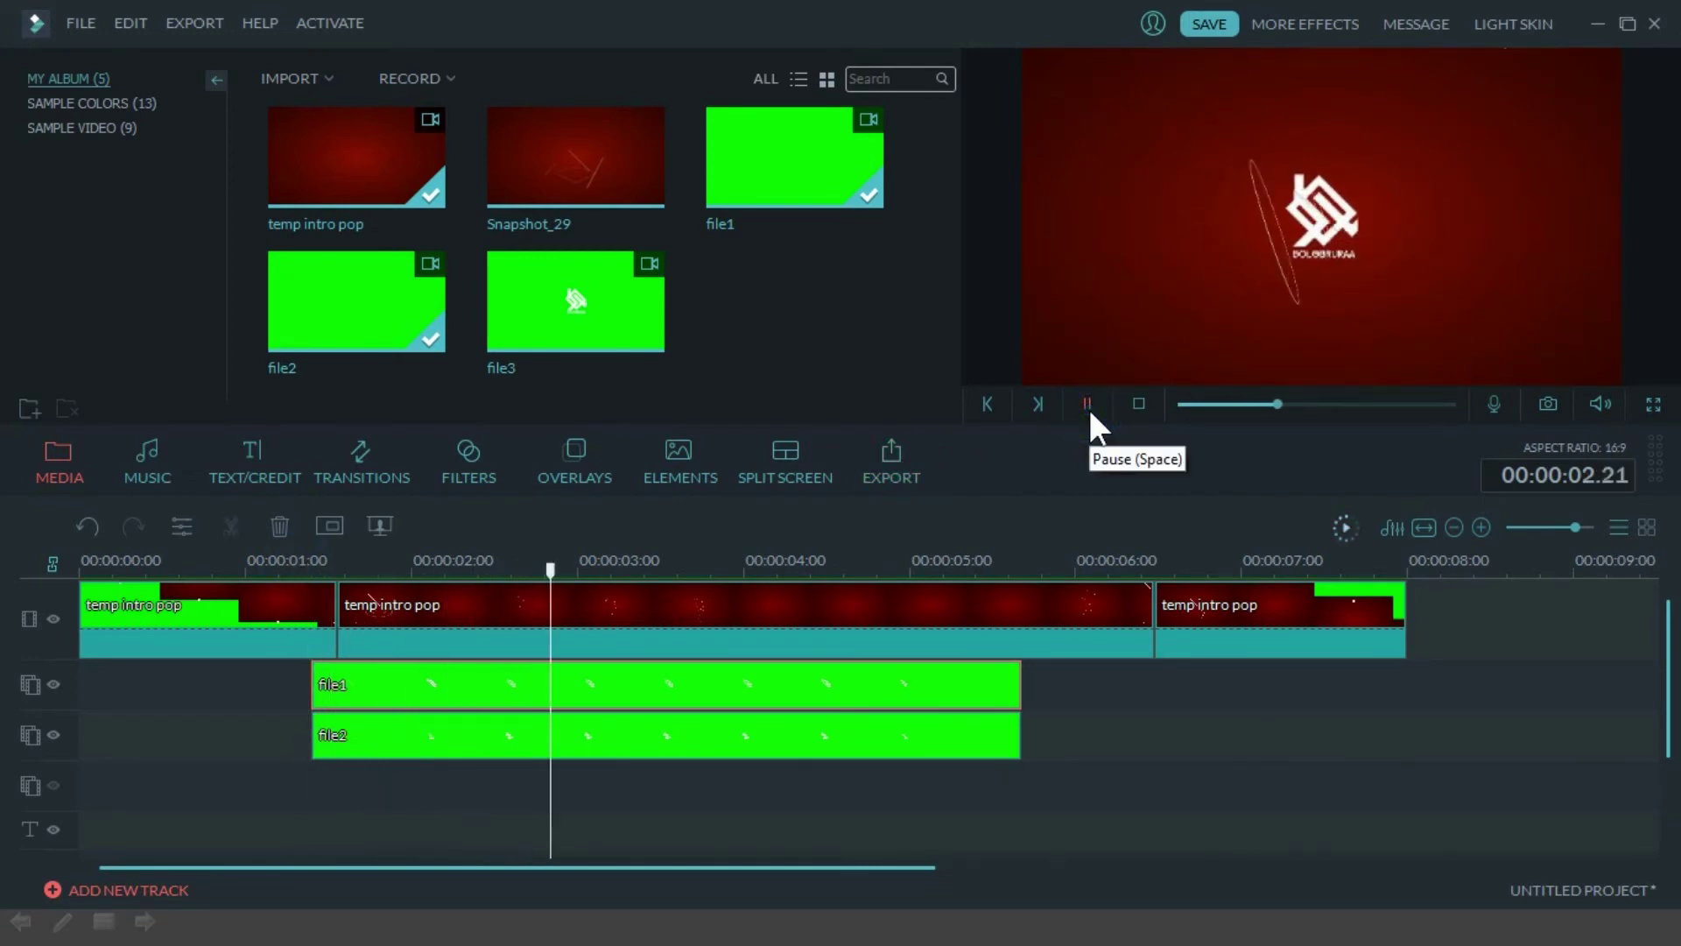
{"action": "left_click", "coordinate": [1088, 405]}
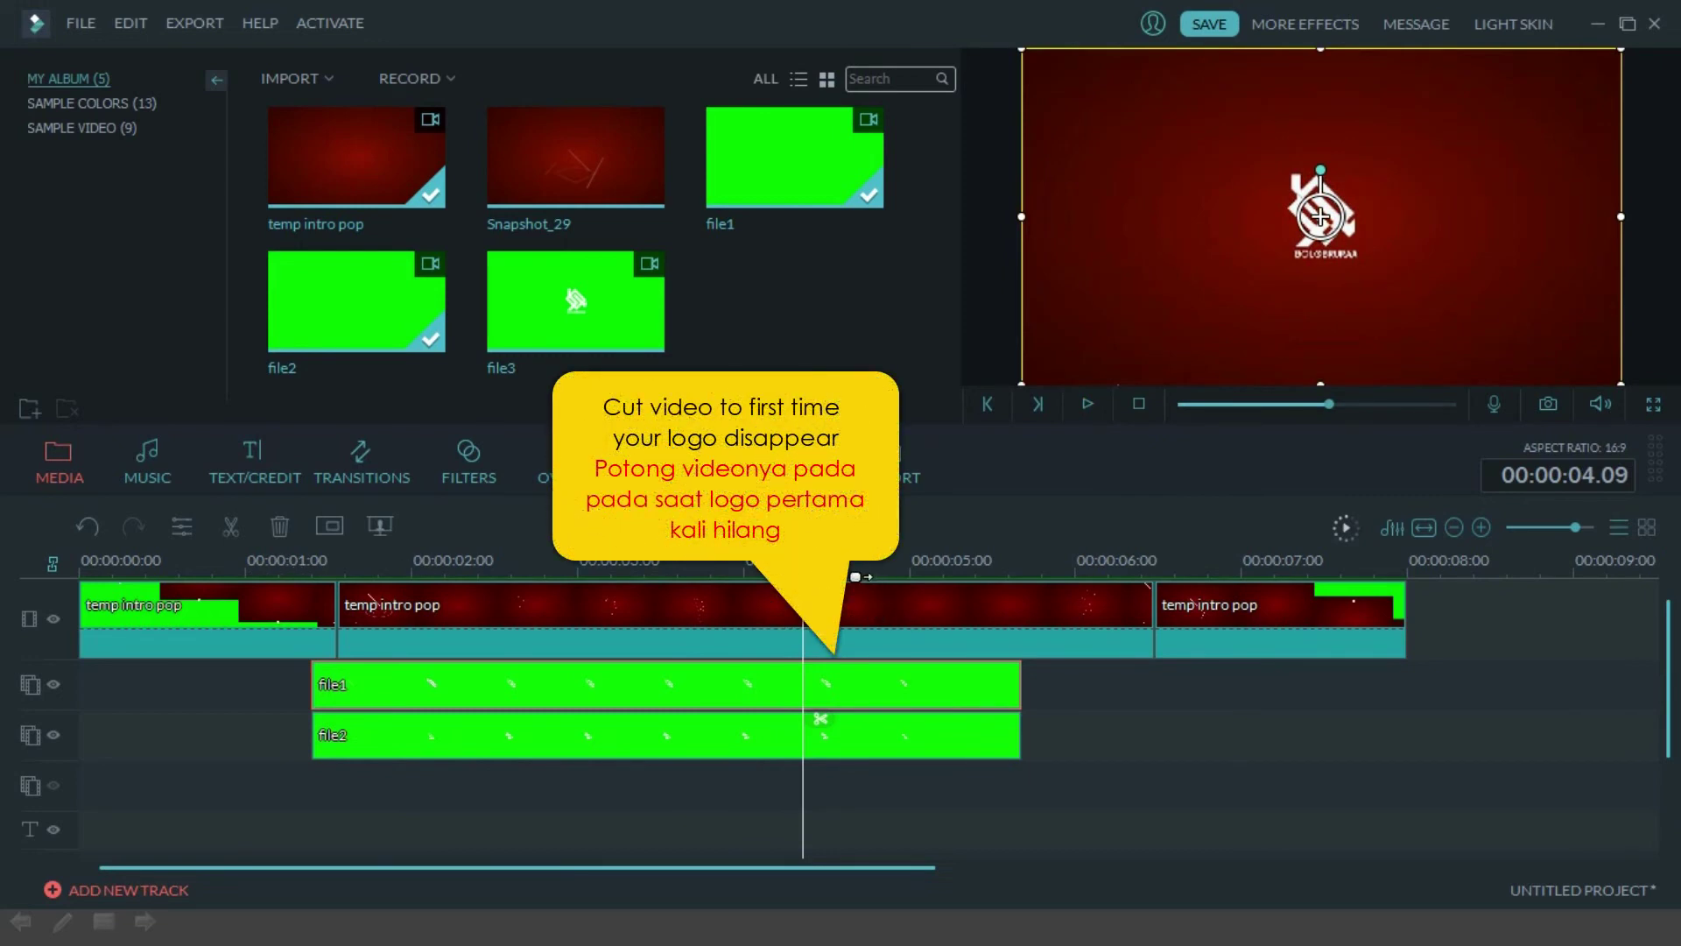
{"action": "left_click_drag", "start_coordinate": [802, 613], "coordinate": [785, 604]}
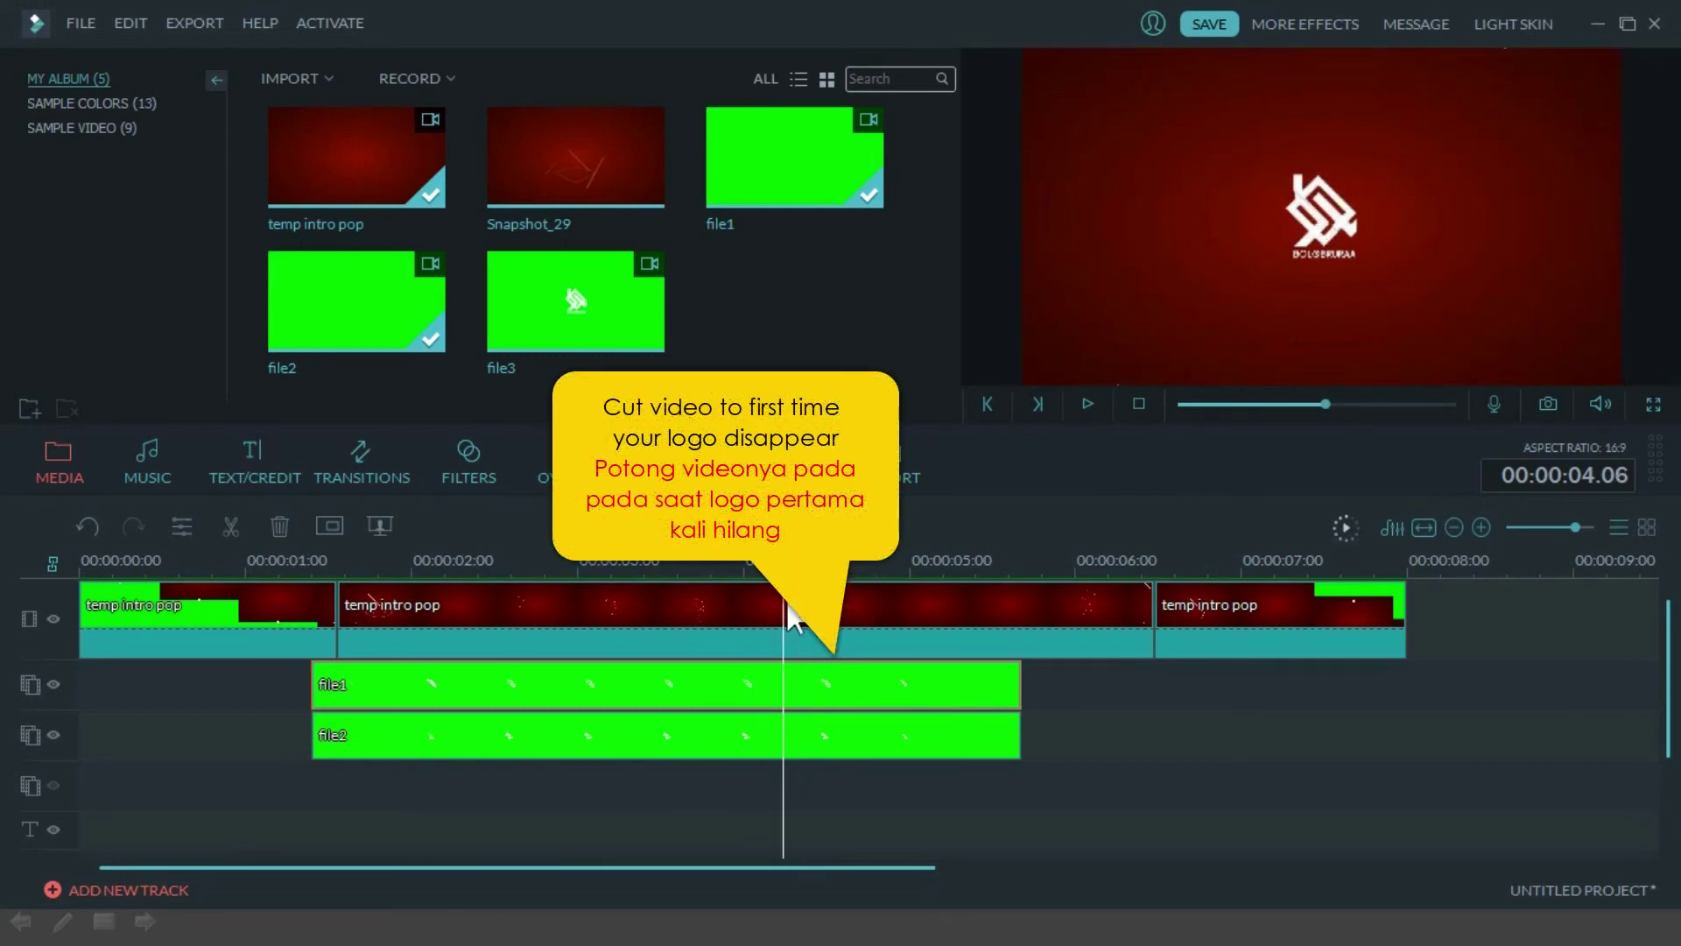
{"action": "left_click", "coordinate": [856, 732]}
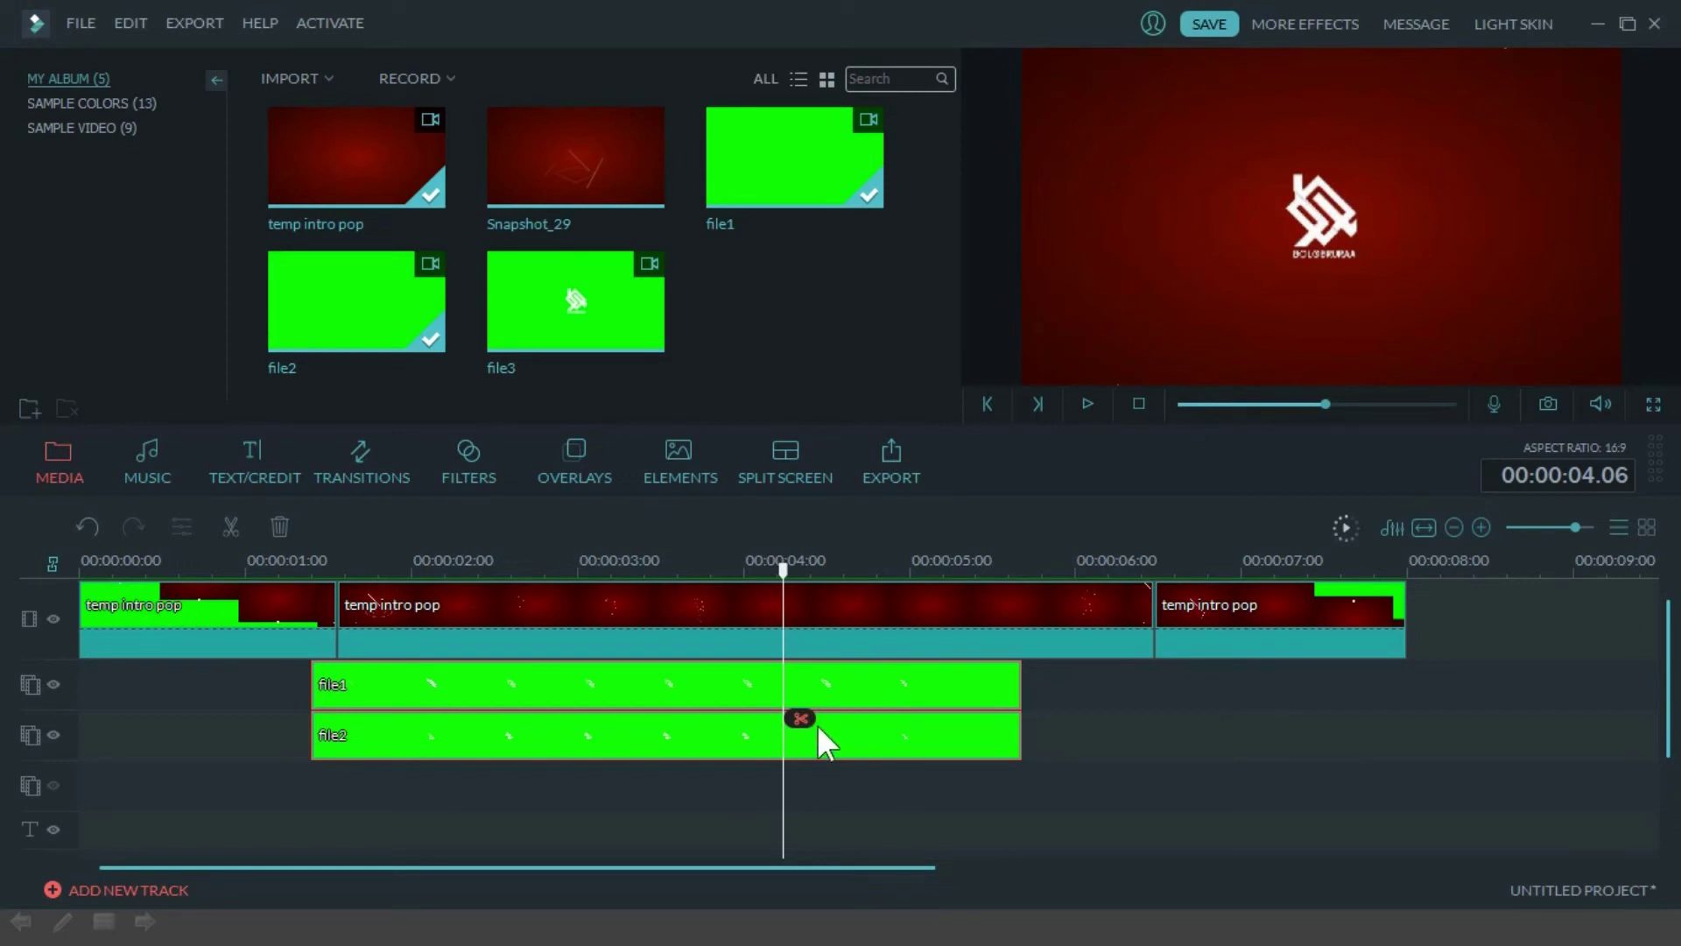
{"action": "left_click", "coordinate": [799, 717]}
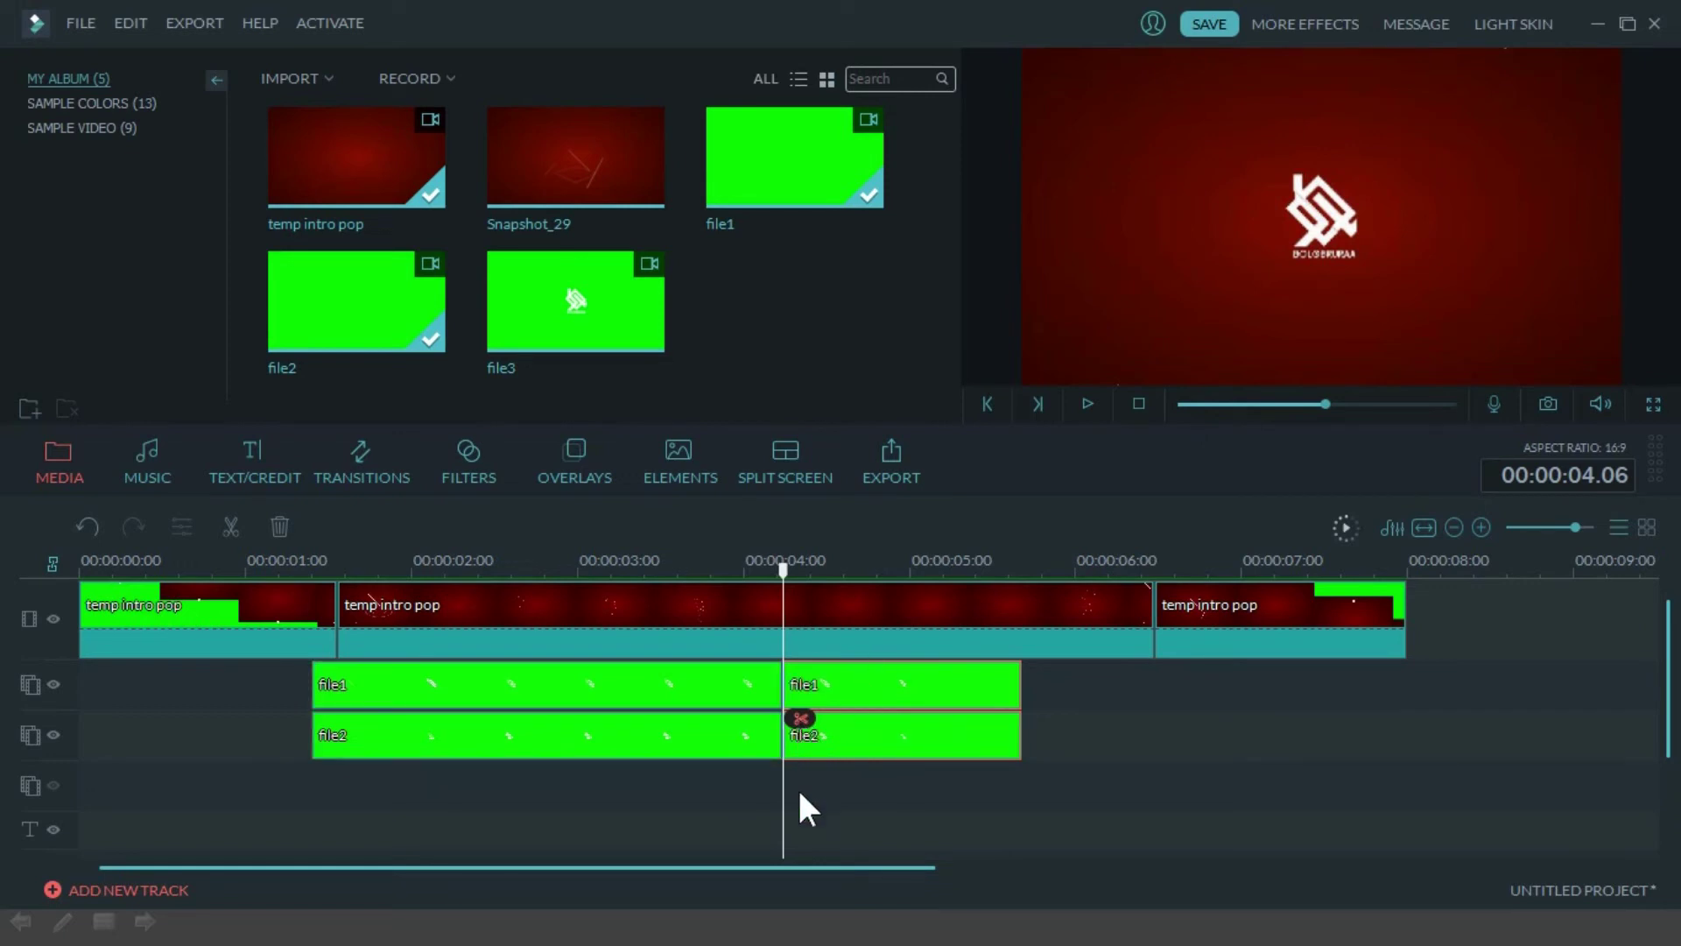
{"action": "left_click", "coordinate": [799, 718]}
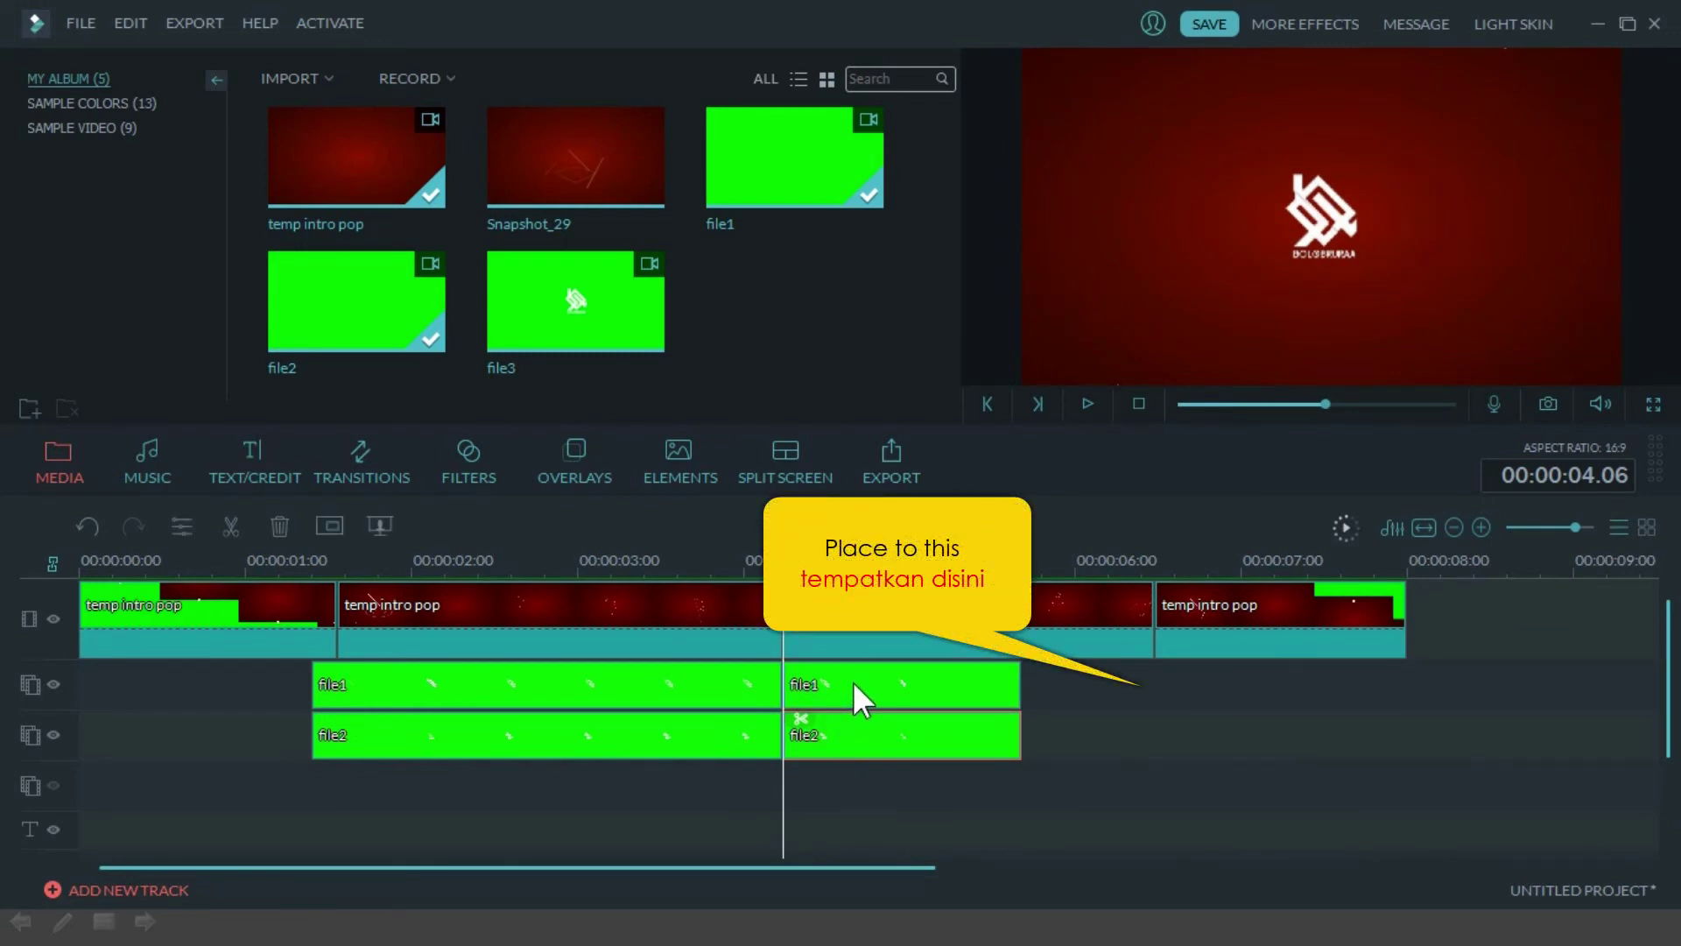
Step: Move the trailing file1 and file2 parts to start at 00:00:06.08 and play back the logo's exit
{"action": "left_click_drag", "start_coordinate": [853, 687], "coordinate": [1178, 675]}
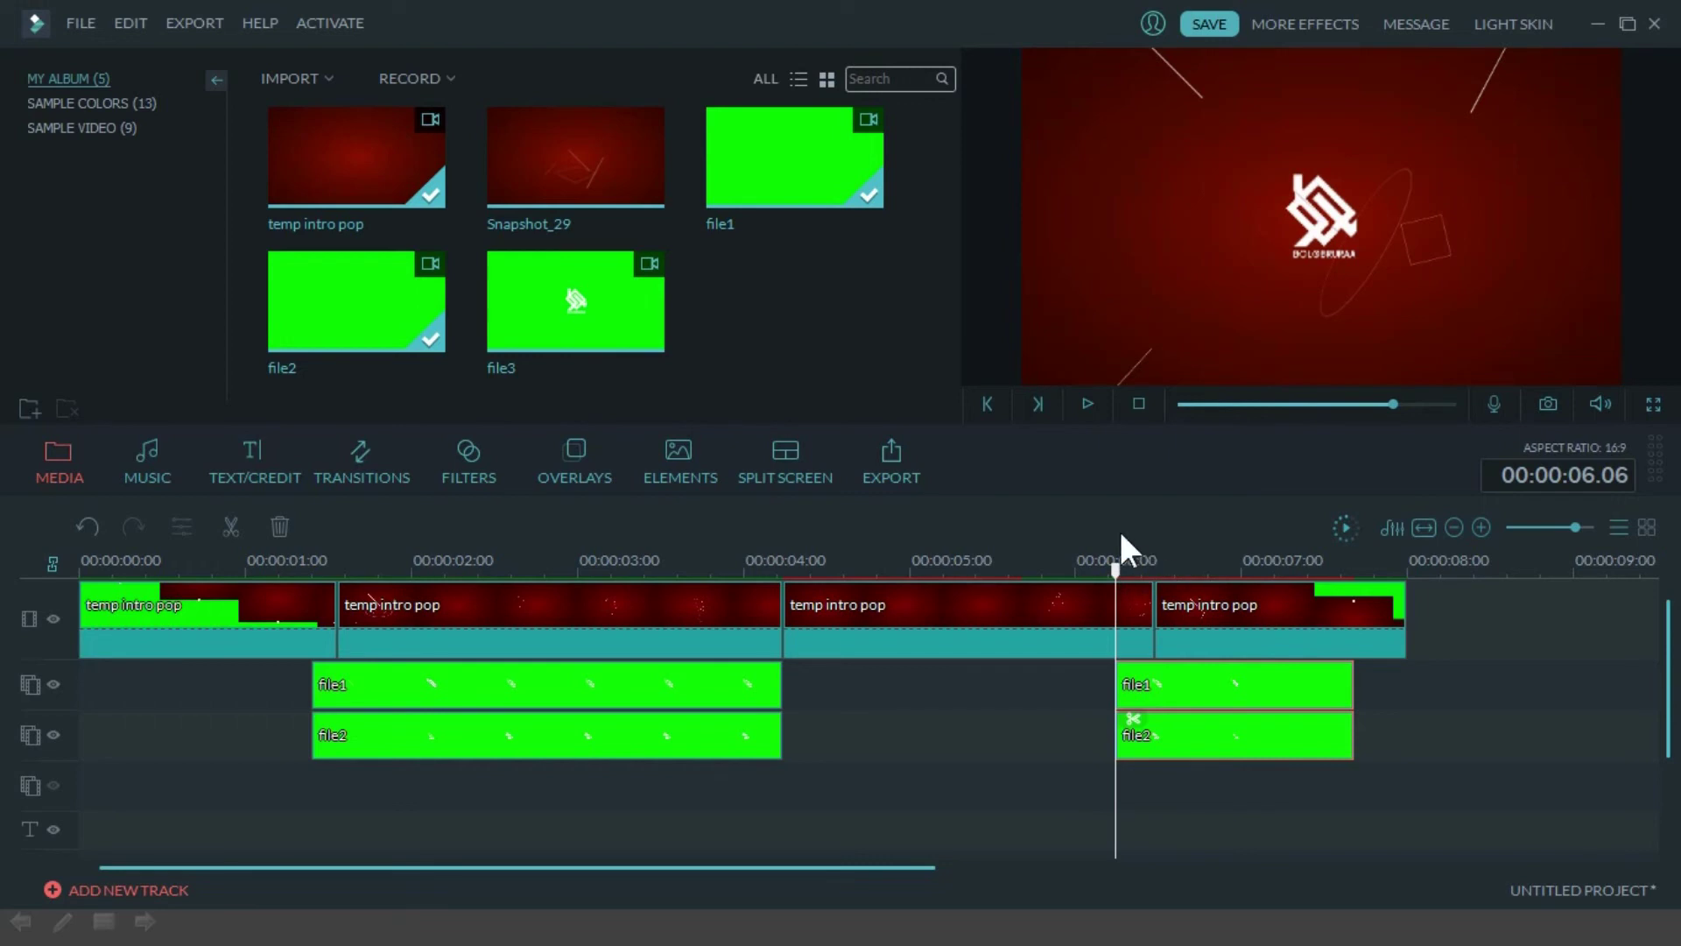
{"action": "left_click", "coordinate": [1151, 572]}
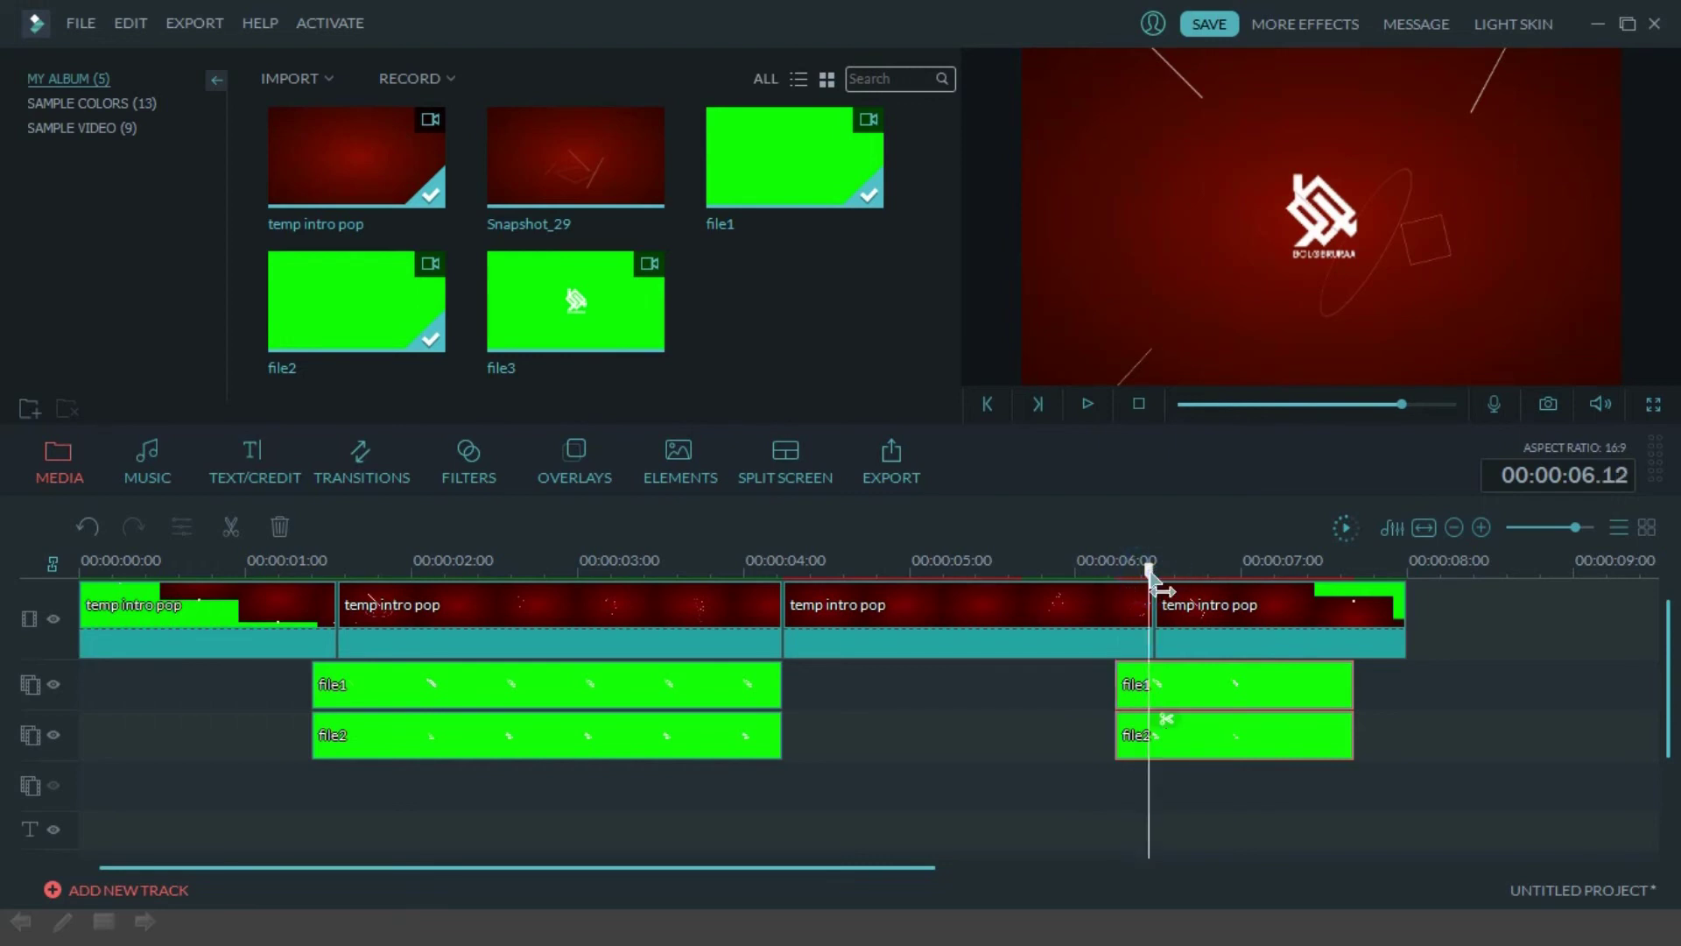
{"action": "left_click", "coordinate": [1155, 572]}
{"action": "left_click", "coordinate": [1156, 571]}
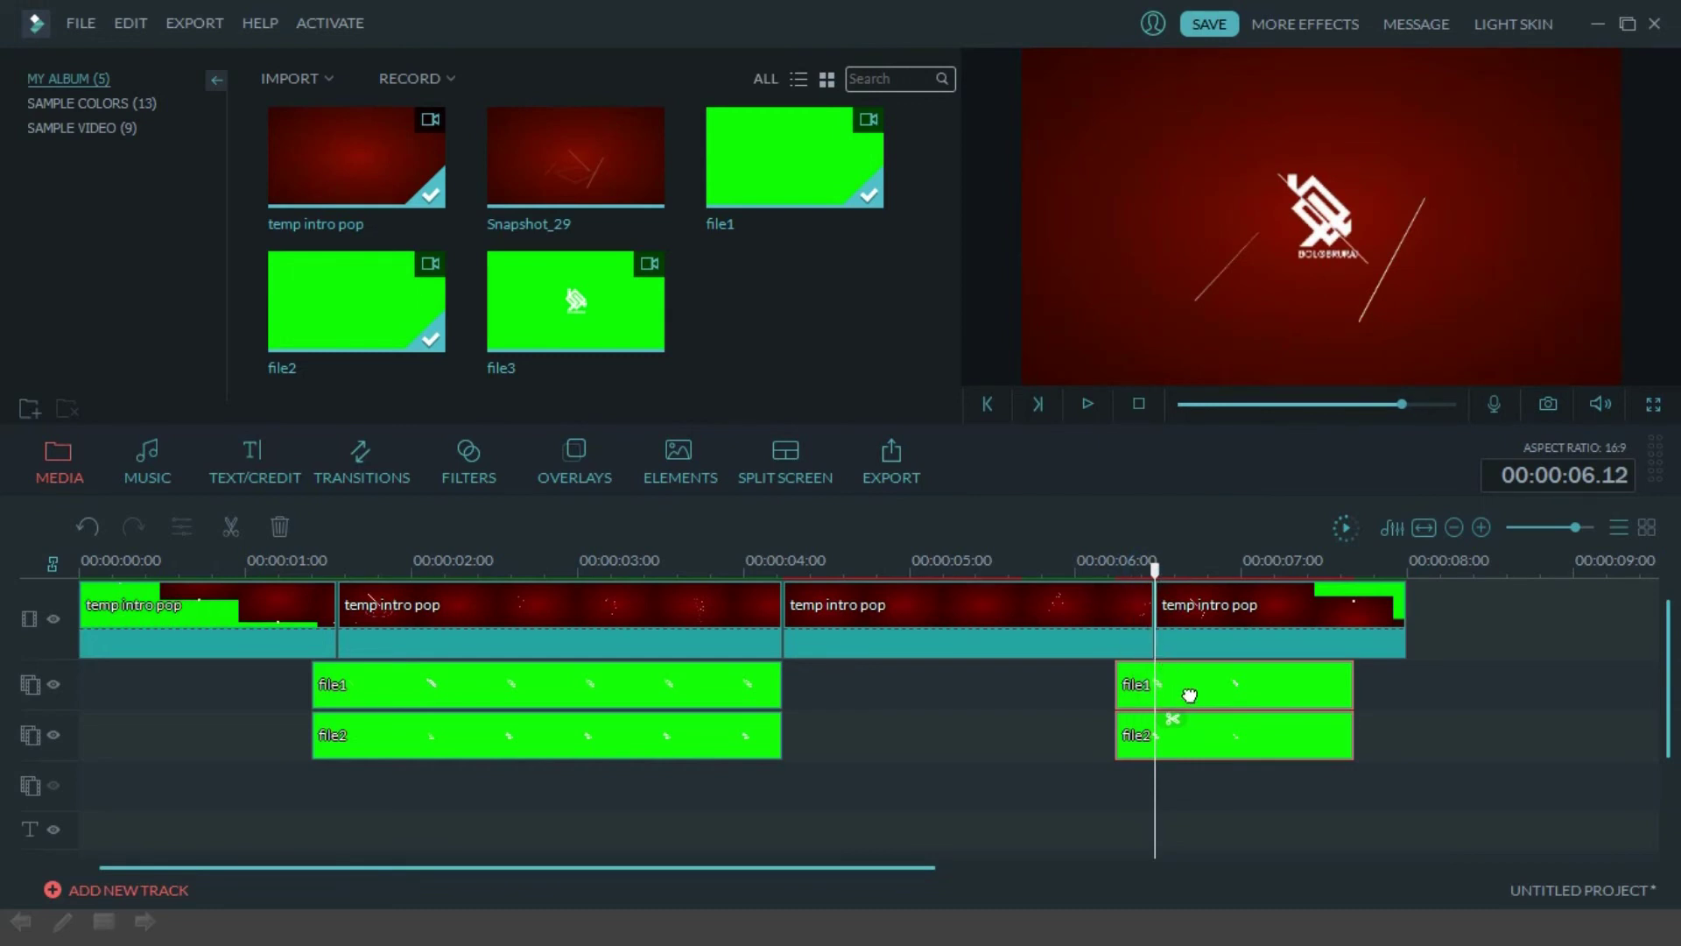
{"action": "left_click_drag", "start_coordinate": [1189, 695], "coordinate": [1218, 691]}
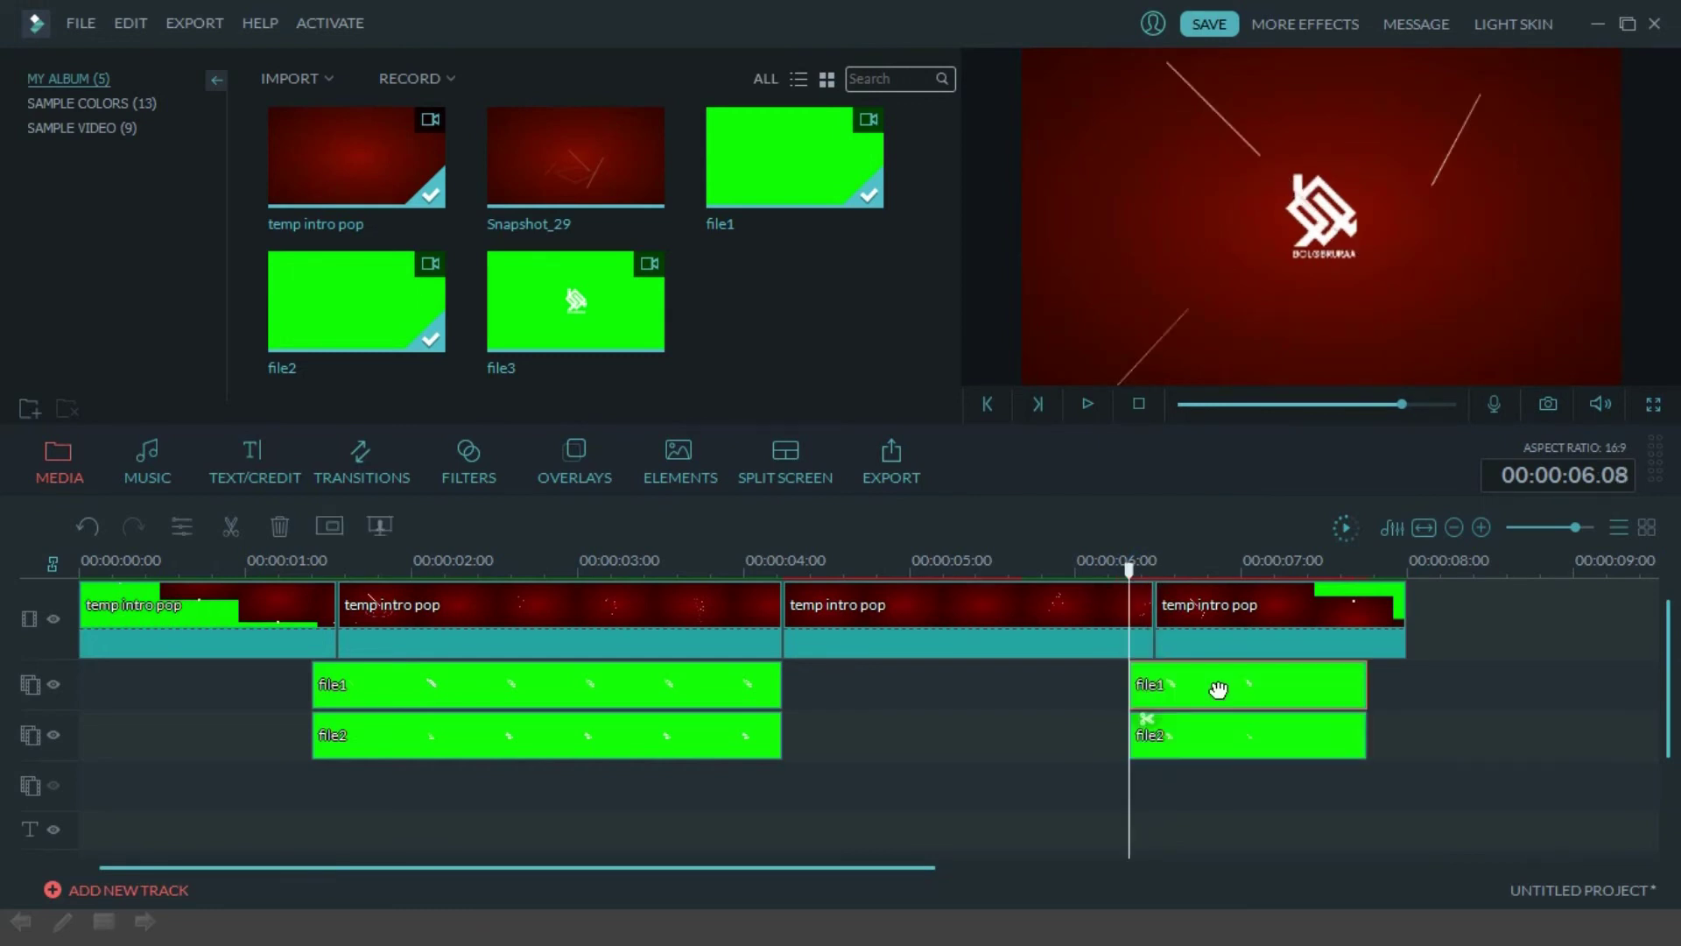
{"action": "left_click", "coordinate": [1084, 404]}
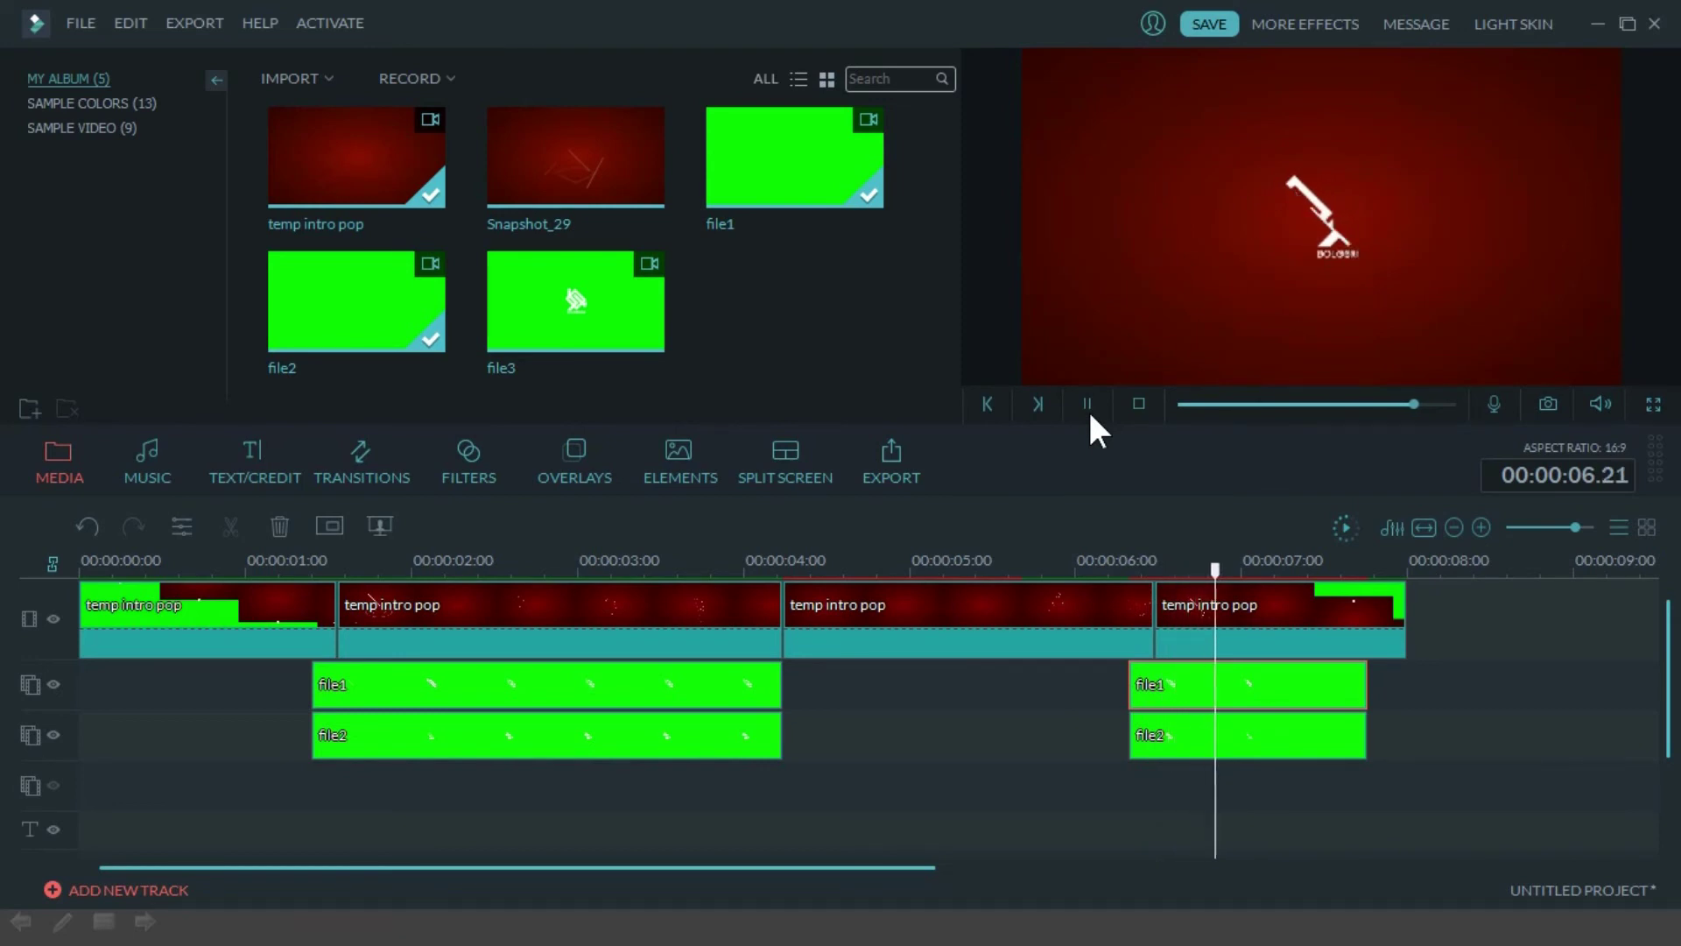
{"action": "left_click", "coordinate": [1089, 412]}
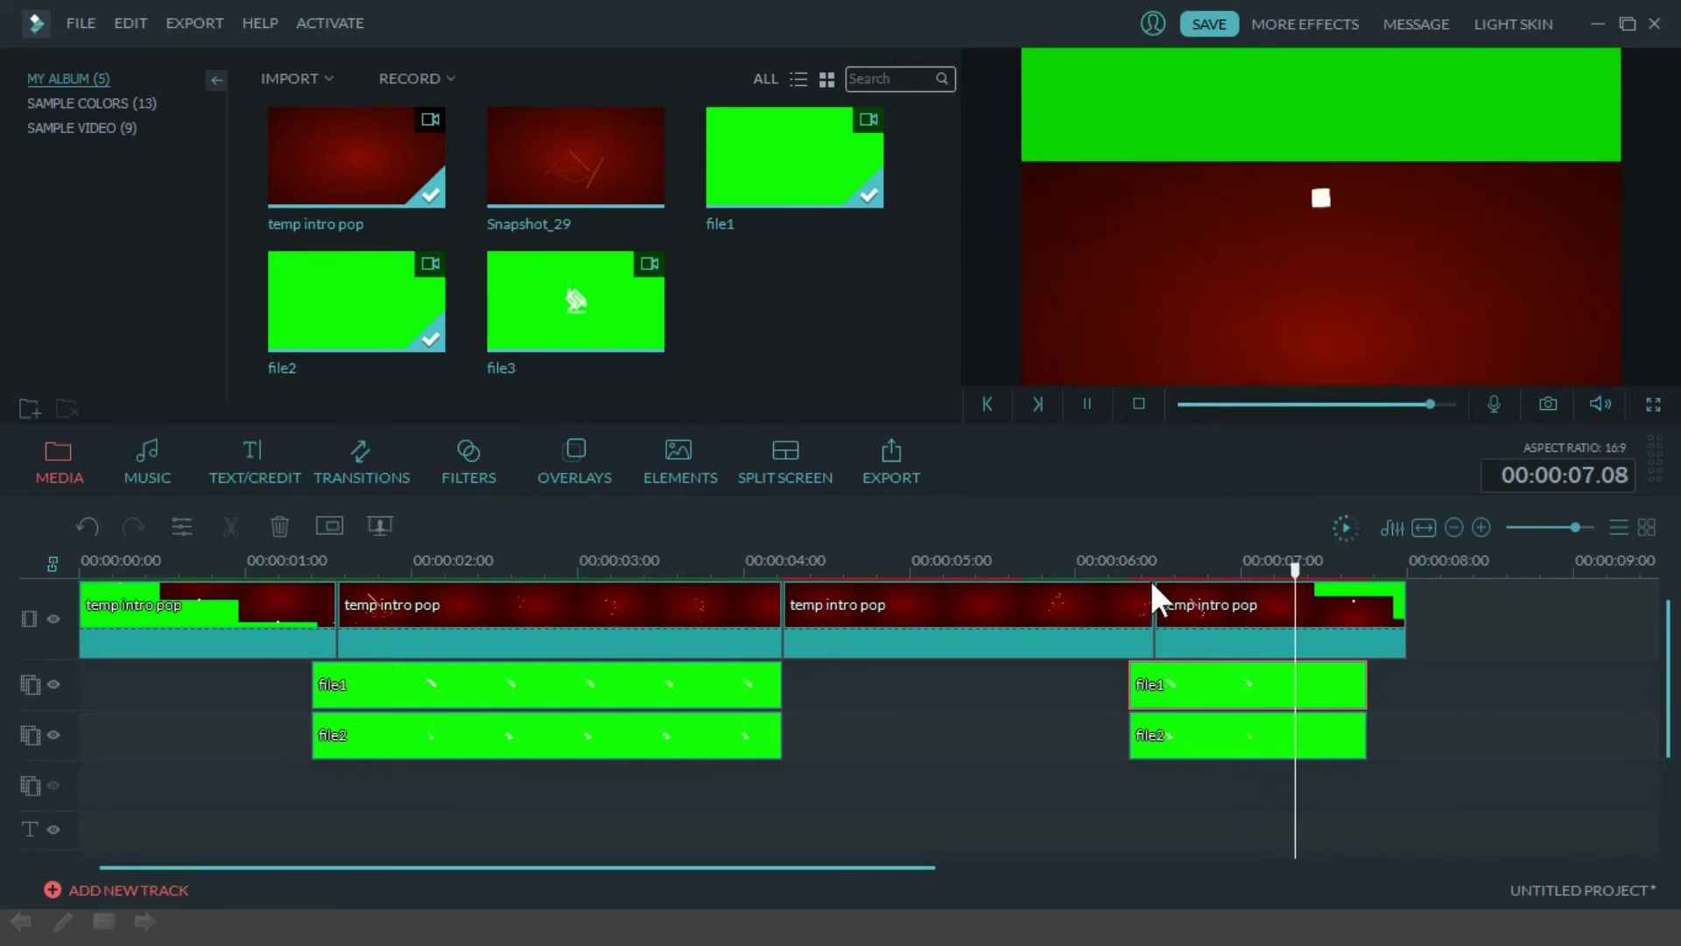
{"action": "key", "text": "space"}
Step: Split the first file1 and file2 overlay parts at 00:00:02.03, where the complete logo is shown
{"action": "left_click", "coordinate": [470, 567]}
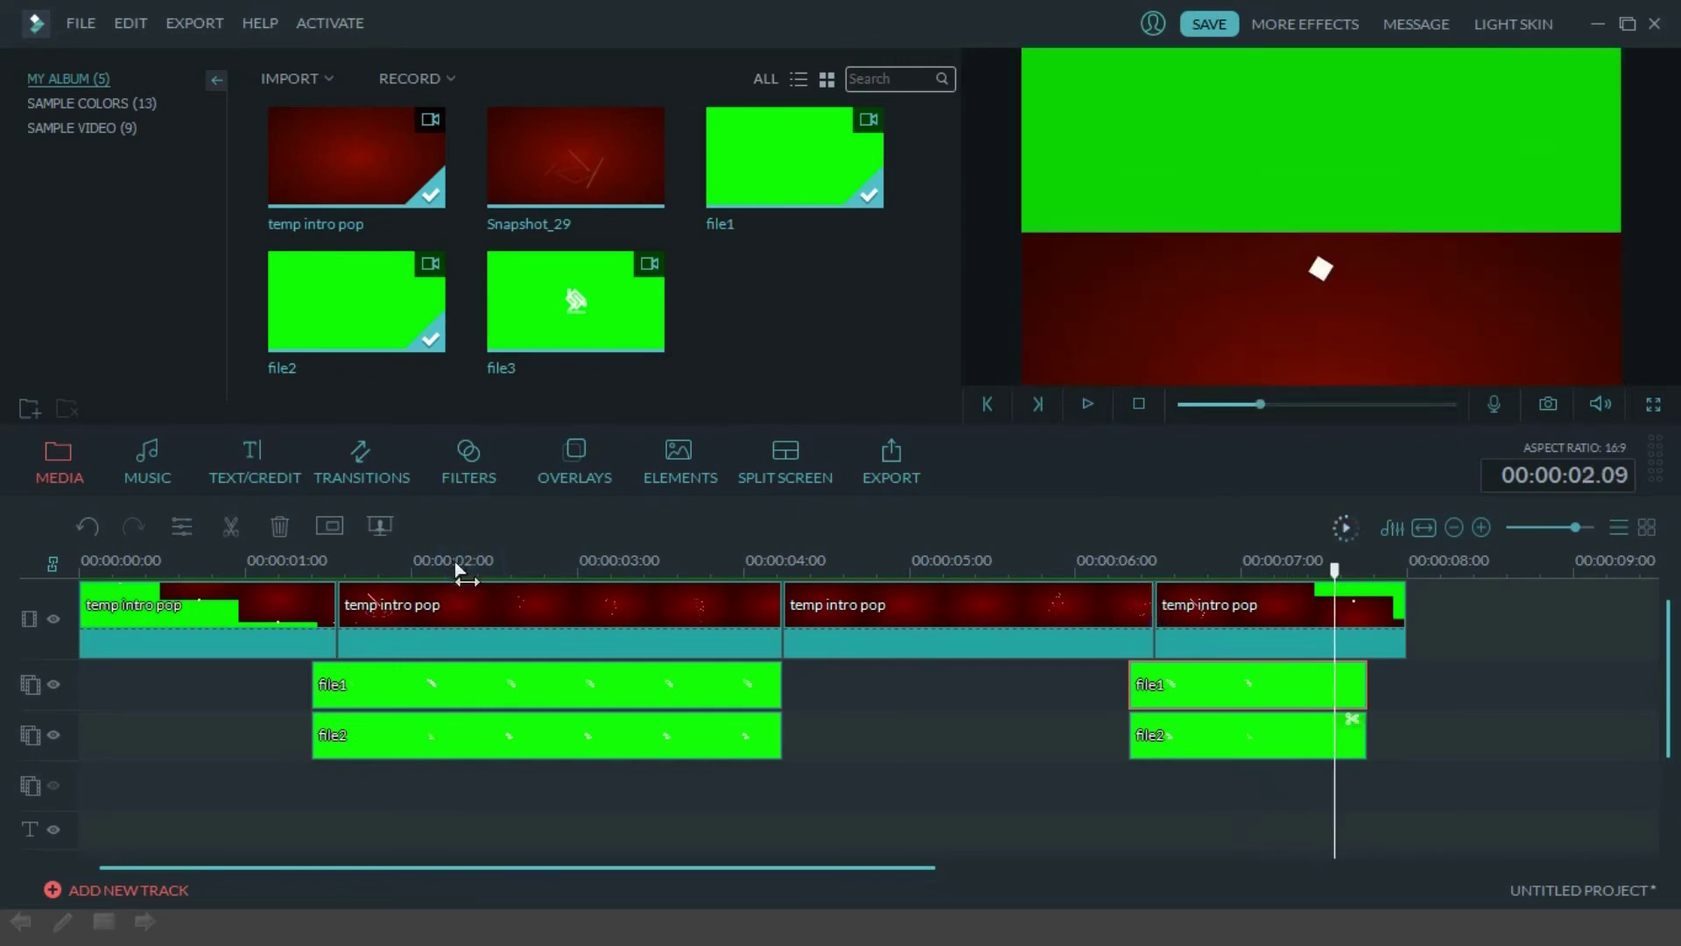
{"action": "left_click_drag", "start_coordinate": [472, 575], "coordinate": [435, 606]}
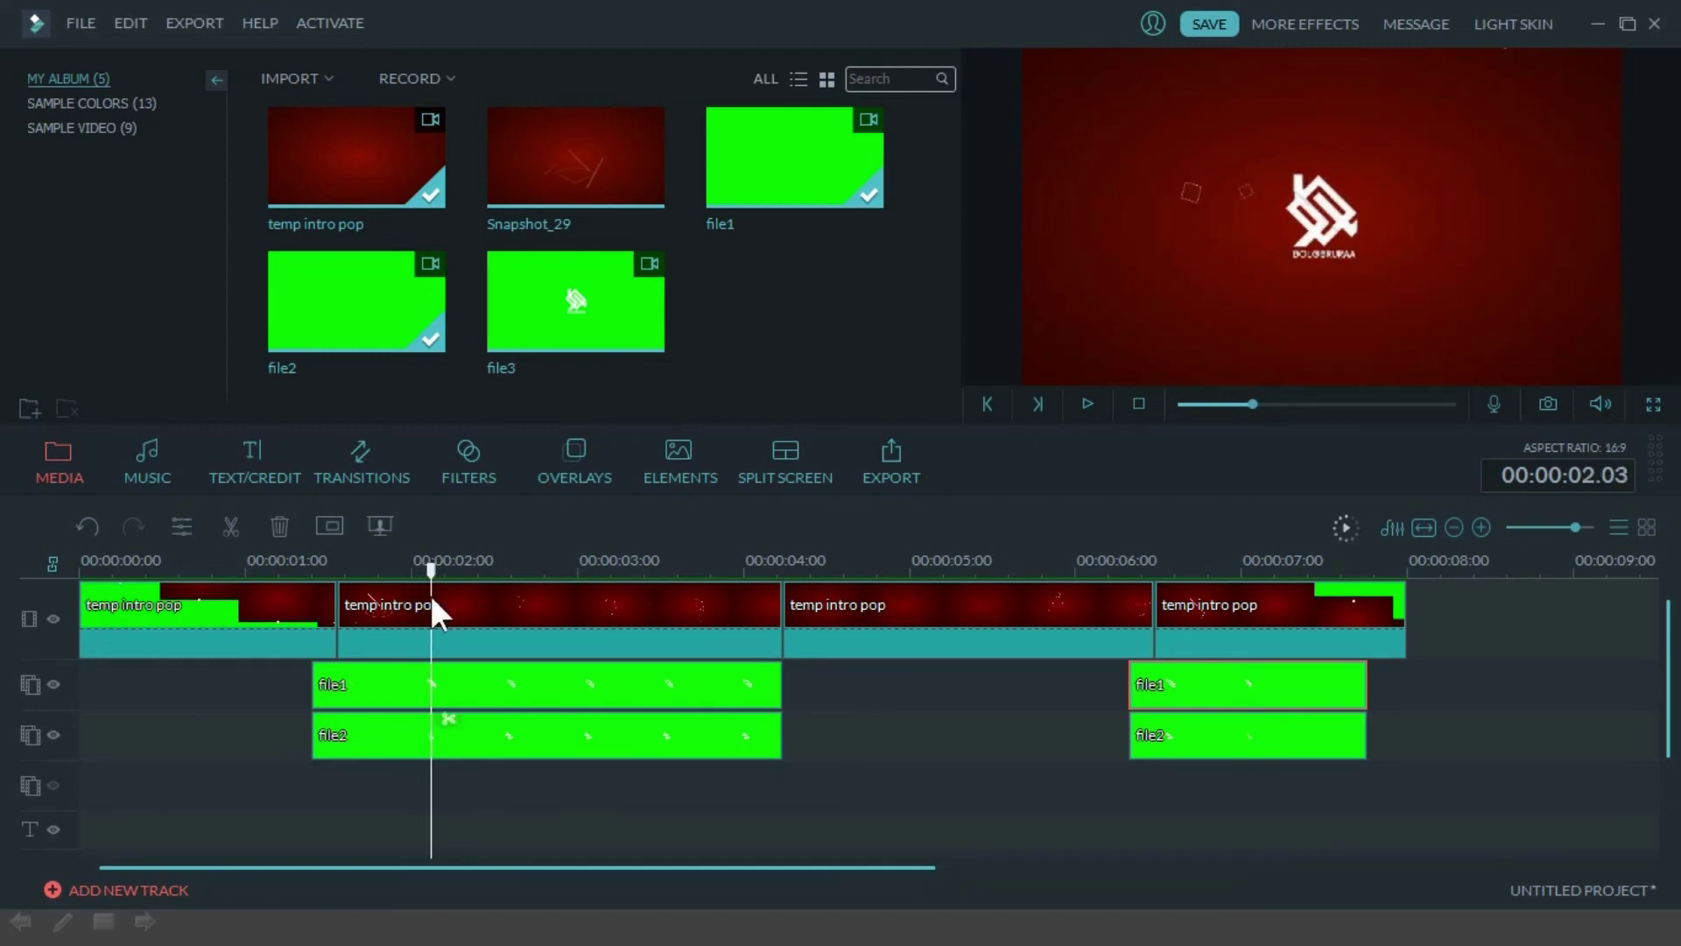
{"action": "left_click", "coordinate": [462, 687]}
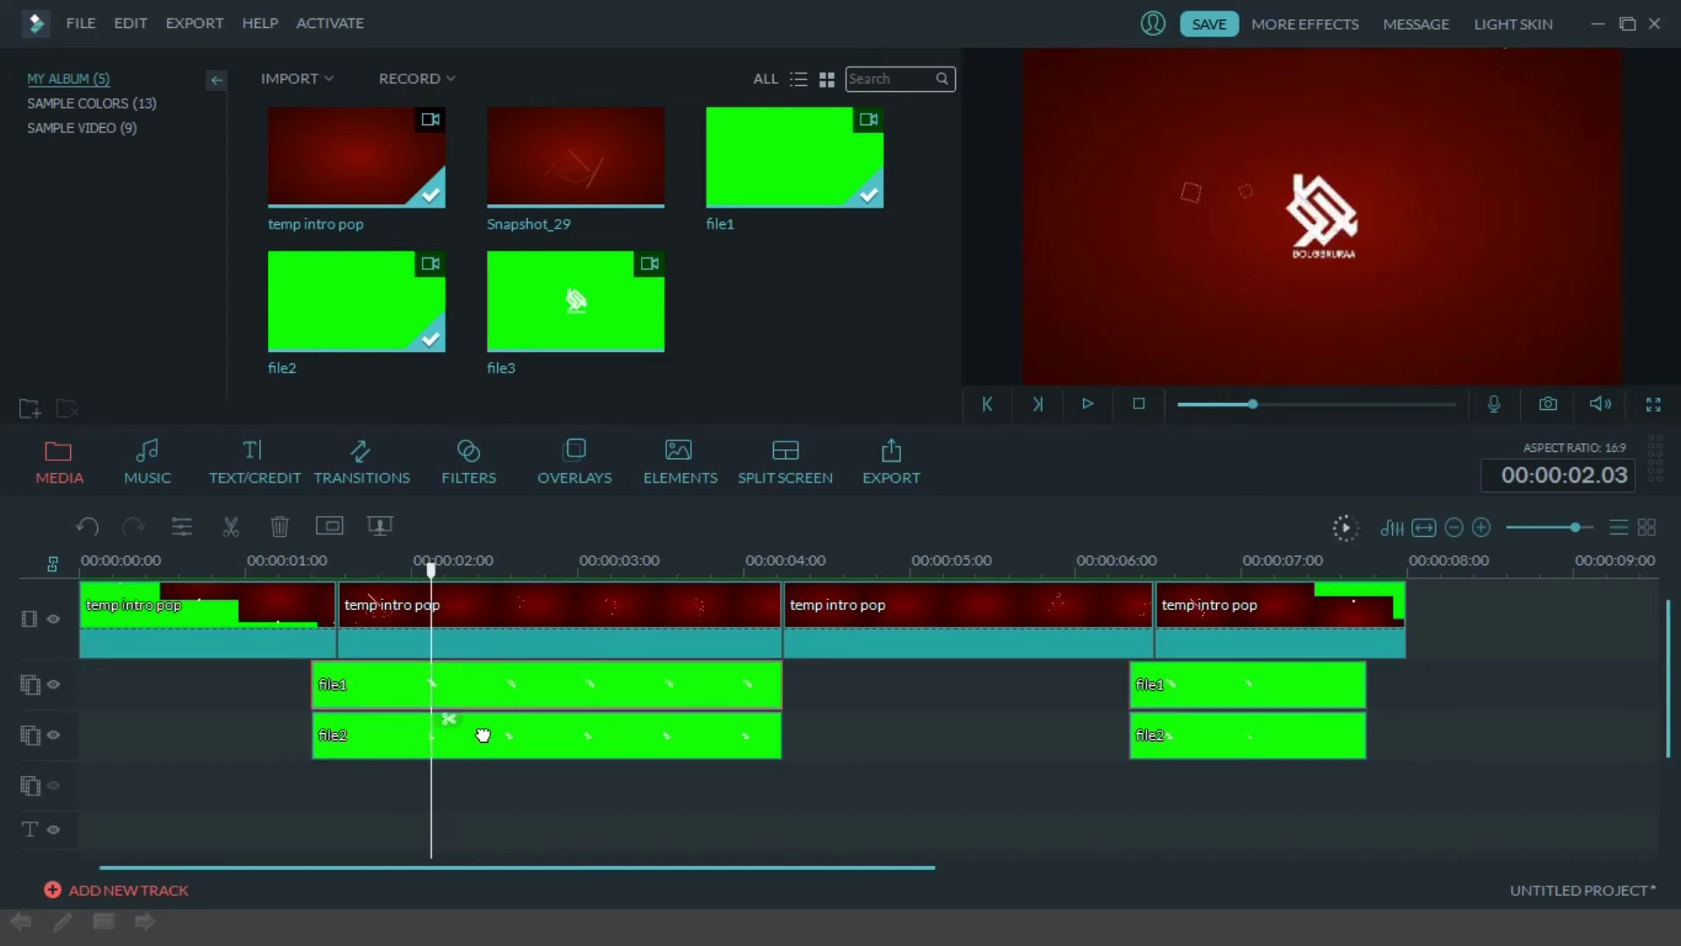
{"action": "left_click", "coordinate": [483, 731], "text": "ctrl"}
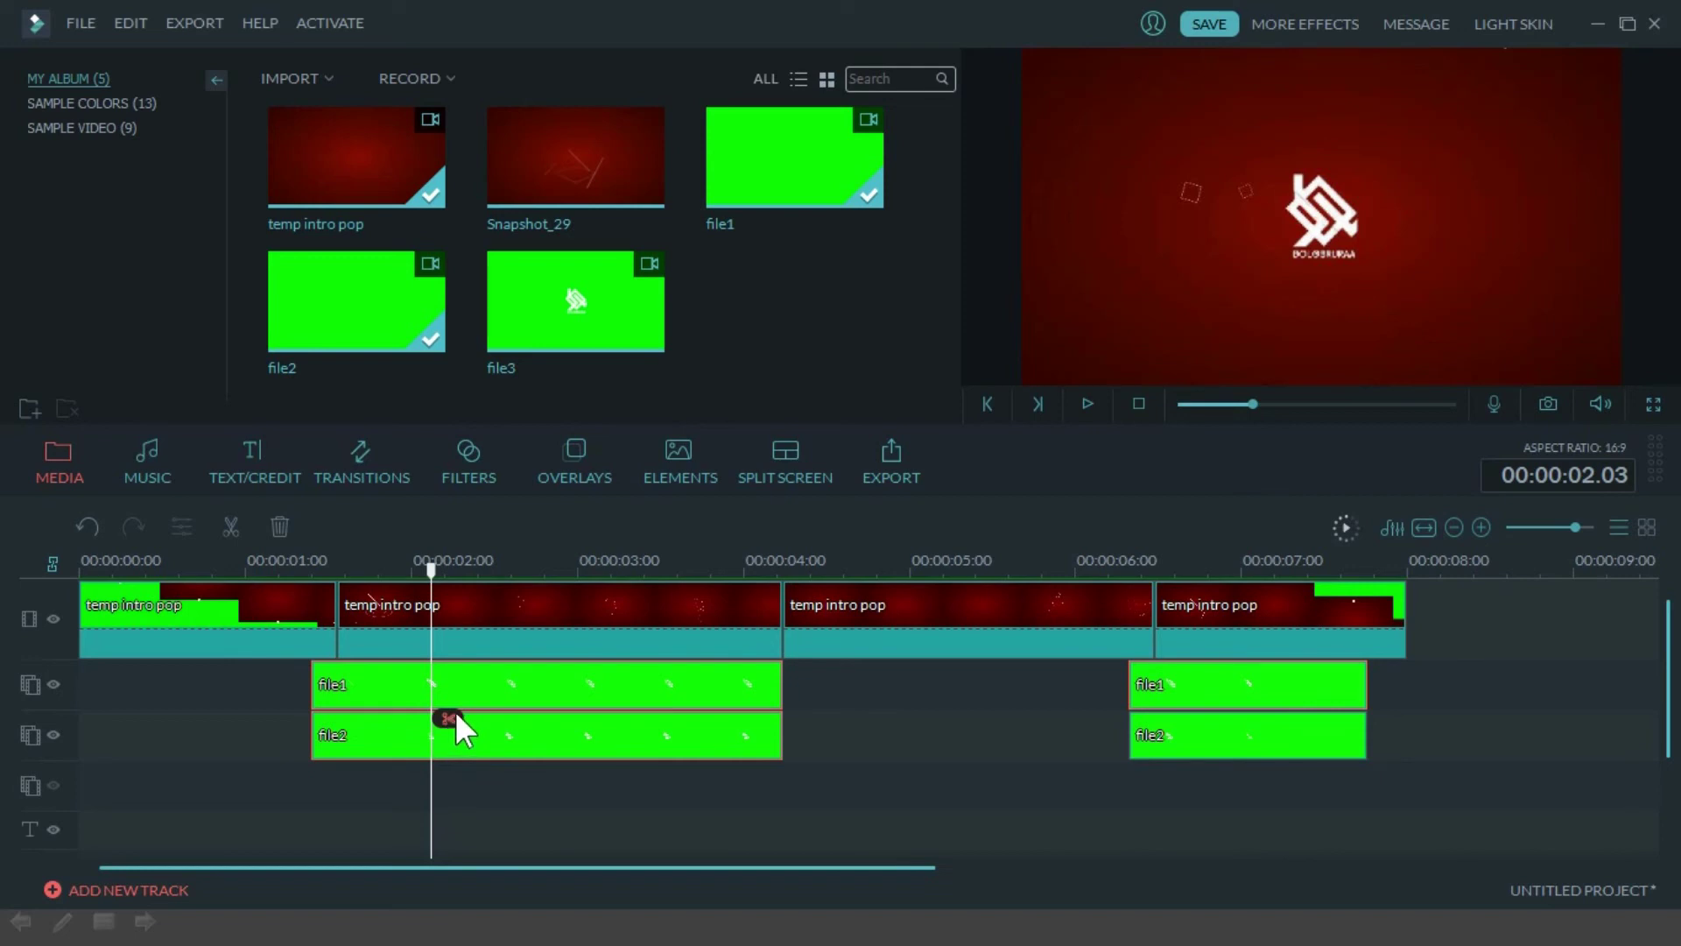
{"action": "key", "text": "ctrl+b"}
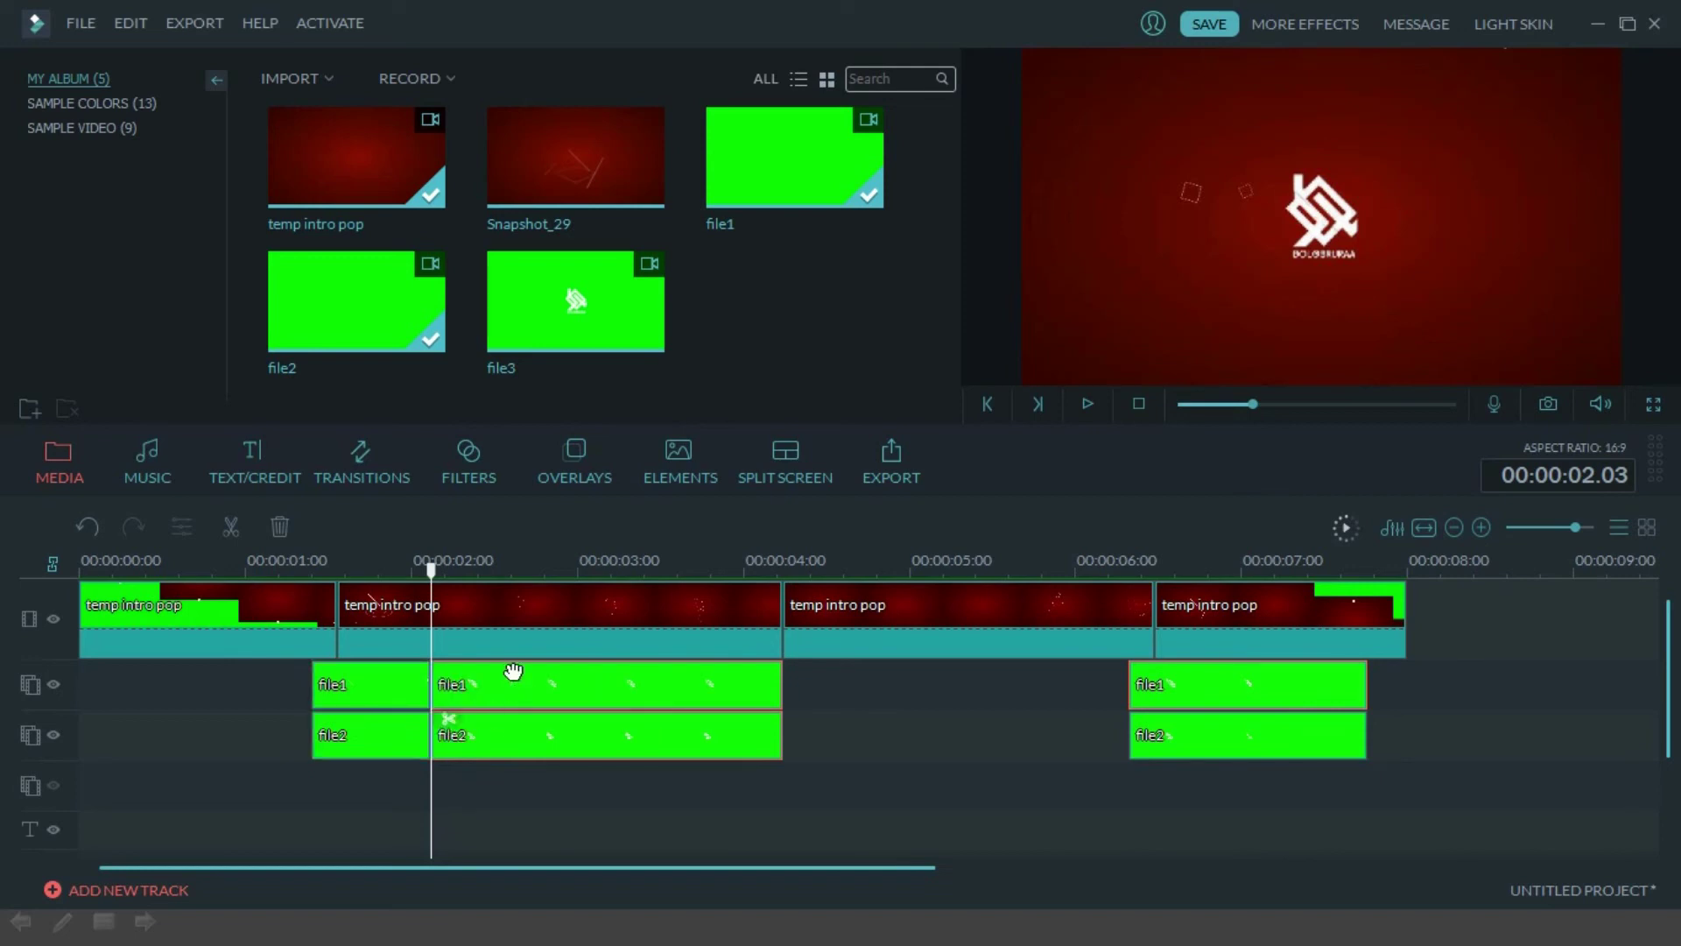
Step: Delete the middle file1 and file2 parts that follow the cut at 00:00:02.03
{"action": "left_click", "coordinate": [863, 753]}
{"action": "left_click", "coordinate": [652, 676]}
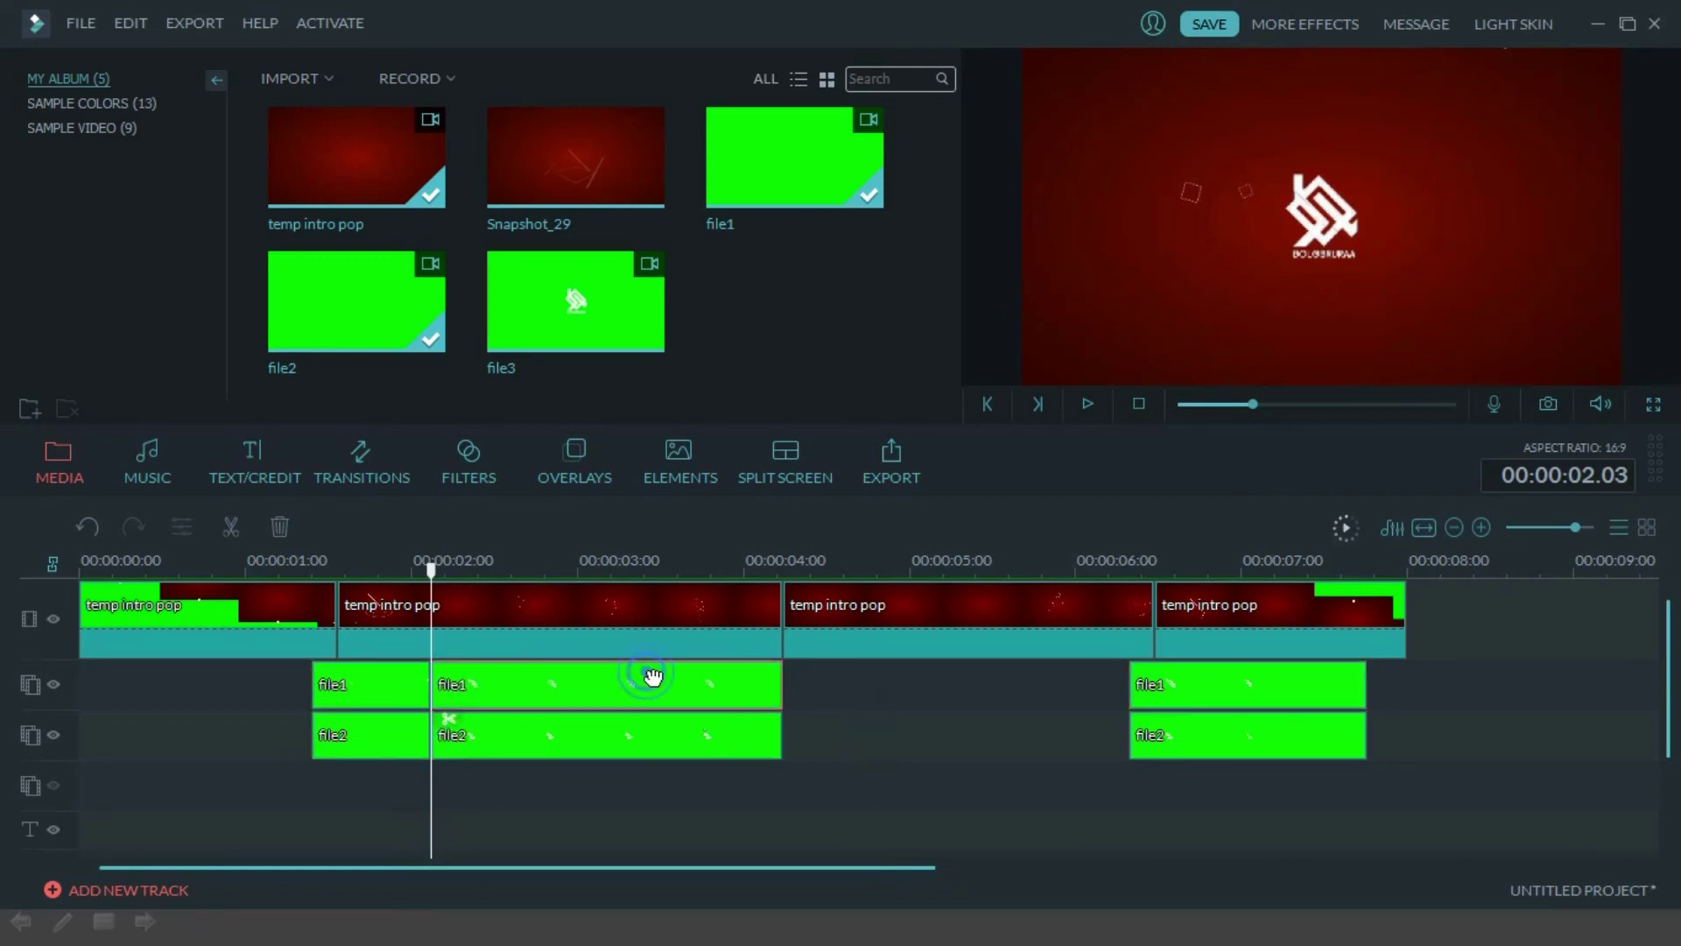
{"action": "key", "text": "Delete"}
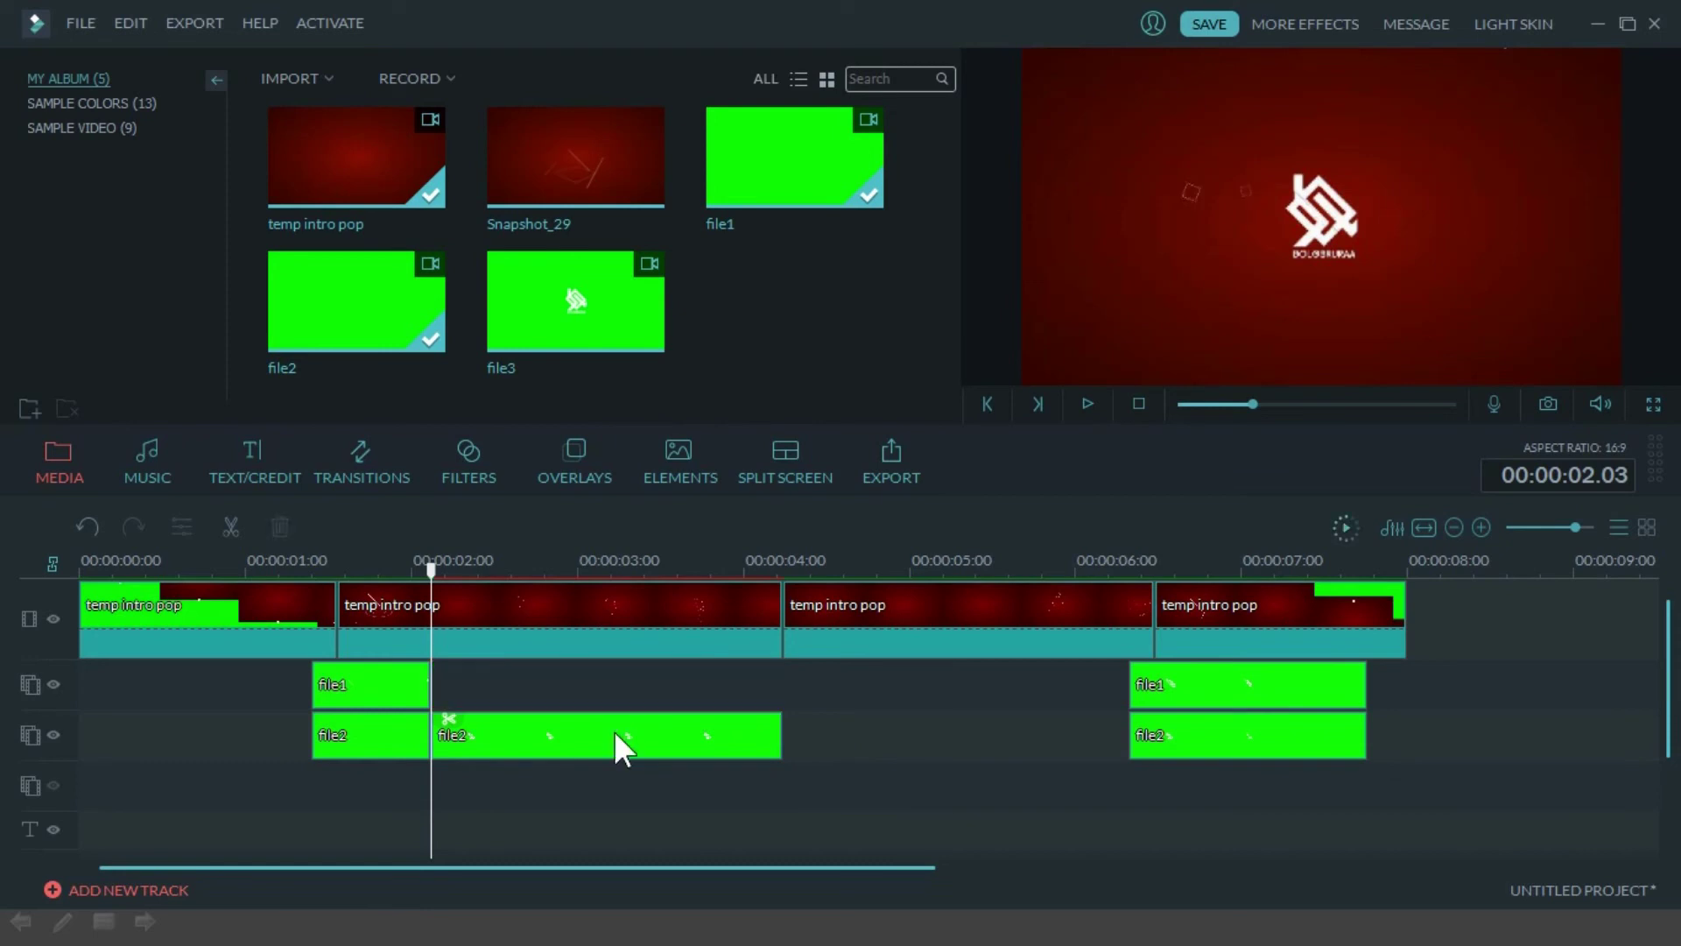
{"action": "left_click", "coordinate": [621, 735]}
{"action": "key", "text": "Delete"}
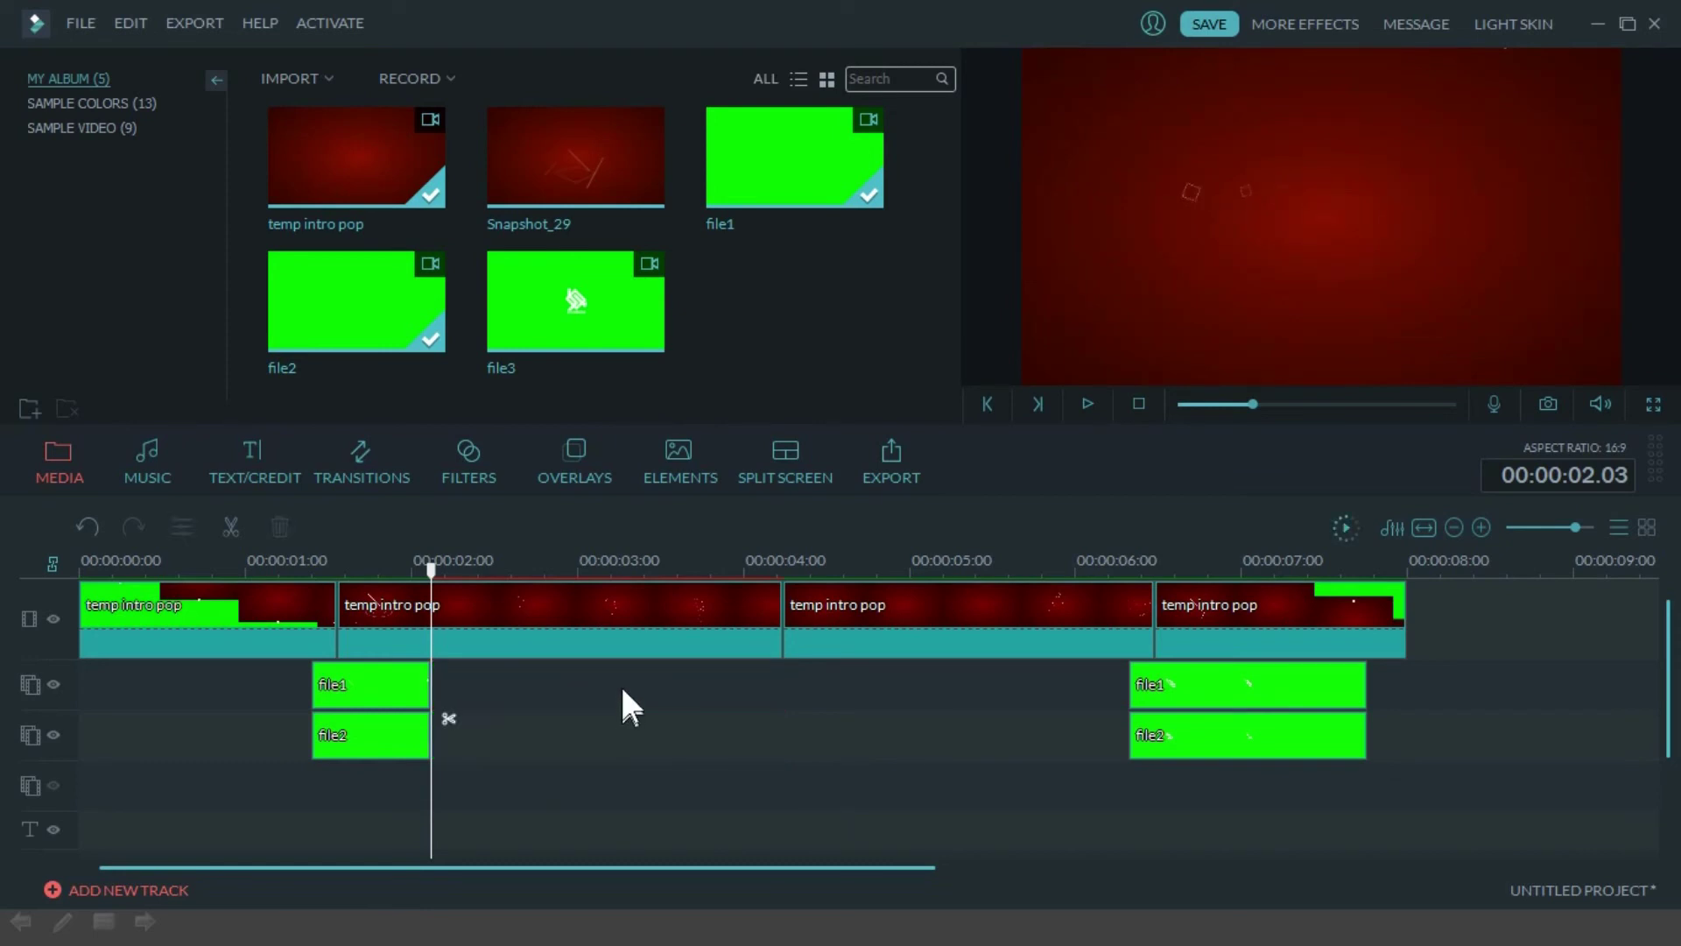
Step: Place file3 on the overlay track below file2 from 00:00:02.03 and cut away its part after 00:00:06.08
{"action": "left_click_drag", "start_coordinate": [574, 302], "coordinate": [442, 778]}
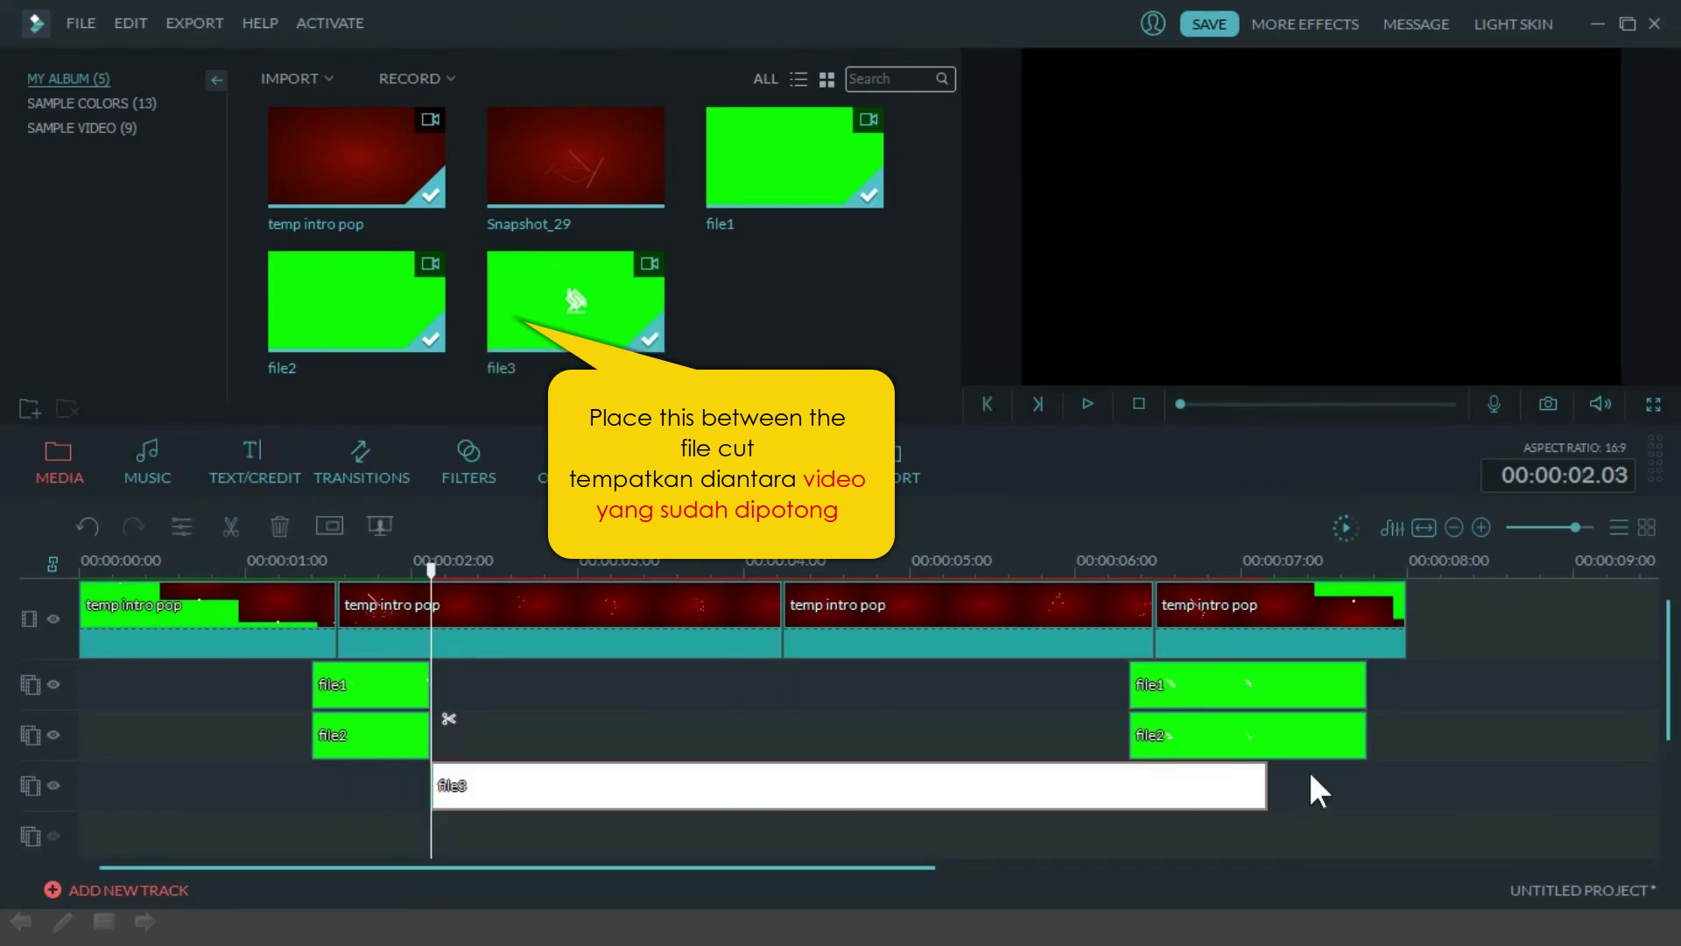
{"action": "left_click", "coordinate": [1157, 679]}
{"action": "left_click", "coordinate": [1172, 780]}
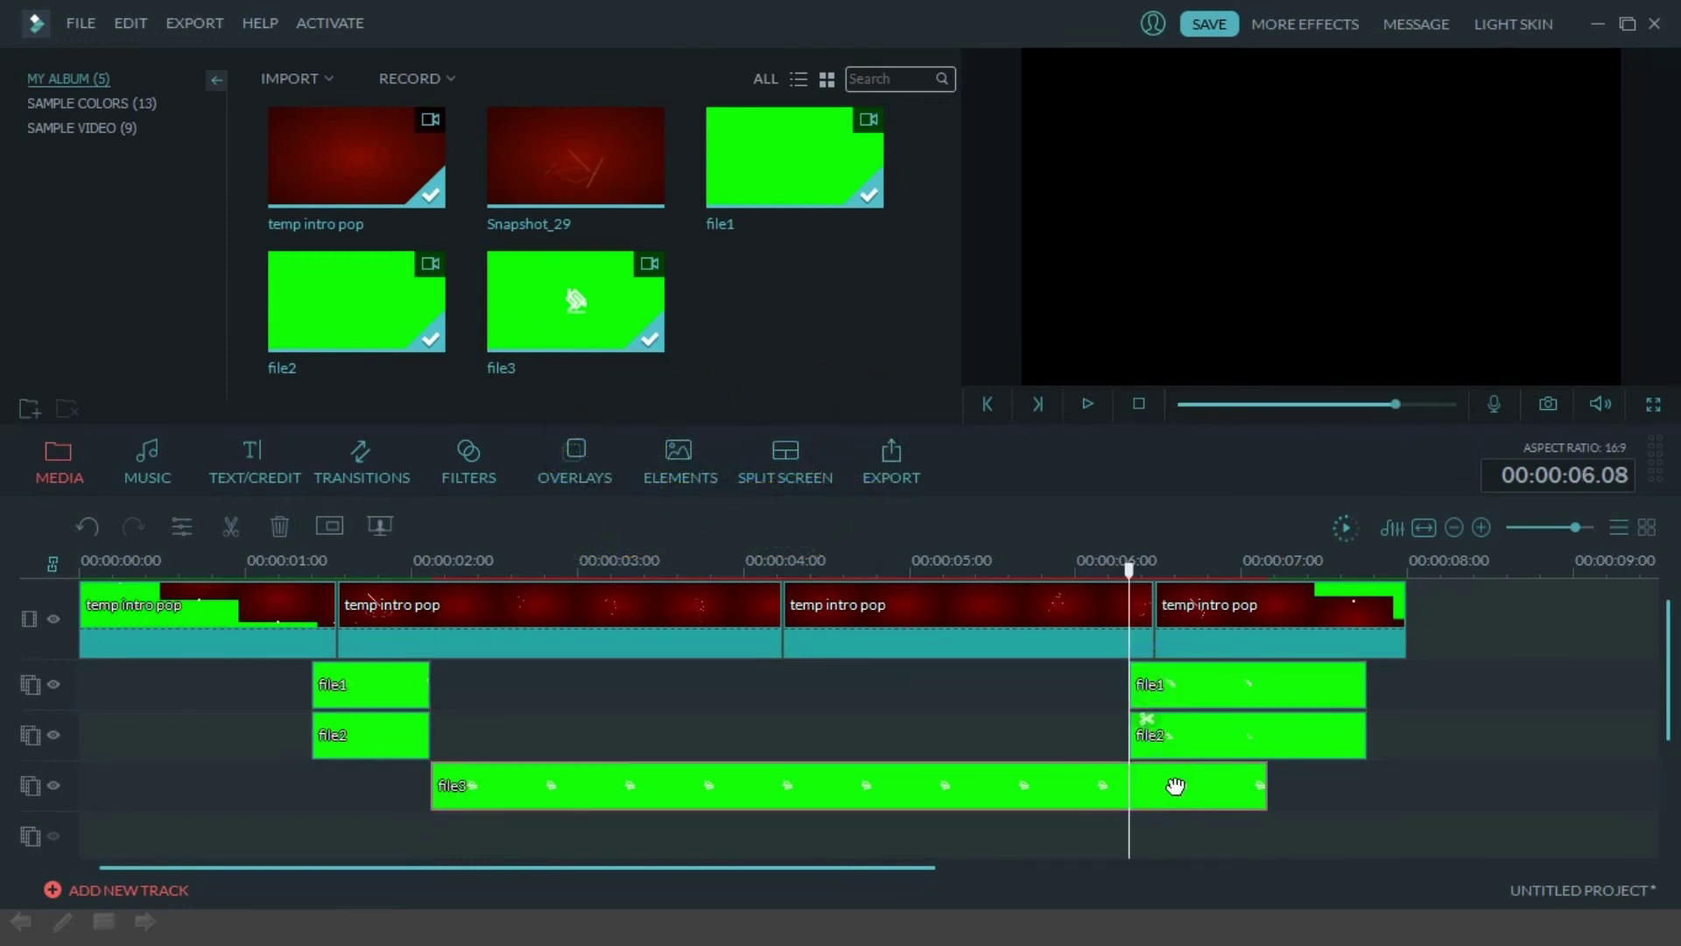
{"action": "left_click", "coordinate": [1145, 718]}
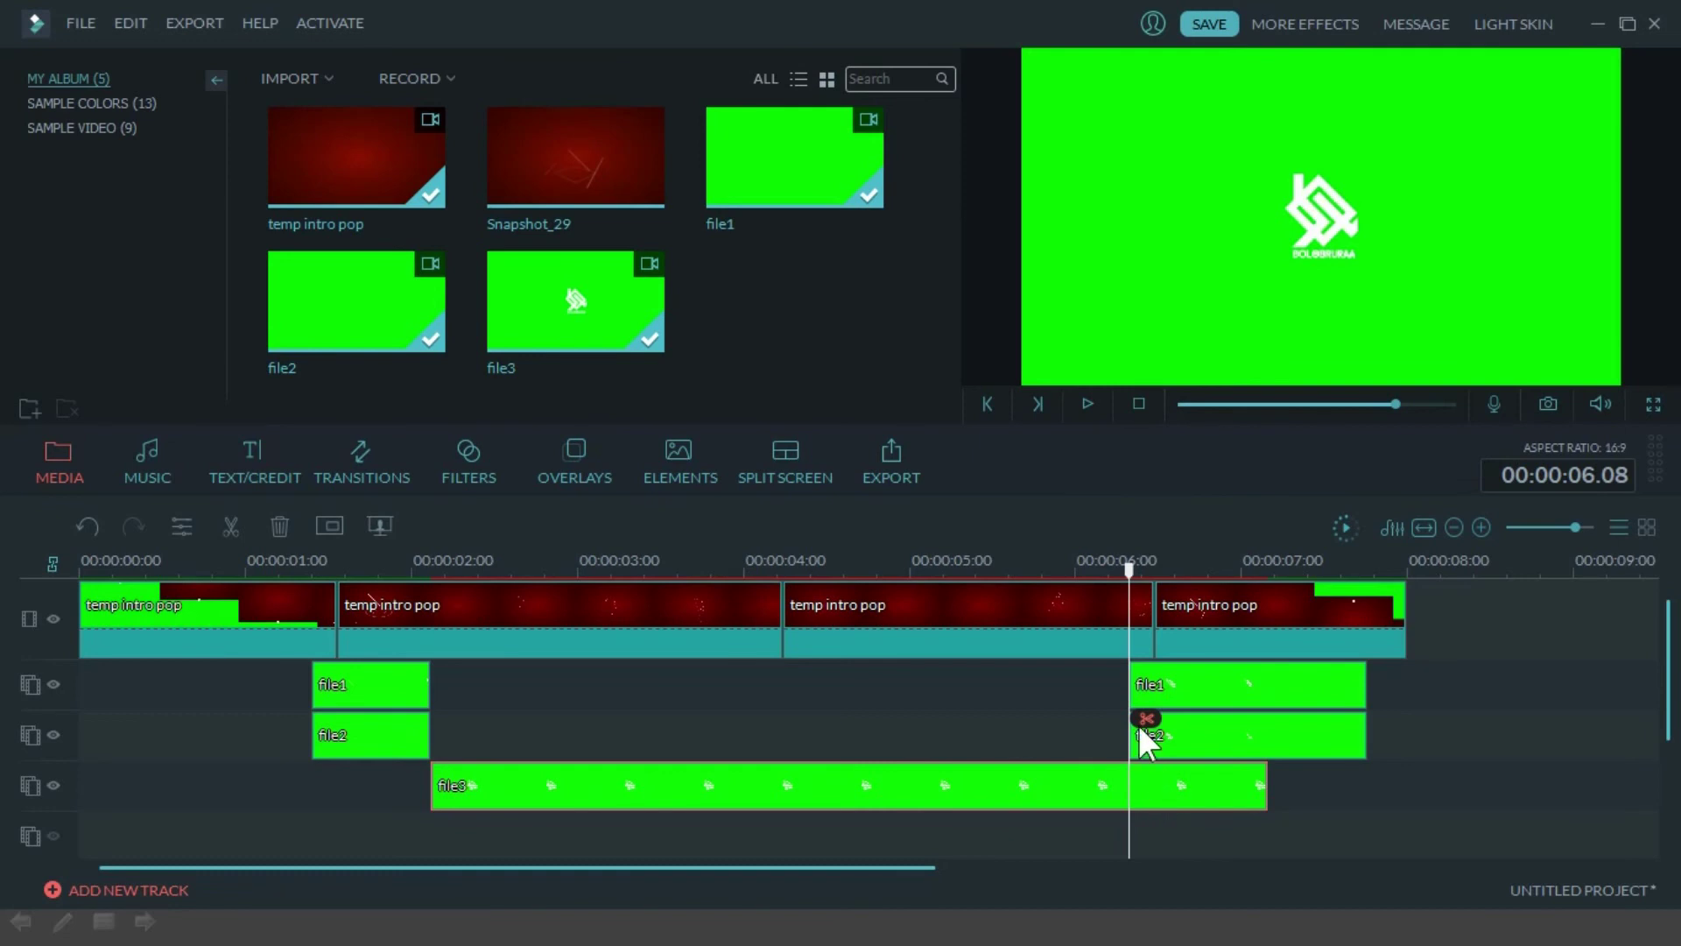
{"action": "key", "text": "ctrl+b"}
{"action": "right_click", "coordinate": [1175, 790]}
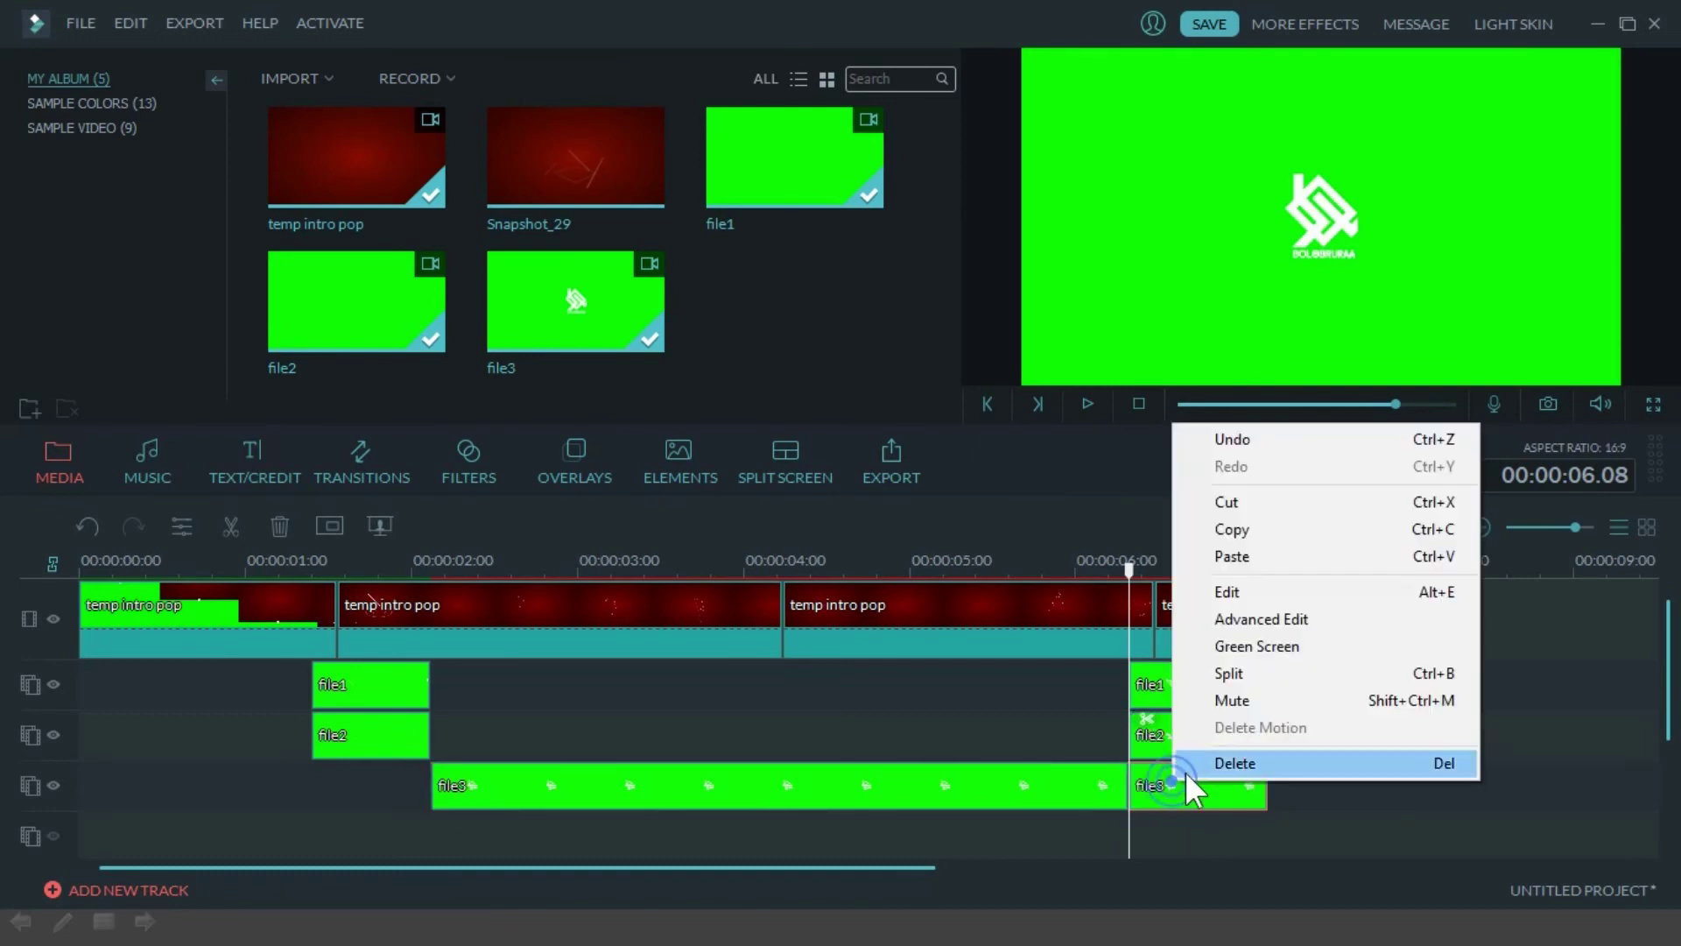
{"action": "left_click", "coordinate": [1197, 764]}
Step: Make file3's green background transparent with the Chroma Key effect and move the clip up between the two file1 parts at 00:00:02.03
{"action": "left_click", "coordinate": [433, 591]}
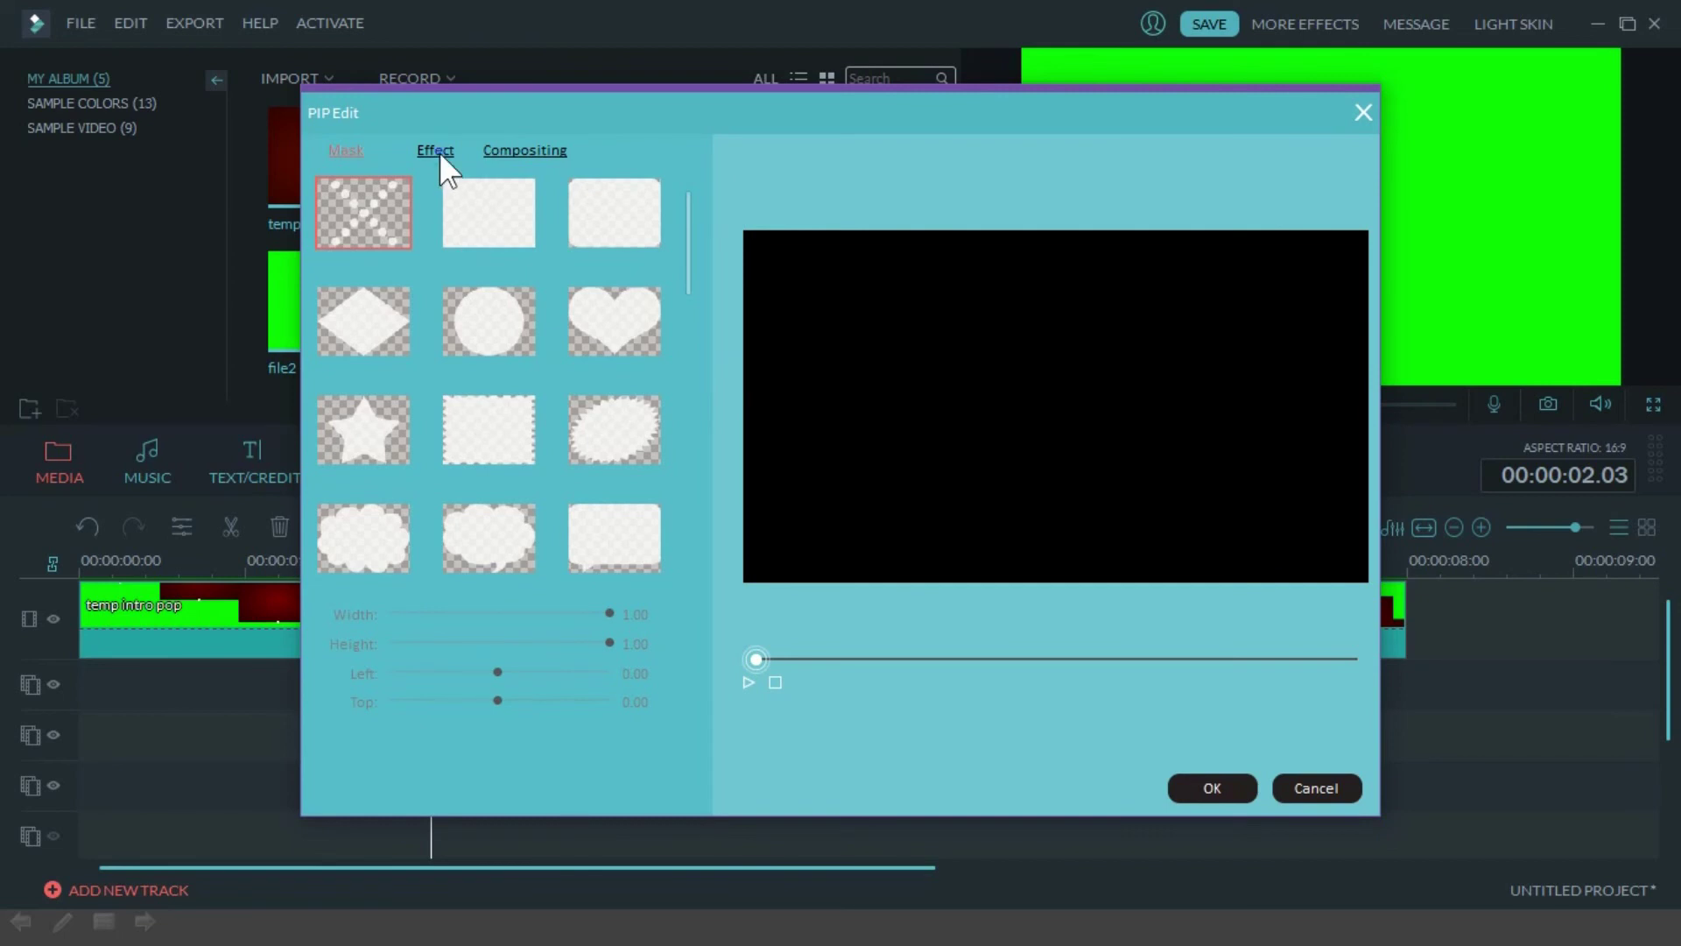
{"action": "left_click", "coordinate": [435, 151]}
{"action": "left_click", "coordinate": [350, 215]}
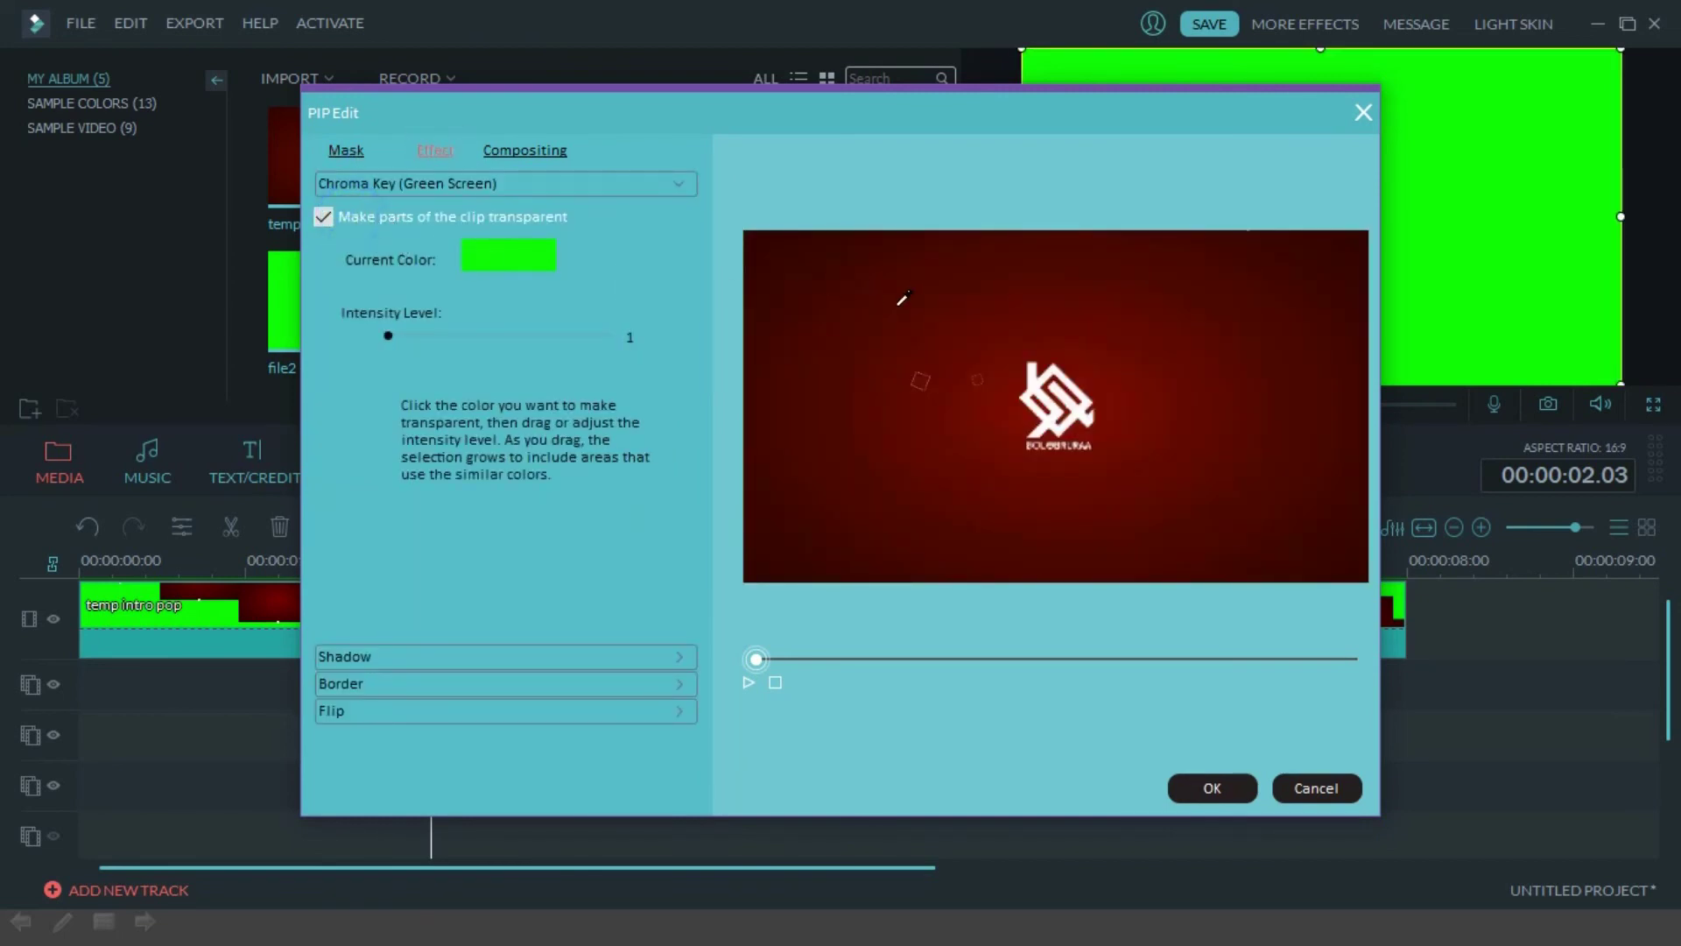
{"action": "left_click", "coordinate": [1209, 780]}
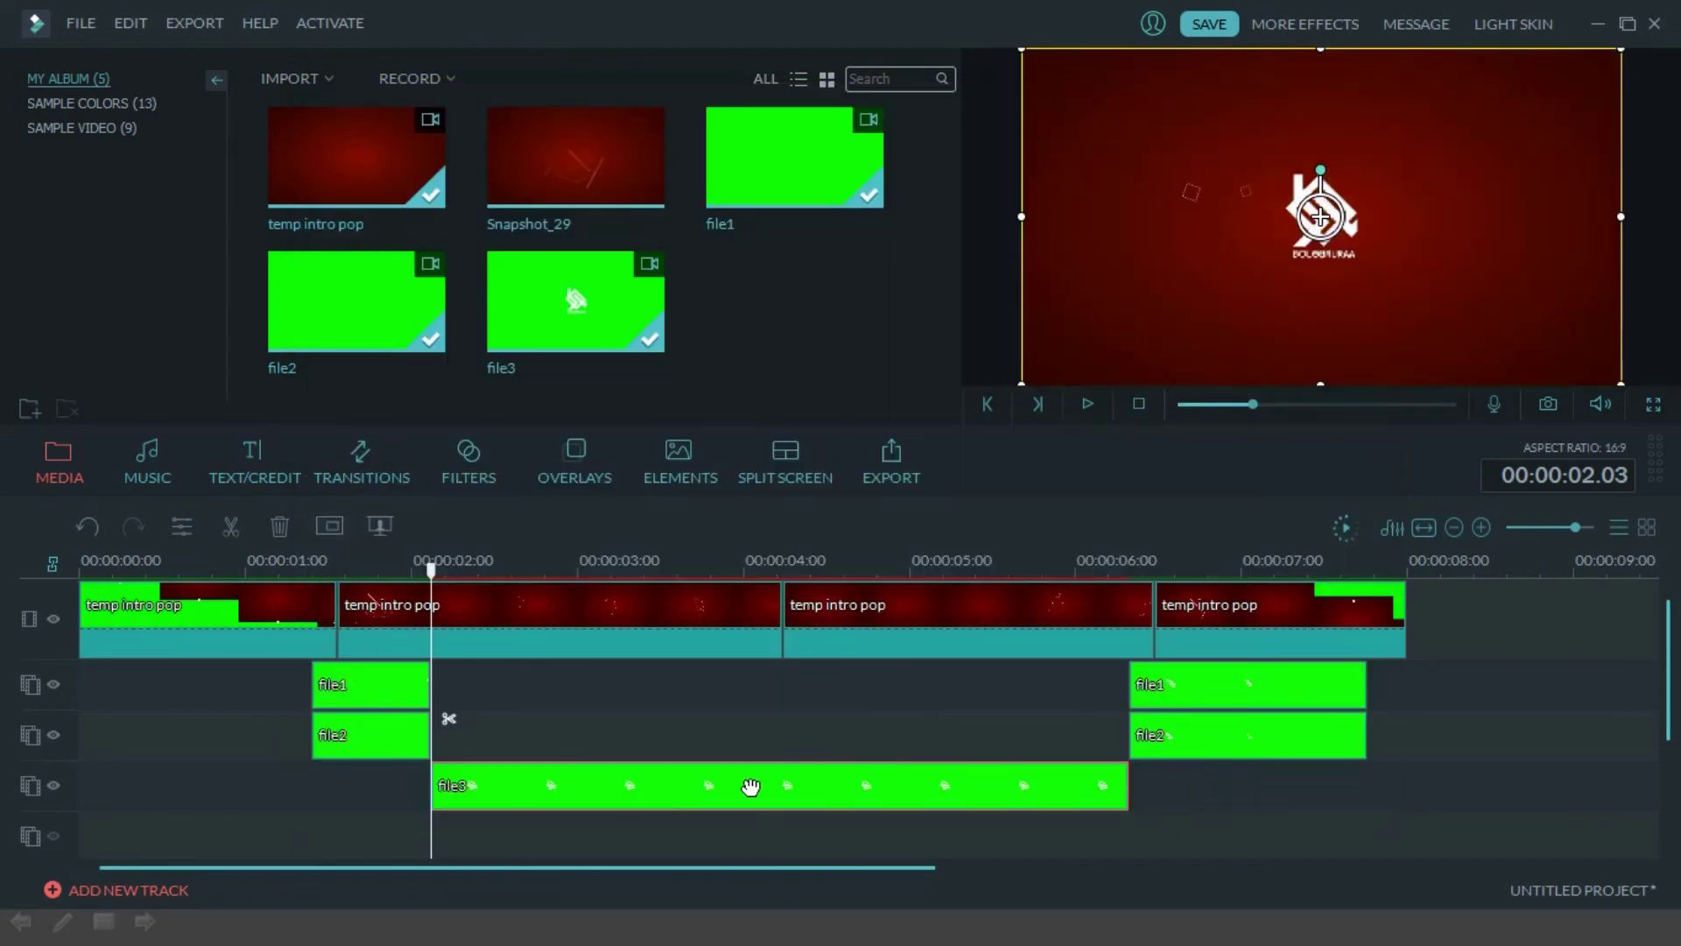
{"action": "left_click_drag", "start_coordinate": [748, 787], "coordinate": [743, 692]}
{"action": "left_click_drag", "start_coordinate": [743, 692], "coordinate": [744, 694]}
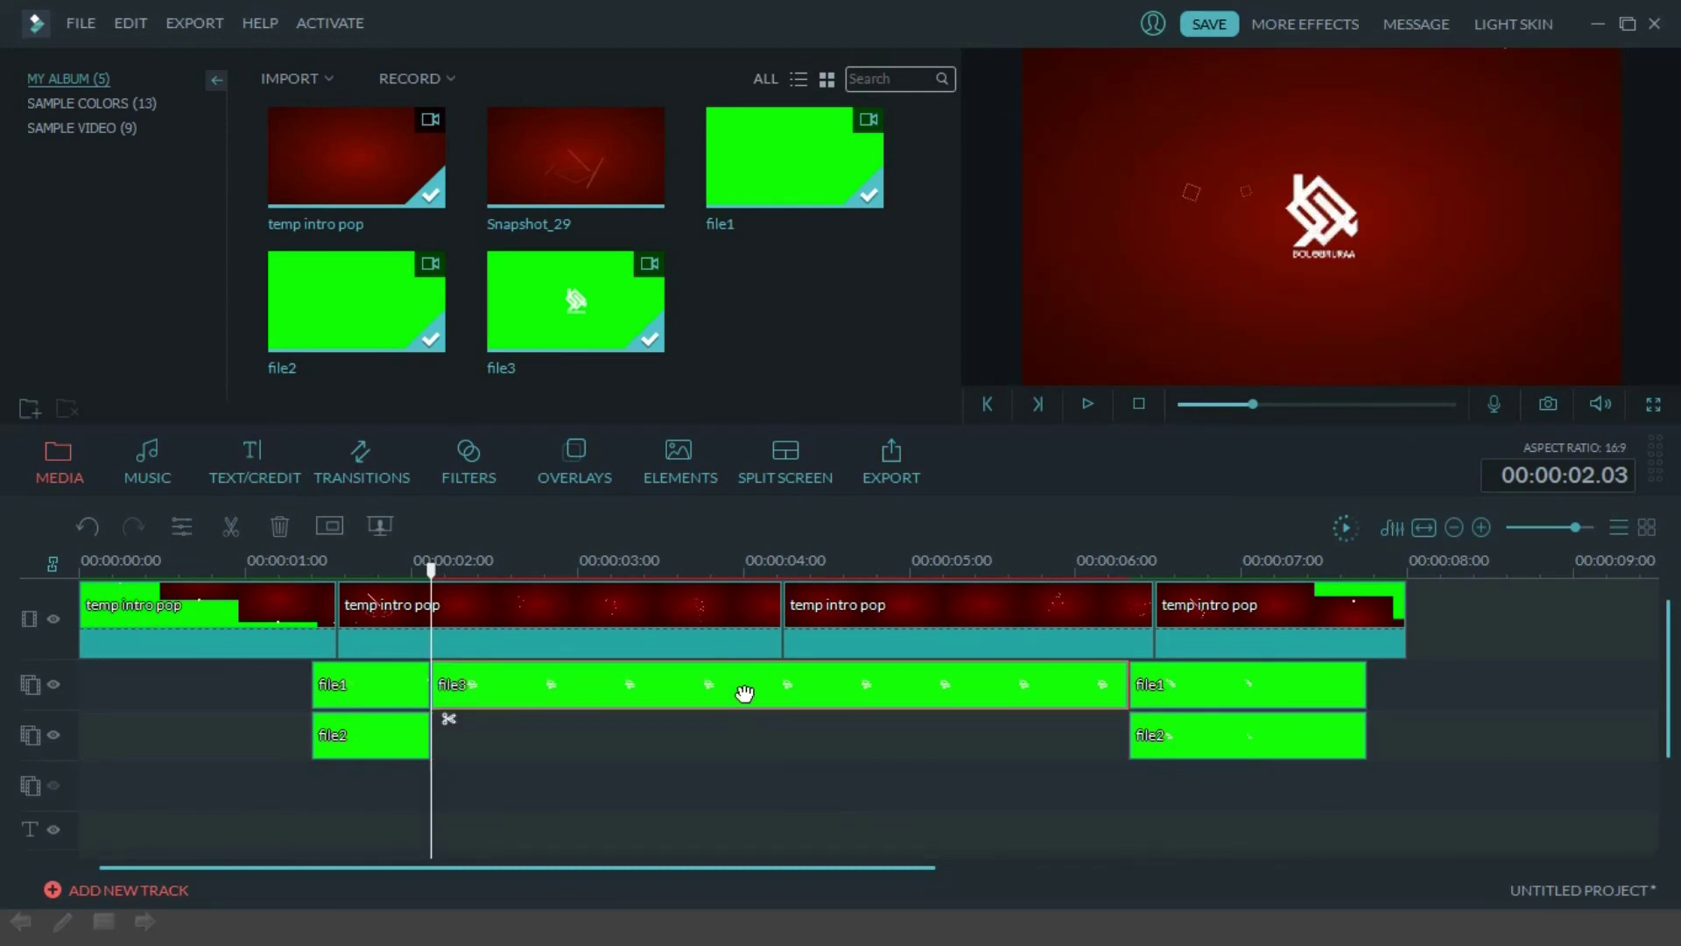
Step: Copy file3, place the duplicate between the two file2 parts from 00:00:02.03, and play back the intro
{"action": "right_click", "coordinate": [744, 693]}
{"action": "left_click", "coordinate": [801, 434]}
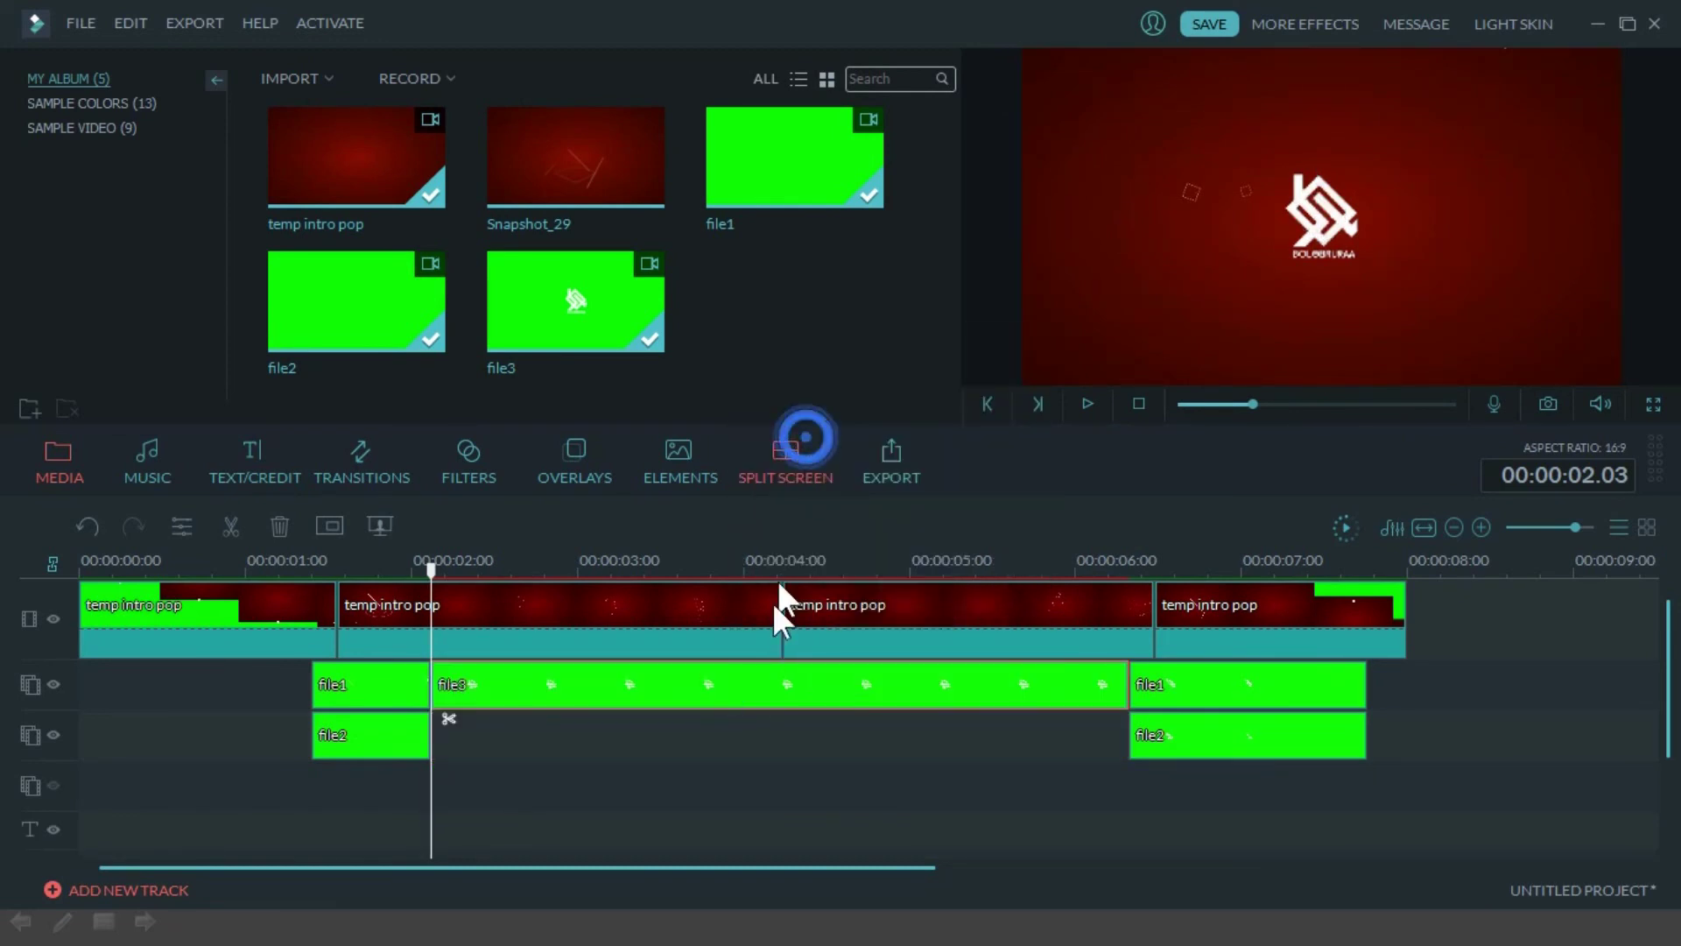
{"action": "left_click", "coordinate": [1476, 573]}
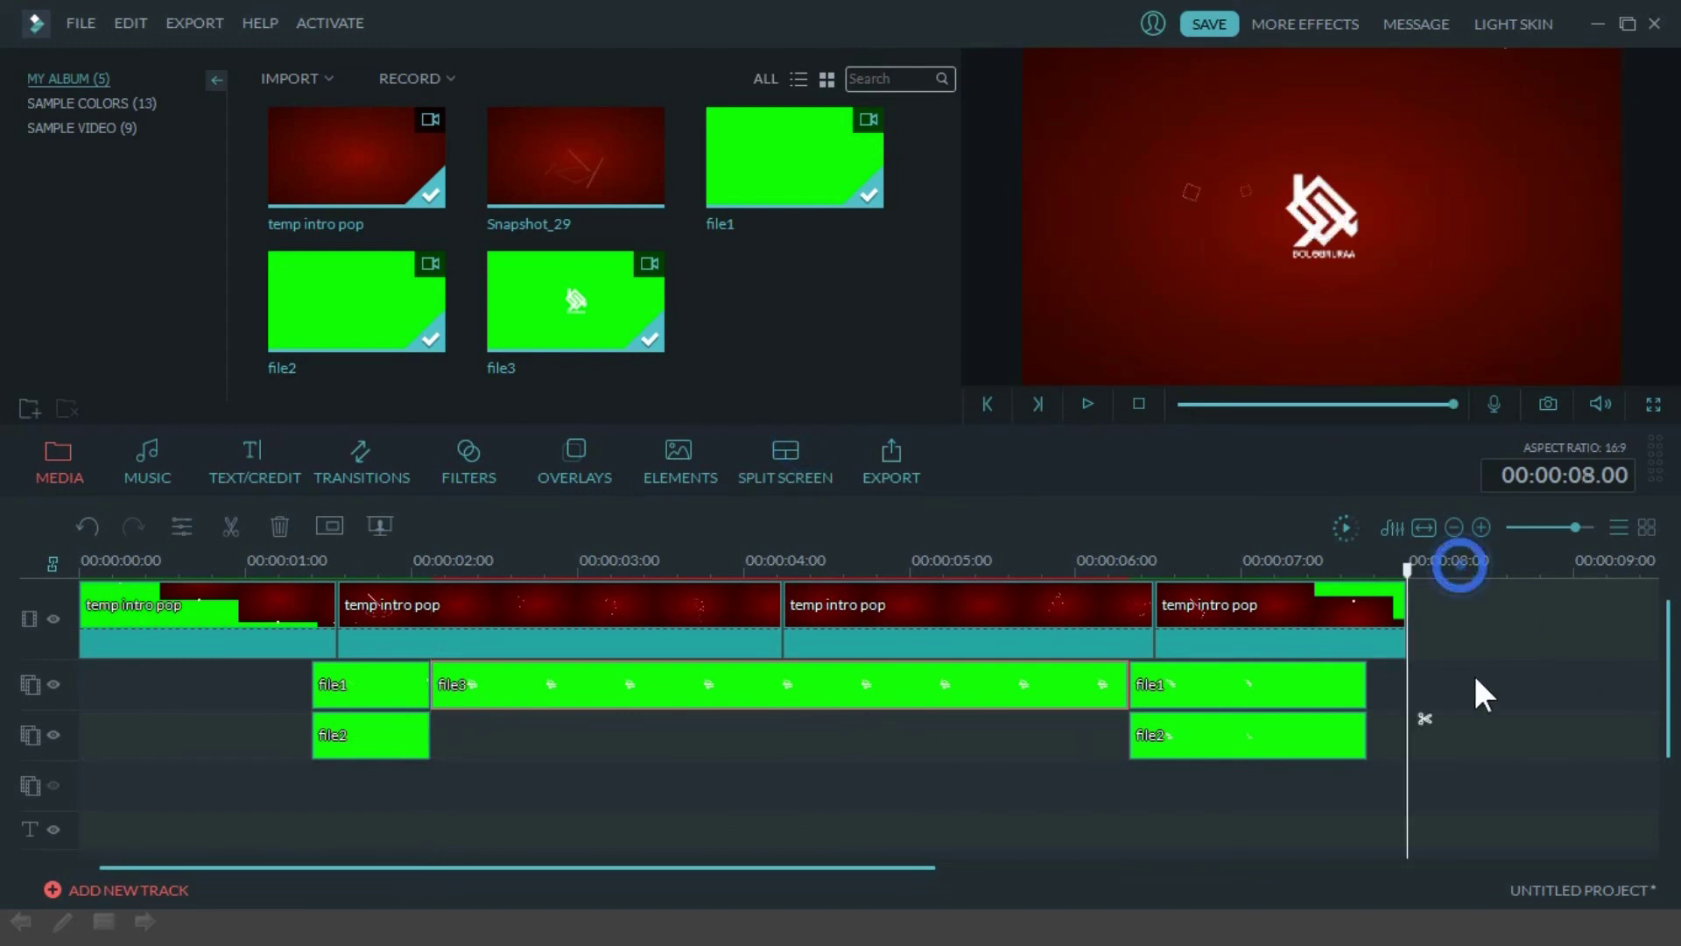
{"action": "right_click", "coordinate": [1471, 725]}
{"action": "left_click", "coordinate": [1483, 617]}
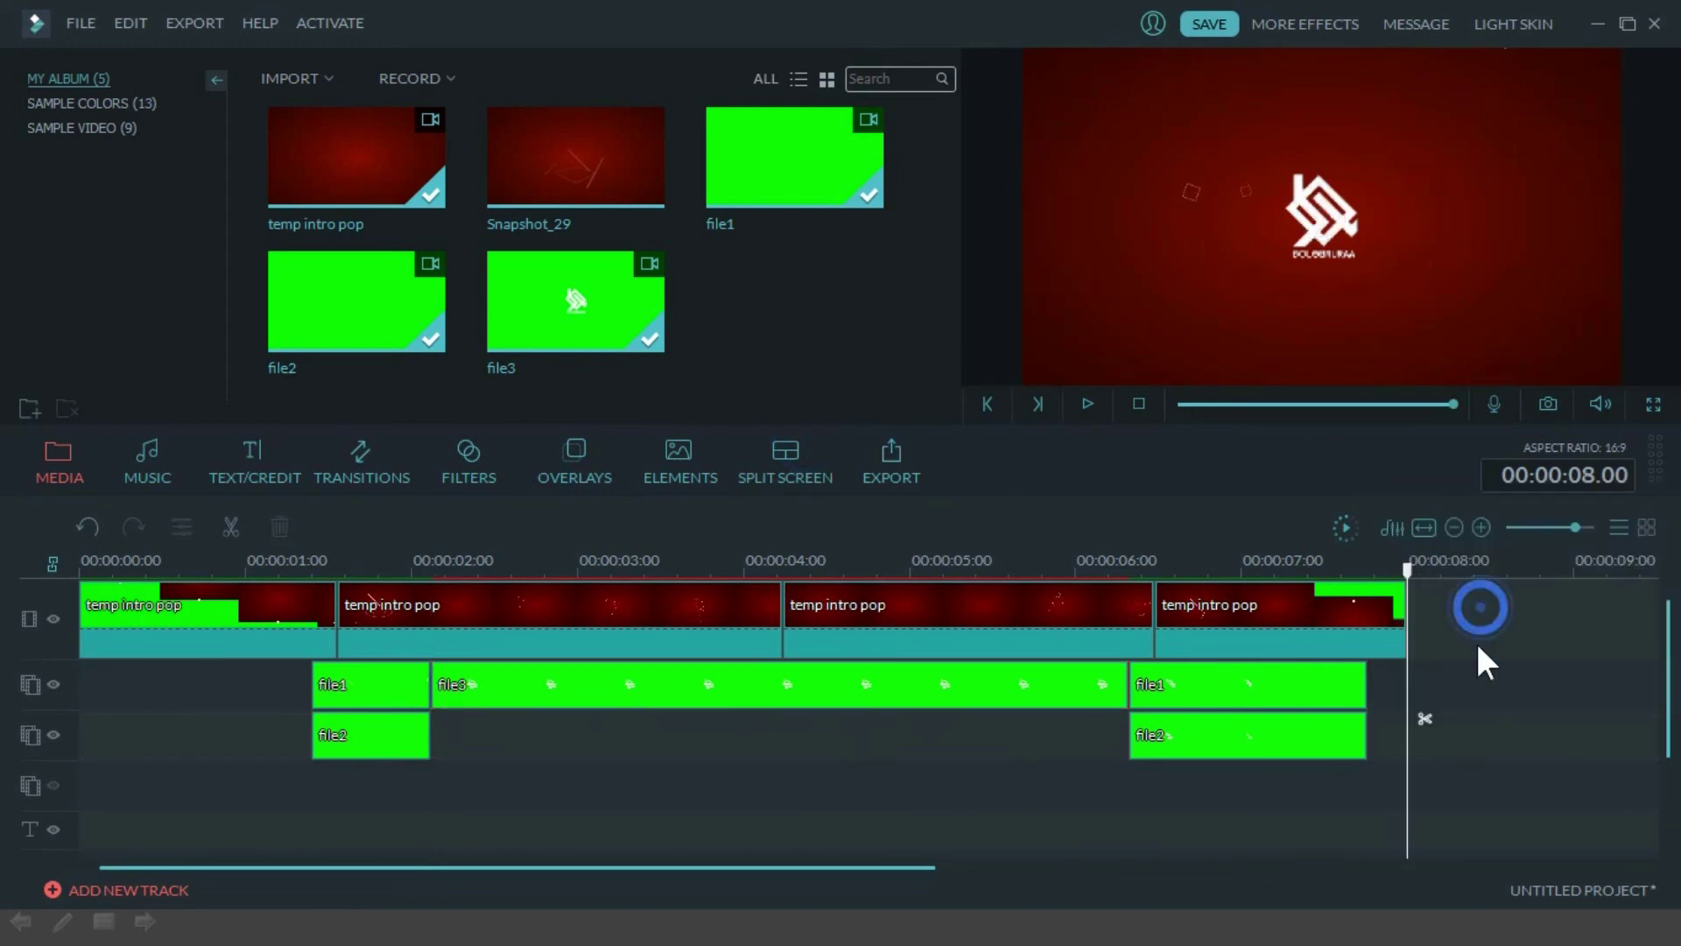
{"action": "left_click_drag", "start_coordinate": [1501, 686], "coordinate": [521, 743]}
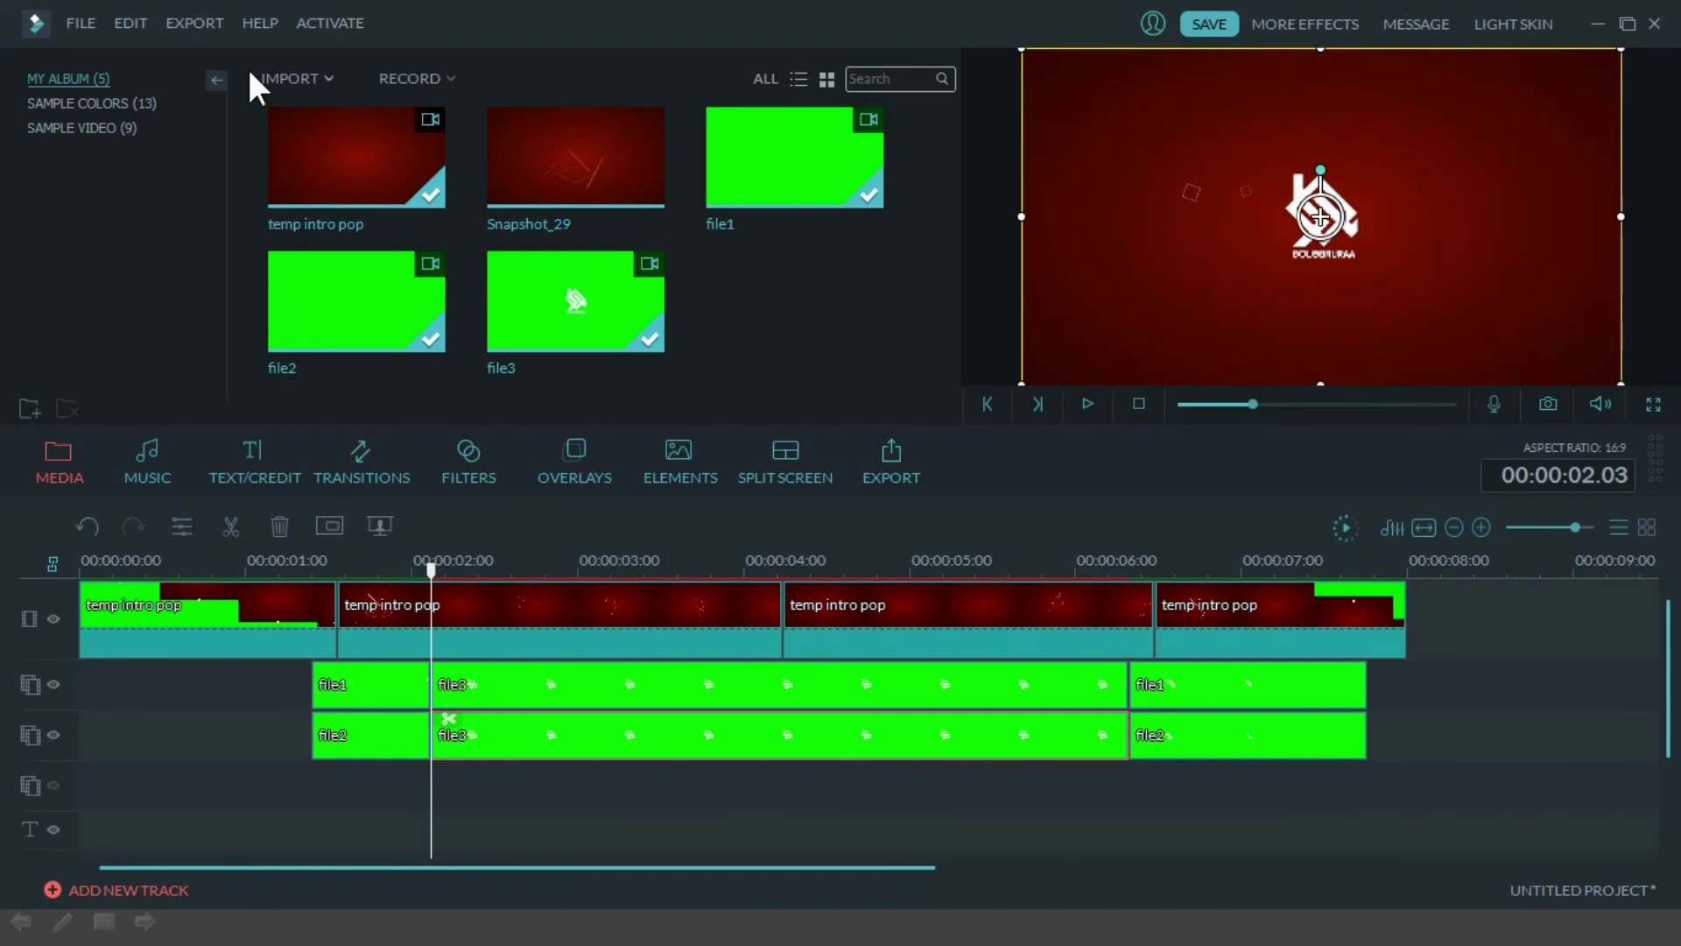
{"action": "left_click", "coordinate": [1087, 404]}
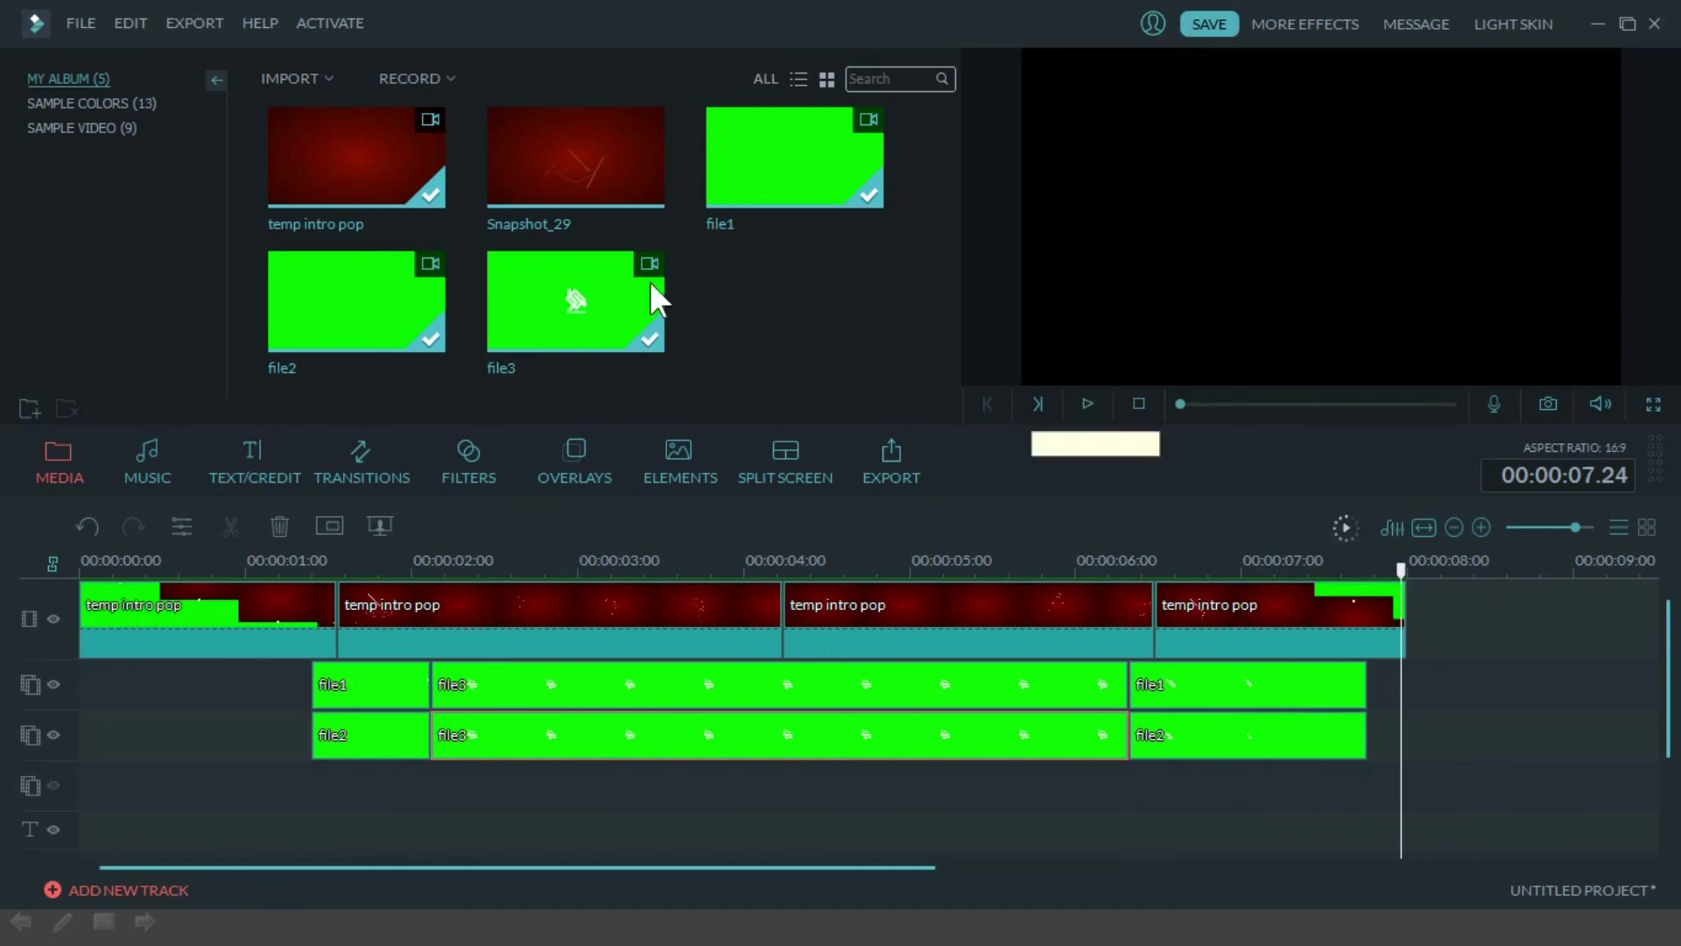
Step: Export the finished intro as an AVI video named final in the intro pop folder
{"action": "left_click", "coordinate": [219, 23]}
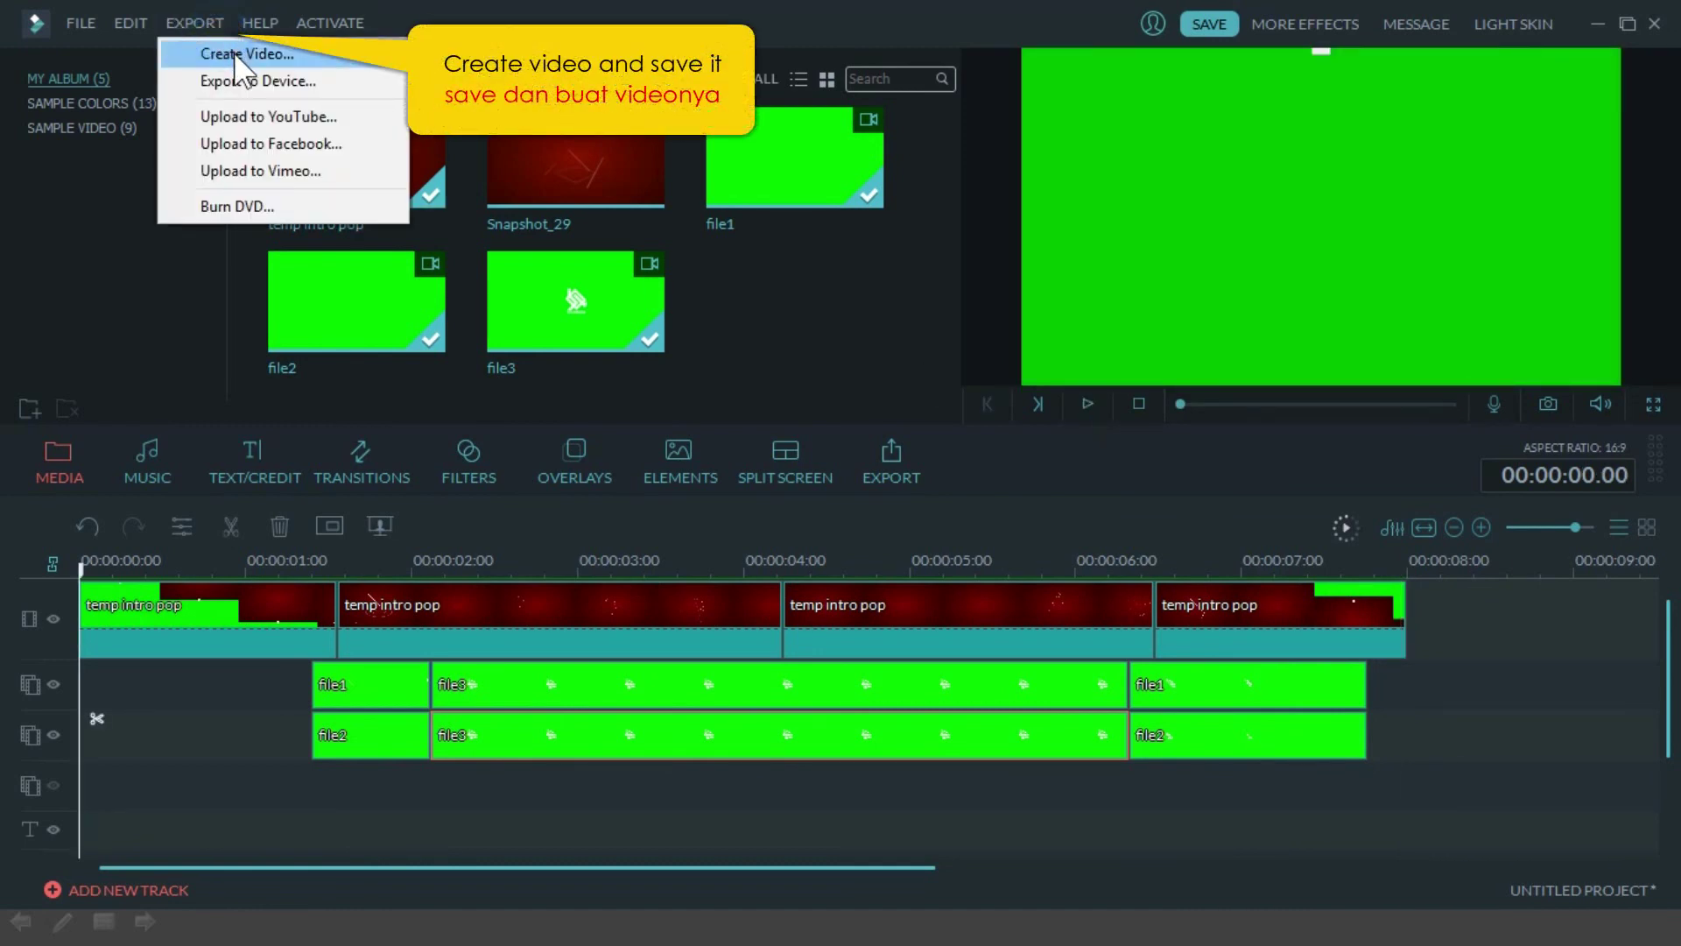
{"action": "left_click", "coordinate": [237, 54]}
{"action": "double_click", "coordinate": [929, 210]}
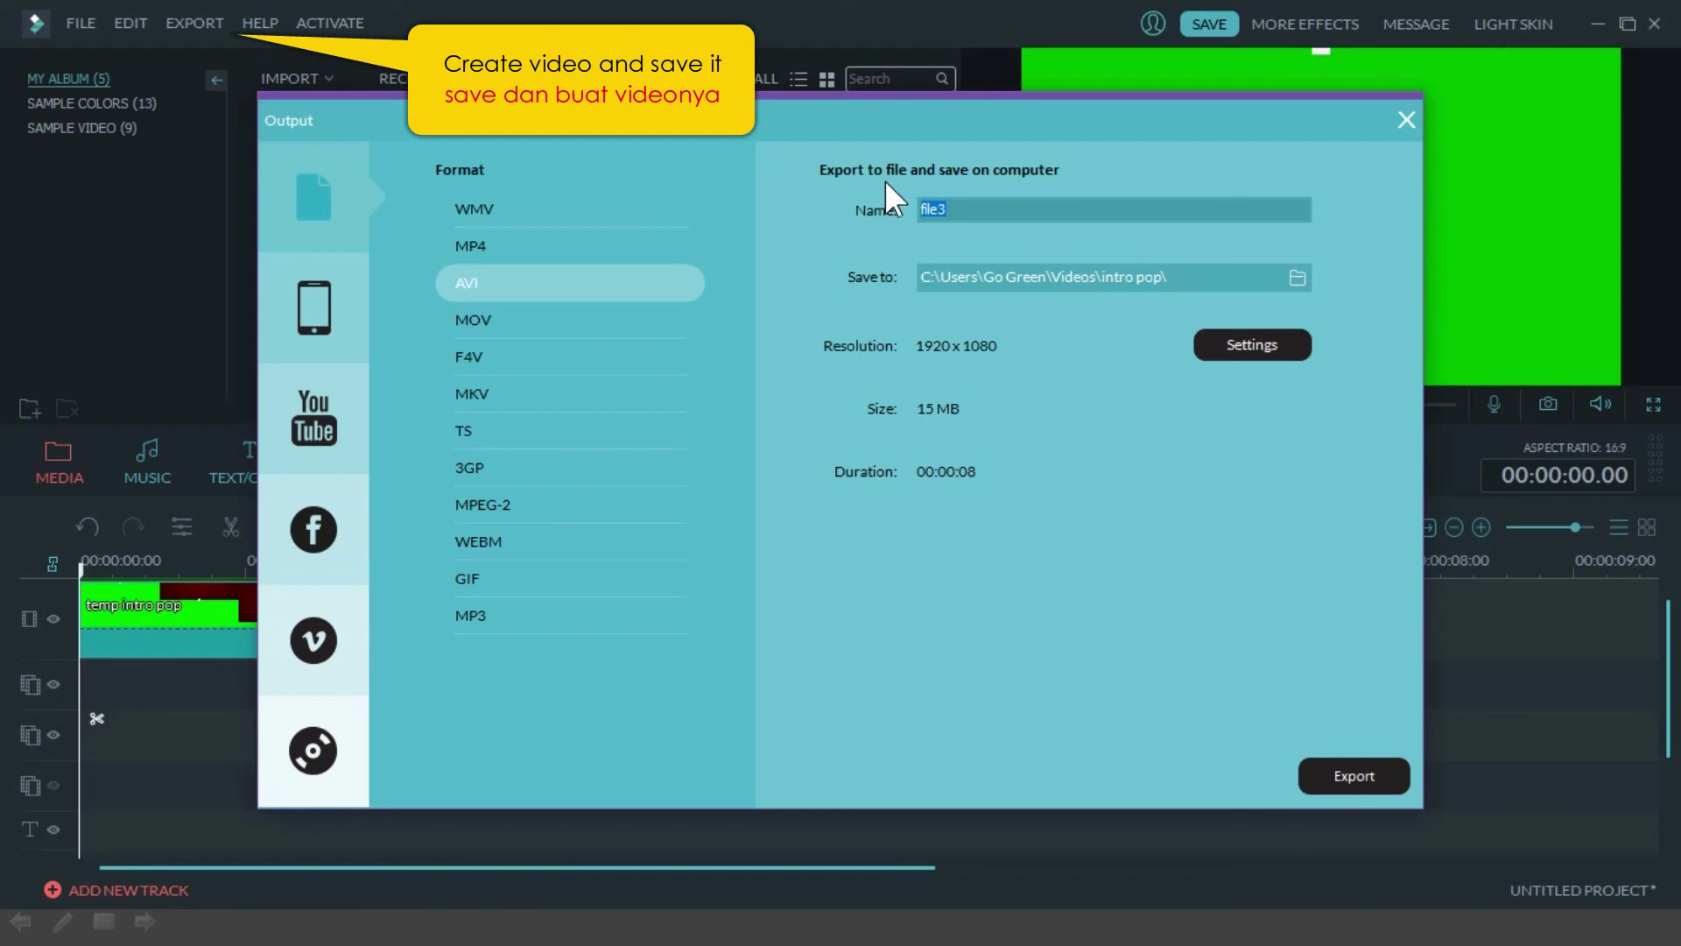
{"action": "type", "text": "fi"}
{"action": "left_click", "coordinate": [1357, 776]}
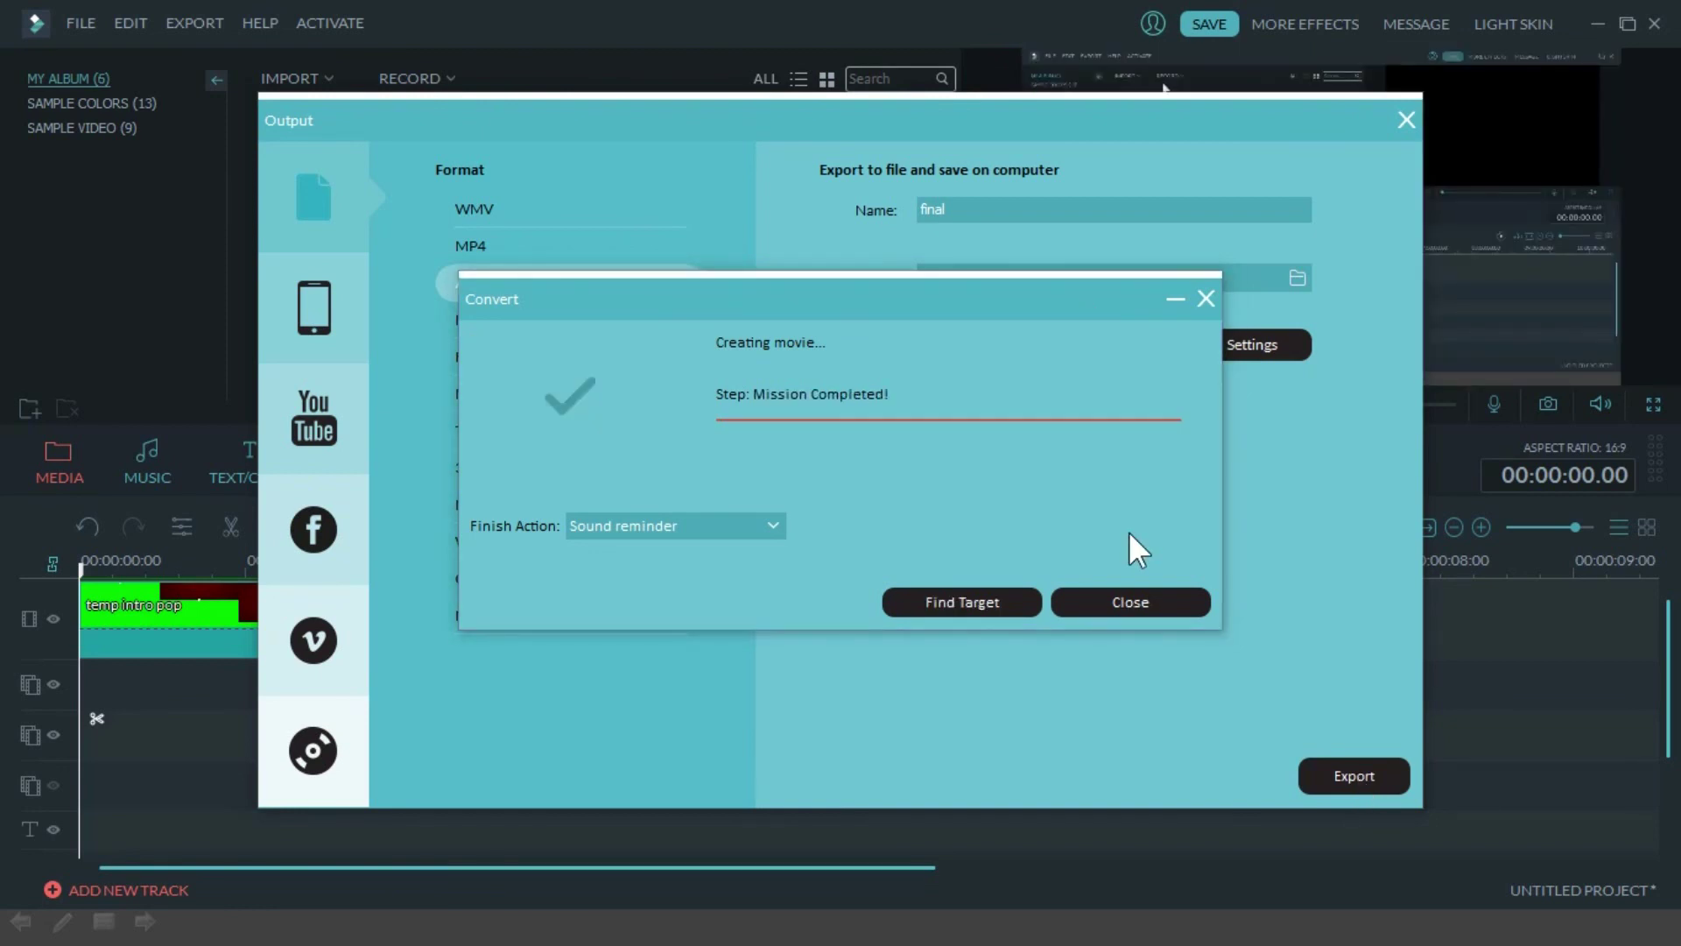
Step: Locate the exported final.avi in its folder and open it with VLC media player
{"action": "left_click", "coordinate": [968, 601]}
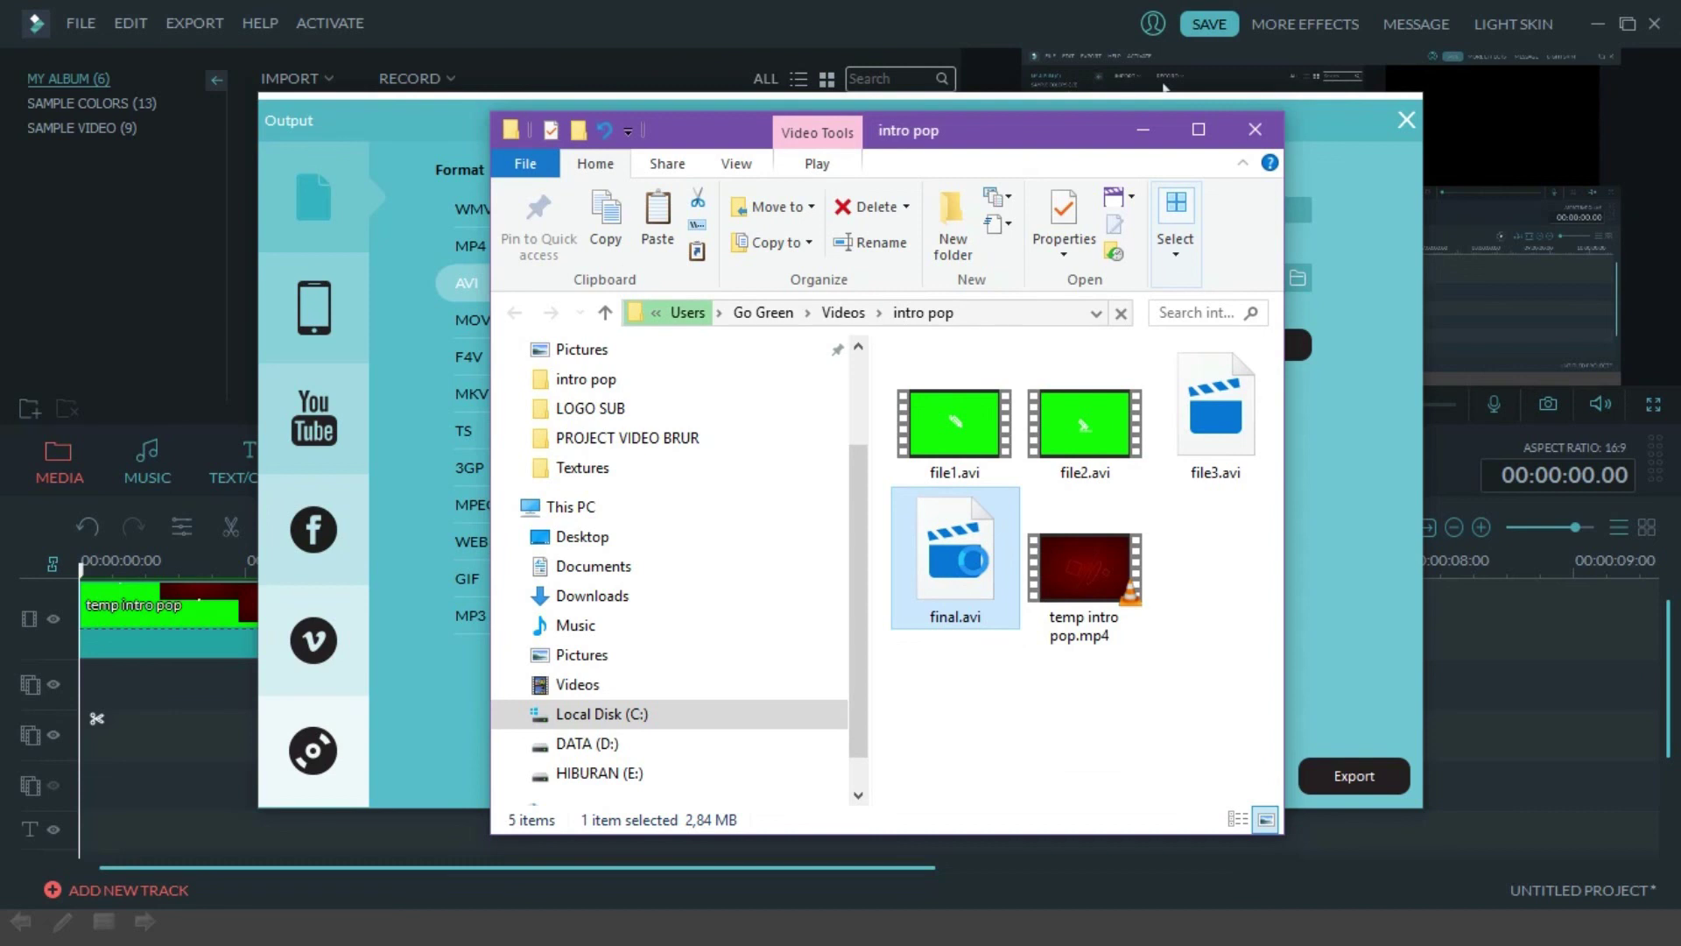
{"action": "right_click", "coordinate": [974, 559]}
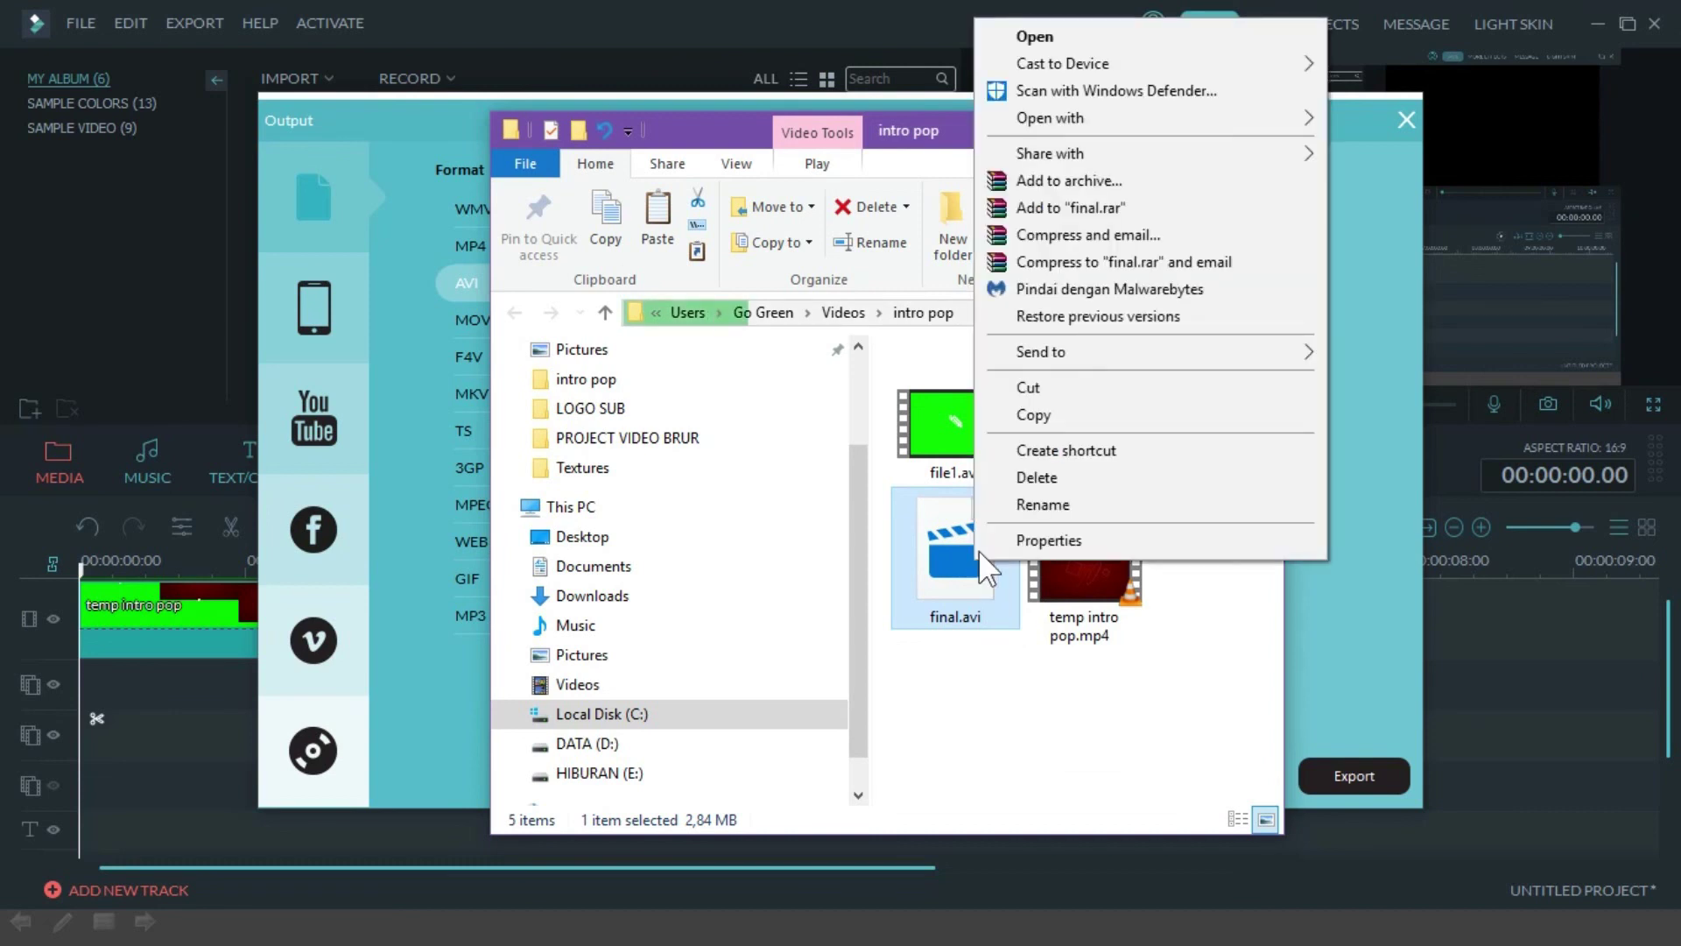
{"action": "mouse_move", "coordinate": [1309, 120]}
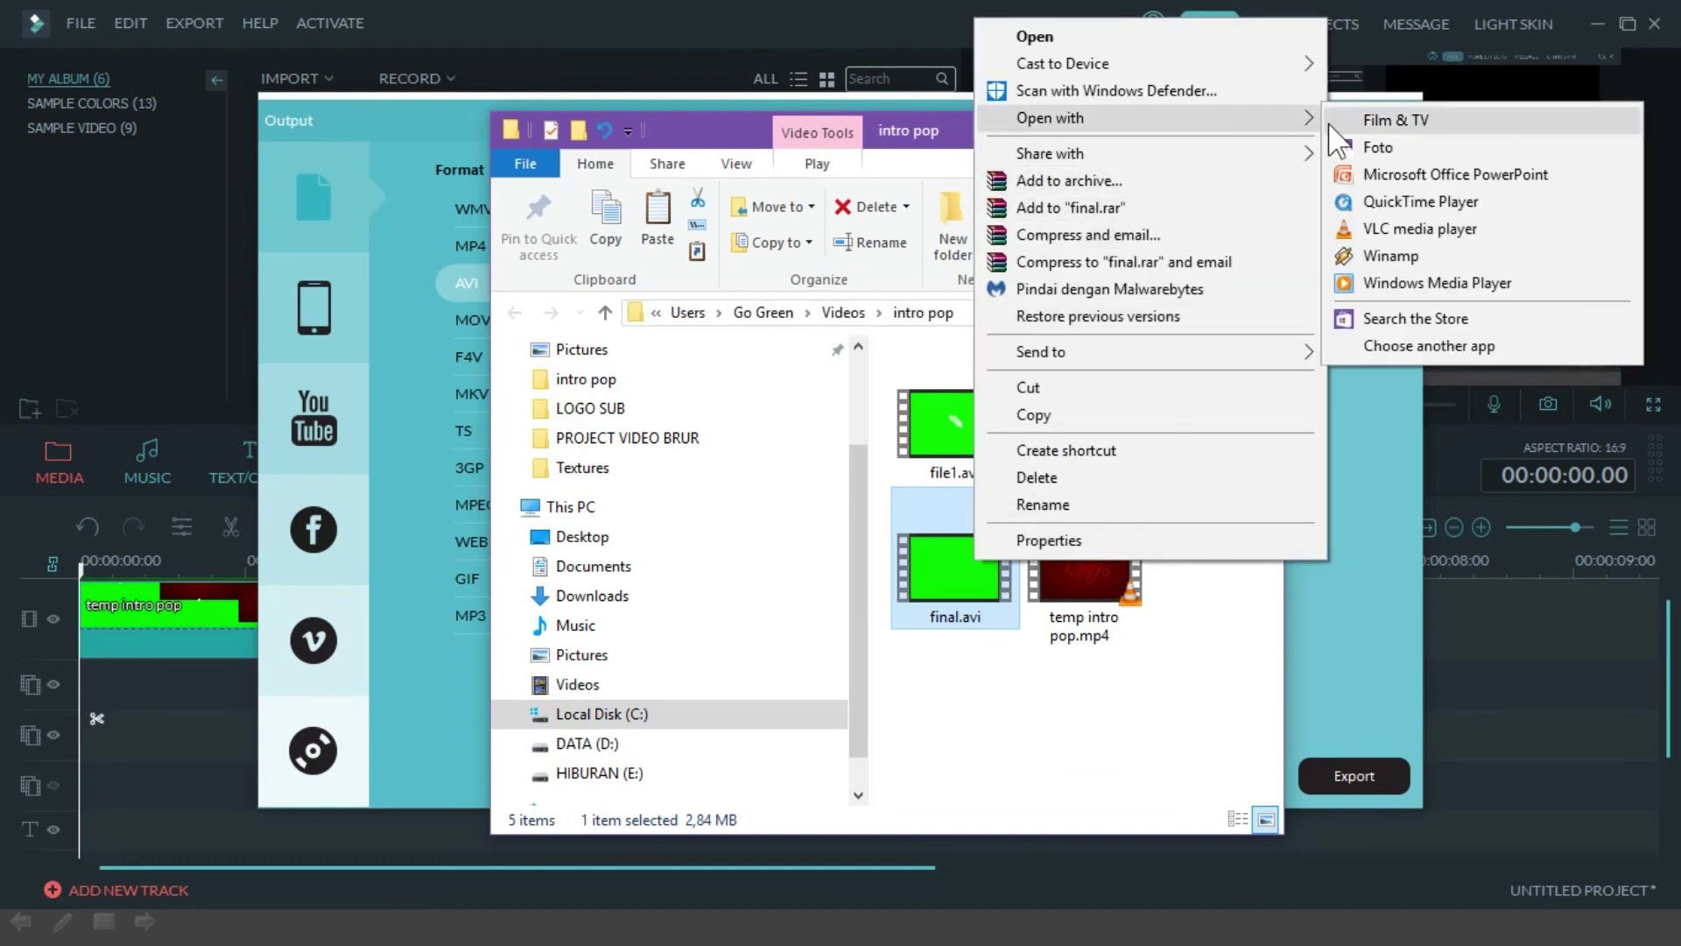
{"action": "left_click", "coordinate": [1383, 230]}
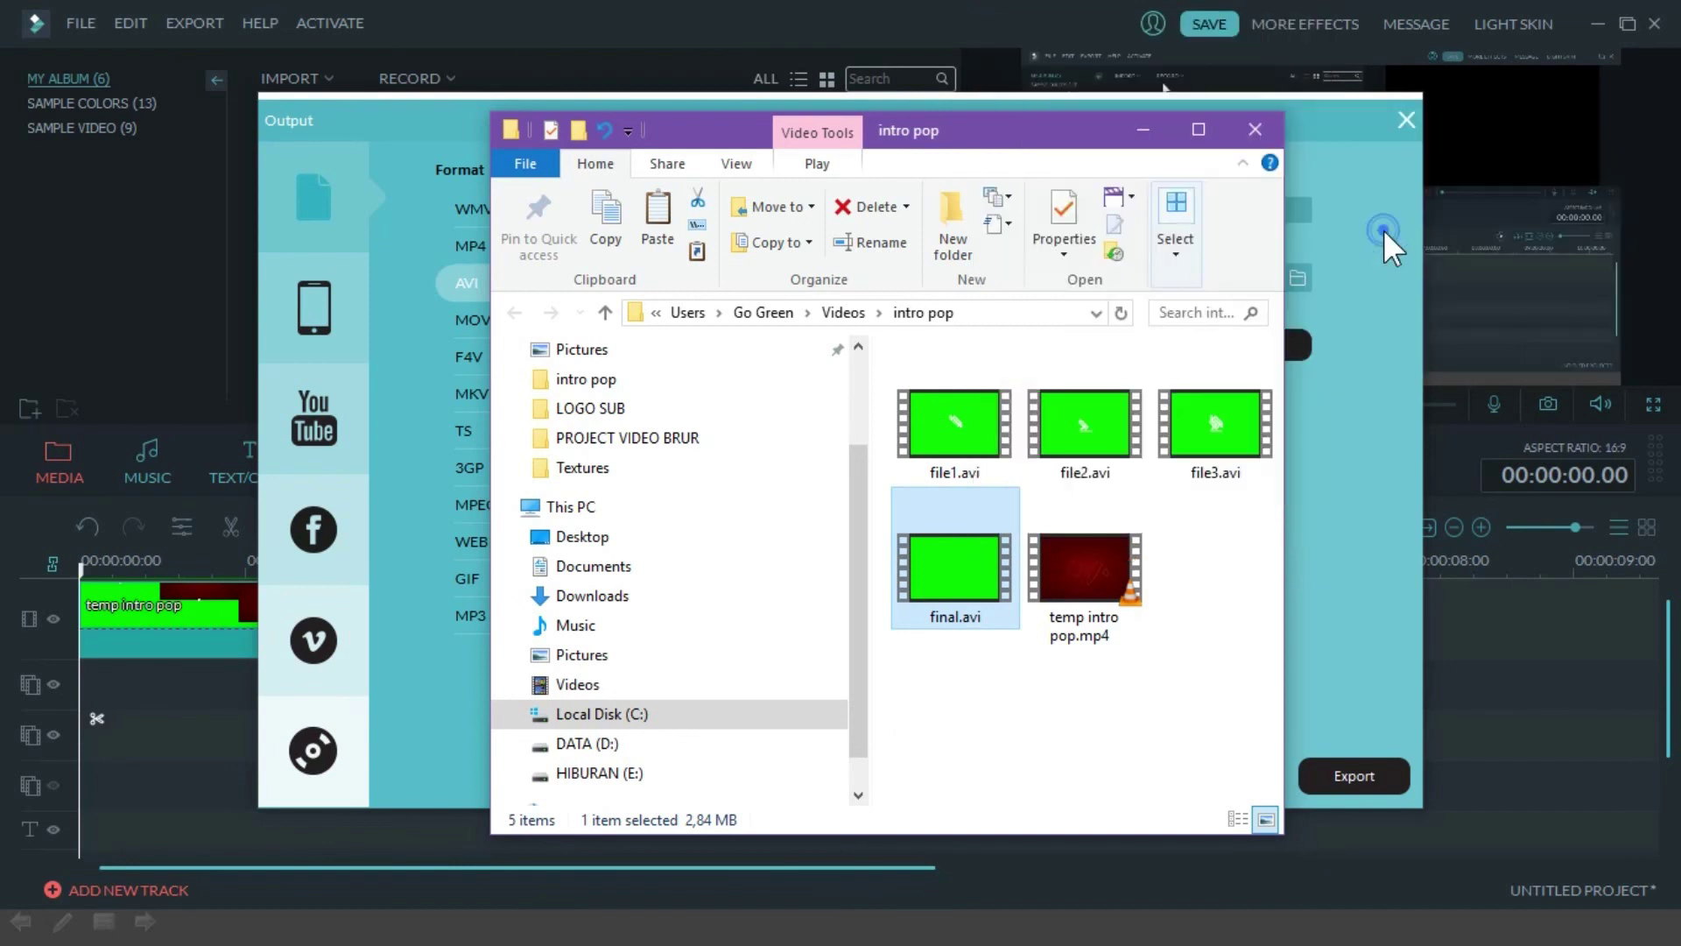